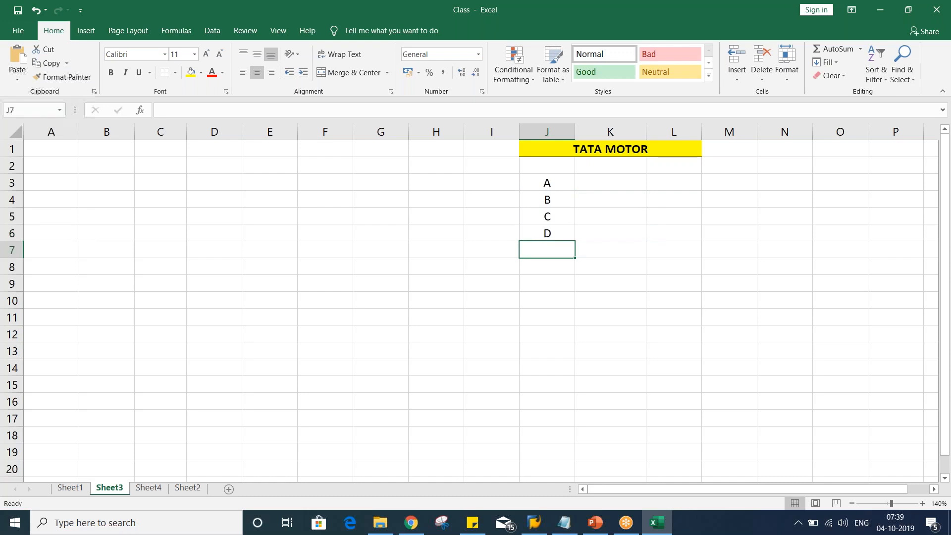
# Continue the letter list in column J with E through I in cells J7 to J11
pyautogui.press('Return')
pyautogui.write('F')
pyautogui.press('Return')
pyautogui.write('G')
pyautogui.press('Return')
pyautogui.write('H')
pyautogui.press('Return')
pyautogui.write('I')
pyautogui.press('Return')
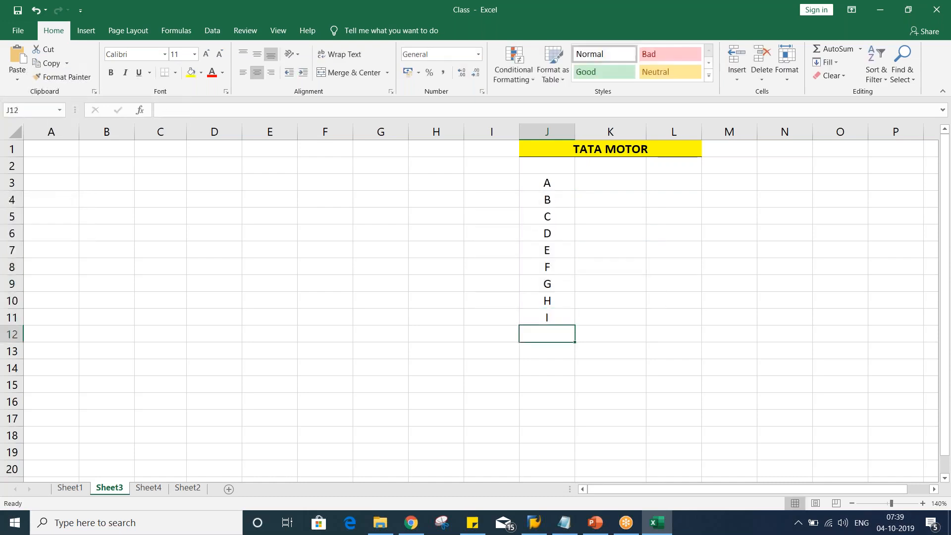
# Clear the entire letter list from column J, cells J3 to J12
pyautogui.moveTo(546, 183); pyautogui.dragTo(562, 315)
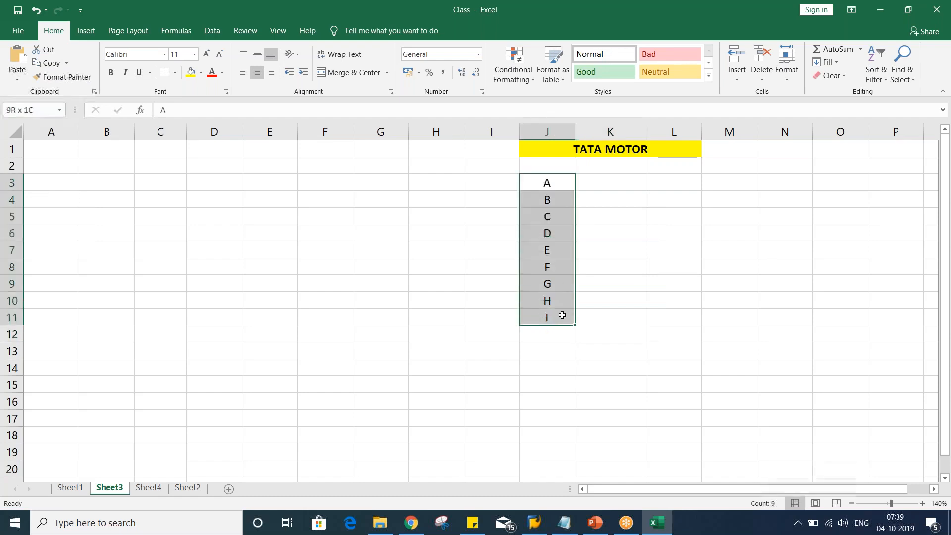
pyautogui.click(535, 384)
pyautogui.moveTo(557, 183); pyautogui.dragTo(569, 327)
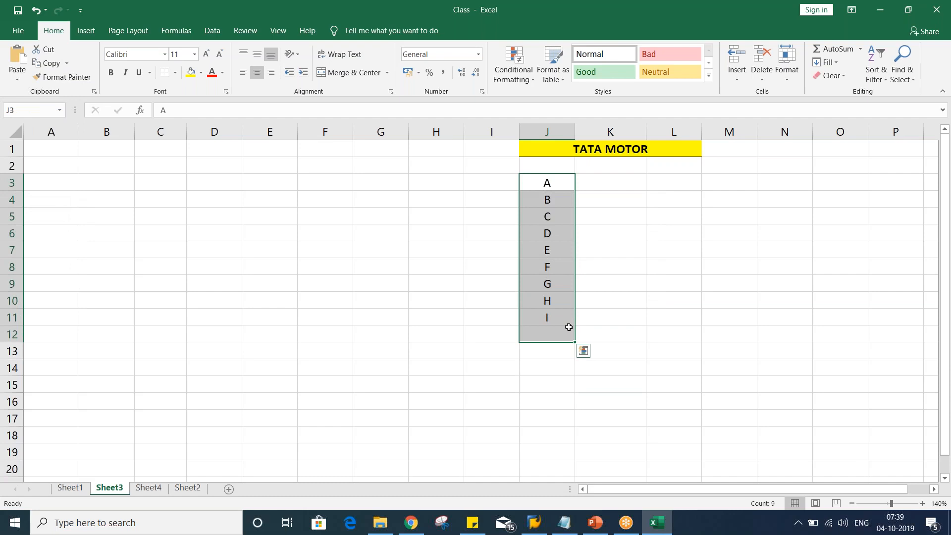
pyautogui.press('Delete')
# Enter the heading XYZ LTD in K3 with the amounts 1000 and 2000 in K4 and K5
pyautogui.click(597, 176)
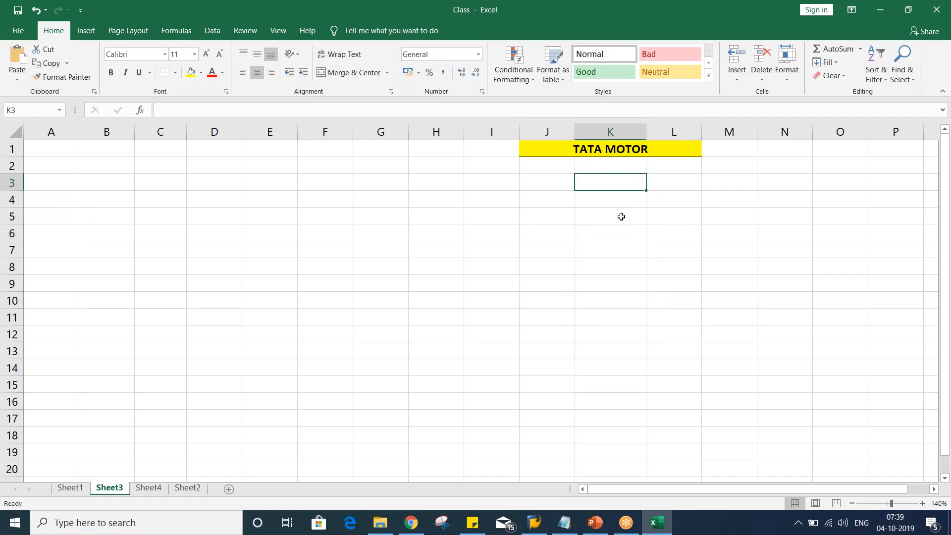
pyautogui.write('XYZ LTD')
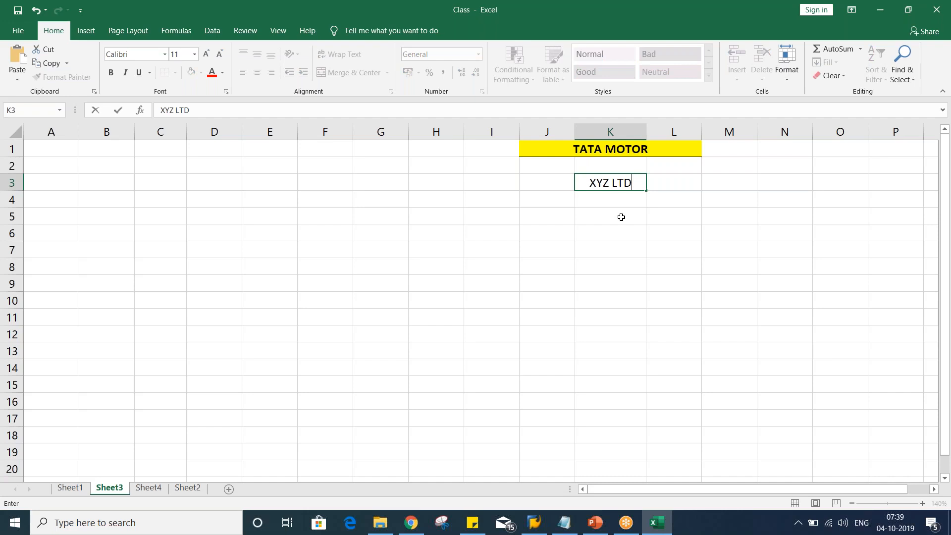
pyautogui.press('Return')
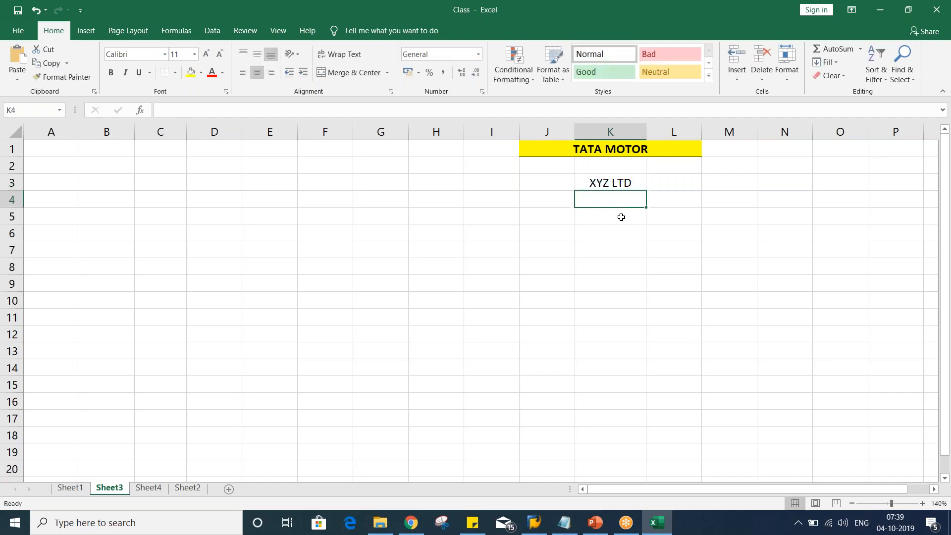
pyautogui.write('1000')
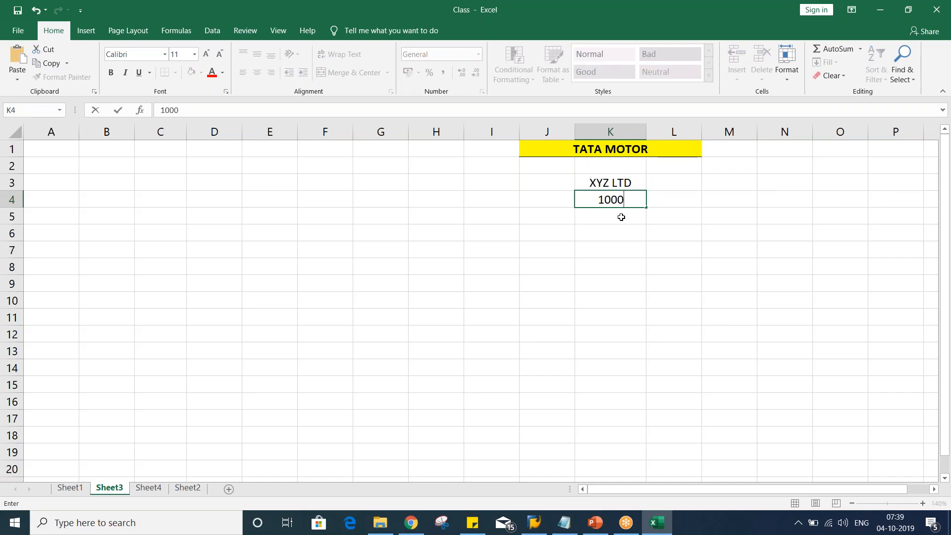
pyautogui.press('Return')
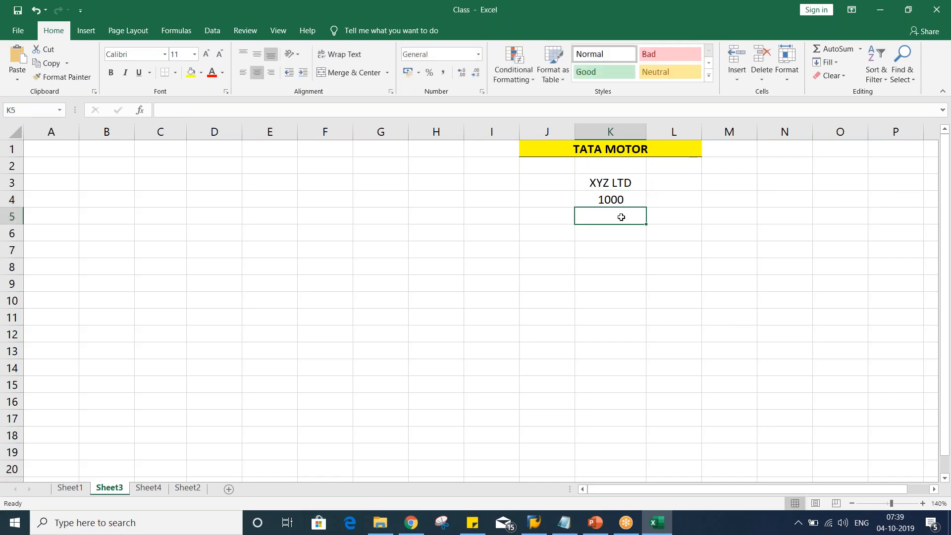
pyautogui.write('200')
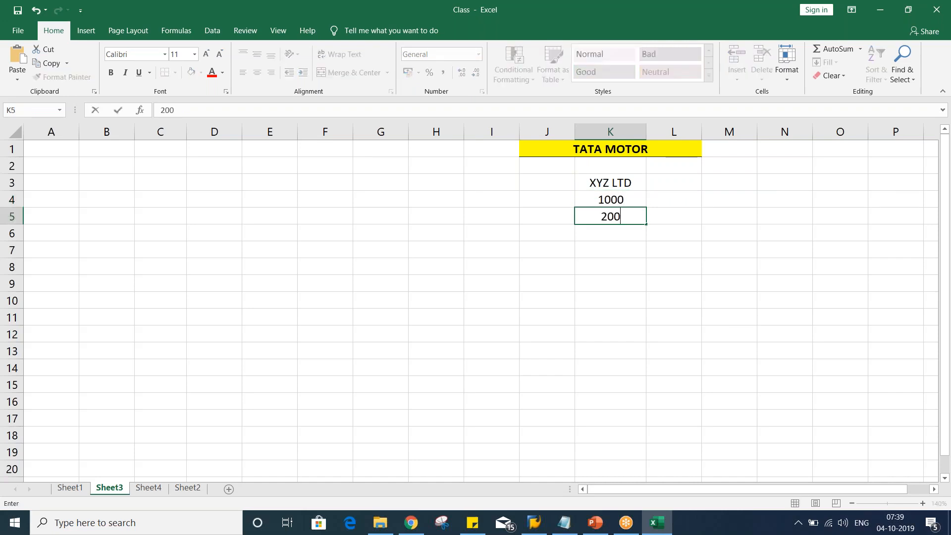
pyautogui.write('0')
pyautogui.press('Return')
# Enter the amounts 1500, 3000, 4500, 5000 and 3000 in cells K6 to K10
pyautogui.write('1500')
pyautogui.press('Return')
pyautogui.write('3000')
pyautogui.press('Return')
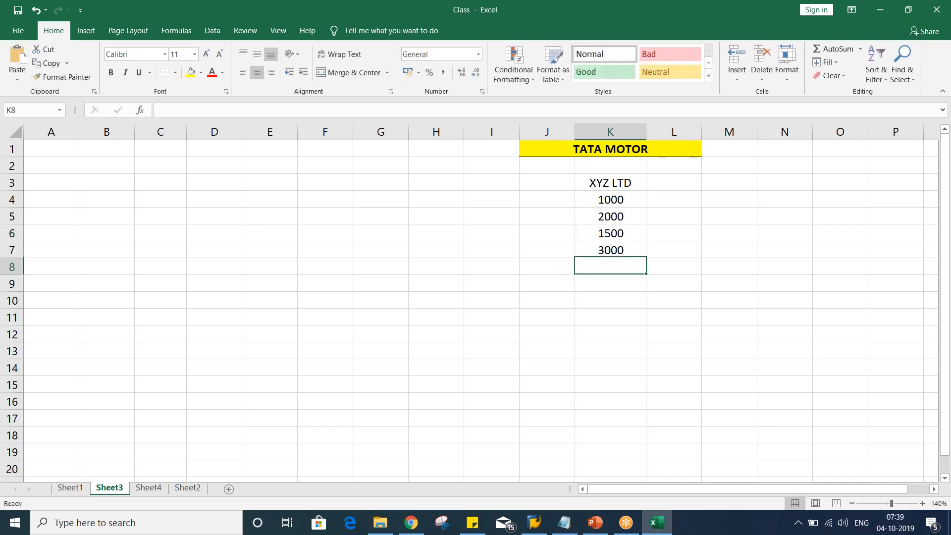
pyautogui.write('4500')
pyautogui.press('Return')
pyautogui.write('5000')
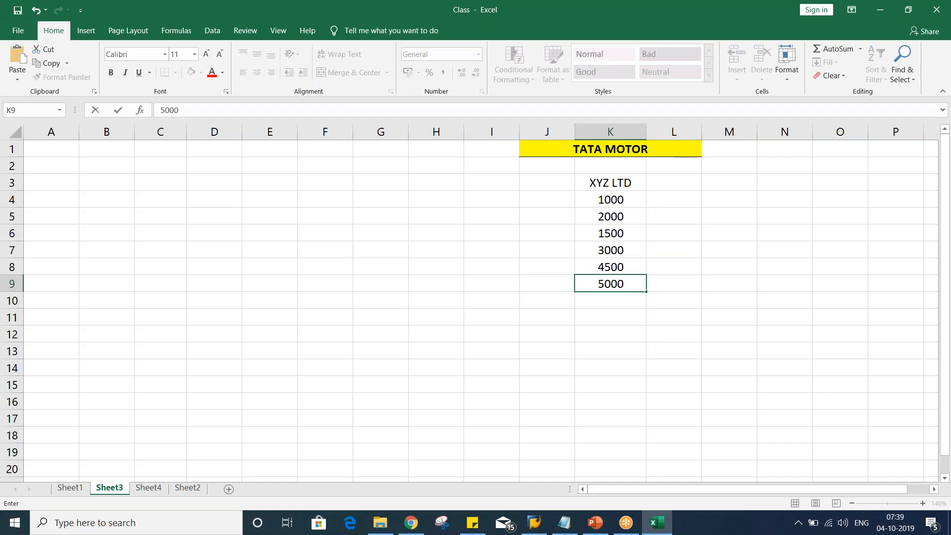
pyautogui.press('Return')
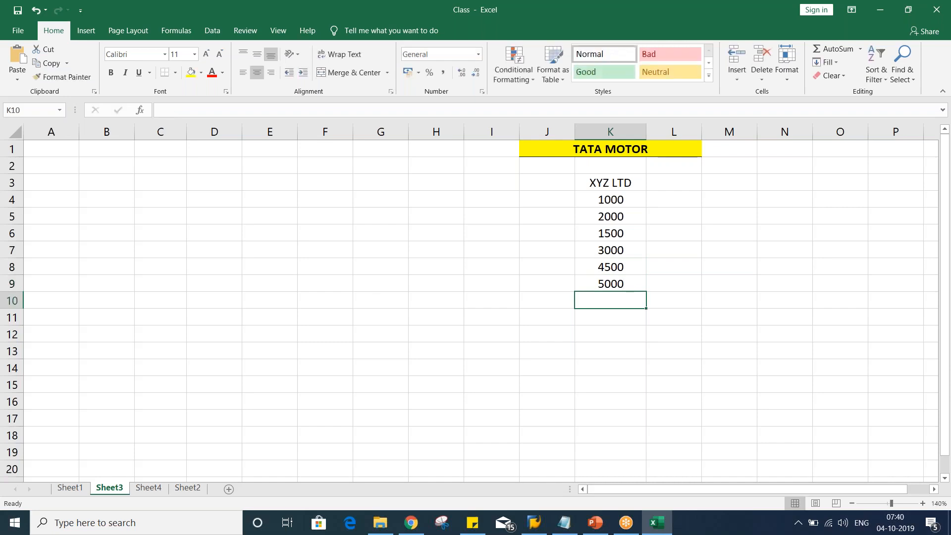
pyautogui.write('3000')
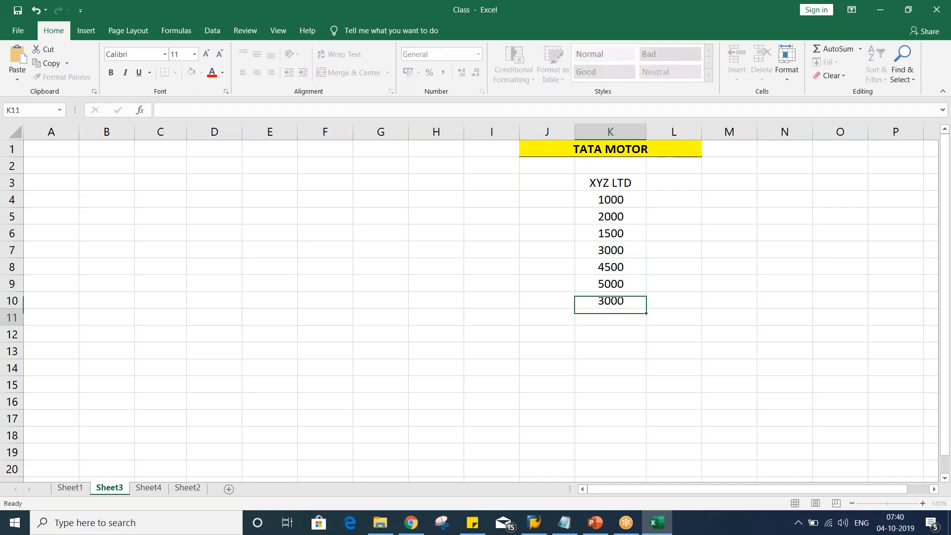
pyautogui.press('Return')
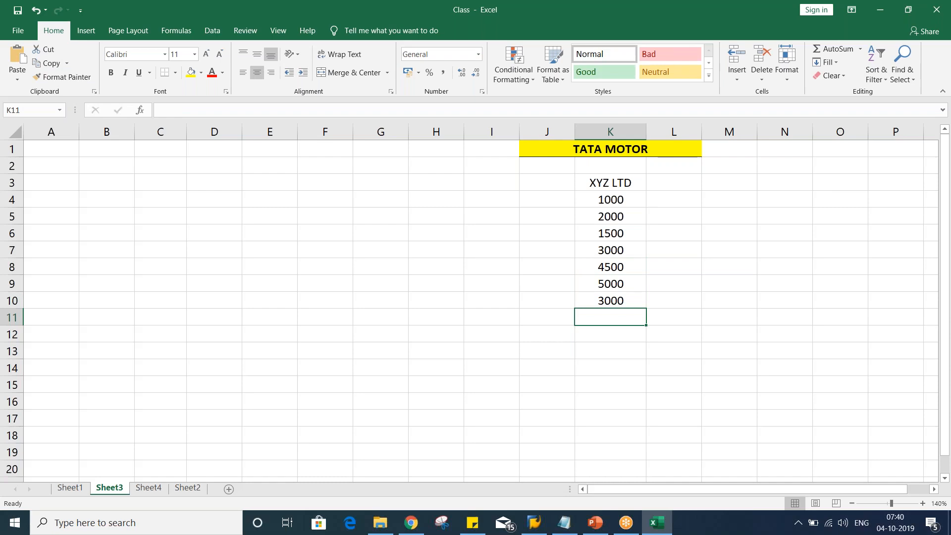
# Move the XYZ LTD list from K3:K10 to D3:D10 and make its heading bold with a bottom border
pyautogui.hotkey('ctrl', 'Up')
pyautogui.hotkey('ctrl', 'Up')
pyautogui.hotkey('ctrl', 'shift', 'Down')
pyautogui.hotkey('ctrl', 'c')
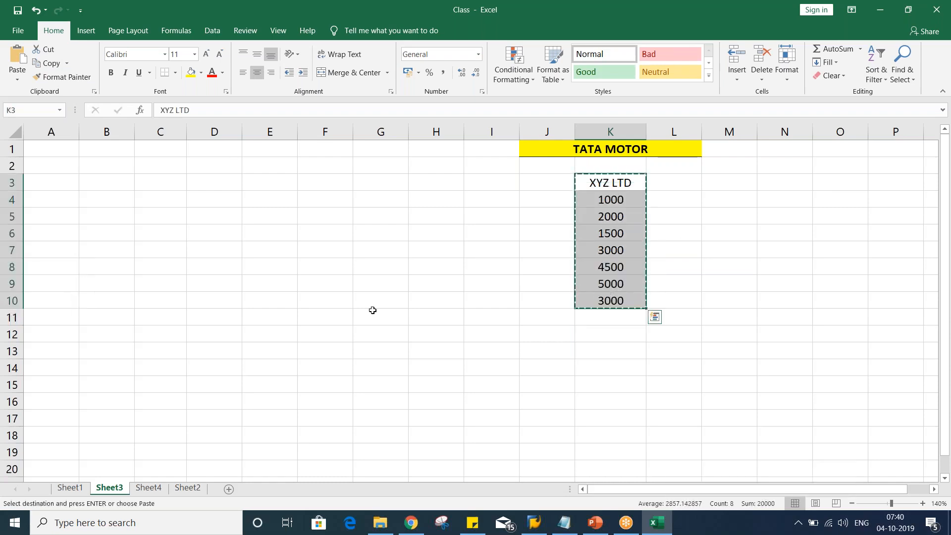
pyautogui.click(208, 178)
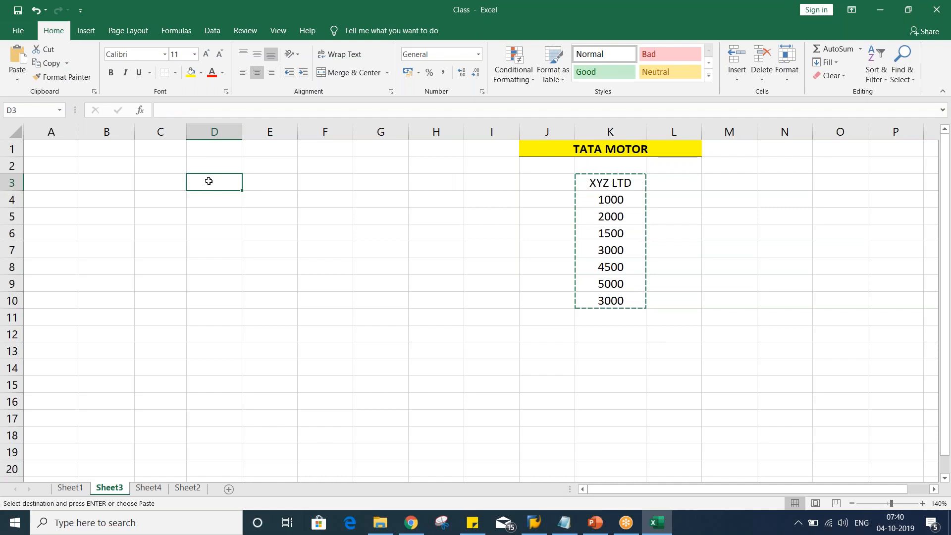
pyautogui.hotkey('ctrl', 'v')
pyautogui.click(210, 184)
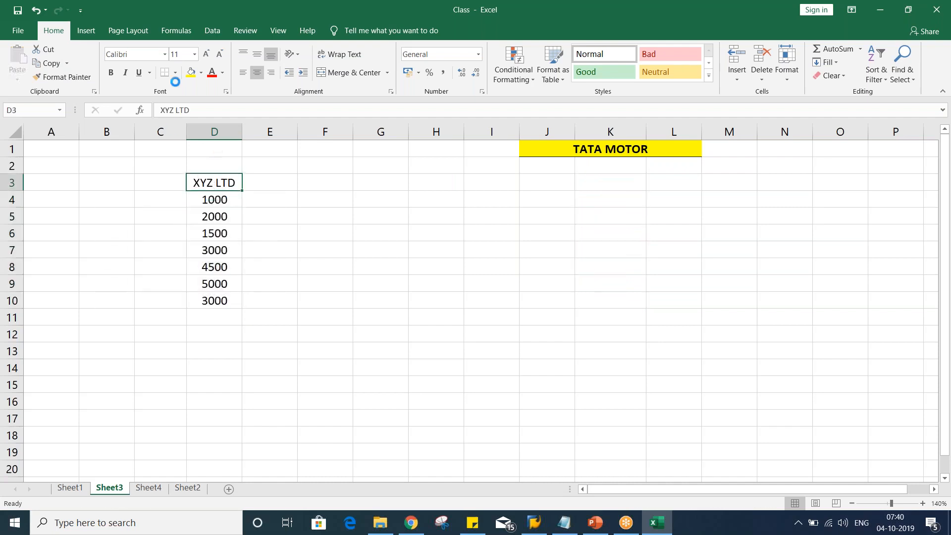
pyautogui.hotkey('ctrl', 'b')
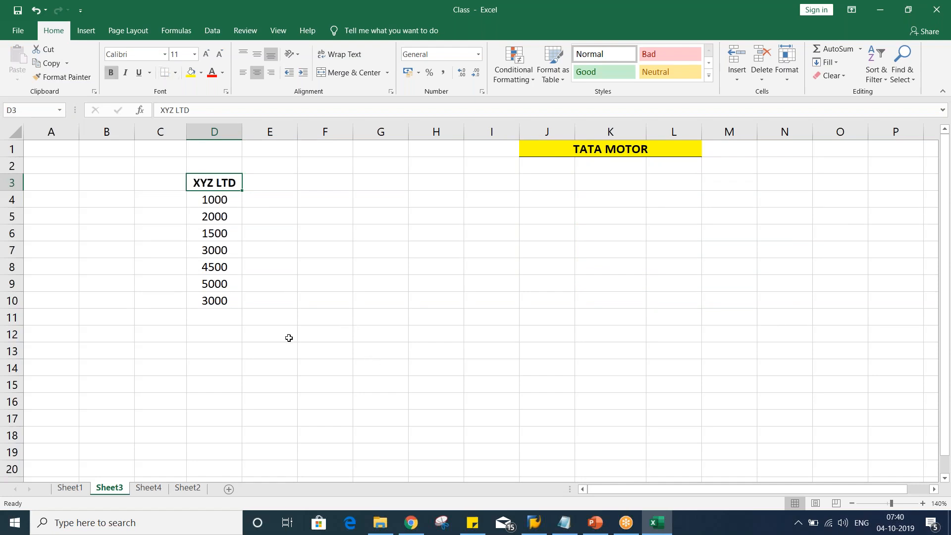
pyautogui.click(259, 197)
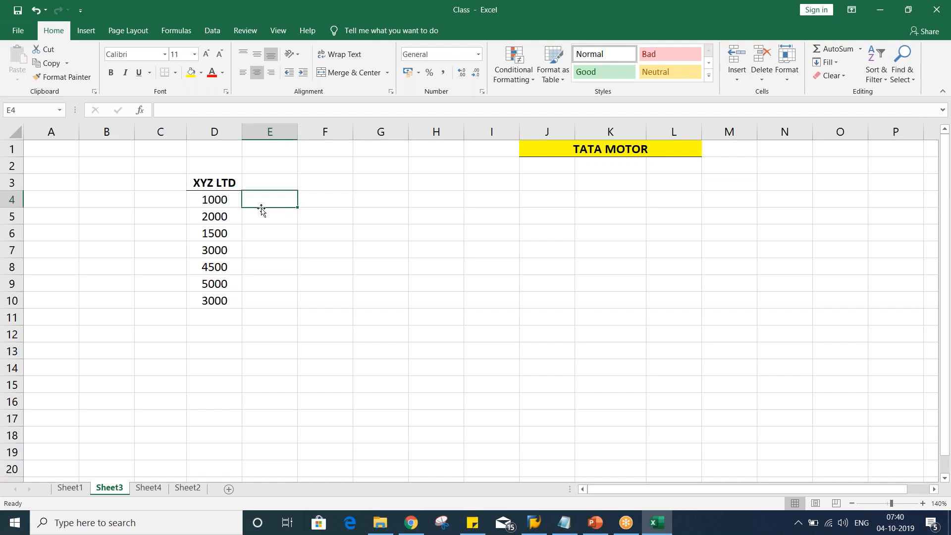
pyautogui.click(215, 198)
pyautogui.click(282, 202)
pyautogui.click(204, 203)
pyautogui.click(263, 198)
# Add the heading DUE DT in E3 and format it bold with a bottom border like the XYZ LTD heading
pyautogui.click(288, 184)
pyautogui.write('DUE DT')
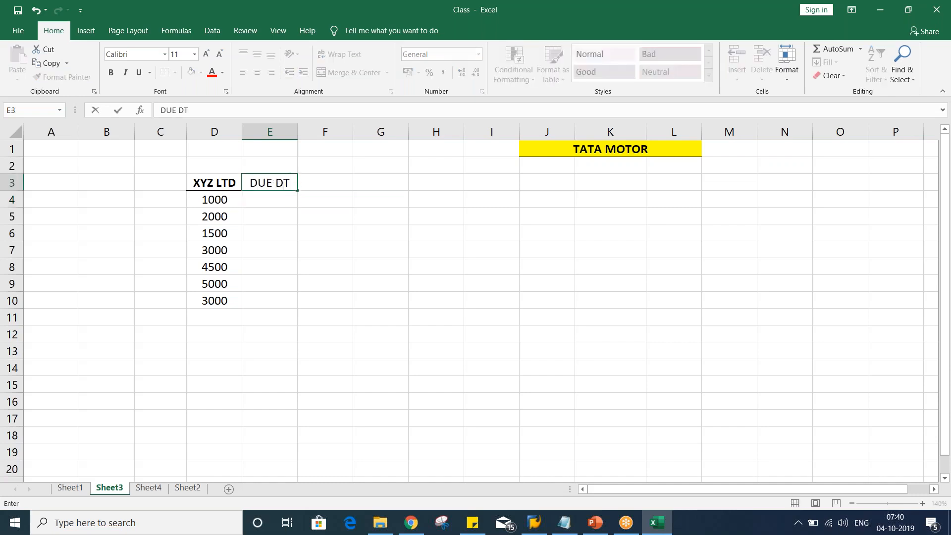
pyautogui.press('Return')
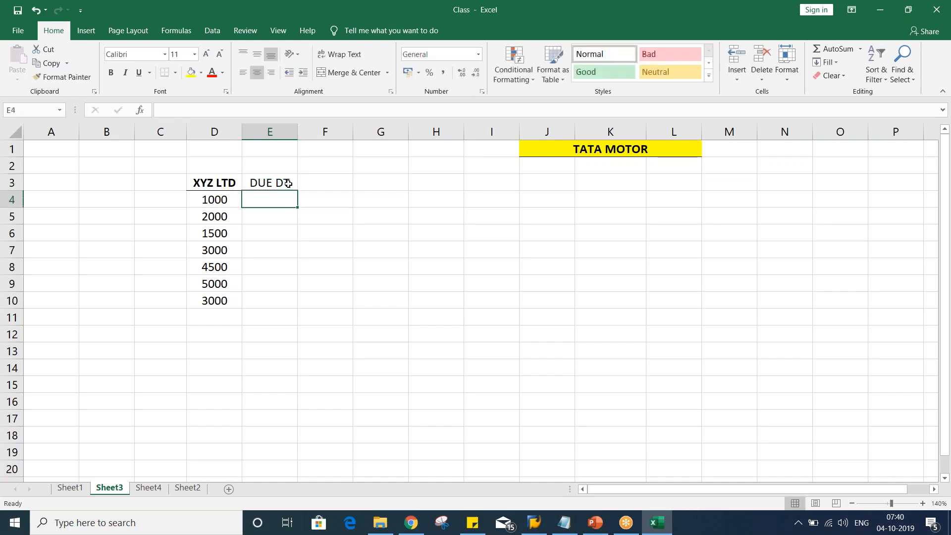
pyautogui.click(11, 184)
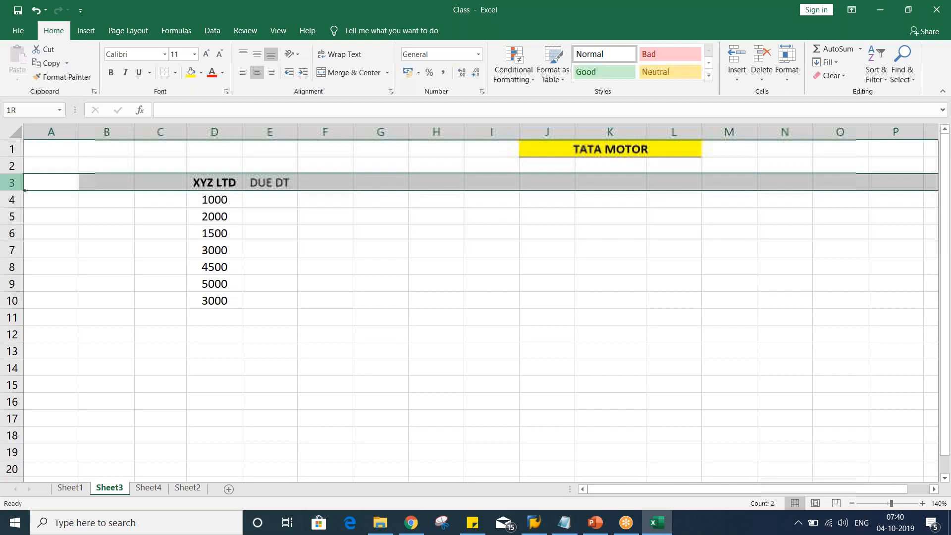
pyautogui.hotkey('ctrl', 'b')
pyautogui.click(266, 278)
pyautogui.click(260, 182)
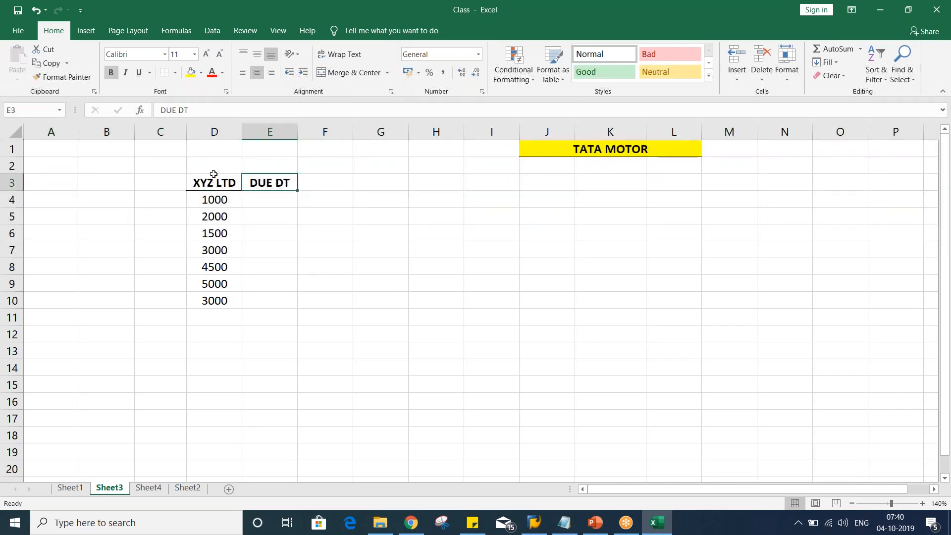
# Enter the due dates 15.09.2019, 20.09.2019 and 29.09.2019 in cells E4 to E6
pyautogui.click(275, 202)
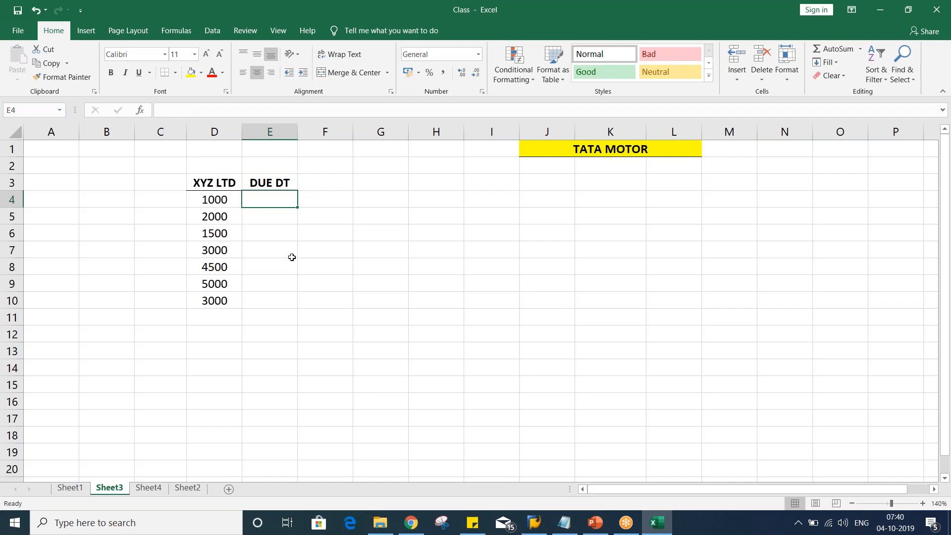
pyautogui.write('15.')
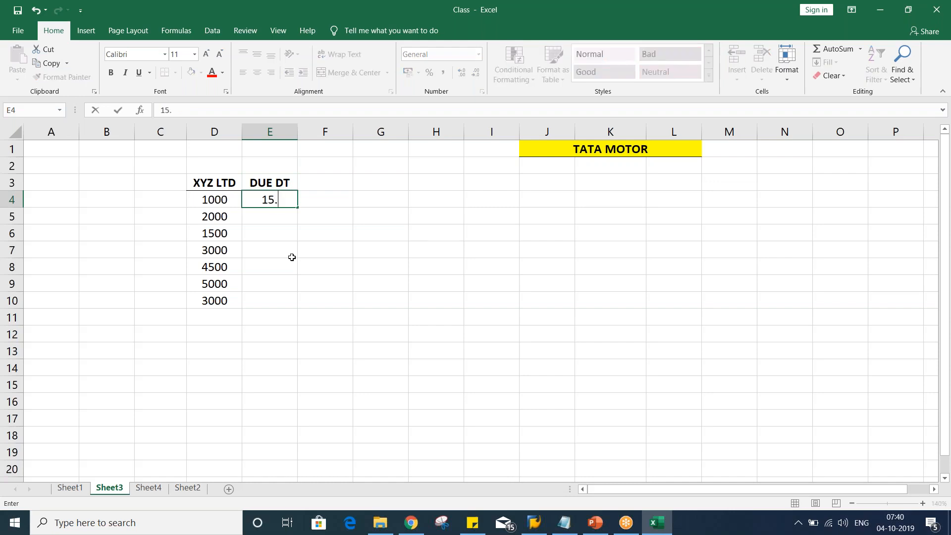
pyautogui.write('09.2019')
pyautogui.press('Return')
pyautogui.write('20.09.201')
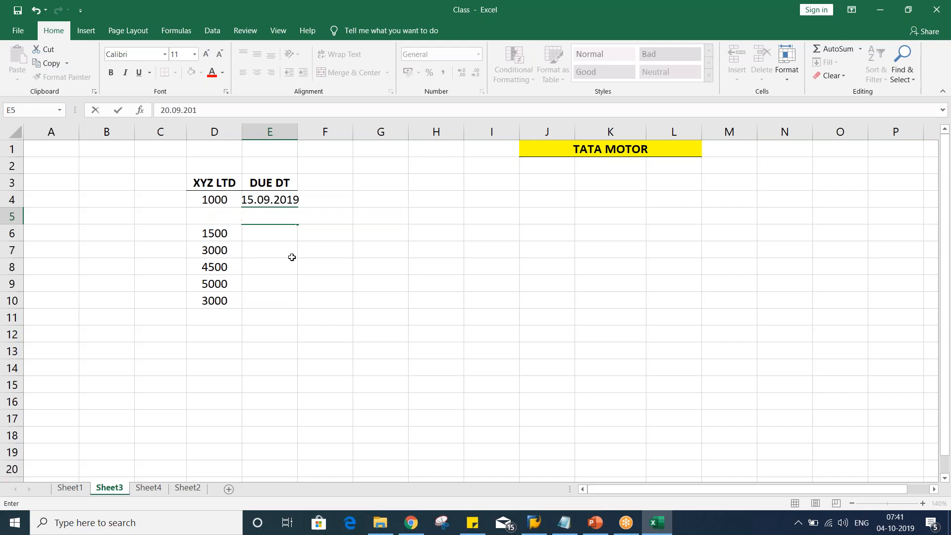
pyautogui.write('9')
pyautogui.press('Return')
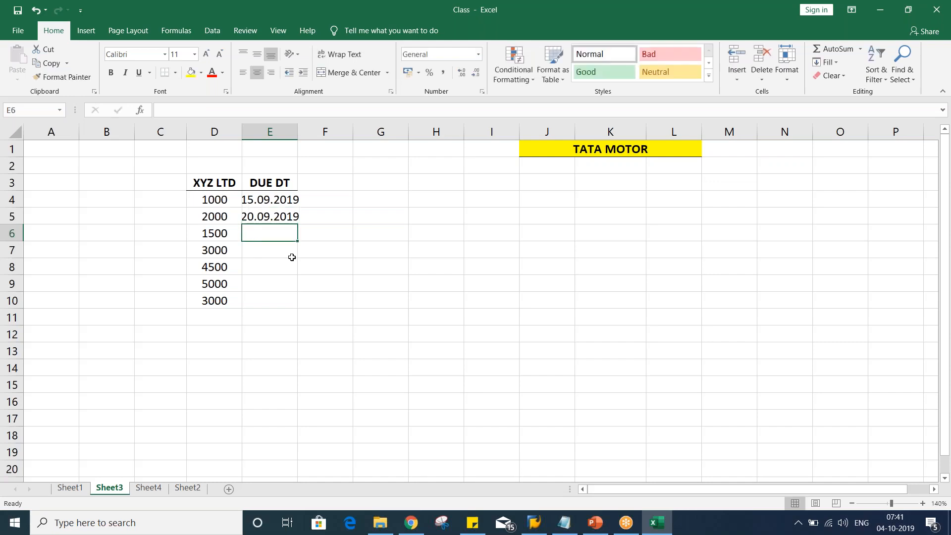
pyautogui.write('29.09.2019')
pyautogui.press('Return')
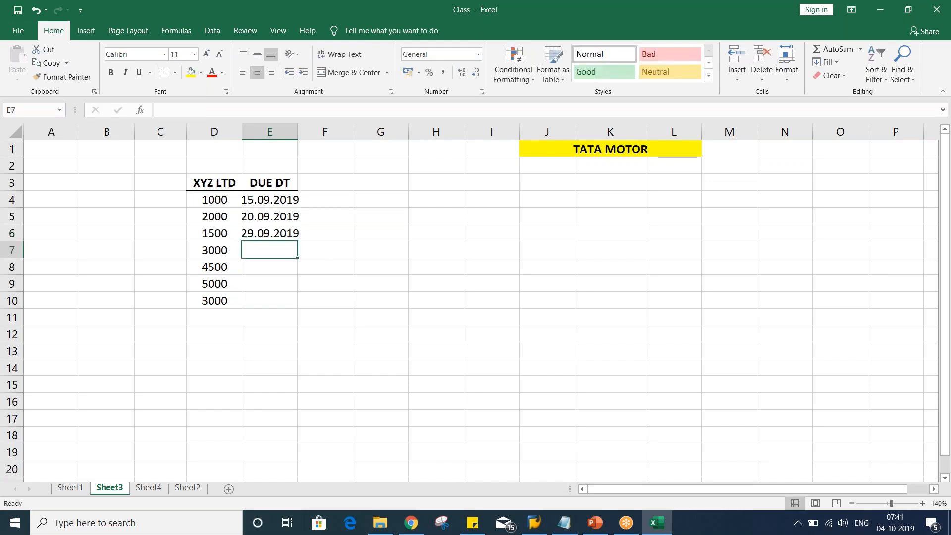
# Enter the due dates 04.10.2019 in E7 and 10.10.2019 in E8
pyautogui.write('05')
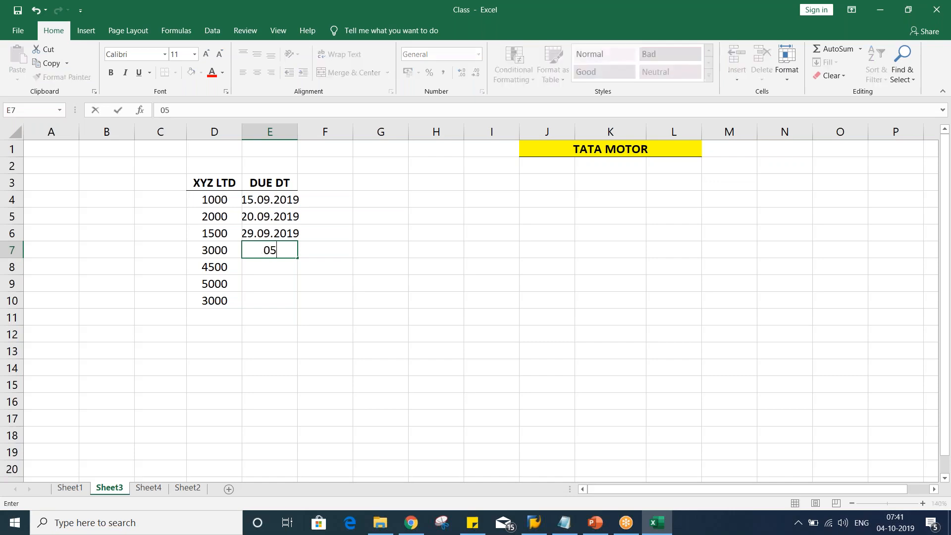
pyautogui.write('.10.2019')
pyautogui.press('Return')
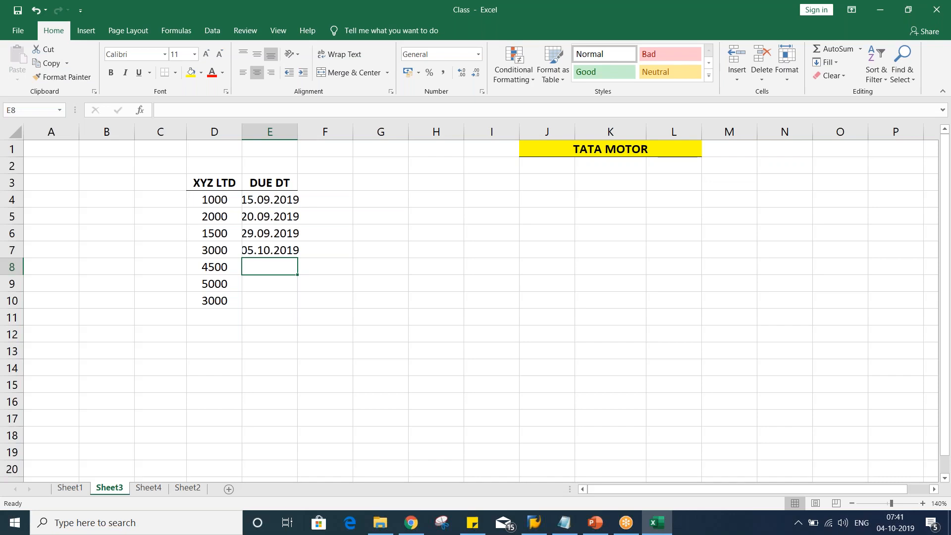
pyautogui.write('10.')
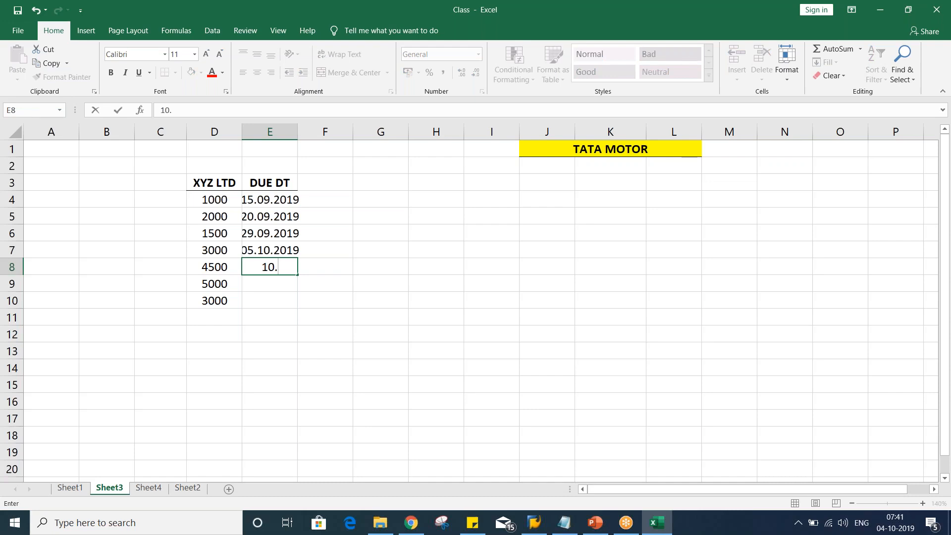
pyautogui.press('BackSpace')
pyautogui.write('.10.2019')
pyautogui.press('Return')
# Enter the due dates 15.10.2019 in E9 and 20.10.2019 in E10, and auto-fit column E to its contents
pyautogui.write('15.')
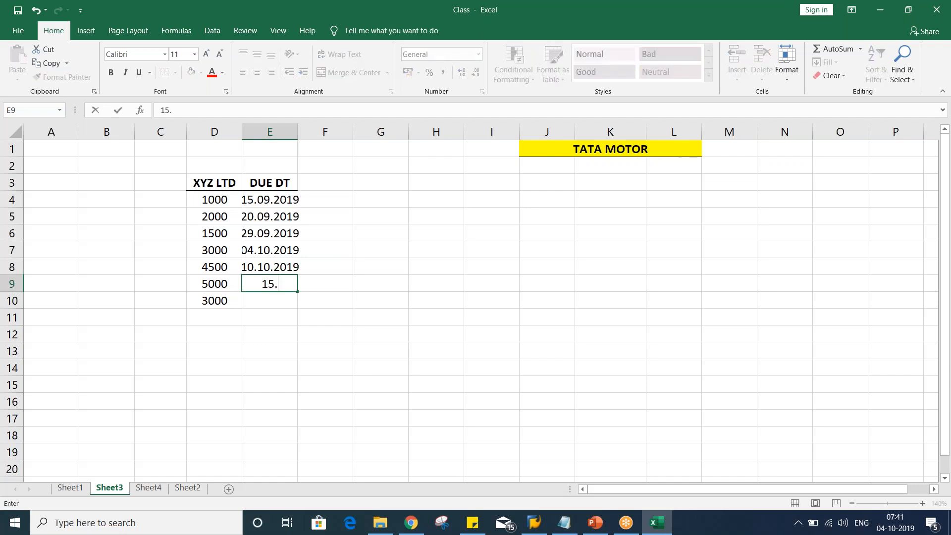
pyautogui.write('10.2')
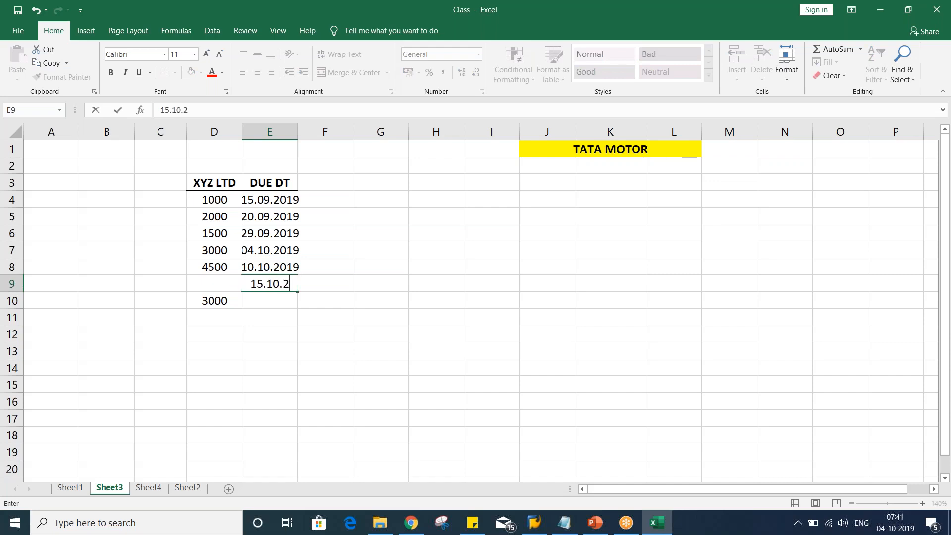
pyautogui.write('019')
pyautogui.press('Return')
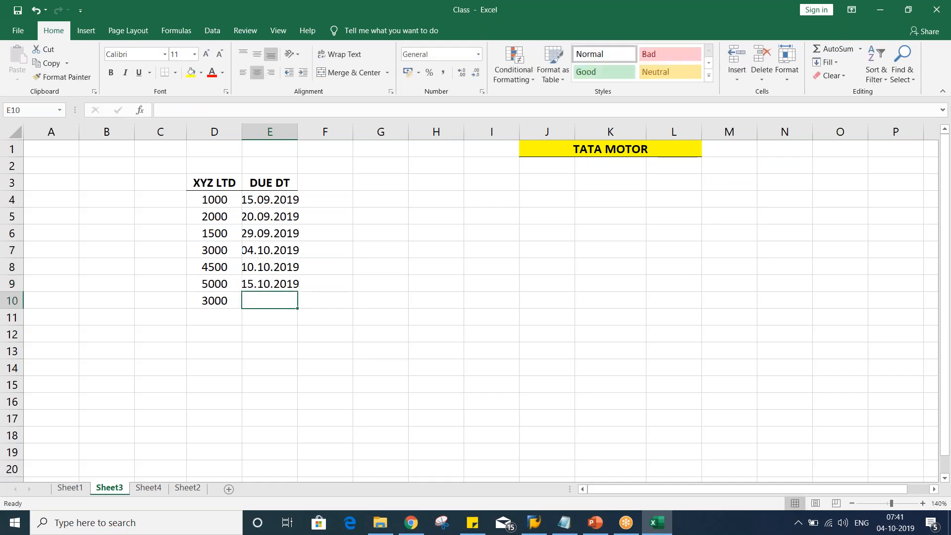
pyautogui.write('20.10.2019')
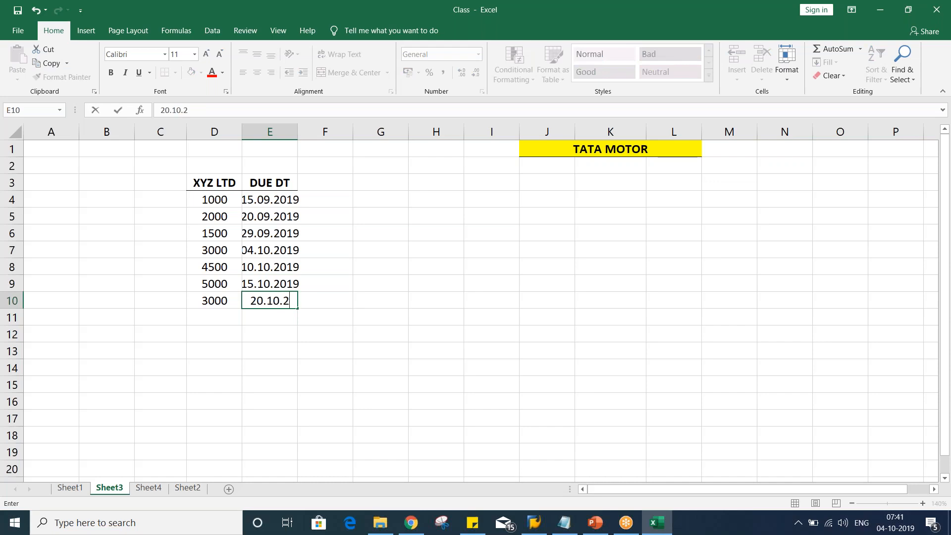
pyautogui.press('Return')
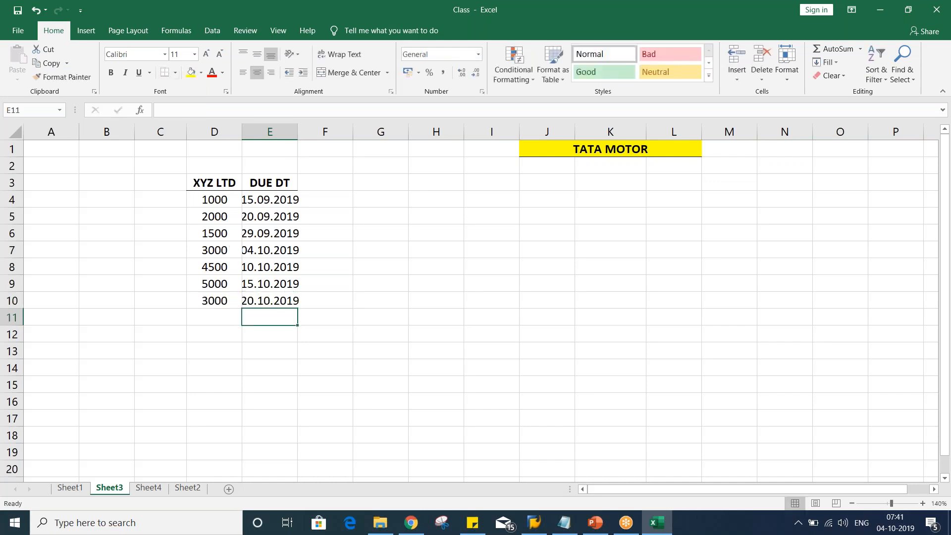
pyautogui.doubleClick(297, 131)
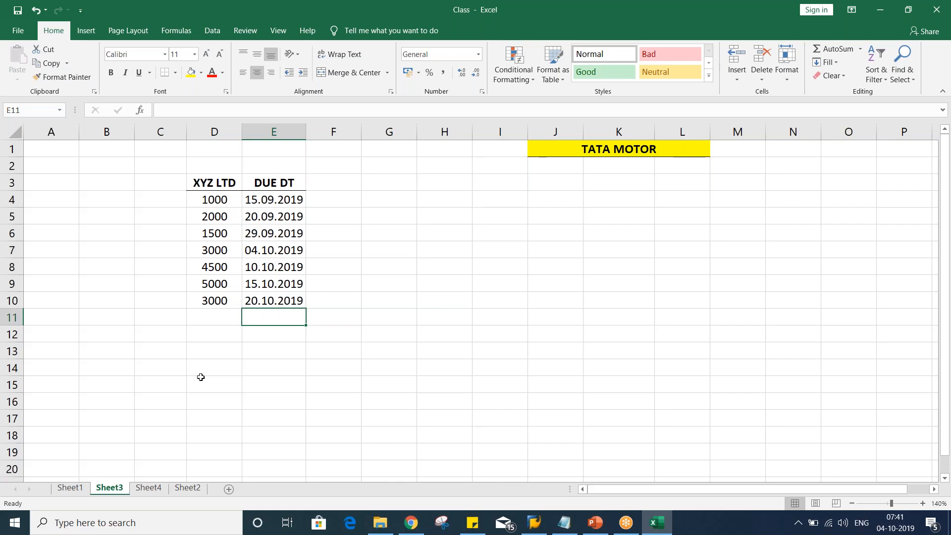
pyautogui.click(200, 378)
pyautogui.moveTo(200, 200); pyautogui.dragTo(214, 309)
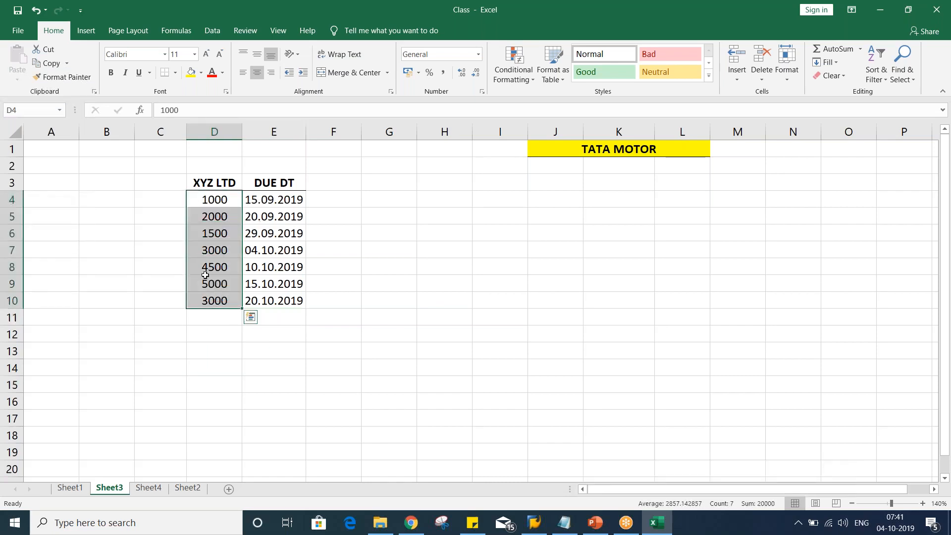
pyautogui.click(213, 183)
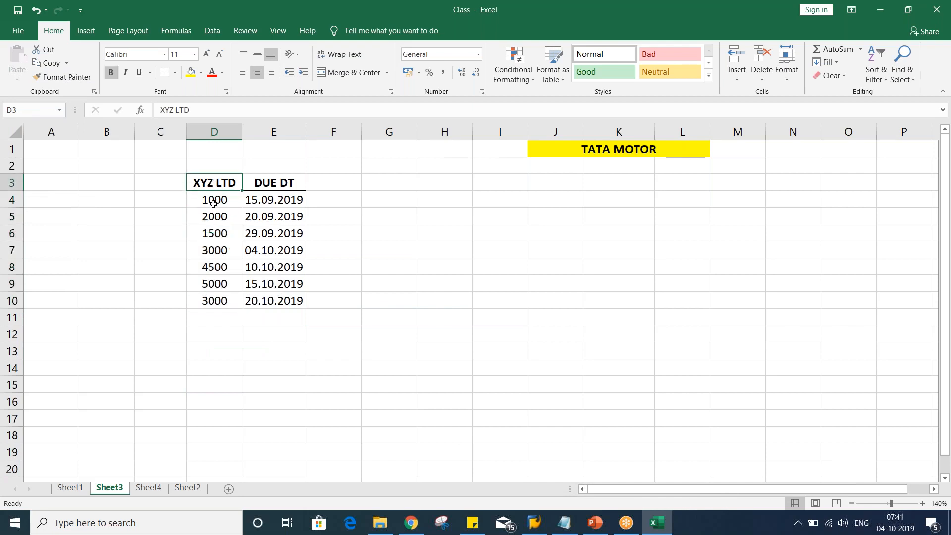
pyautogui.click(212, 203)
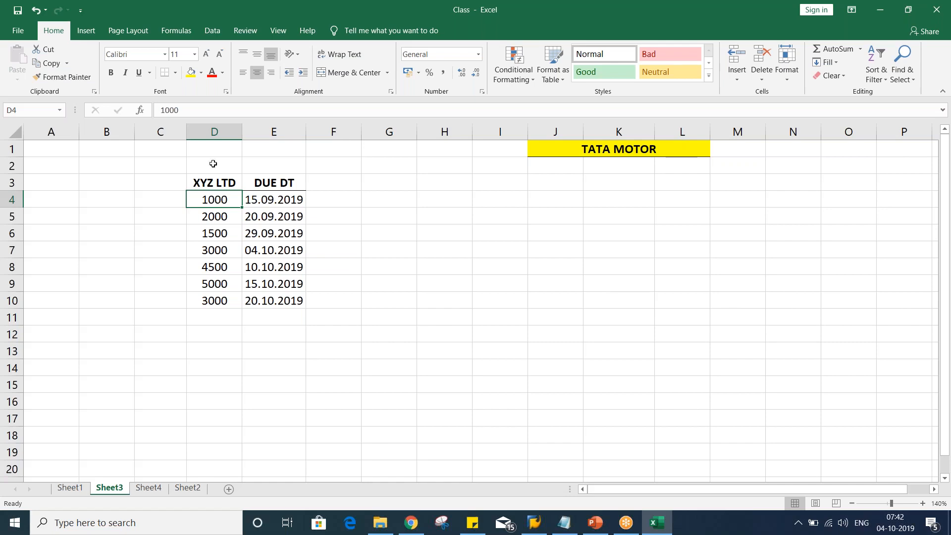
pyautogui.click(268, 199)
pyautogui.click(218, 199)
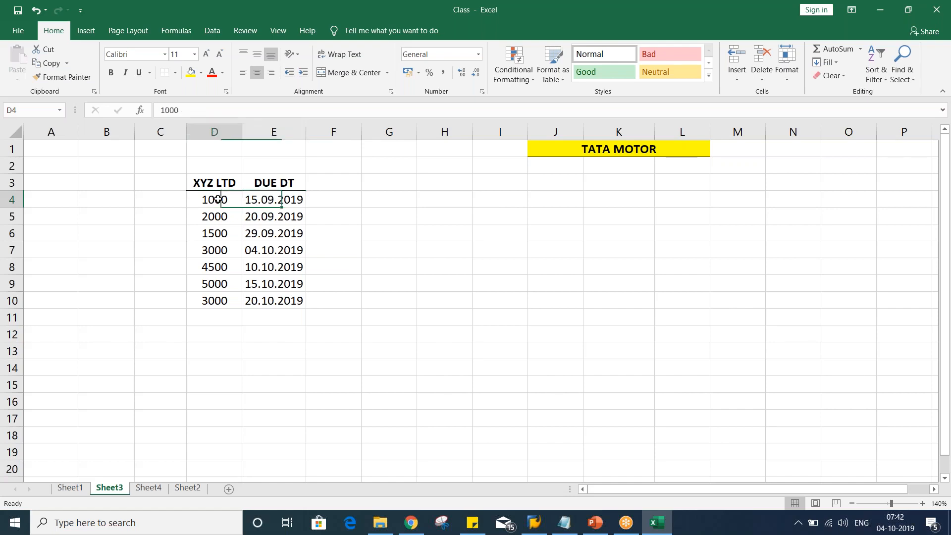
# Number the XYZ LTD rows from 1 to 7 in cells C4 to C10
pyautogui.click(153, 200)
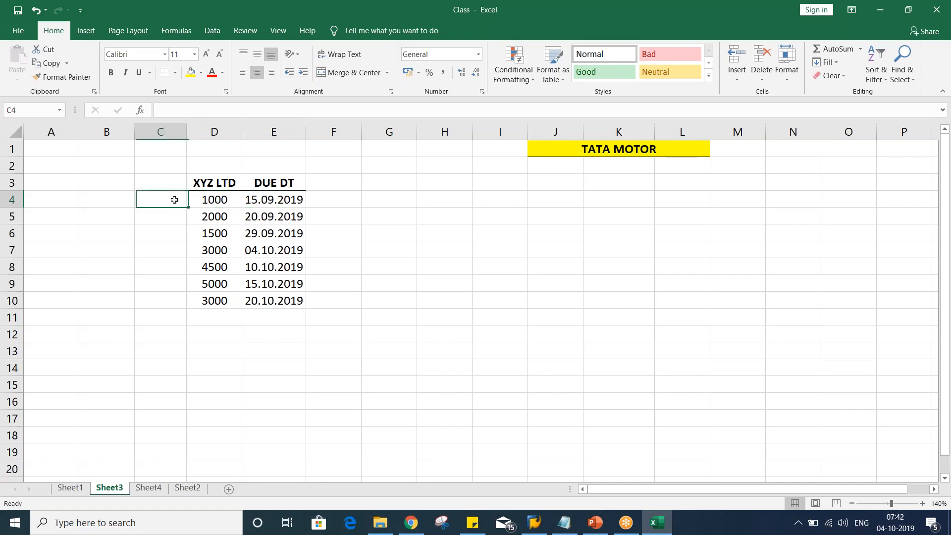
pyautogui.write('1')
pyautogui.press('Return')
pyautogui.write('2')
pyautogui.press('Return')
pyautogui.write('32')
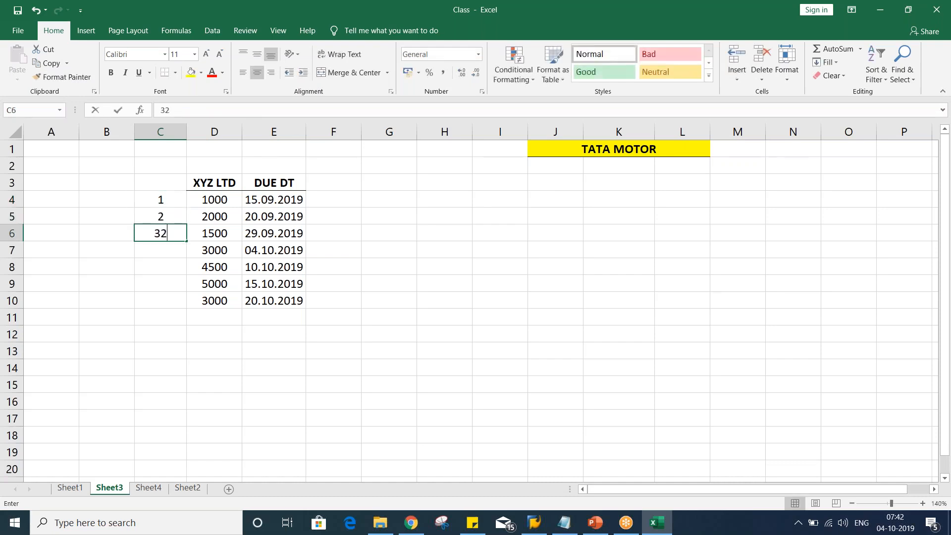
pyautogui.press('Return')
pyautogui.click(161, 232)
pyautogui.write('3')
pyautogui.press('Return')
pyautogui.write('4')
pyautogui.press('Return')
pyautogui.write('5')
pyautogui.press('Return')
pyautogui.write('6')
pyautogui.press('Return')
pyautogui.write('7')
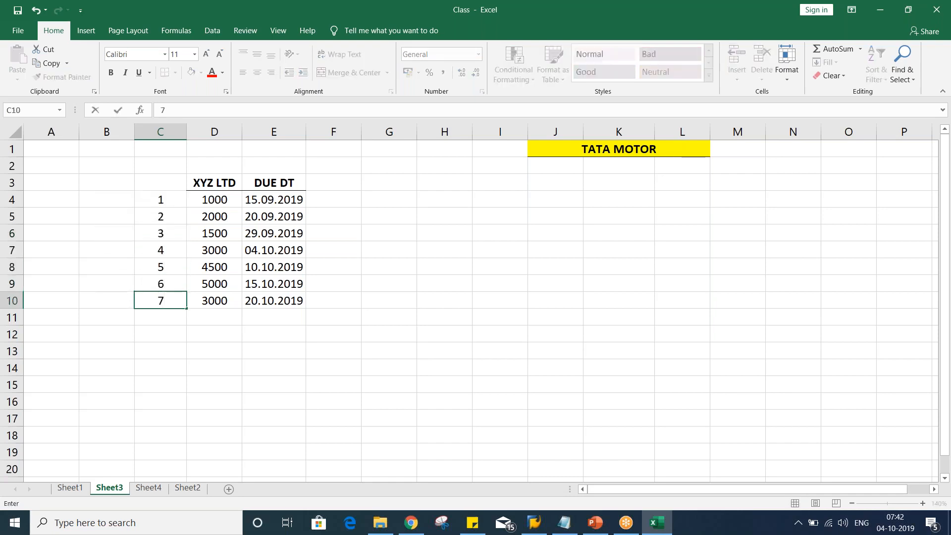
# Add the heading INV. NO. in C3 with a bottom border like the neighbouring headings
pyautogui.click(153, 185)
pyautogui.write('INV')
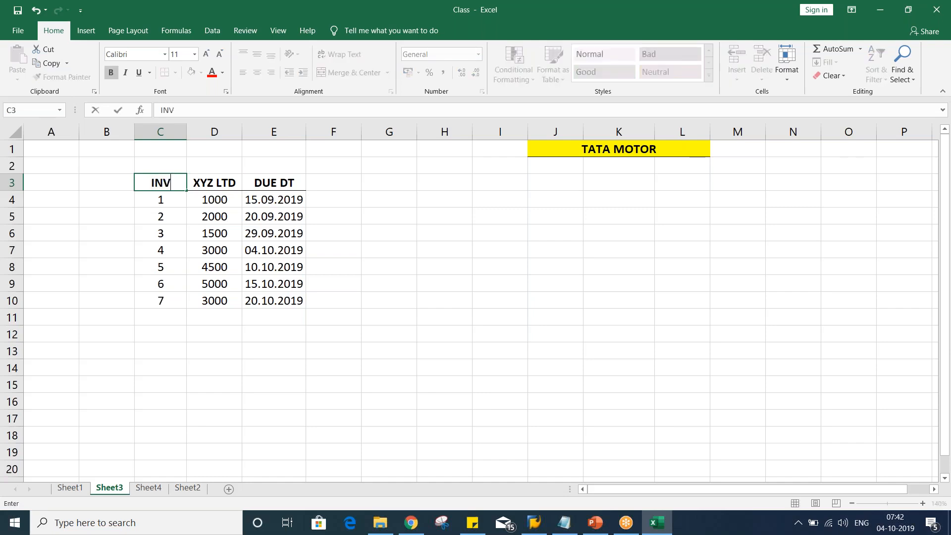
pyautogui.write('. NO.')
pyautogui.press('Return')
pyautogui.press('Up')
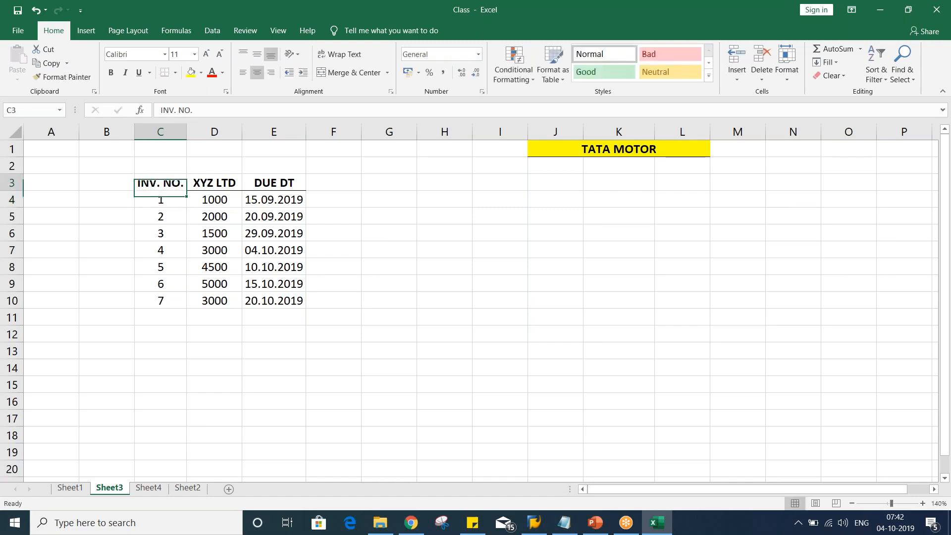
# Add the heading STTS. in F3 with a bottom border matching the other headings
pyautogui.click(344, 186)
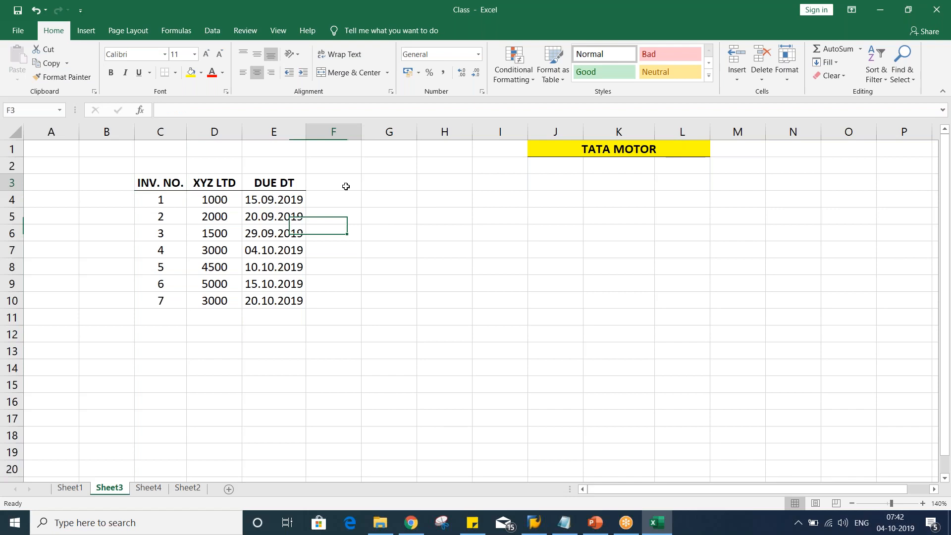
pyautogui.write('S')
pyautogui.write('TT')
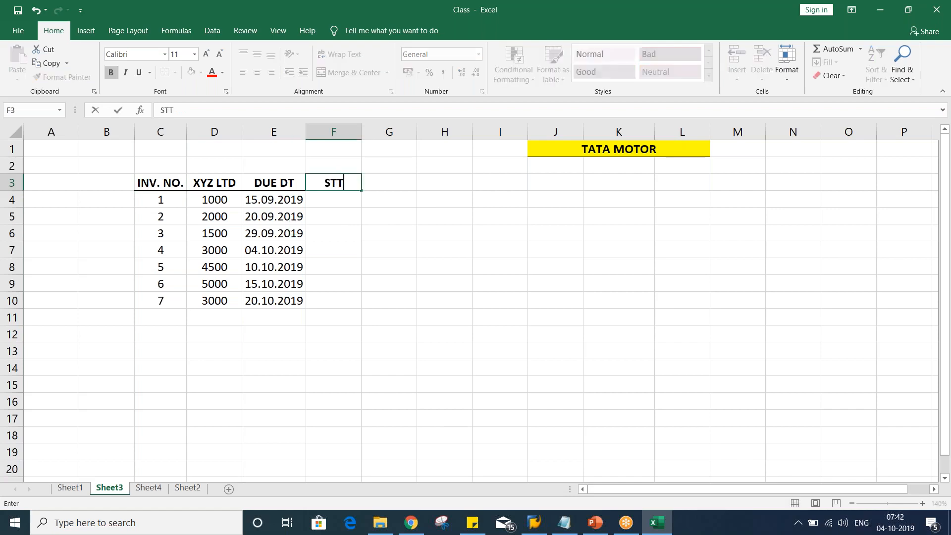
pyautogui.write('S')
pyautogui.press('Return')
pyautogui.press('Up')
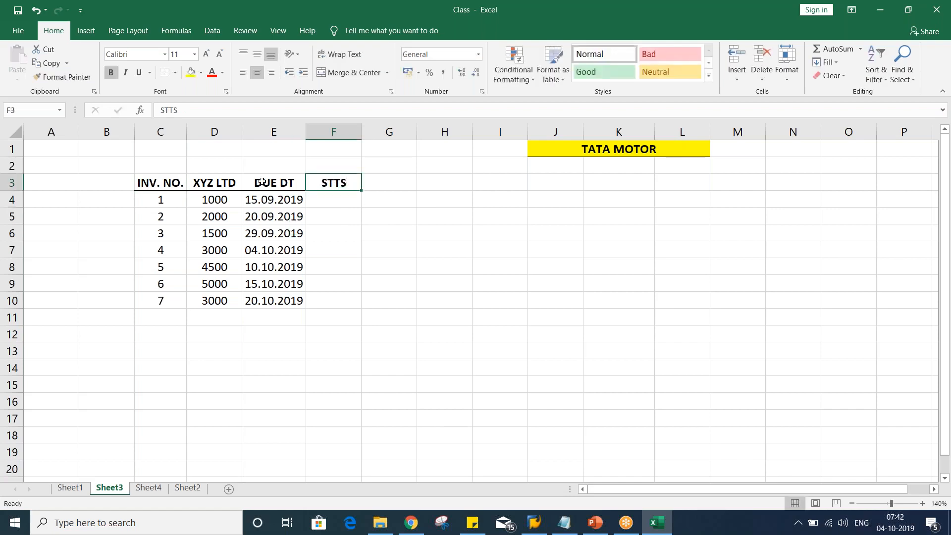
pyautogui.click(168, 71)
pyautogui.click(389, 300)
pyautogui.doubleClick(345, 183)
pyautogui.write('.')
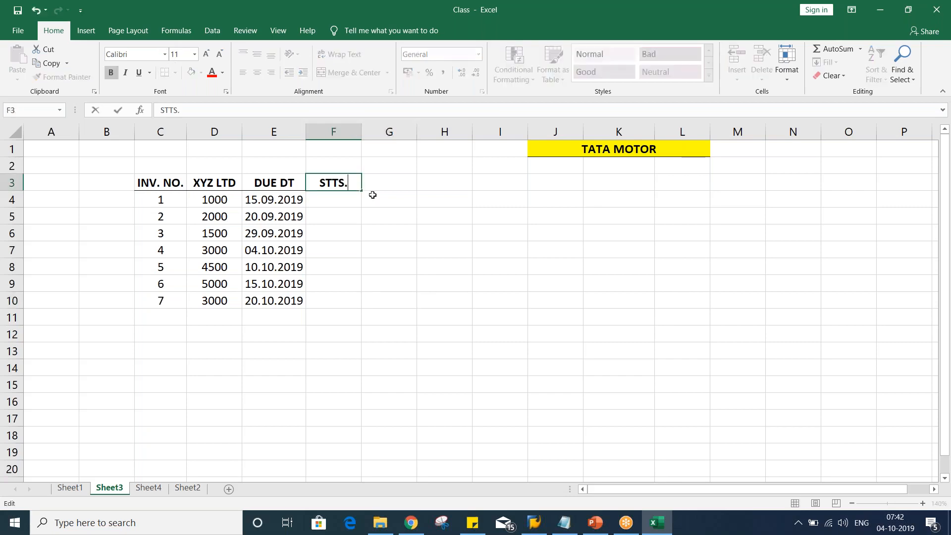
pyautogui.press('Return')
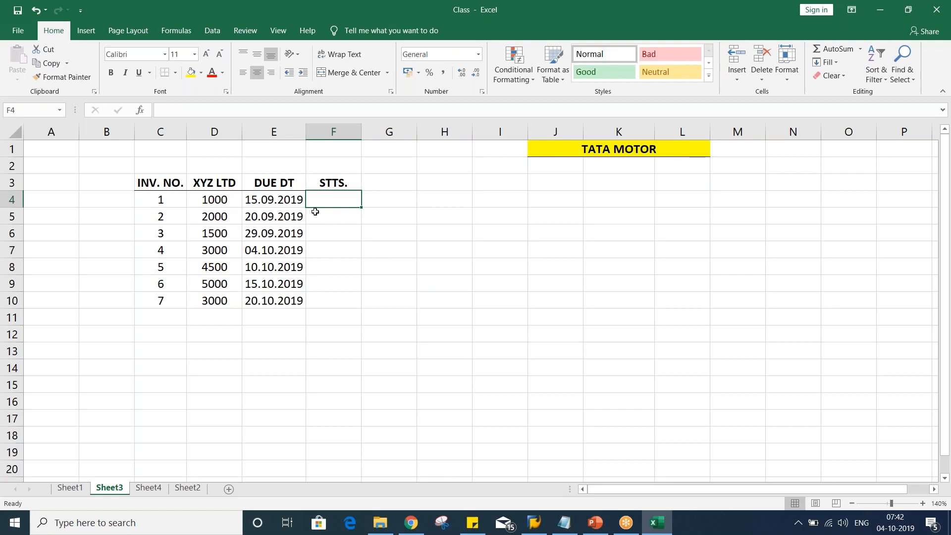
# Enter the status OD in F4 for invoice 1
pyautogui.click(217, 203)
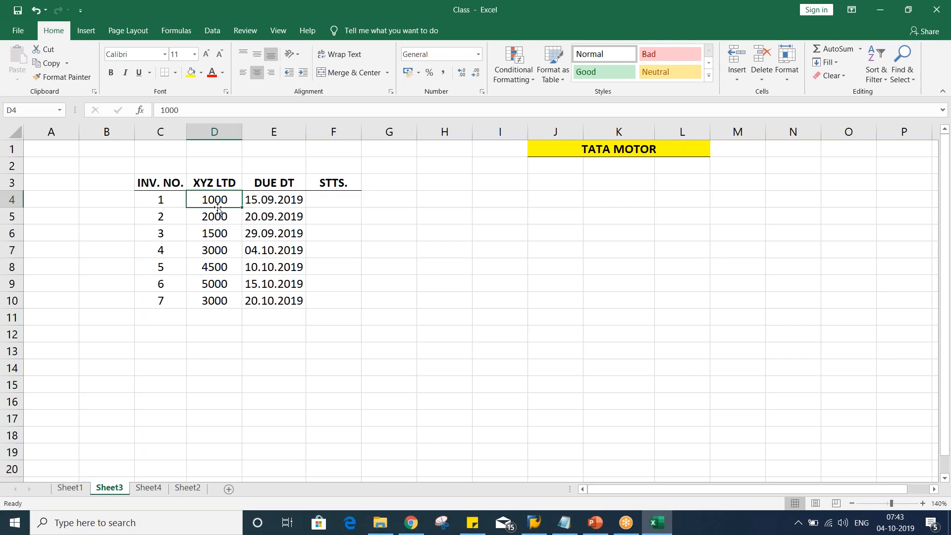
pyautogui.click(261, 200)
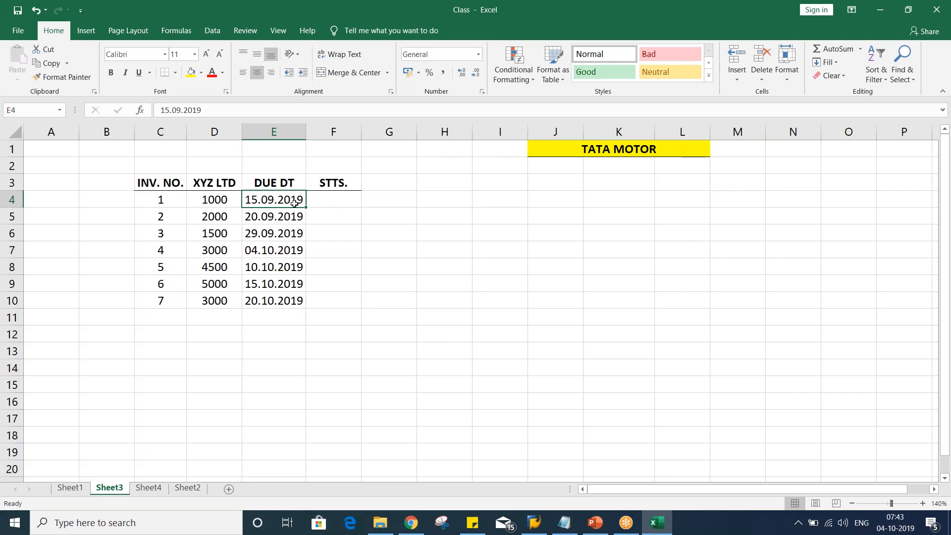
pyautogui.click(339, 198)
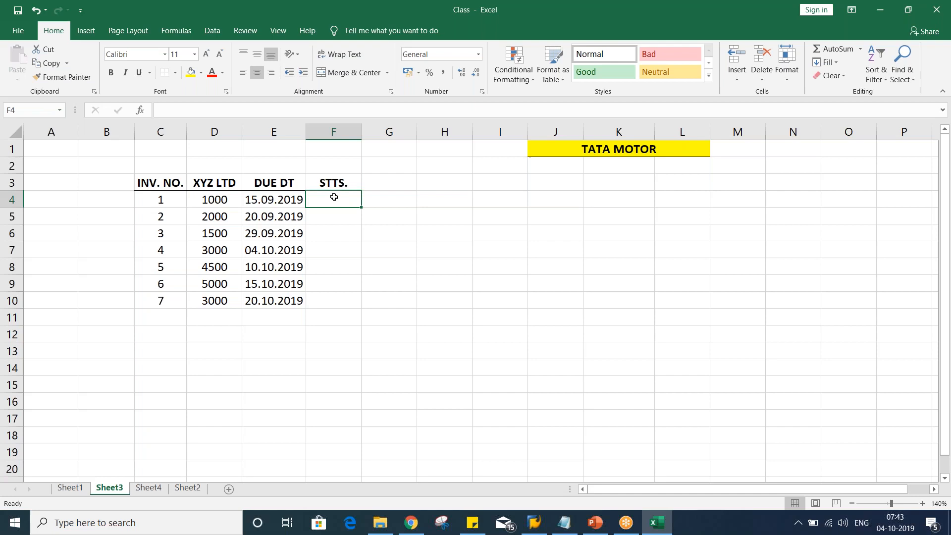
pyautogui.write('OD')
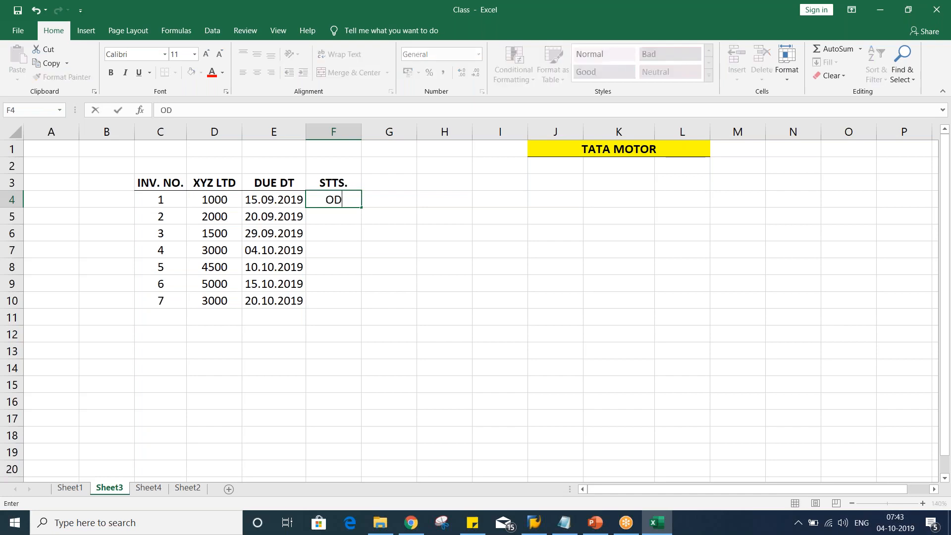
pyautogui.press('Return')
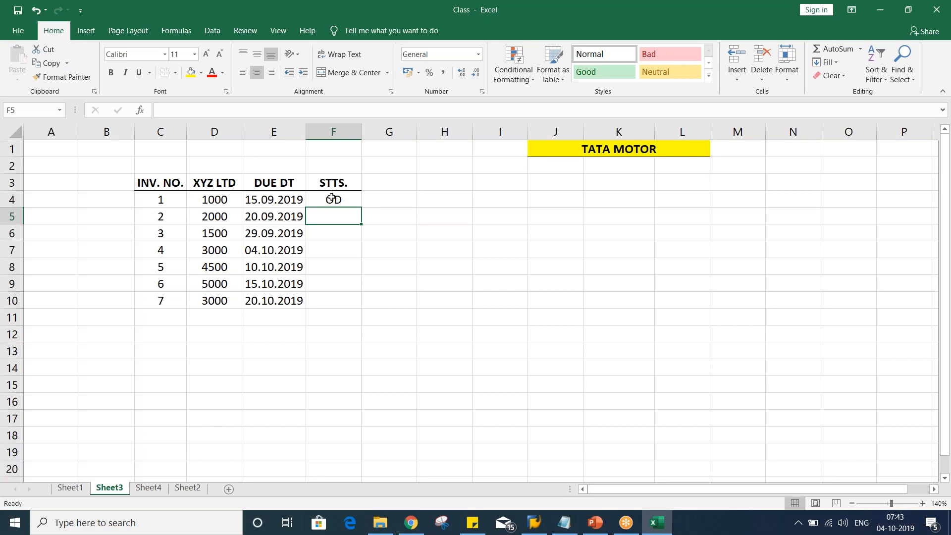
# Fill the OD status down into F5 and F6 for invoices 2 and 3
pyautogui.click(269, 202)
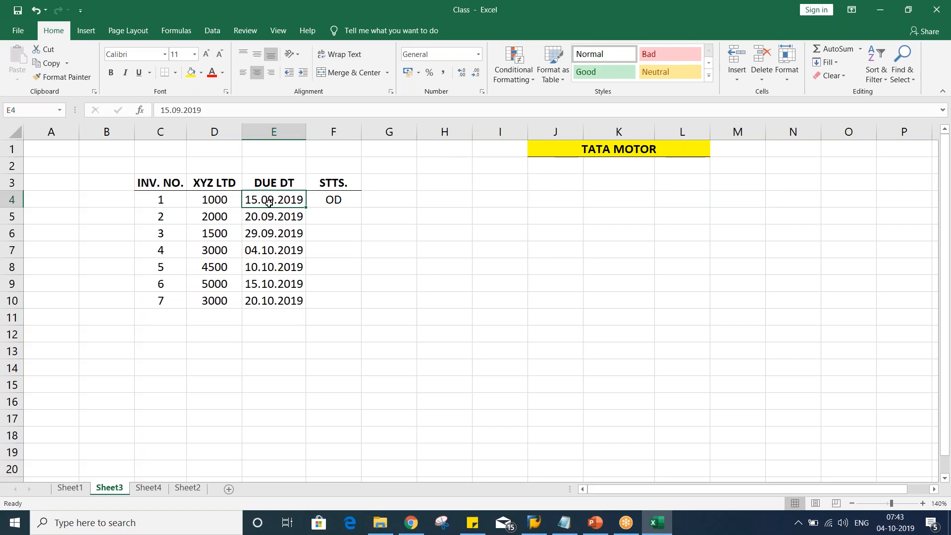
pyautogui.click(216, 218)
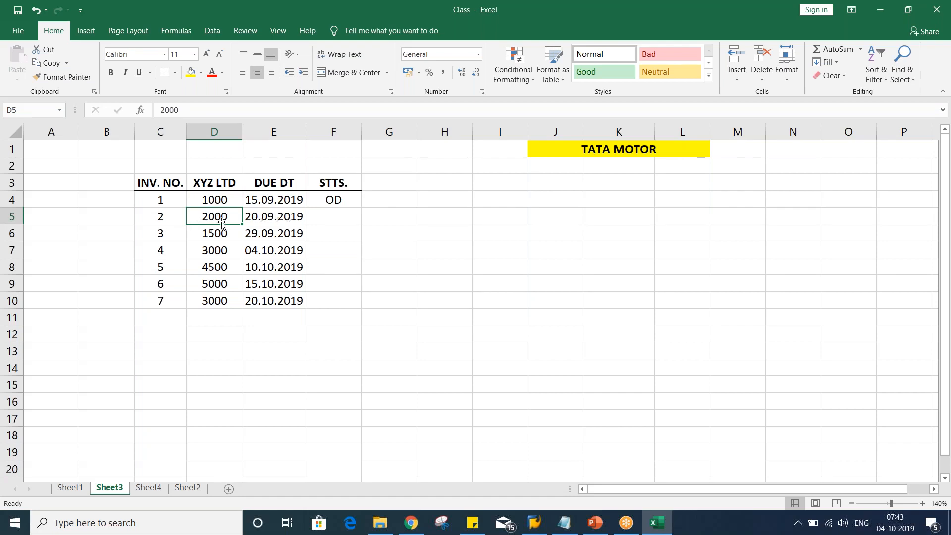
pyautogui.click(261, 216)
pyautogui.click(342, 214)
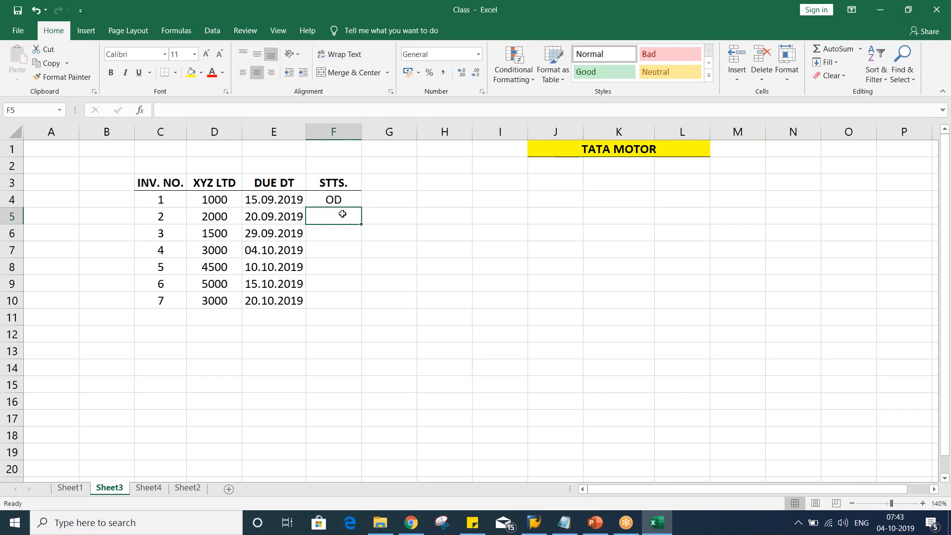
pyautogui.hotkey('ctrl', 'd')
pyautogui.click(324, 229)
pyautogui.hotkey('ctrl', 'd')
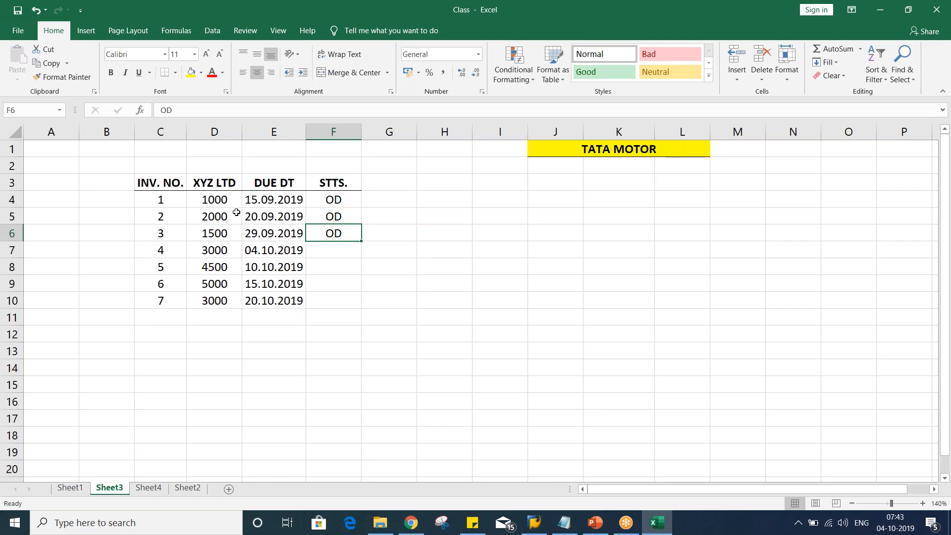
# Enter the reference date 04.10.2019 in cell E1 above the due dates
pyautogui.click(272, 151)
pyautogui.write('04.10.2019')
pyautogui.press('Return')
pyautogui.click(277, 153)
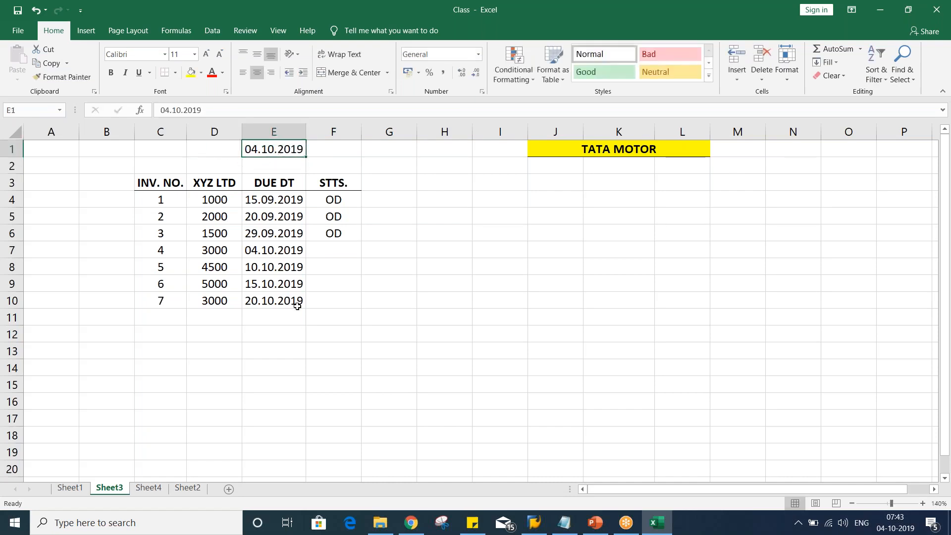
# Enter the status DUE in F7 for invoice 4
pyautogui.click(266, 251)
pyautogui.click(316, 251)
pyautogui.press('F2')
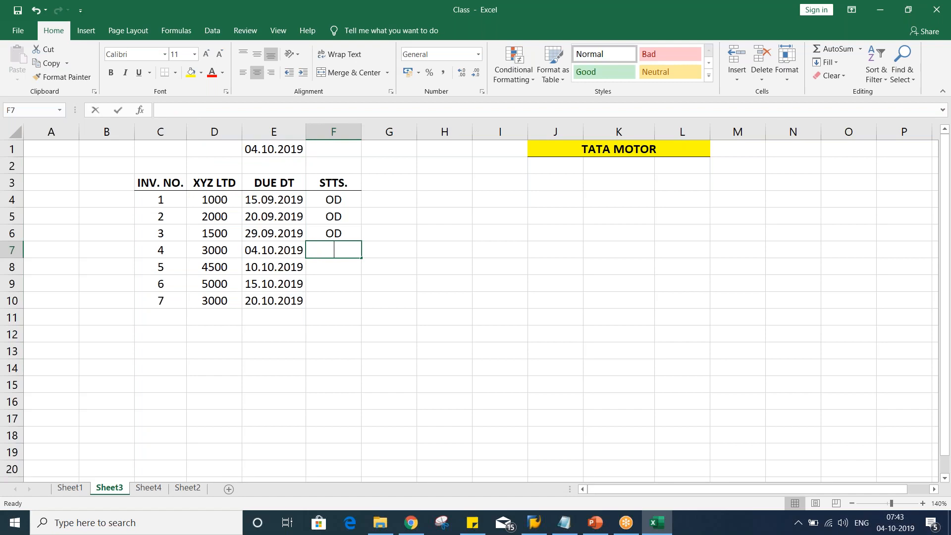
pyautogui.write('DUE')
pyautogui.press('Return')
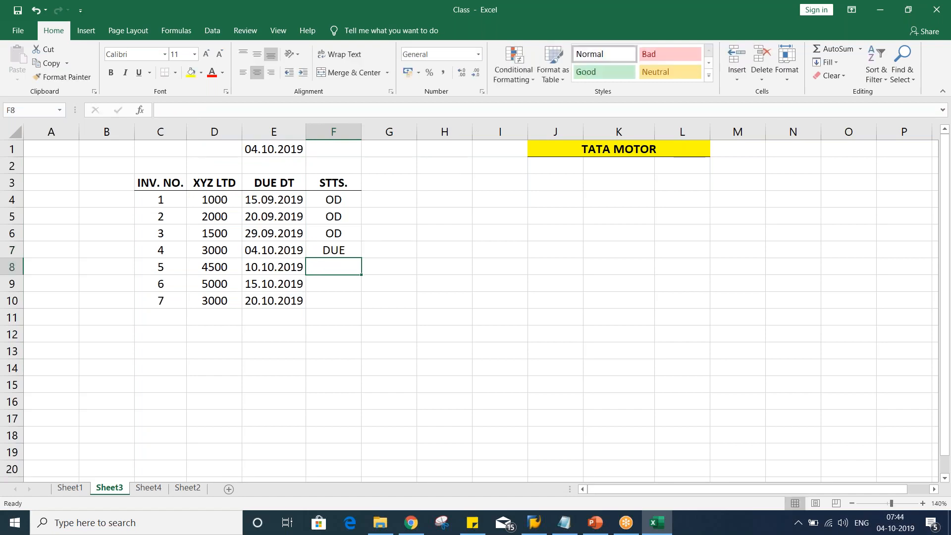
# Enter the status ND in F8 for invoice 5
pyautogui.click(245, 251)
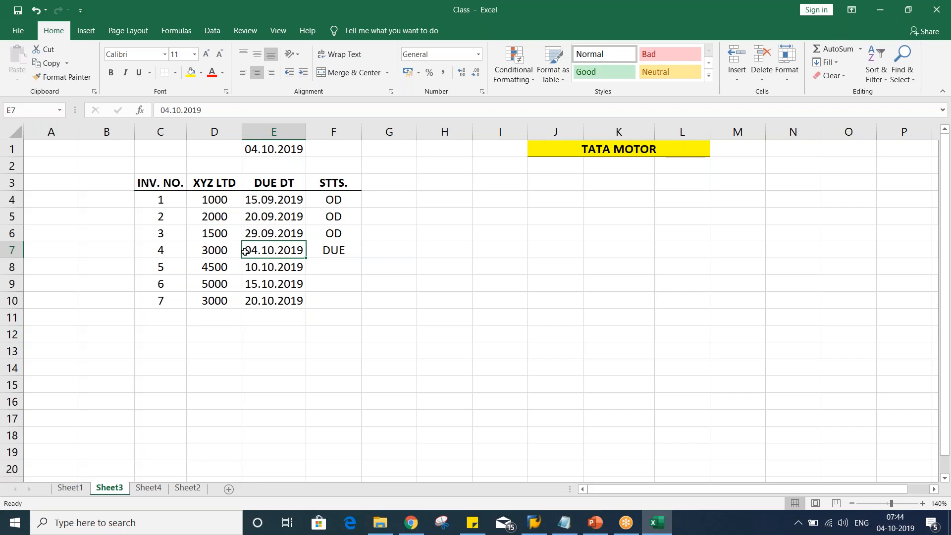
pyautogui.click(333, 265)
pyautogui.write('ND')
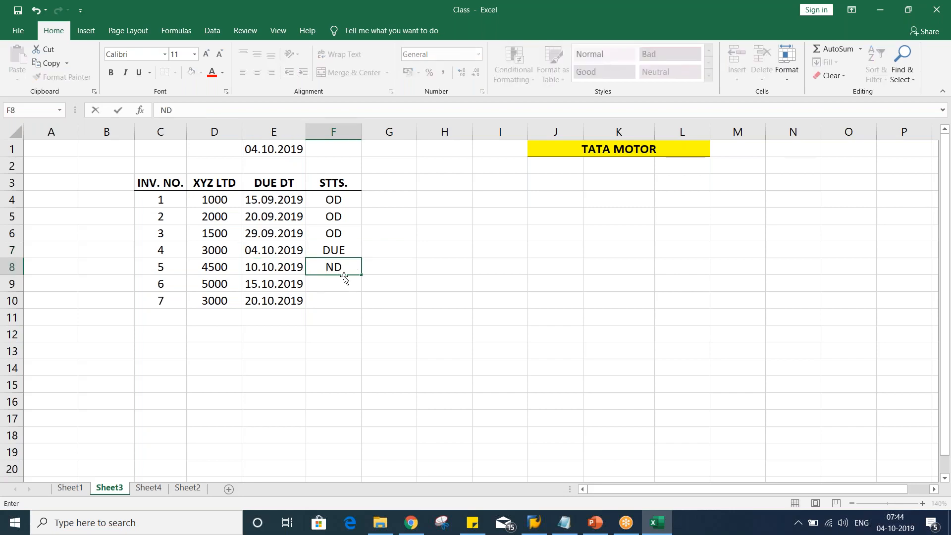
pyautogui.press('Return')
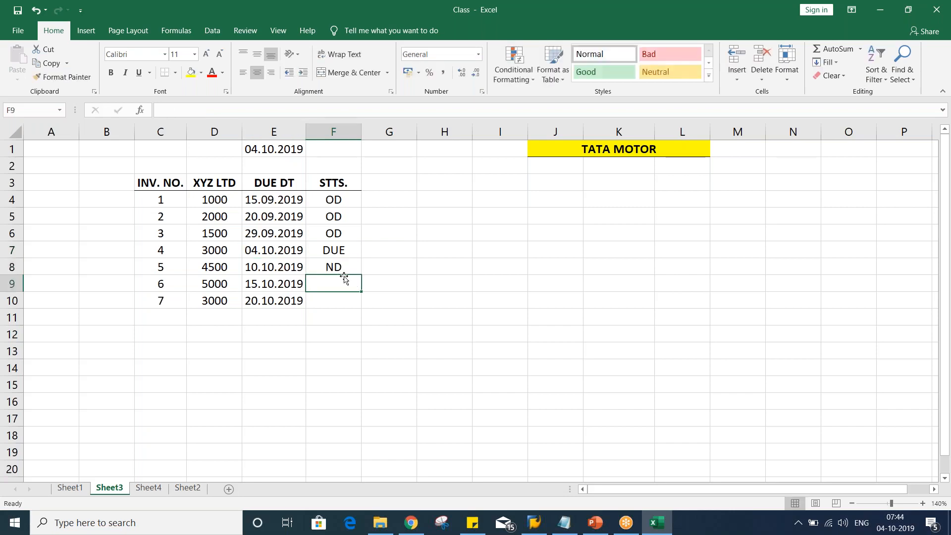
# Enter the status ND in F9 and F10 for invoices 6 and 7
pyautogui.click(280, 269)
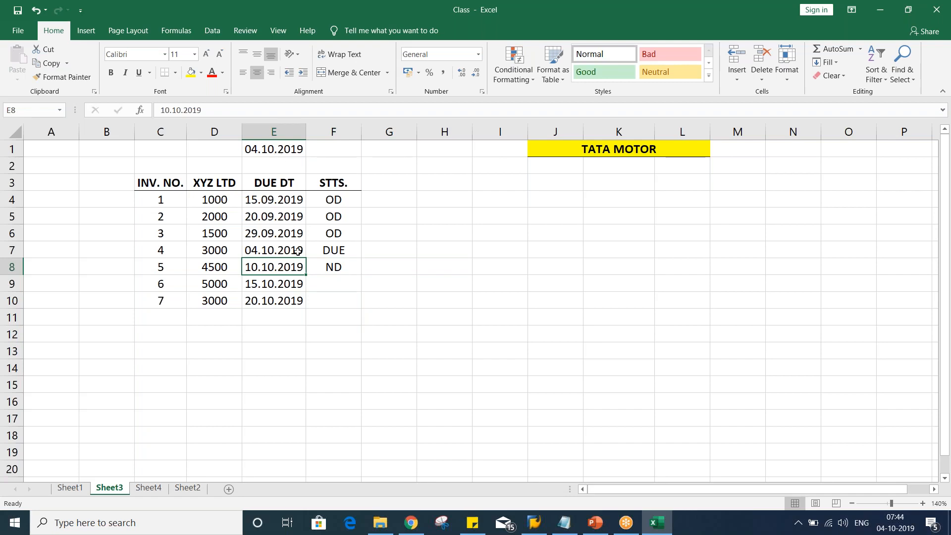
pyautogui.click(321, 285)
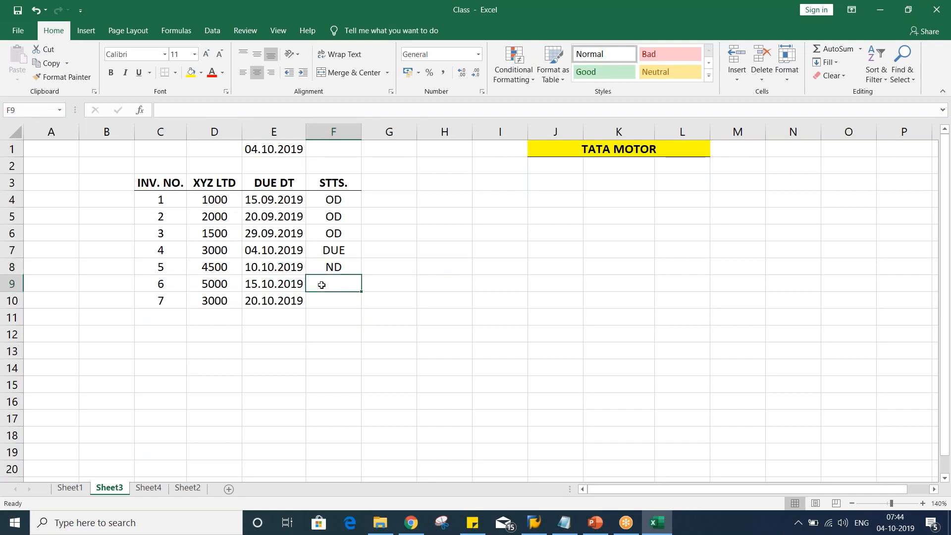
pyautogui.write('ND')
pyautogui.click(331, 303)
pyautogui.write('ND')
pyautogui.hotkey('ctrl', 'Return')
pyautogui.click(299, 361)
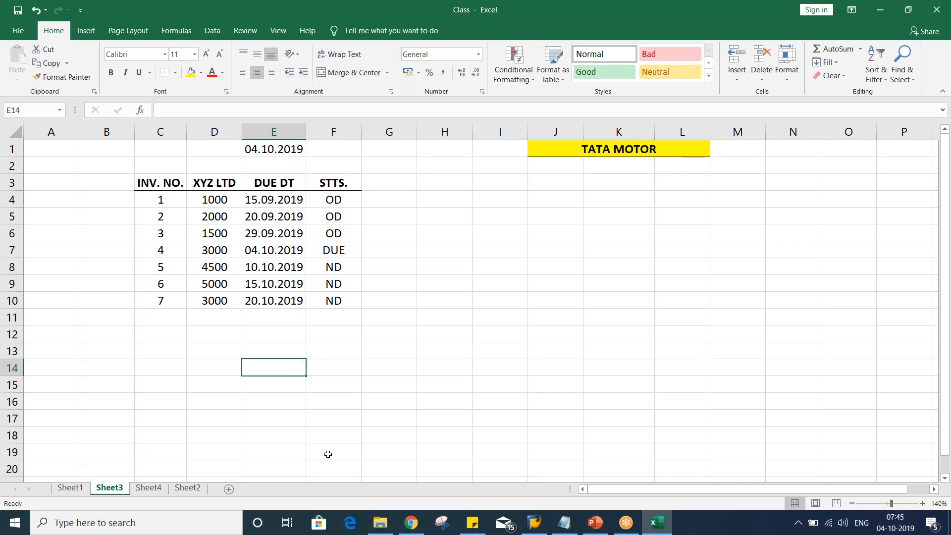
# Highlight the numbers of invoices 1 to 4 in C4:C7 with a yellow fill
pyautogui.moveTo(204, 197); pyautogui.dragTo(211, 301)
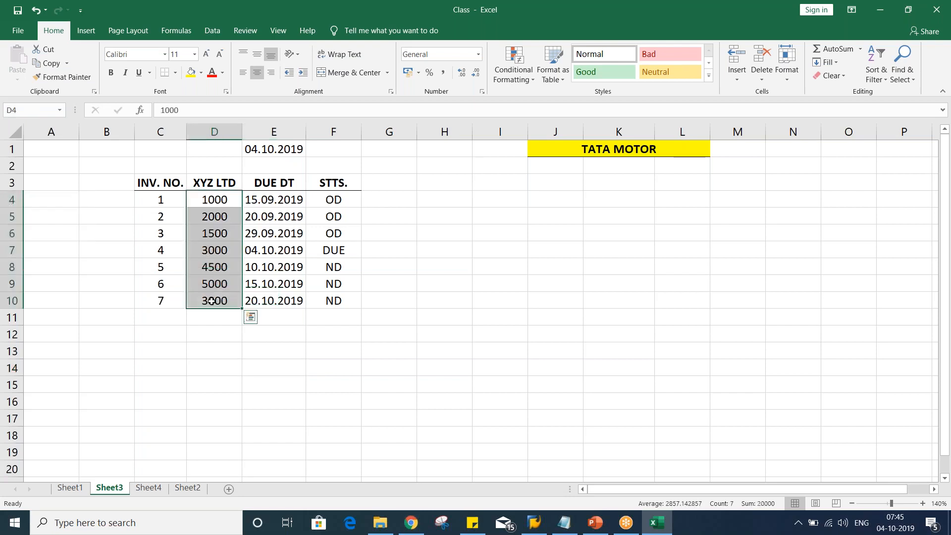
pyautogui.moveTo(153, 196); pyautogui.dragTo(356, 247)
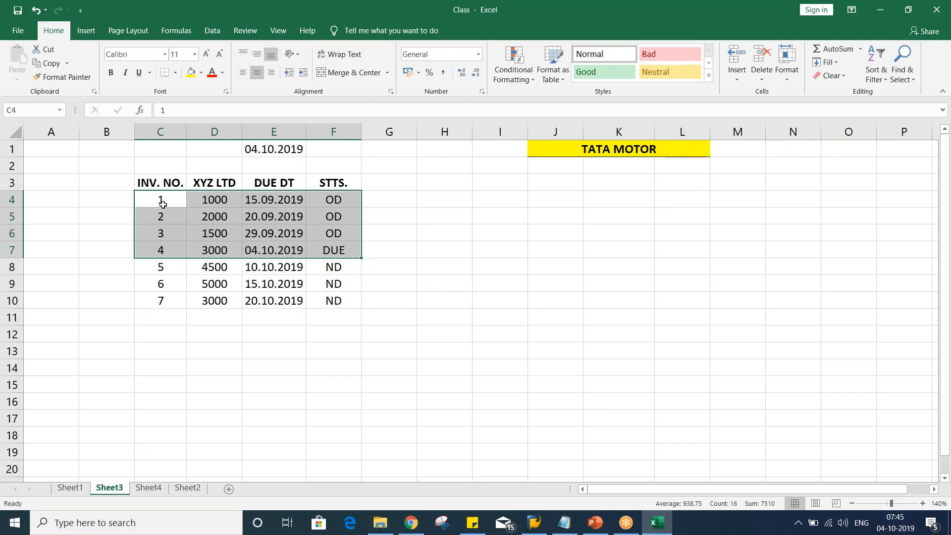
pyautogui.moveTo(163, 204); pyautogui.dragTo(162, 247)
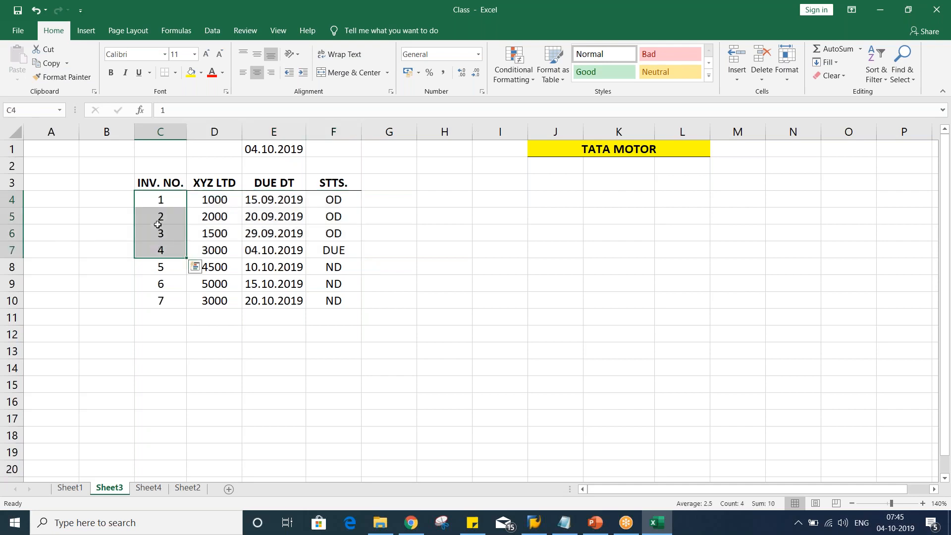
pyautogui.click(191, 72)
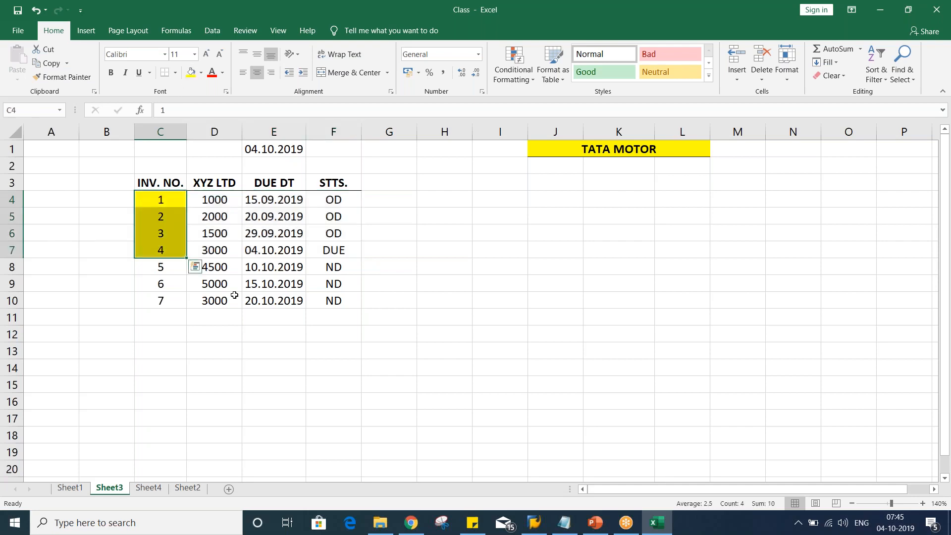
pyautogui.click(168, 319)
pyautogui.moveTo(159, 193); pyautogui.dragTo(315, 245)
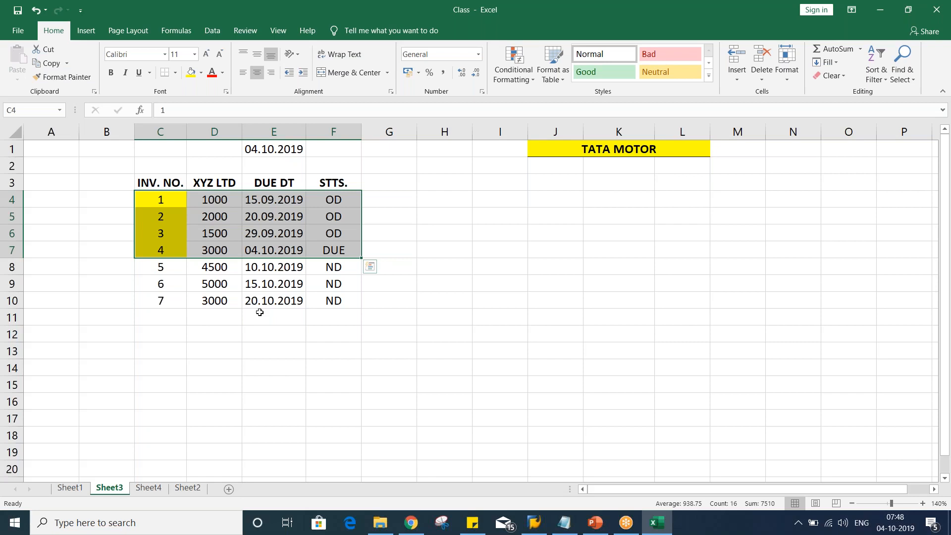
pyautogui.click(530, 278)
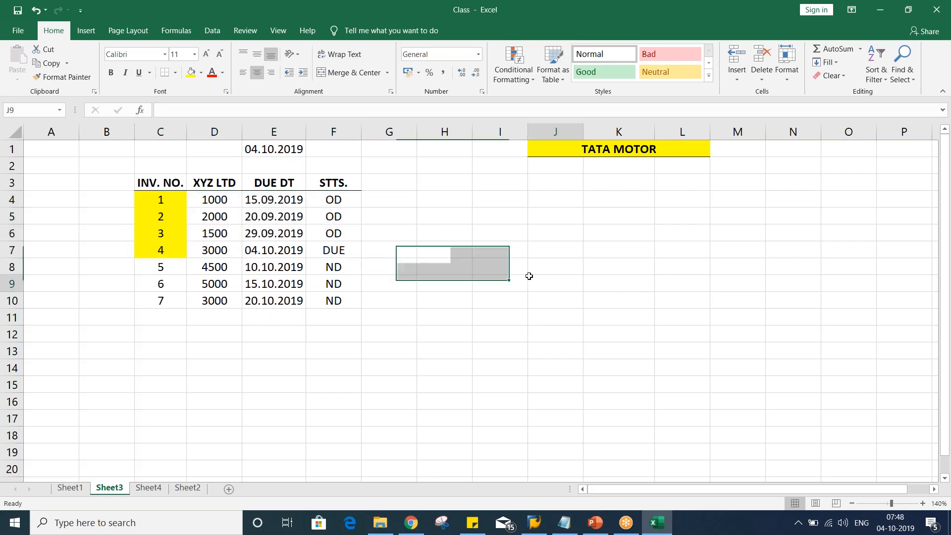
pyautogui.moveTo(154, 197); pyautogui.dragTo(158, 250)
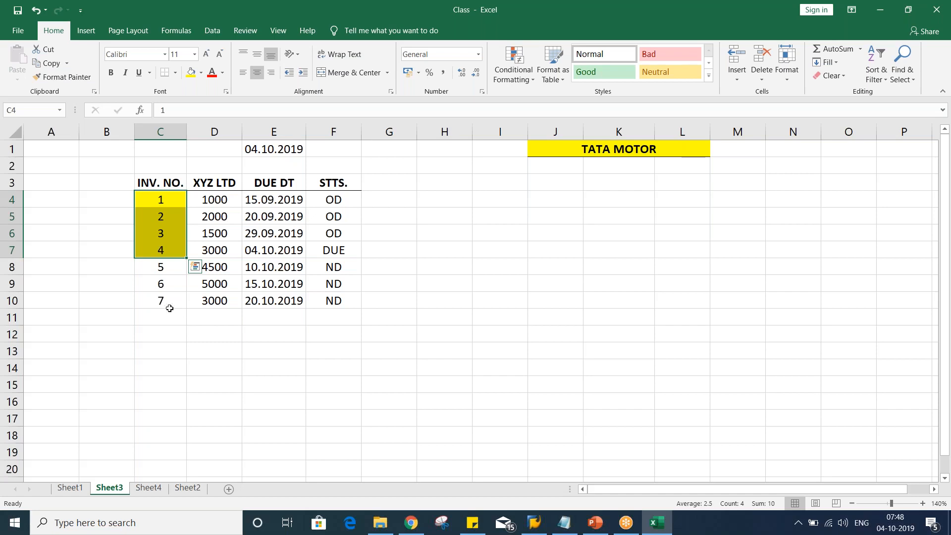
pyautogui.click(167, 306)
pyautogui.moveTo(159, 199); pyautogui.dragTo(333, 251)
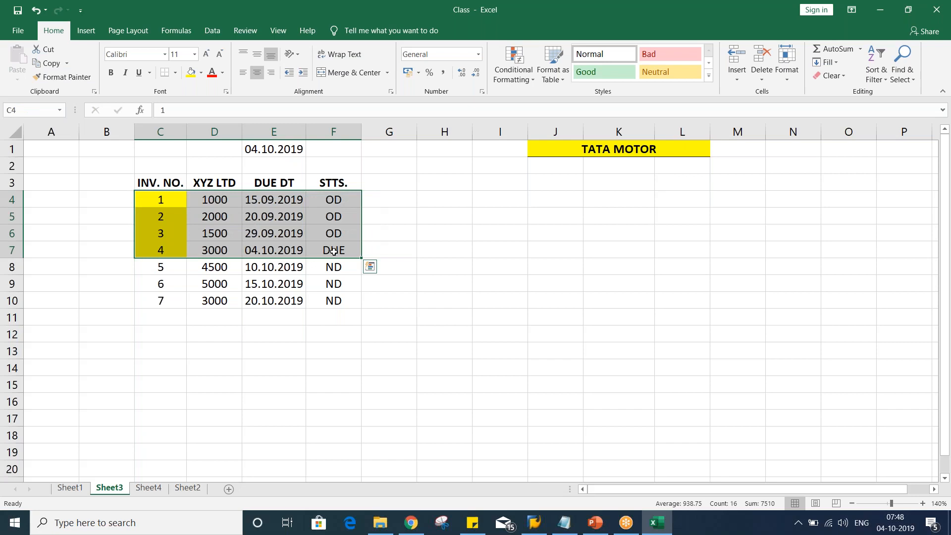
pyautogui.click(393, 182)
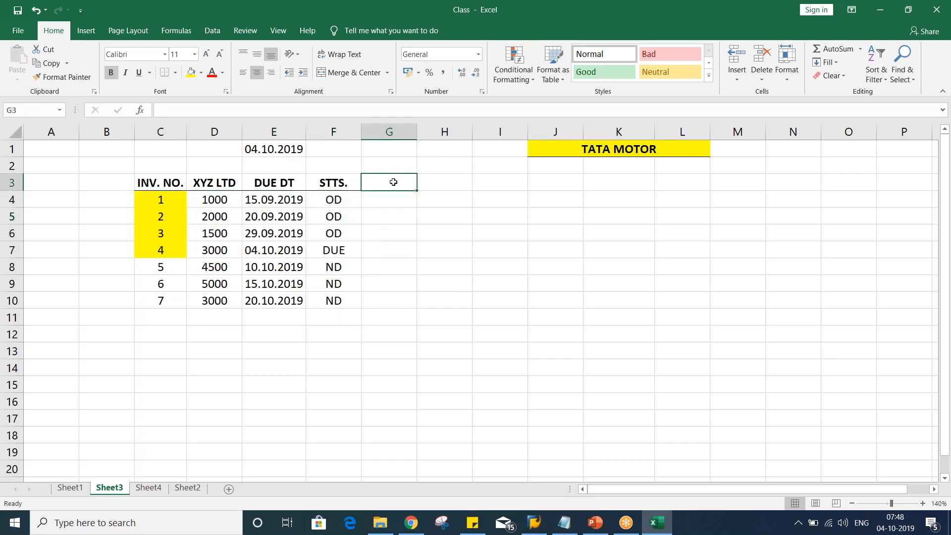
pyautogui.moveTo(160, 249); pyautogui.dragTo(334, 251)
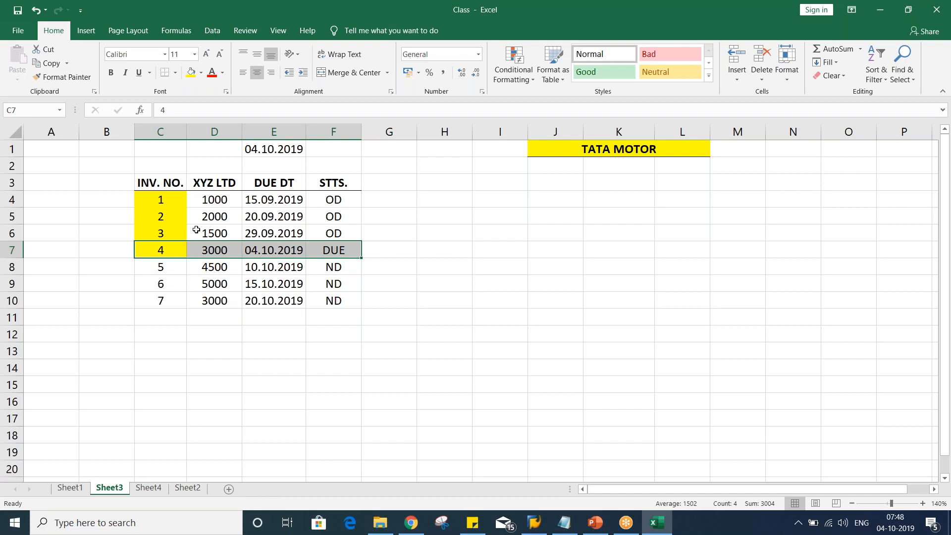
# Add the column header GRC DYS in G3 with a bottom border matching the other headers
pyautogui.click(399, 185)
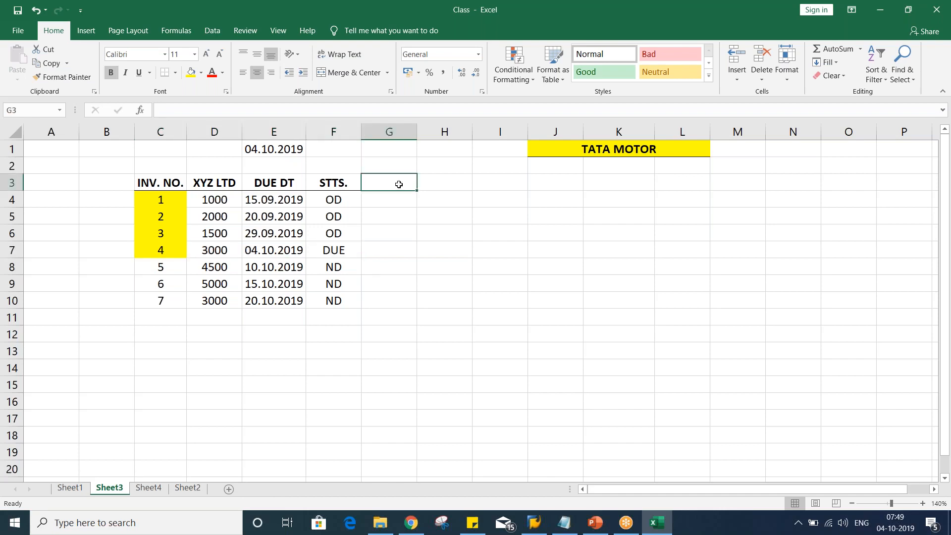
pyautogui.write('GRC')
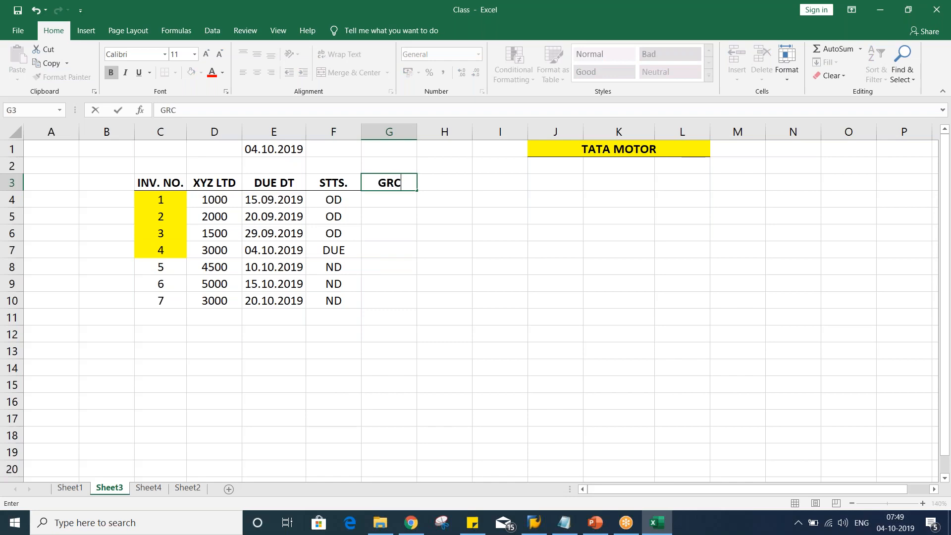
pyautogui.write(' DYS')
pyautogui.press('Return')
pyautogui.click(394, 183)
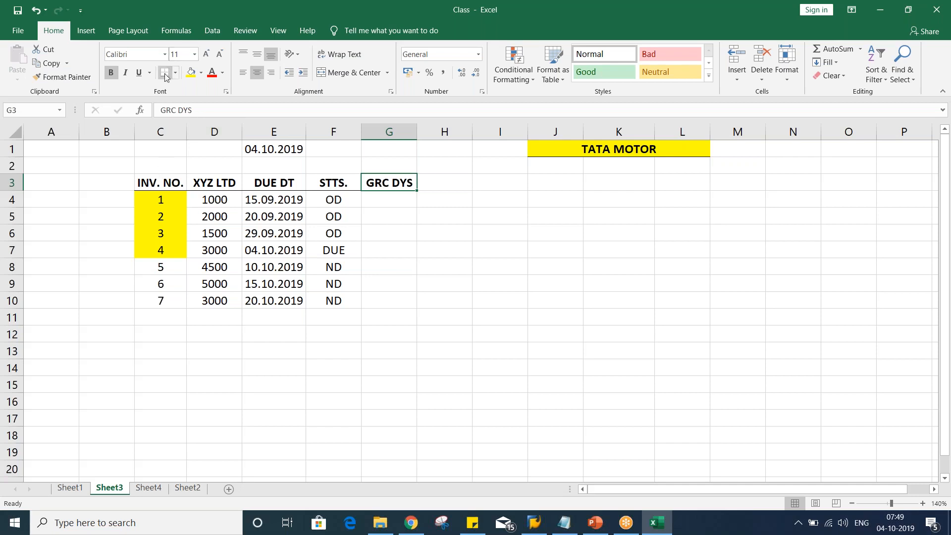
pyautogui.click(425, 264)
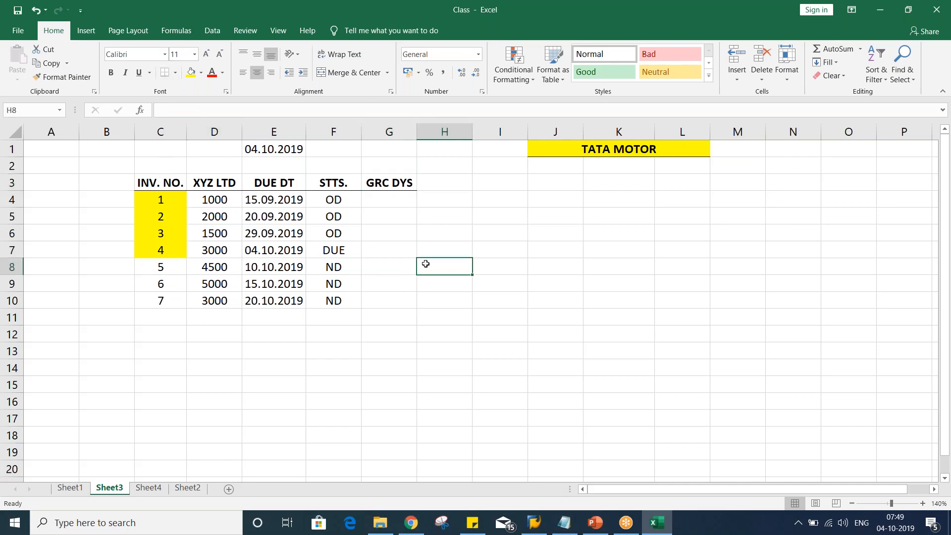
# Enter the grace period 5 DYS in G4 under the GRC DYS header
pyautogui.click(380, 201)
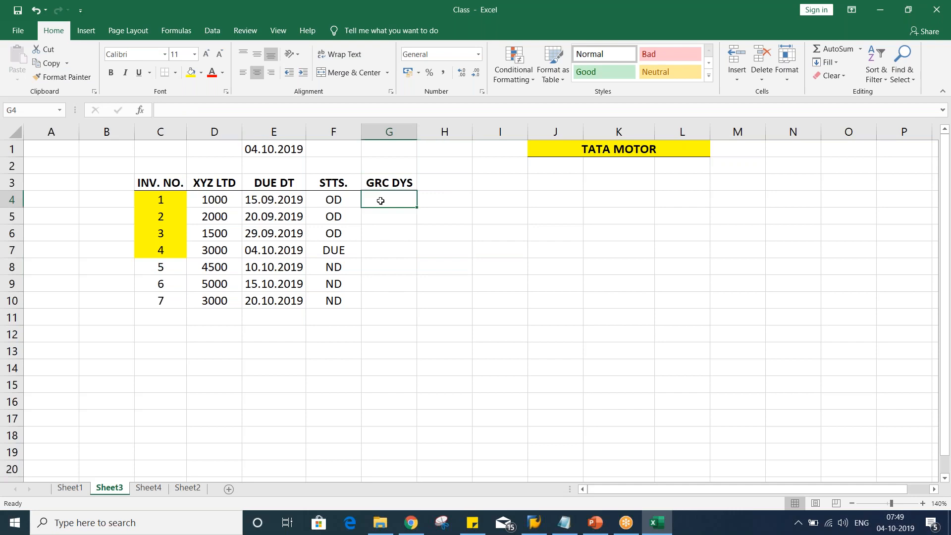
pyautogui.write('5')
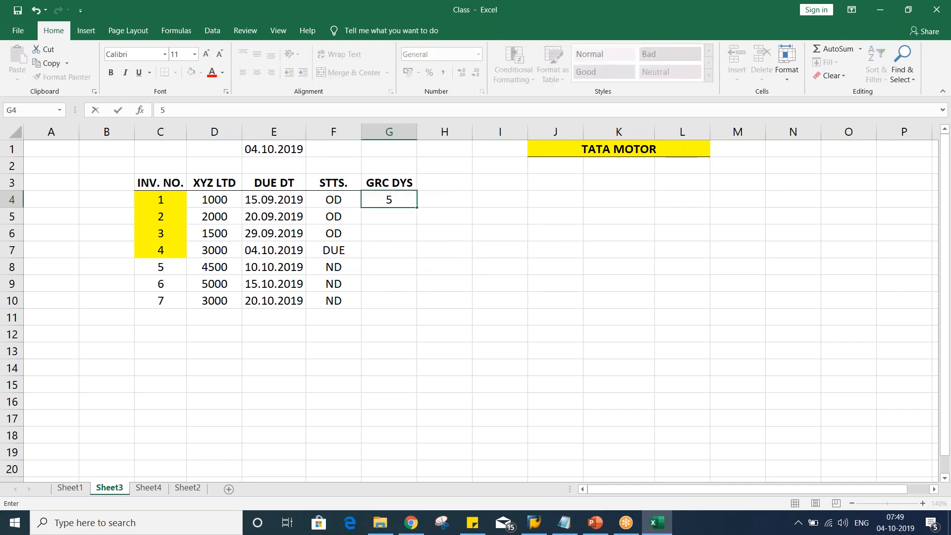
pyautogui.write(' DYS')
pyautogui.press('Return')
# Merge and center G4:G10 and align the grace period text vertically to the middle
pyautogui.moveTo(386, 200); pyautogui.dragTo(382, 296)
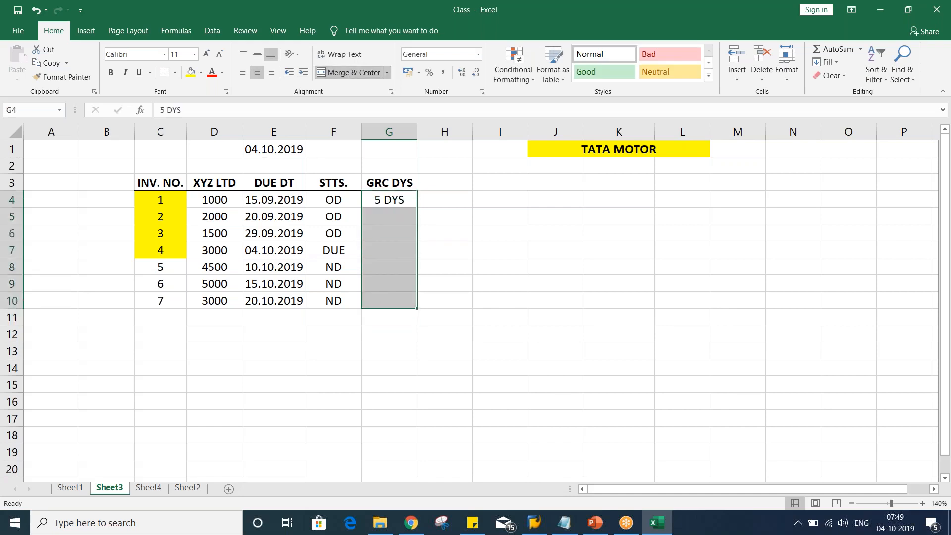
pyautogui.click(347, 72)
pyautogui.click(257, 54)
pyautogui.click(531, 246)
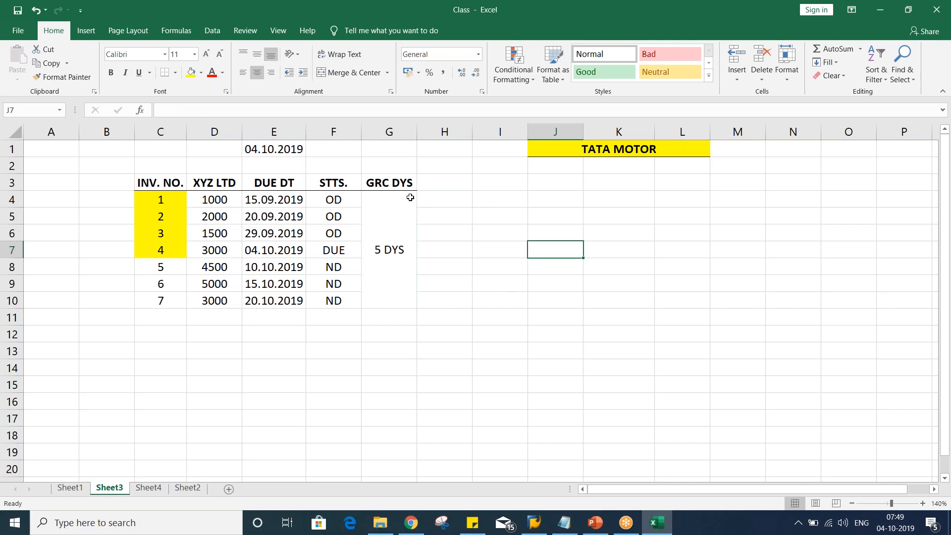
# Enter the column header STST NEW in H3 beside GRC DYS
pyautogui.click(445, 184)
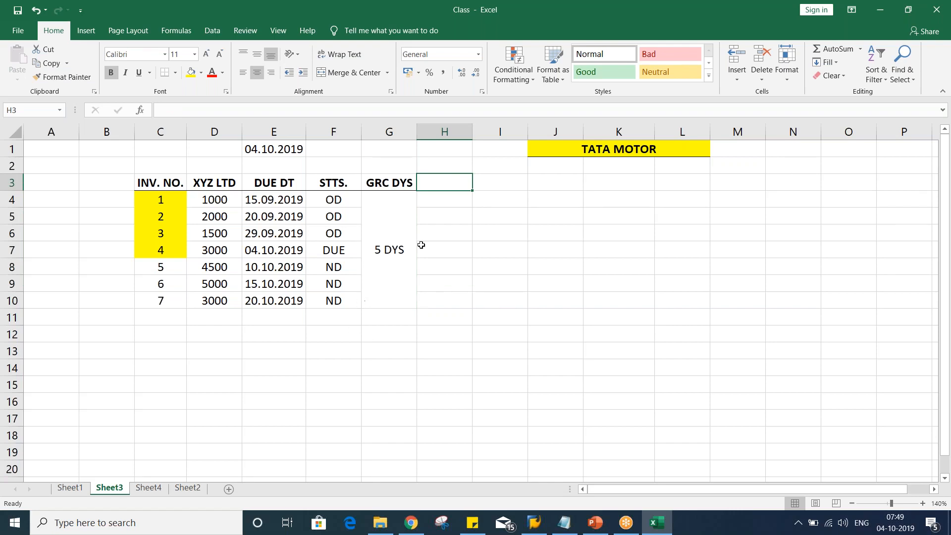
pyautogui.write('STST NEW')
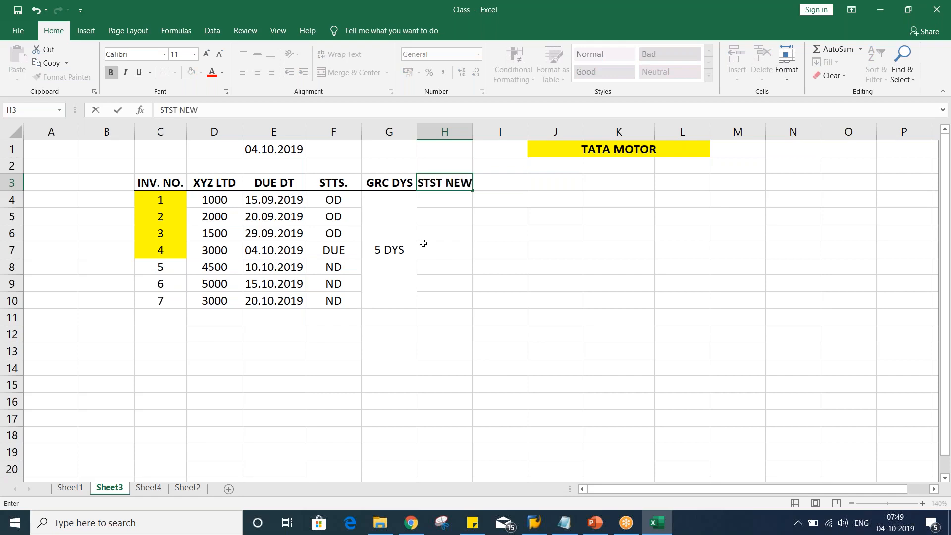
pyautogui.press('Return')
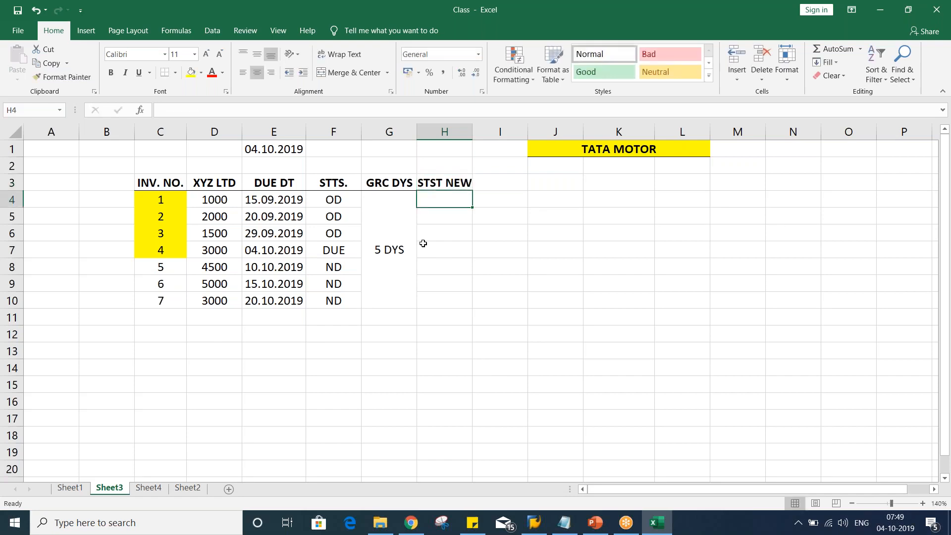
# Enter the new status OD in H4 and H5 for invoices 1 and 2
pyautogui.click(345, 199)
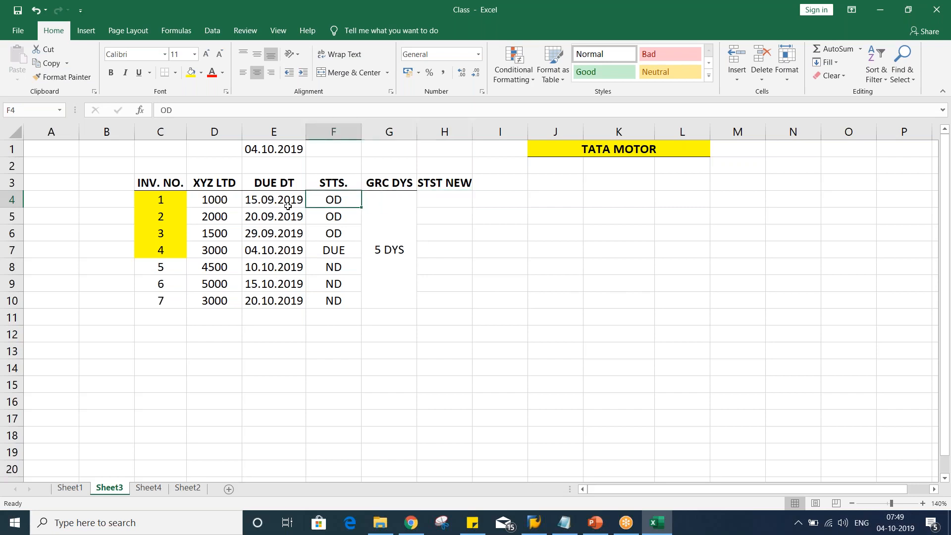
pyautogui.click(276, 201)
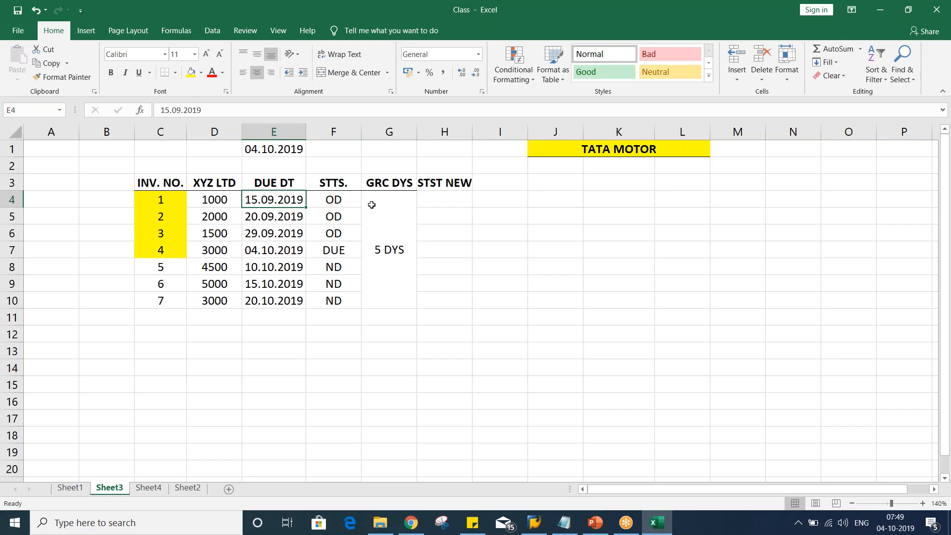
pyautogui.click(434, 198)
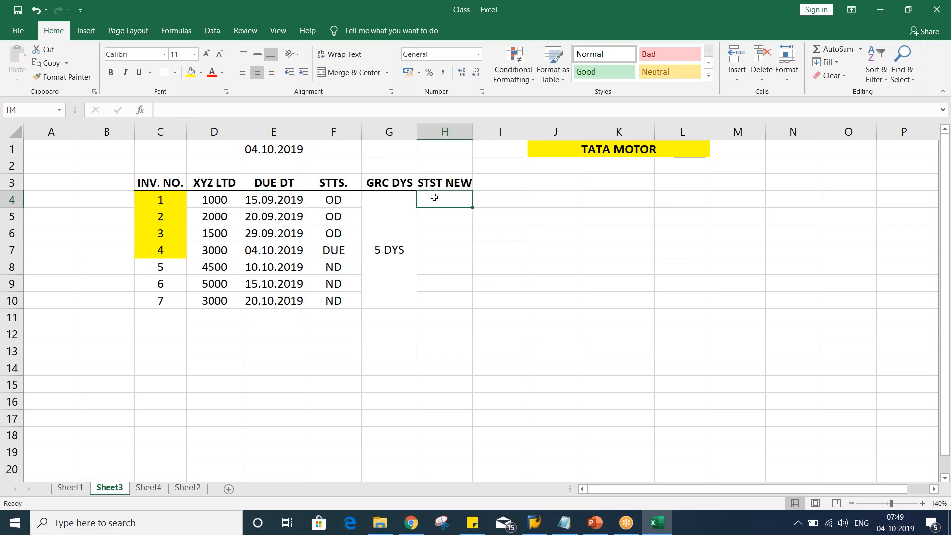
pyautogui.write('OD')
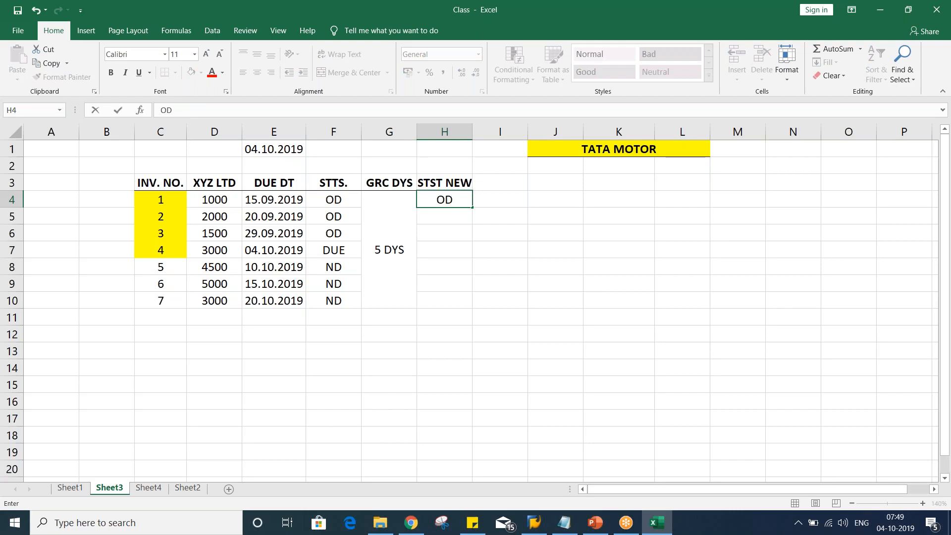
pyautogui.press('Return')
pyautogui.write('OD')
pyautogui.press('Return')
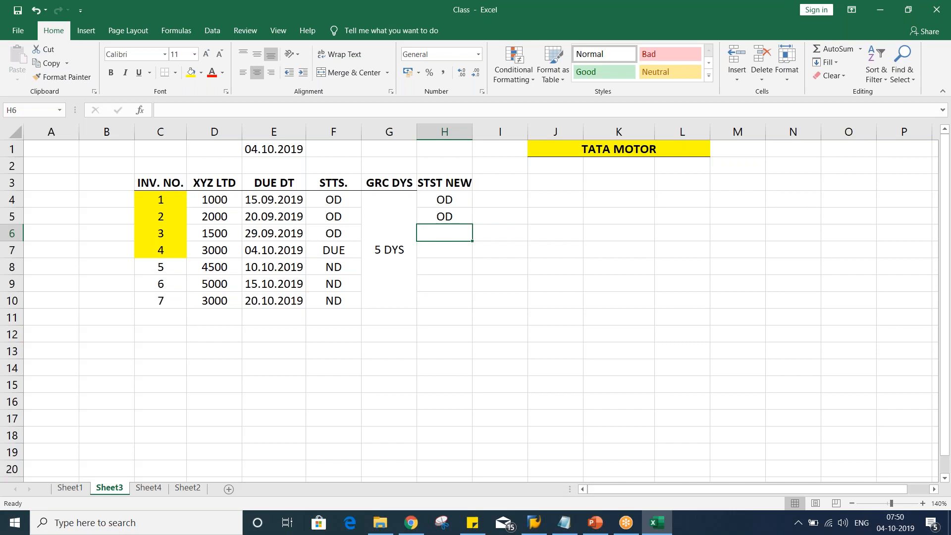
# Enter the new status OD in H6 for invoice 3
pyautogui.click(251, 237)
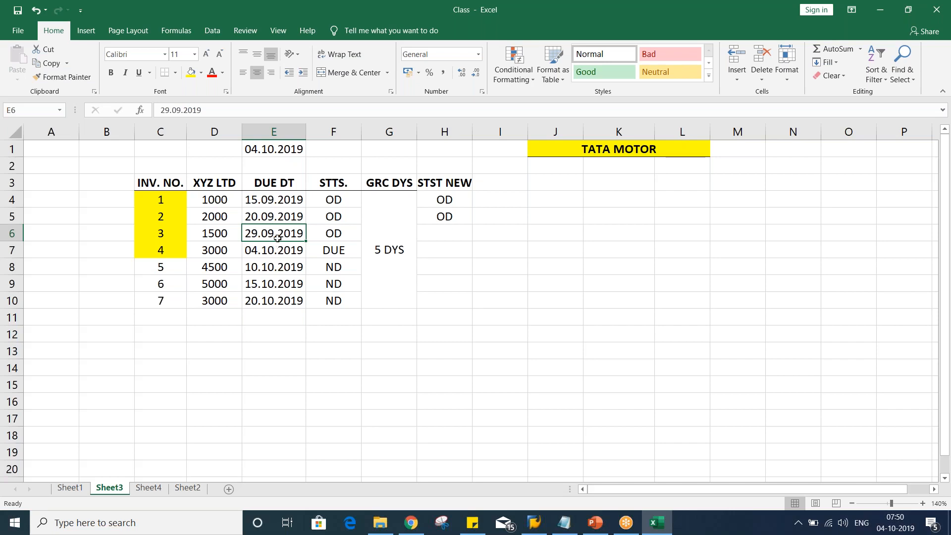
pyautogui.click(442, 236)
pyautogui.write('O')
pyautogui.press('Return')
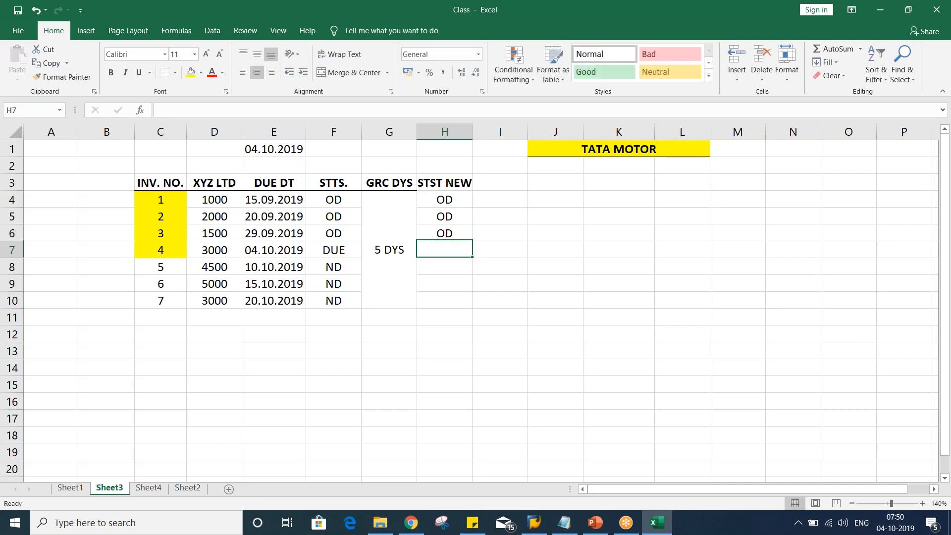
# Enter the new status DUE in H7 for invoice 4
pyautogui.click(382, 257)
pyautogui.click(451, 200)
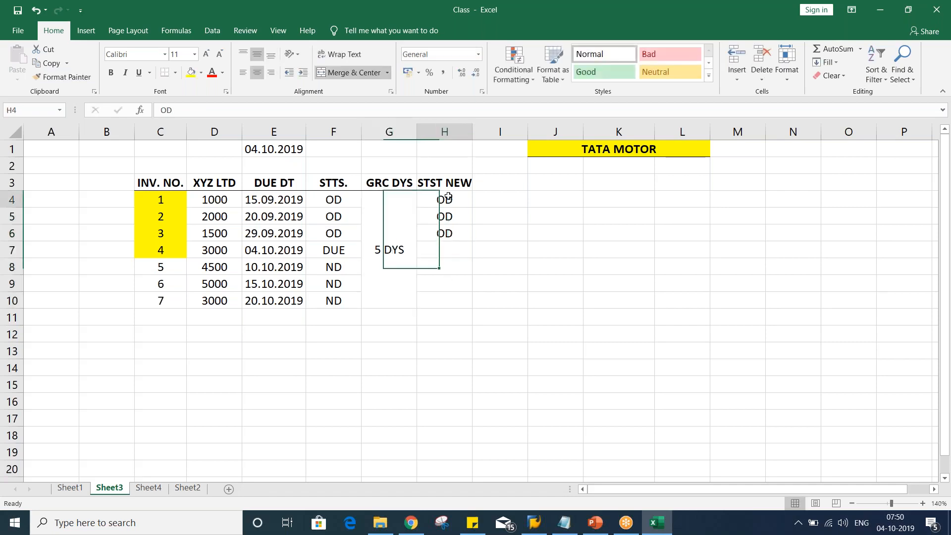
pyautogui.moveTo(344, 198); pyautogui.dragTo(346, 298)
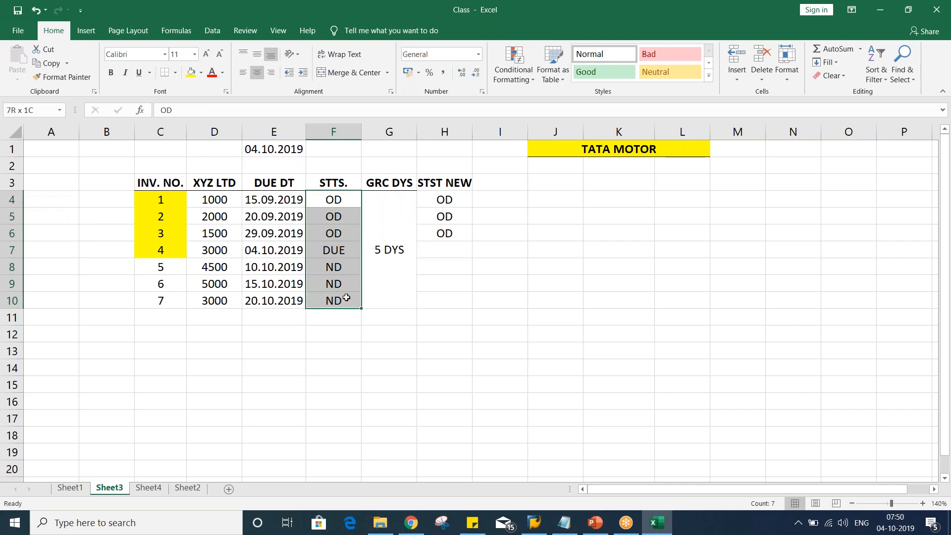
pyautogui.click(457, 246)
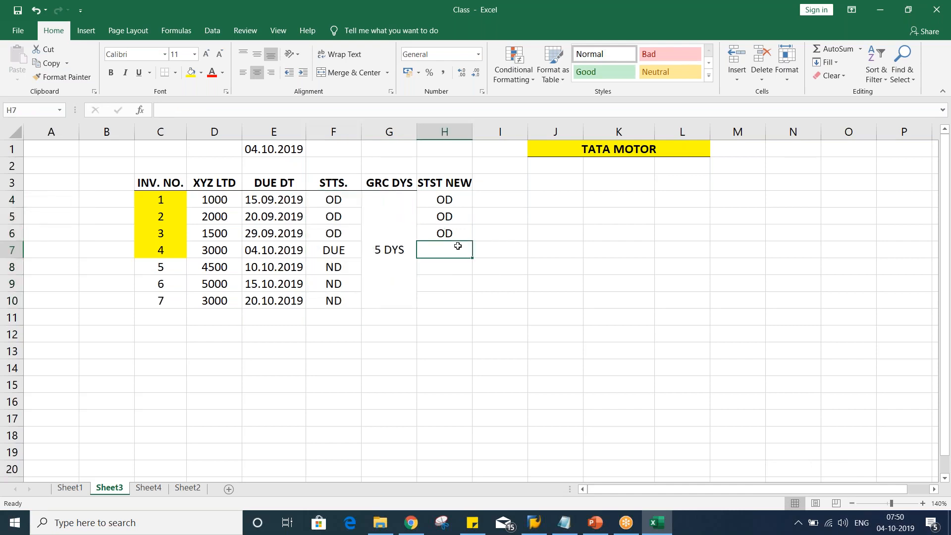
pyautogui.write('DUE')
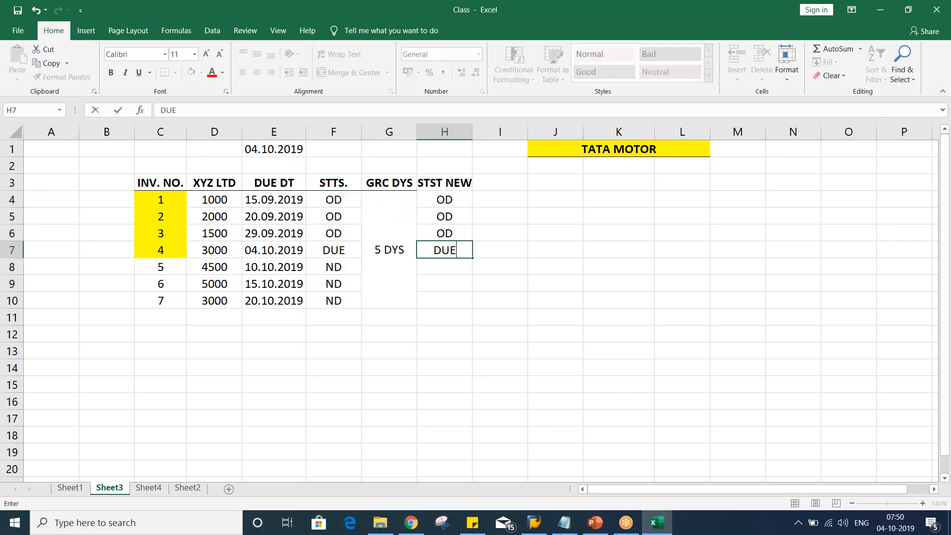
pyautogui.press('Return')
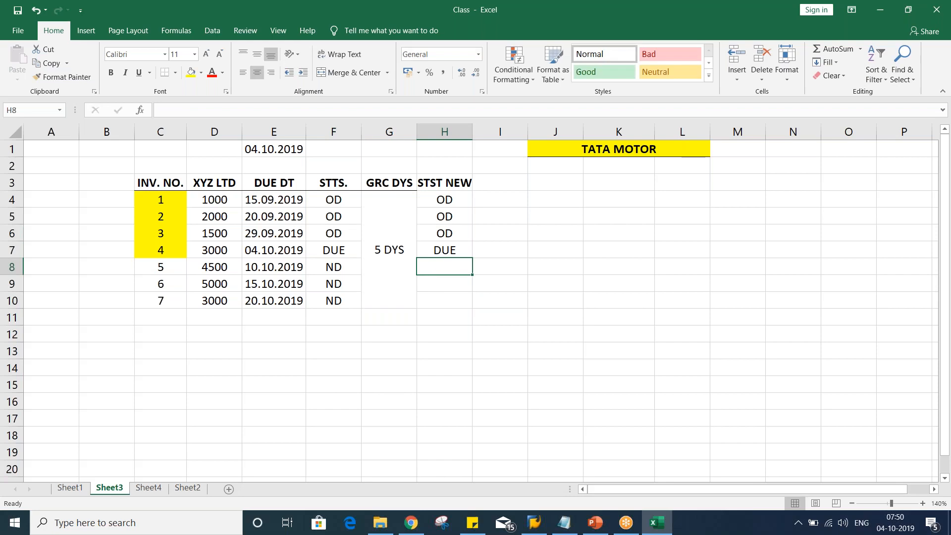
# Copy the ND statuses of invoices 5 to 7 from F8:F10 into H8:H10
pyautogui.moveTo(322, 268); pyautogui.dragTo(327, 307)
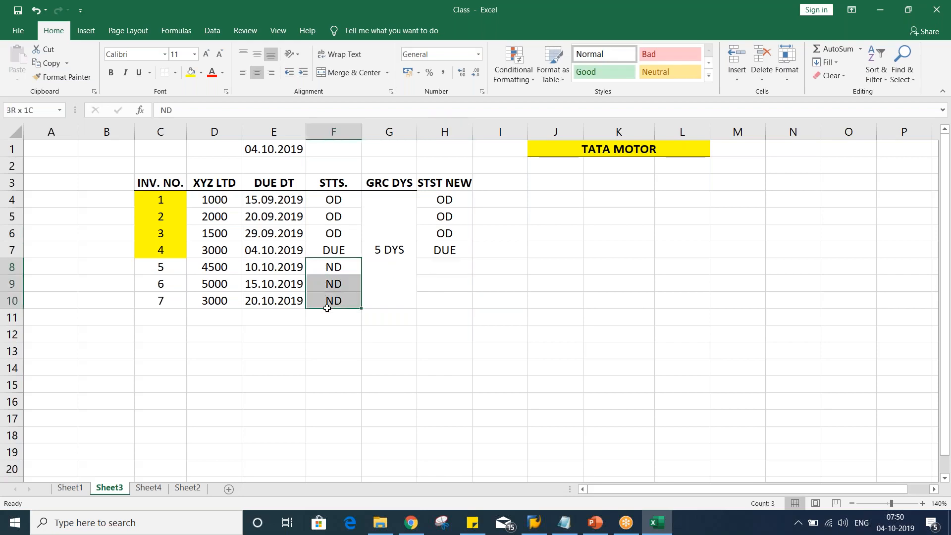
pyautogui.hotkey('ctrl', 'c')
pyautogui.click(436, 271)
pyautogui.hotkey('ctrl', 'v')
pyautogui.click(442, 333)
pyautogui.click(440, 211)
pyautogui.click(439, 252)
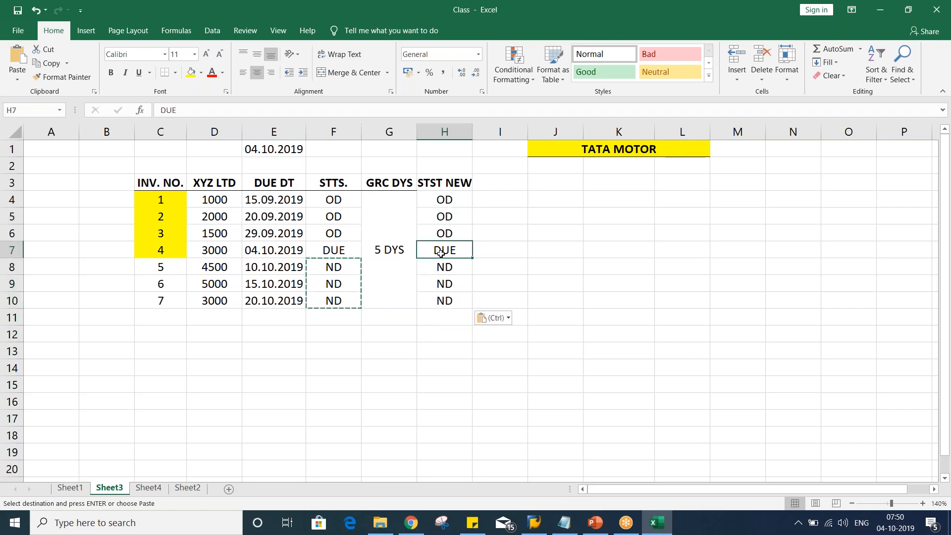
pyautogui.click(389, 251)
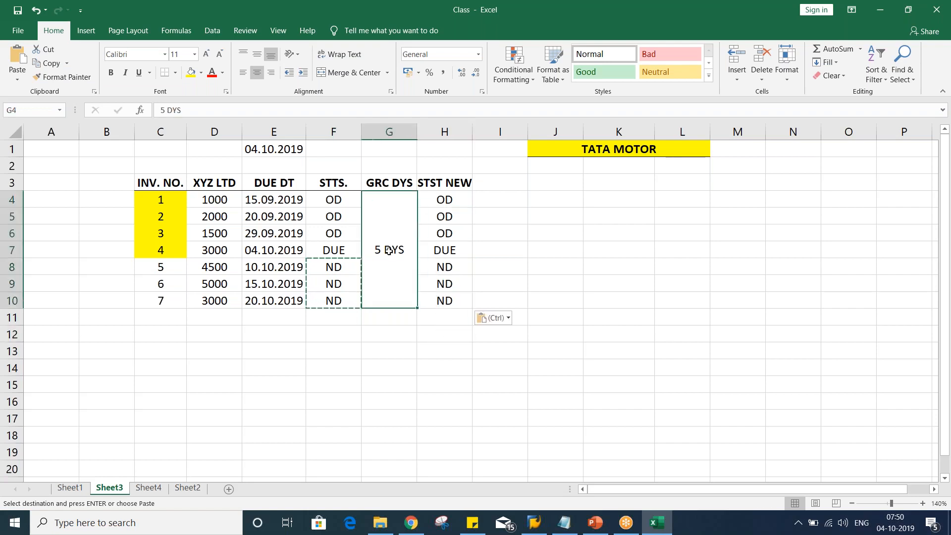
pyautogui.click(163, 205)
pyautogui.moveTo(162, 205); pyautogui.dragTo(425, 237)
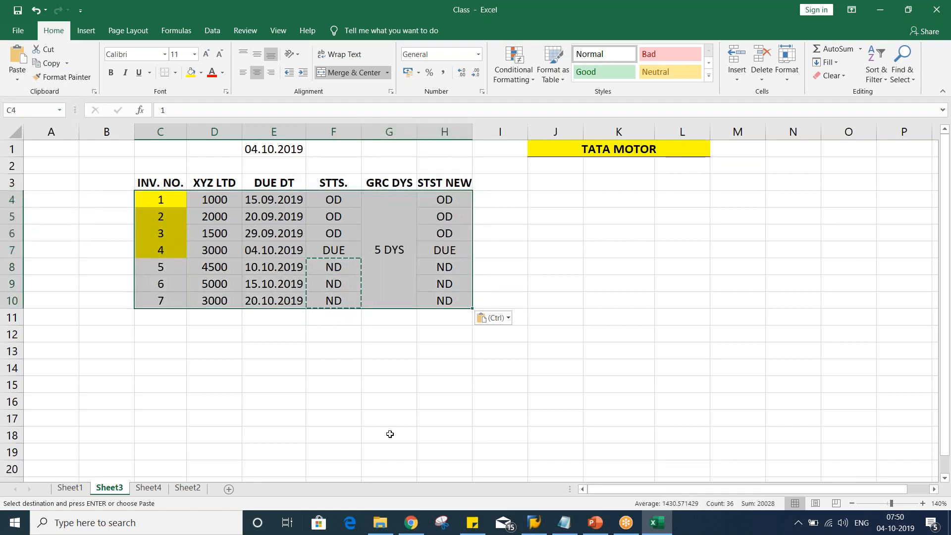
pyautogui.click(430, 214)
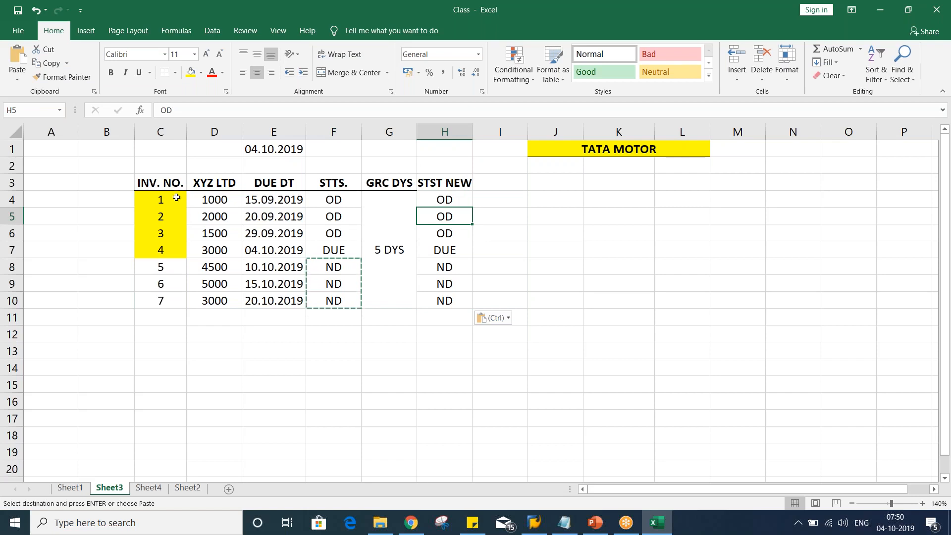
# Fill the amounts of invoices 1 to 3 in D4:D6 with yellow
pyautogui.moveTo(206, 196); pyautogui.dragTo(217, 234)
pyautogui.click(191, 73)
pyautogui.click(530, 381)
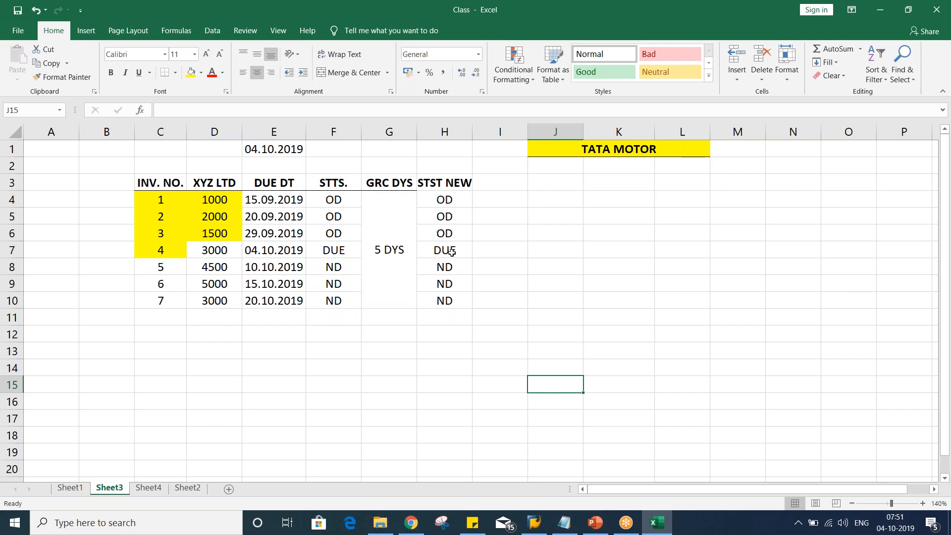
# Compare invoice 4's due date, status and grace period with its new status in row 7
pyautogui.click(338, 253)
pyautogui.click(261, 258)
pyautogui.click(322, 251)
pyautogui.click(373, 249)
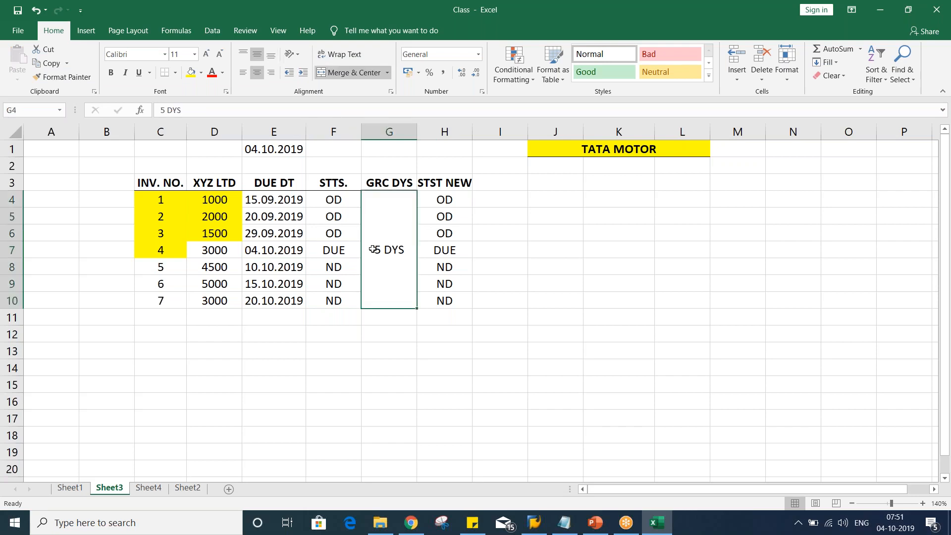
pyautogui.click(336, 253)
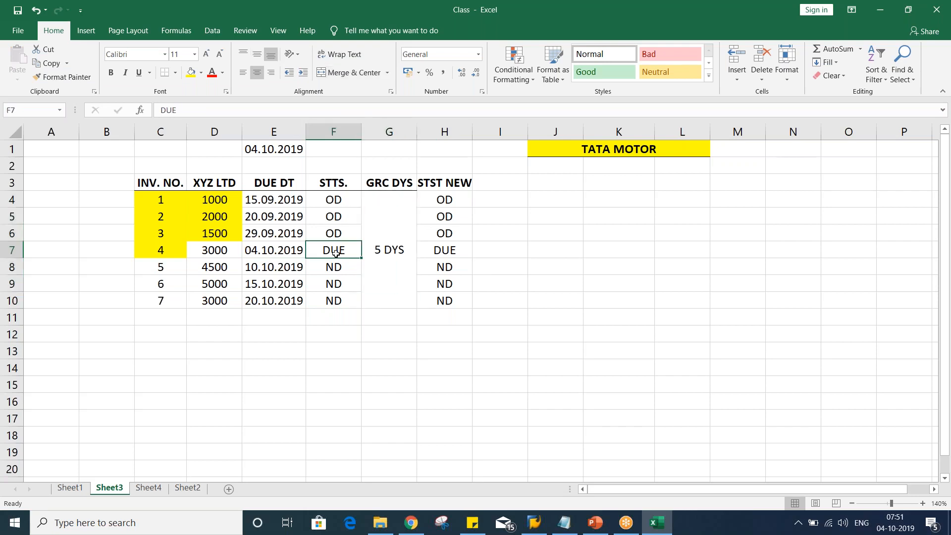
pyautogui.click(452, 244)
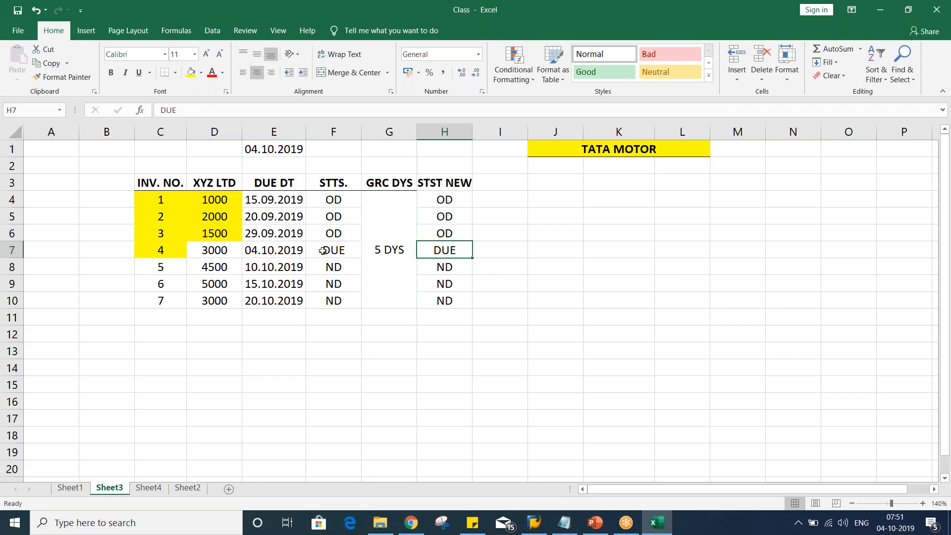
pyautogui.click(262, 260)
pyautogui.click(268, 250)
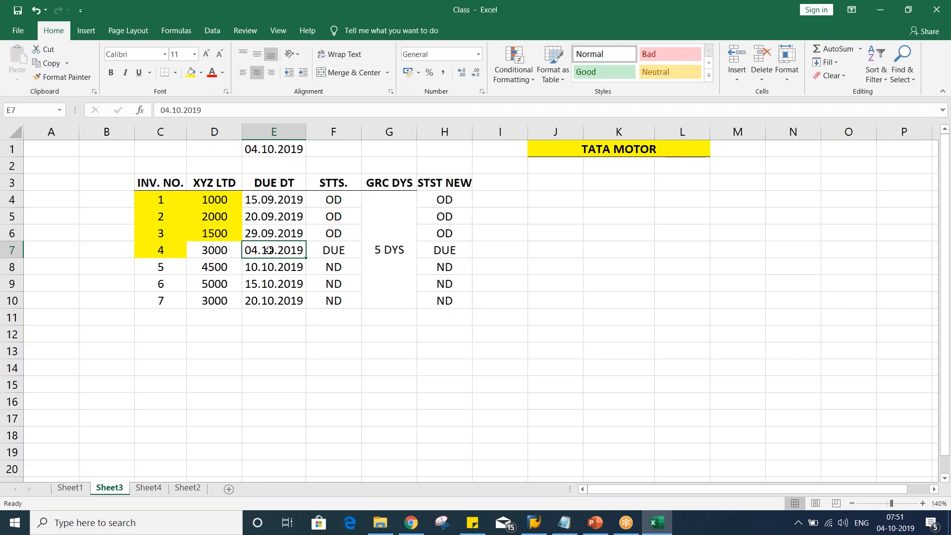
# Delete the entire STST NEW column (column H) from the sheet
pyautogui.click(458, 131)
pyautogui.rightClick(456, 132)
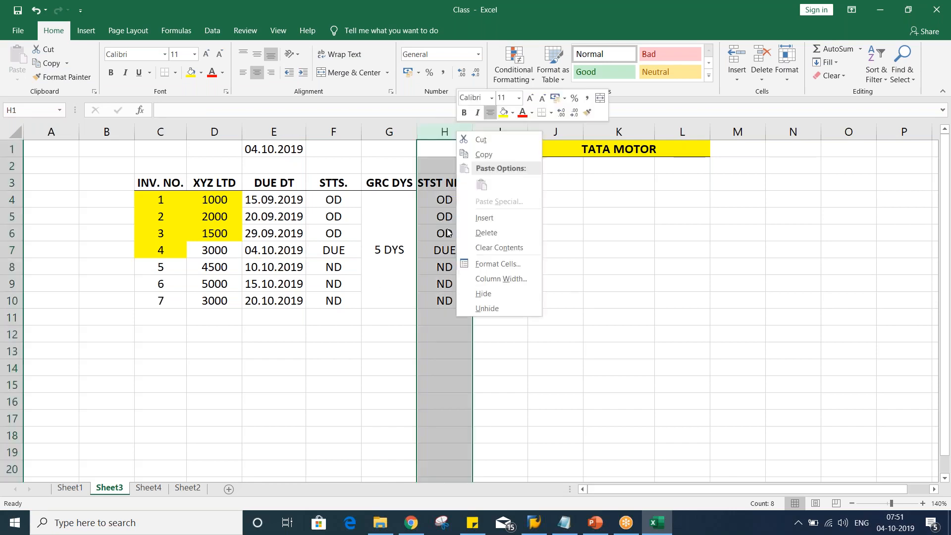
pyautogui.click(493, 231)
pyautogui.click(514, 245)
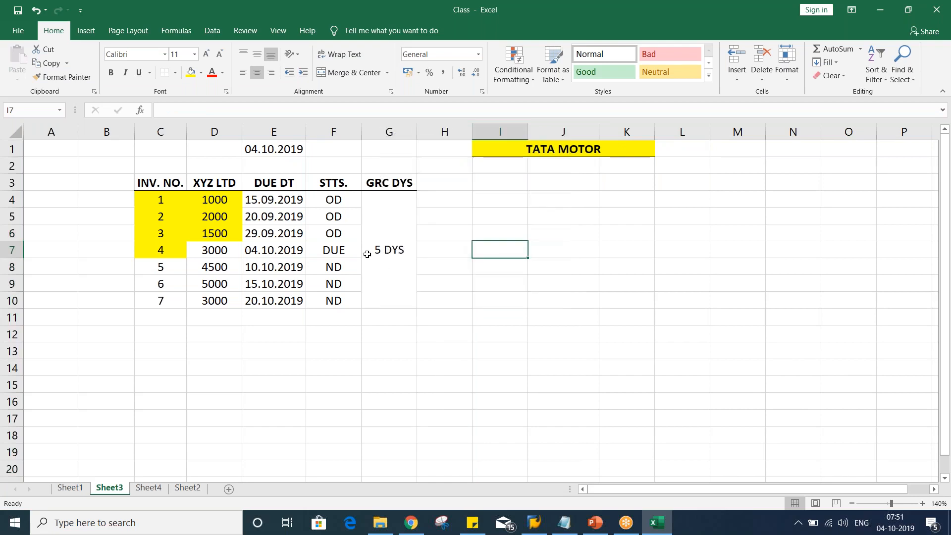
pyautogui.click(392, 222)
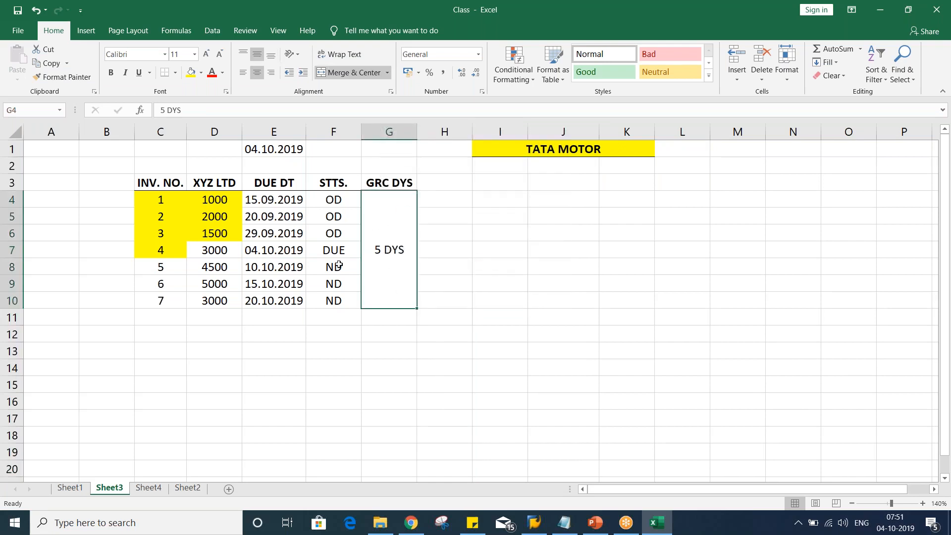
pyautogui.click(261, 252)
pyautogui.click(332, 253)
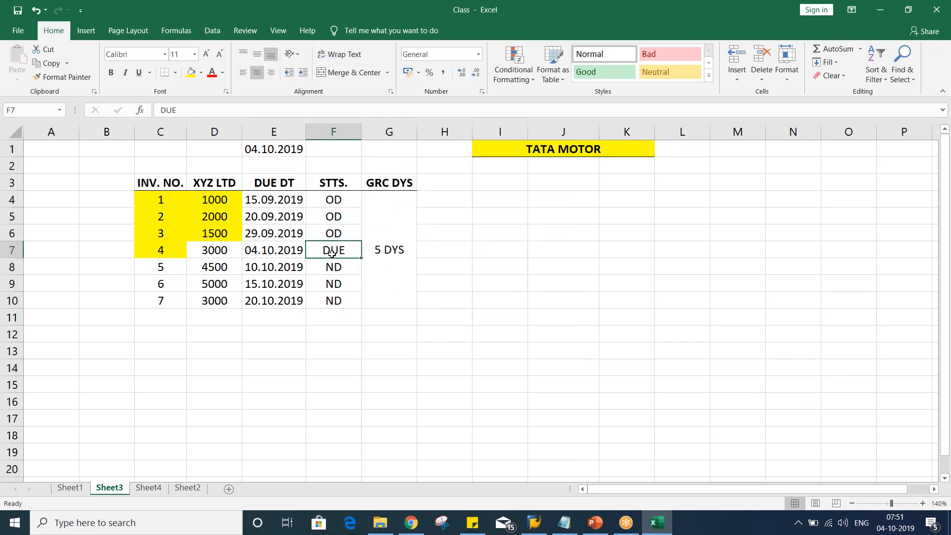
pyautogui.moveTo(268, 254); pyautogui.dragTo(342, 250)
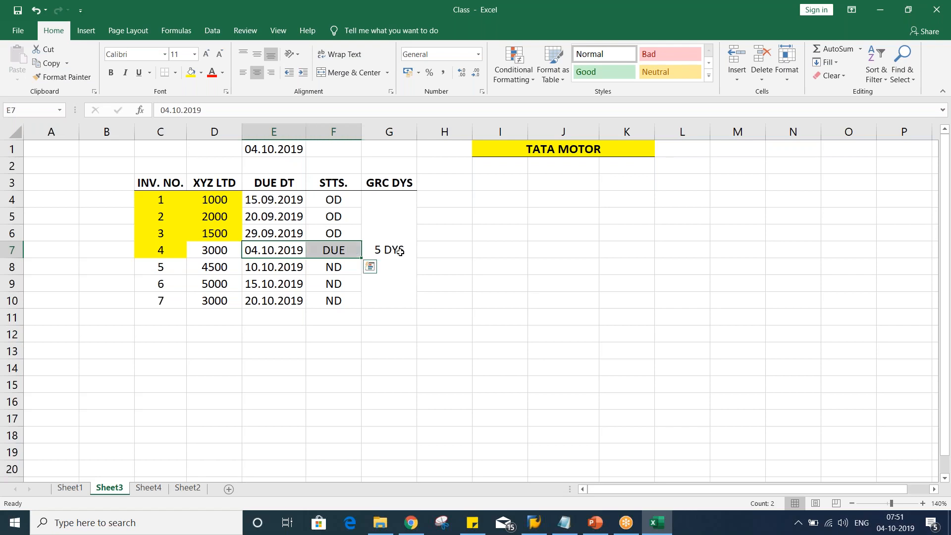
pyautogui.click(400, 252)
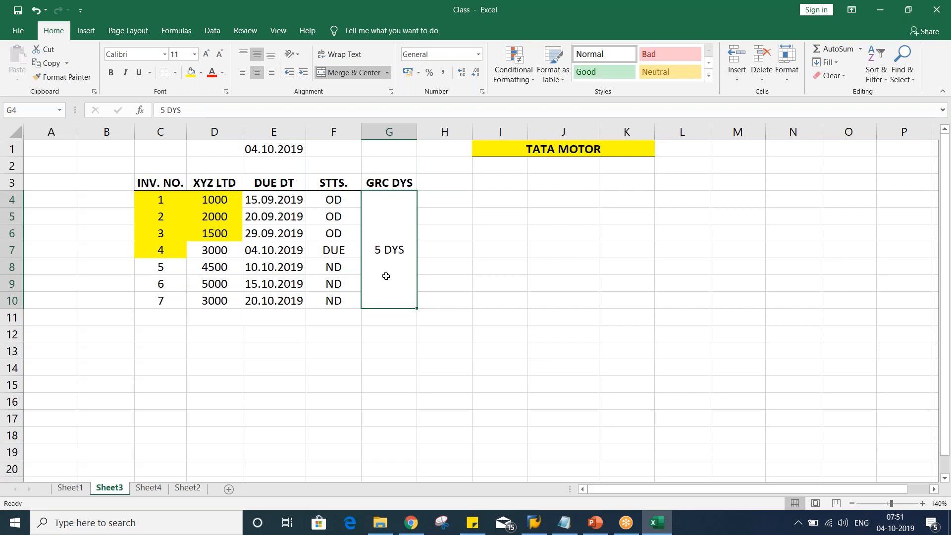
# Change the fill of the overdue amounts in D4:D6 to a light blue theme color
pyautogui.moveTo(212, 204); pyautogui.dragTo(226, 233)
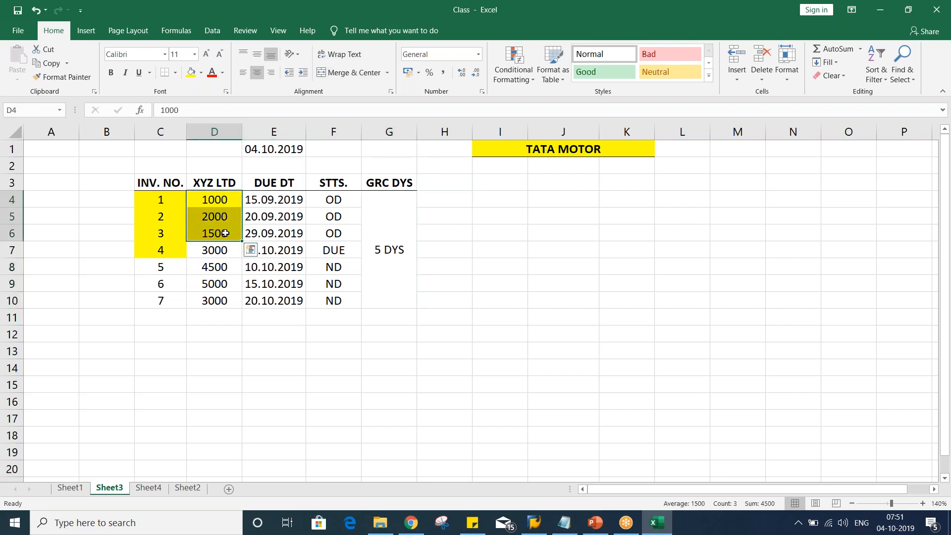
pyautogui.click(201, 72)
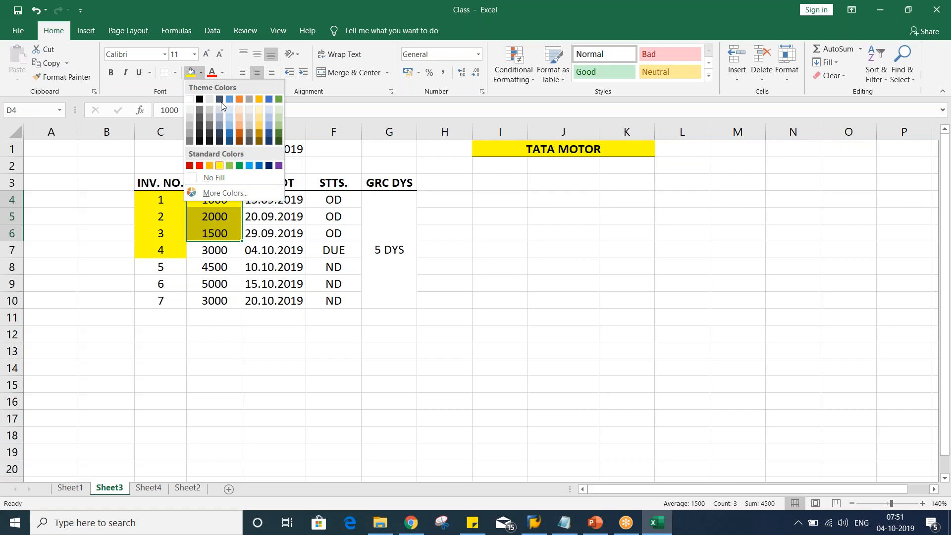
pyautogui.click(230, 126)
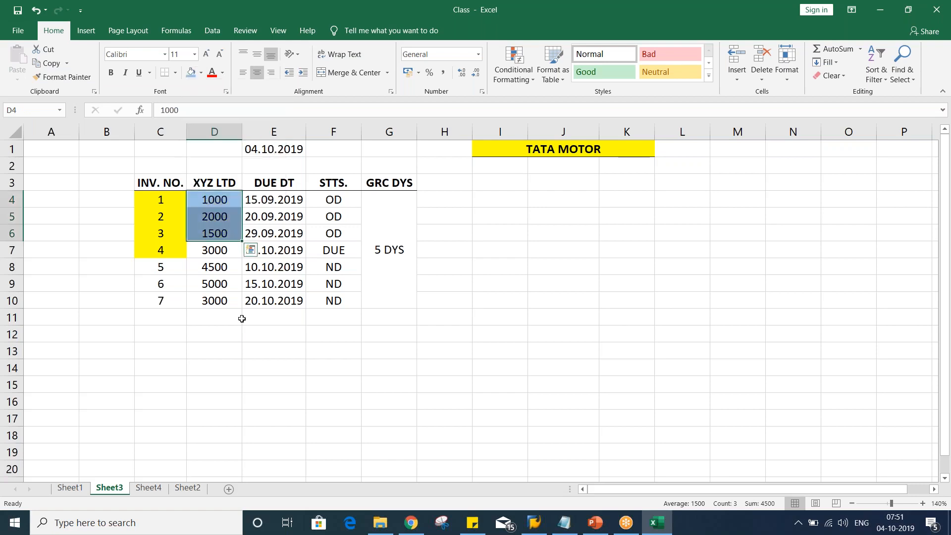
# Review the amounts, due dates and OD statuses of the overdue invoices 1 to 3 in rows 4 to 6
pyautogui.click(219, 233)
pyautogui.click(218, 217)
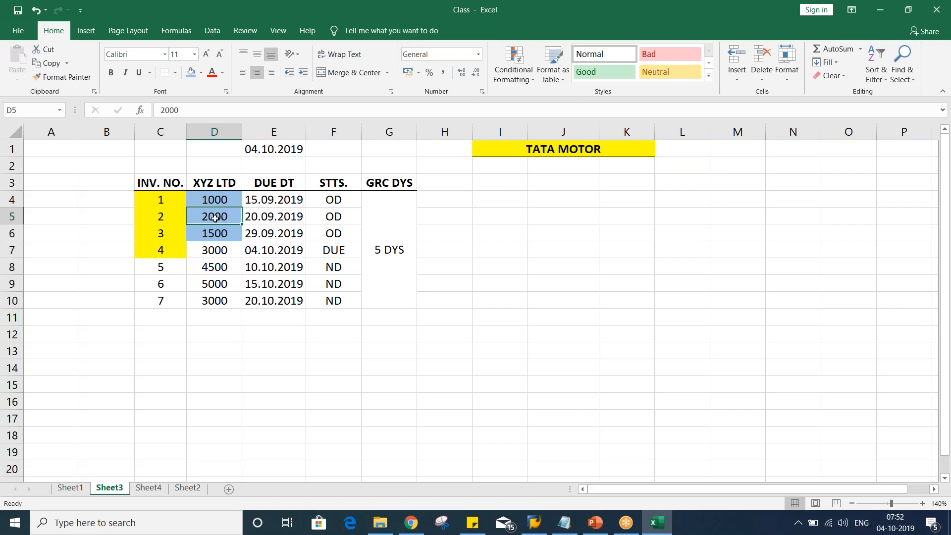
pyautogui.moveTo(217, 199); pyautogui.dragTo(216, 233)
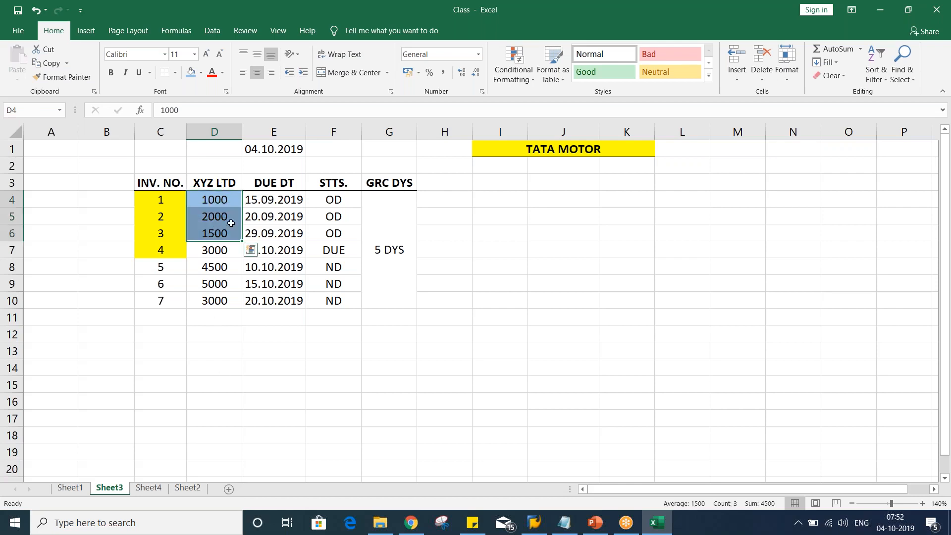
pyautogui.click(276, 204)
pyautogui.press('Down')
pyautogui.press('Down')
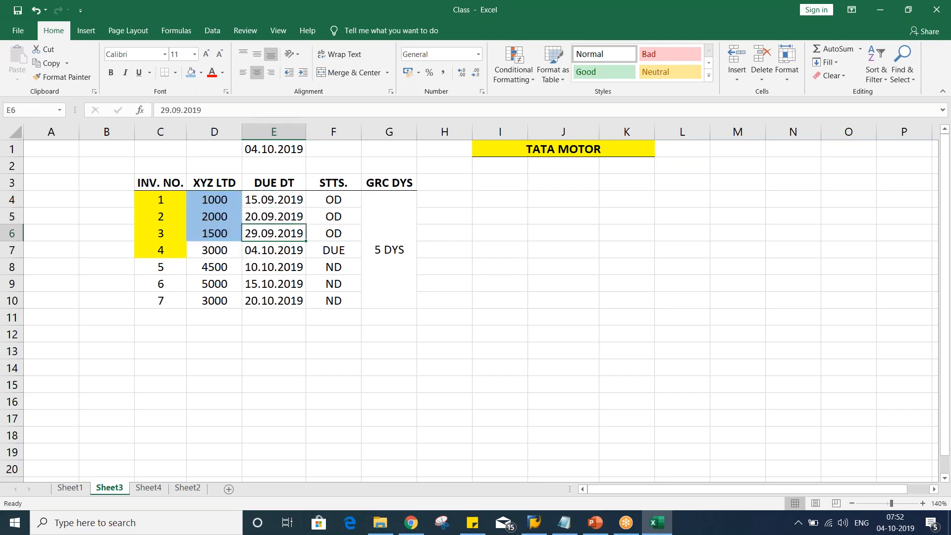
pyautogui.moveTo(212, 200); pyautogui.dragTo(213, 228)
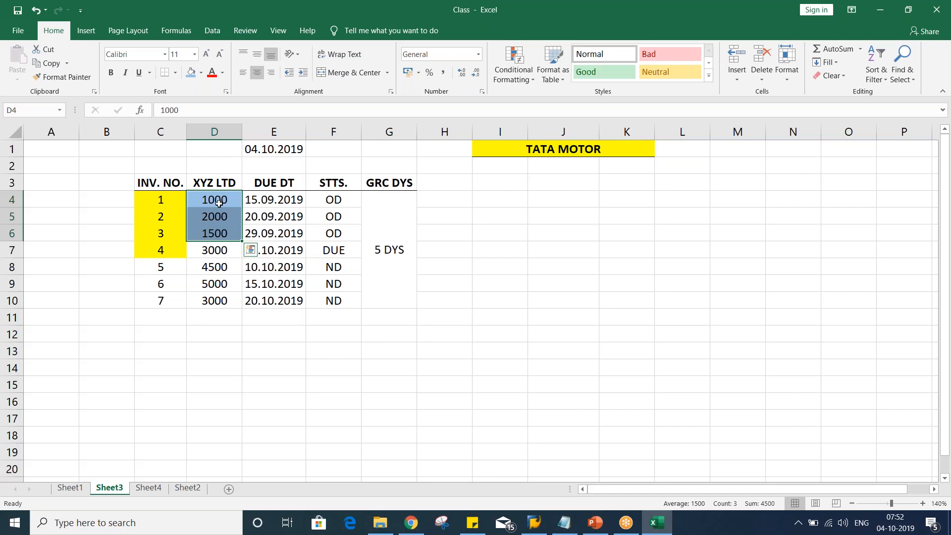
pyautogui.click(216, 199)
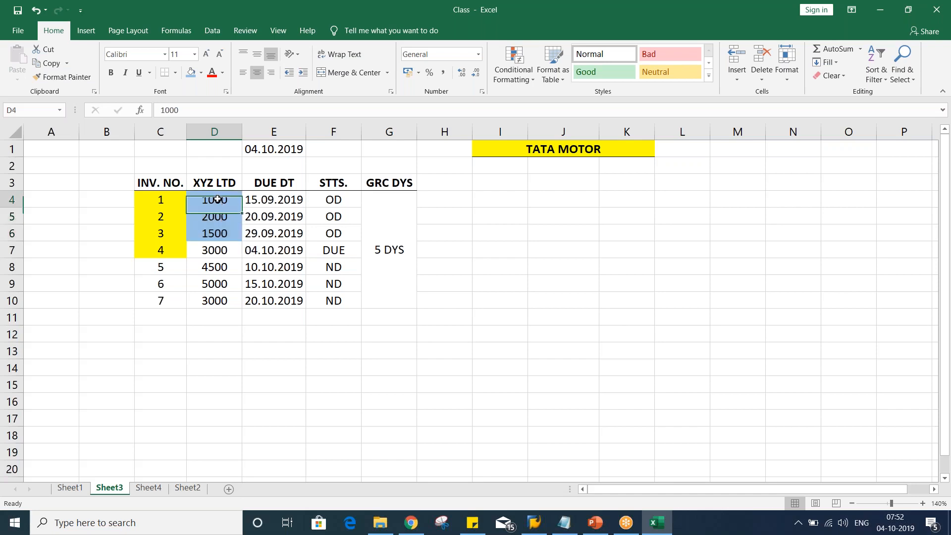
pyautogui.click(216, 230)
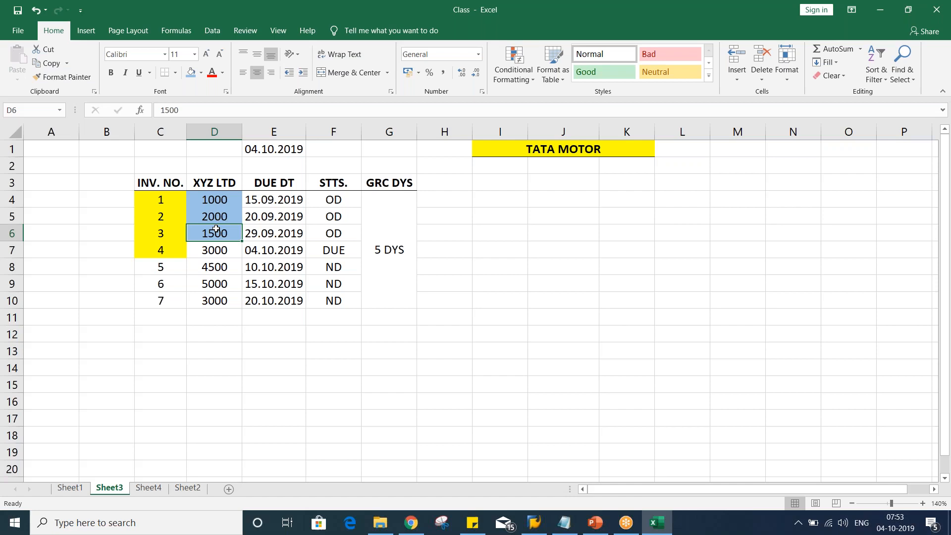
pyautogui.moveTo(333, 200); pyautogui.dragTo(331, 235)
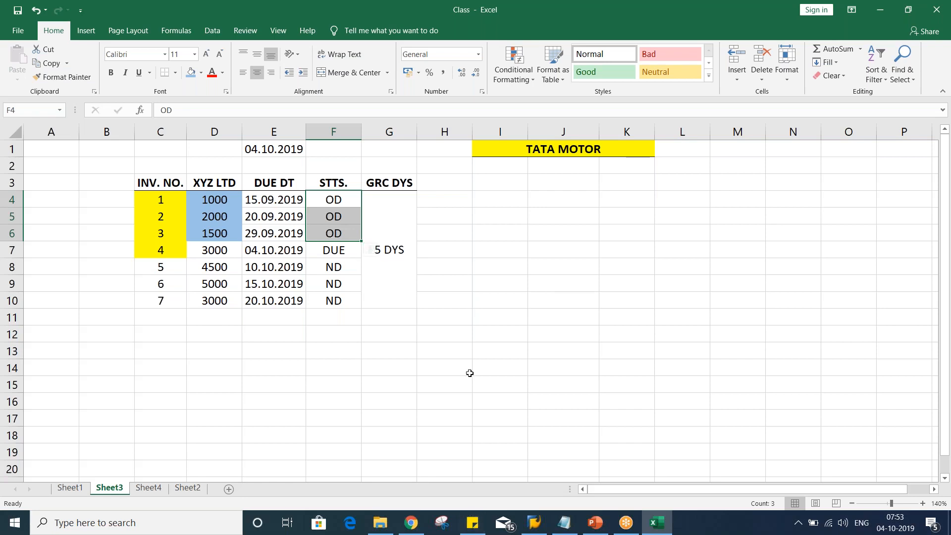
# Enter A in H4 and Z in I4 beside the invoice table
pyautogui.click(451, 199)
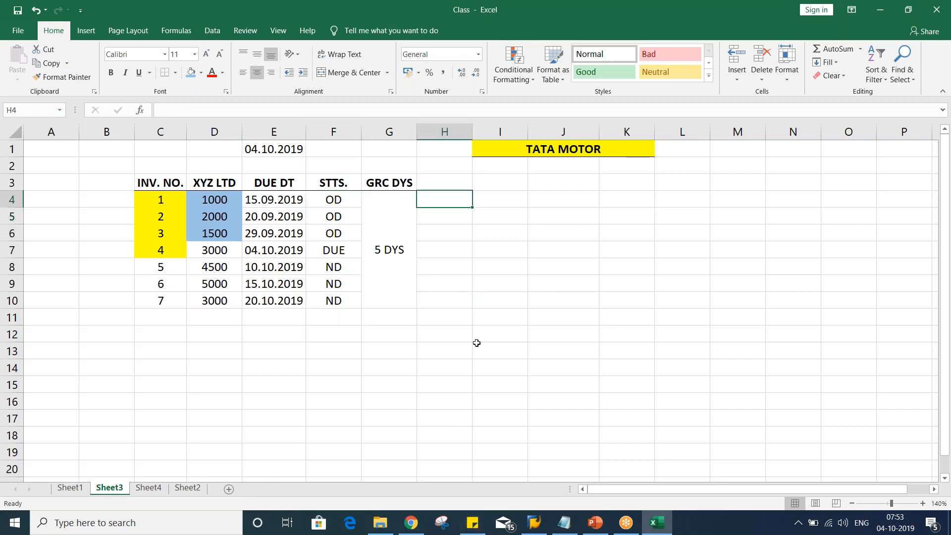
pyautogui.write('A')
pyautogui.press('Tab')
pyautogui.write('Z')
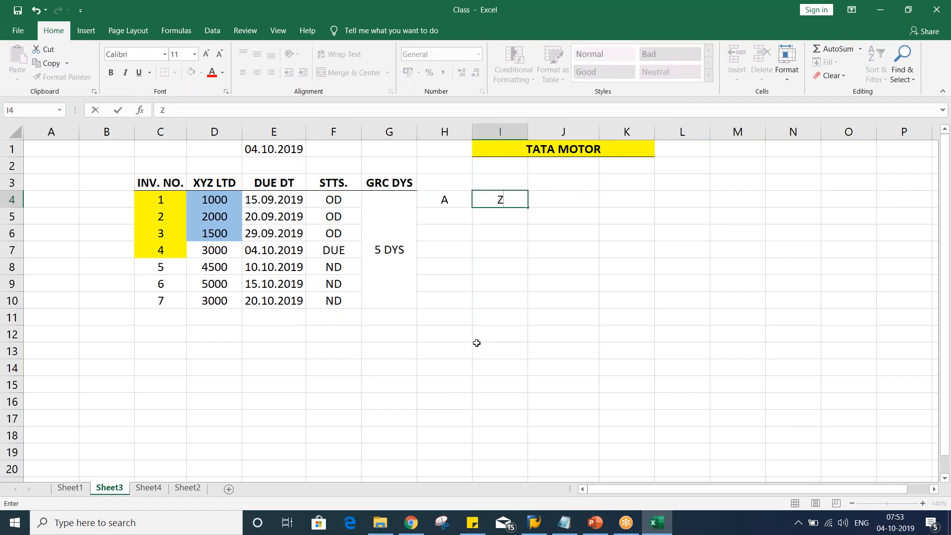
# Replace the range values beside the invoice table with 0 in H4 and ZZZZZZZZZ in I4
pyautogui.click(441, 203)
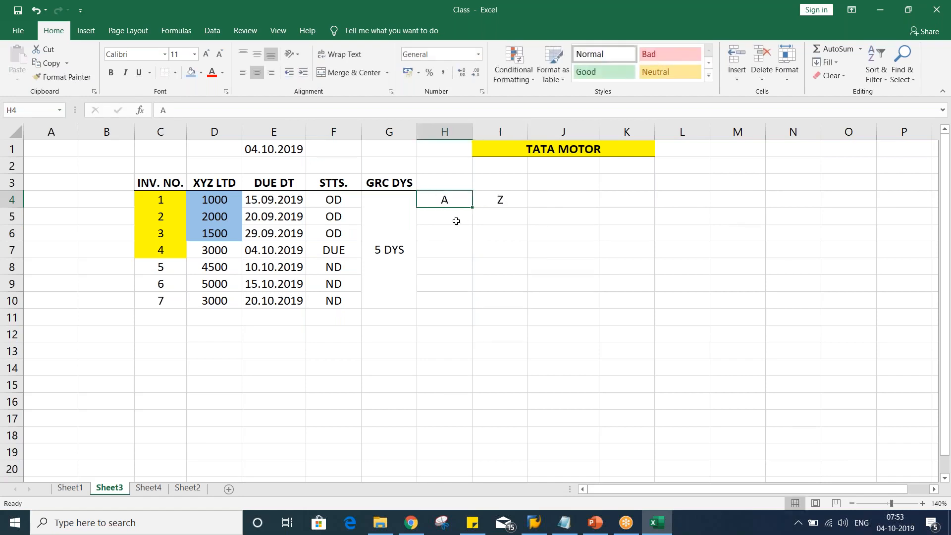
pyautogui.write('0')
pyautogui.press('Tab')
pyautogui.write('ZZZZ')
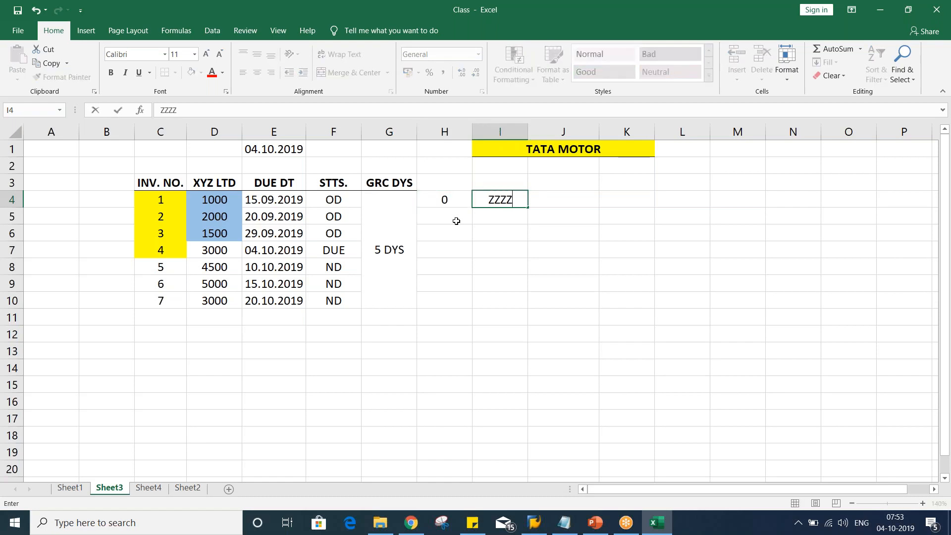
pyautogui.write('ZZZZZ')
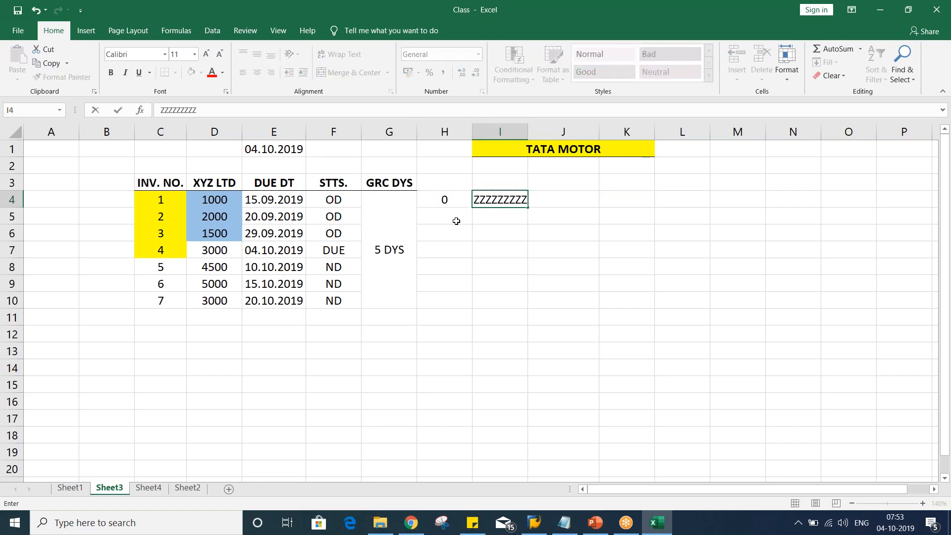
pyautogui.press('Down')
pyautogui.press('Down')
pyautogui.press('Down')
pyautogui.press('Down')
pyautogui.press('Down')
pyautogui.press('Down')
# Examine the range values in H4 and I4 and the highlighted overdue amounts in D4:D6
pyautogui.click(428, 203)
pyautogui.click(489, 201)
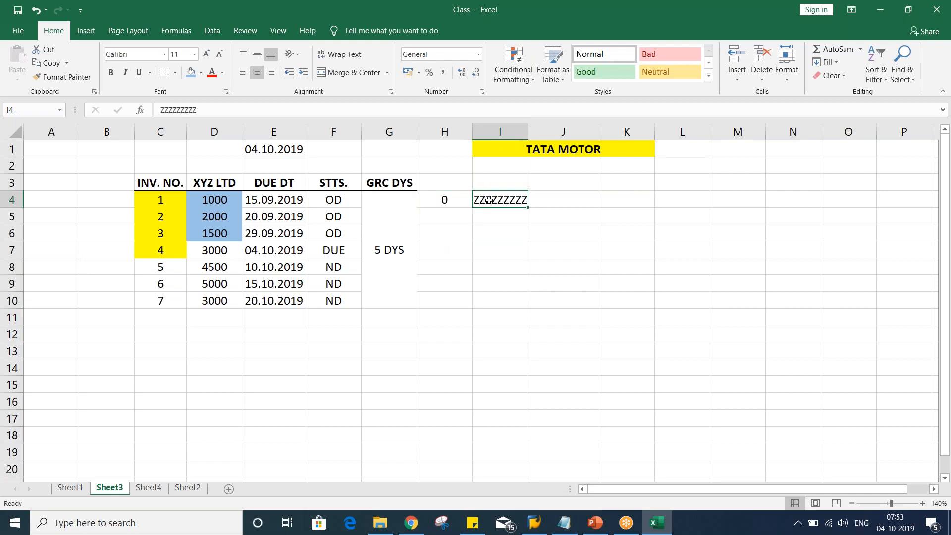
pyautogui.click(445, 207)
pyautogui.click(498, 201)
pyautogui.click(442, 201)
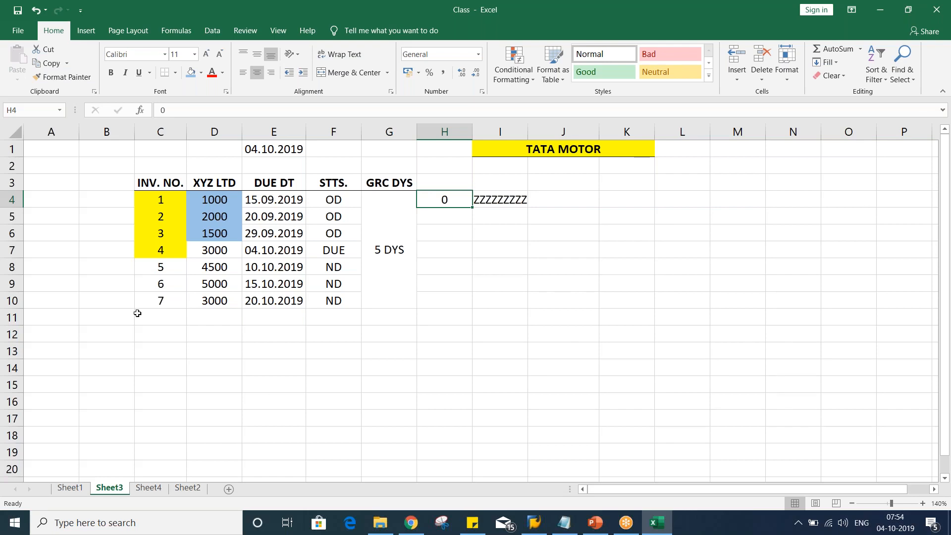
pyautogui.moveTo(211, 203); pyautogui.dragTo(208, 232)
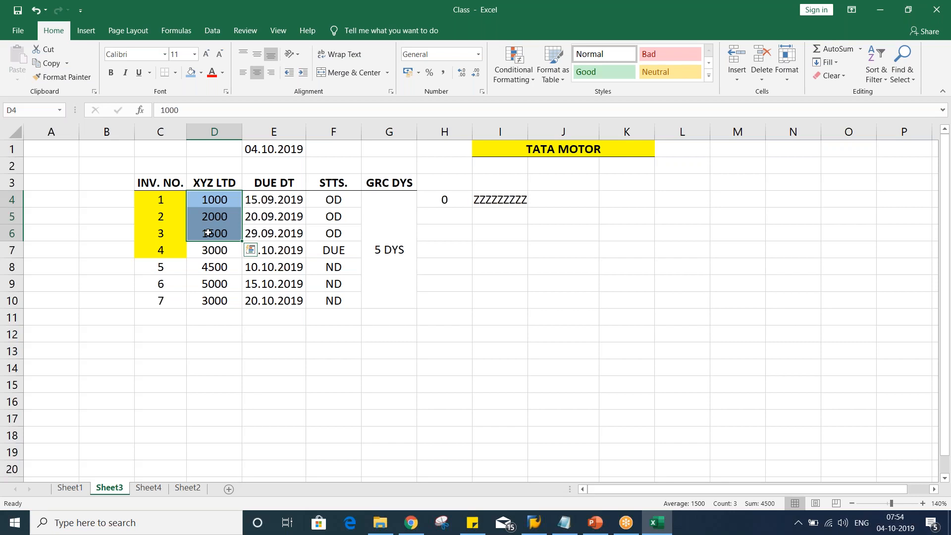
pyautogui.click(223, 205)
pyautogui.click(219, 216)
pyautogui.press('Return')
pyautogui.moveTo(224, 199); pyautogui.dragTo(213, 230)
pyautogui.click(214, 252)
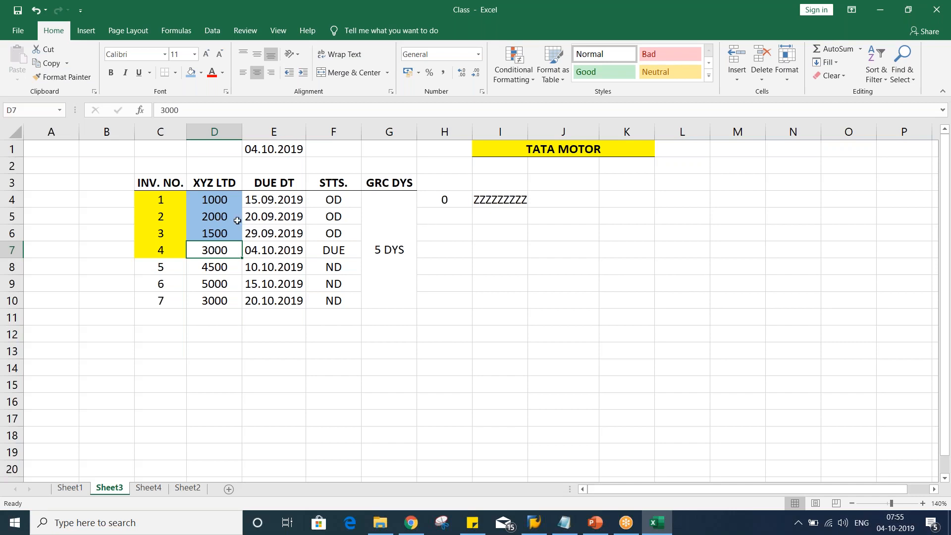
pyautogui.click(218, 202)
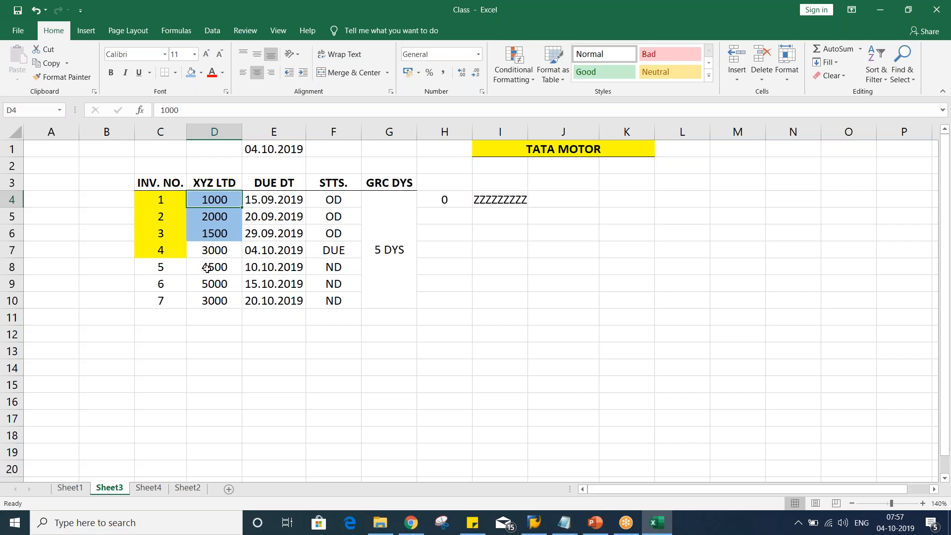
pyautogui.keyDown('shift'); pyautogui.click(216, 234); pyautogui.keyUp('shift')
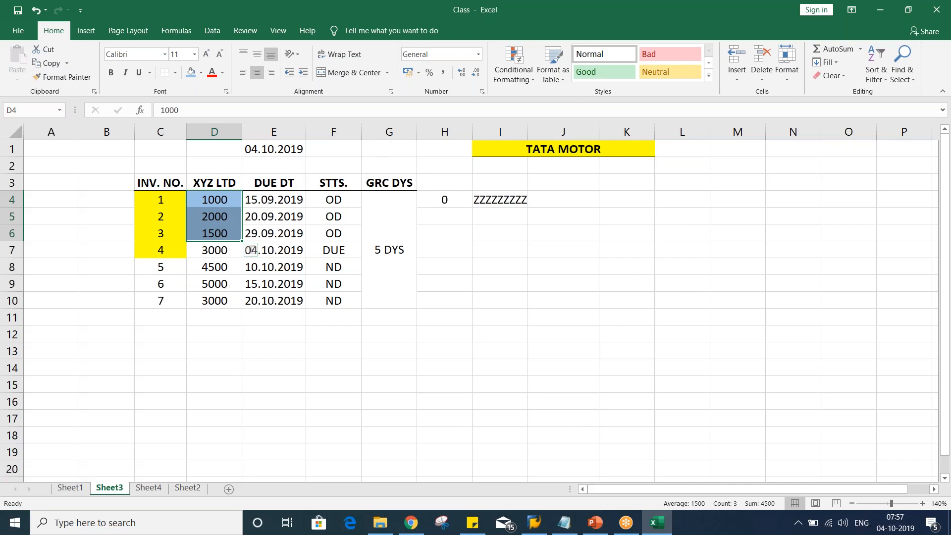
pyautogui.click(454, 202)
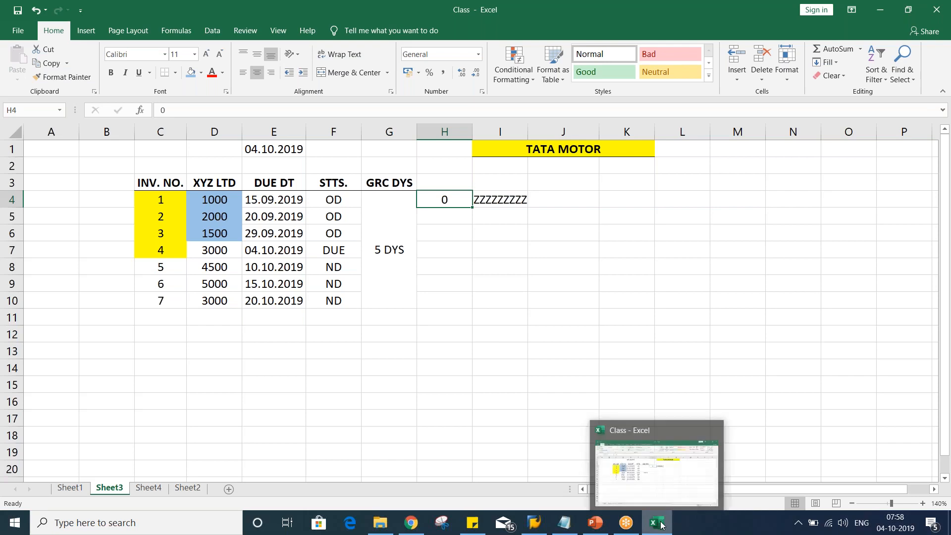
# Consult the Dunning slide in PowerPoint, return to the Excel workbook and review the overdue amounts in D4:D6
pyautogui.click(604, 527)
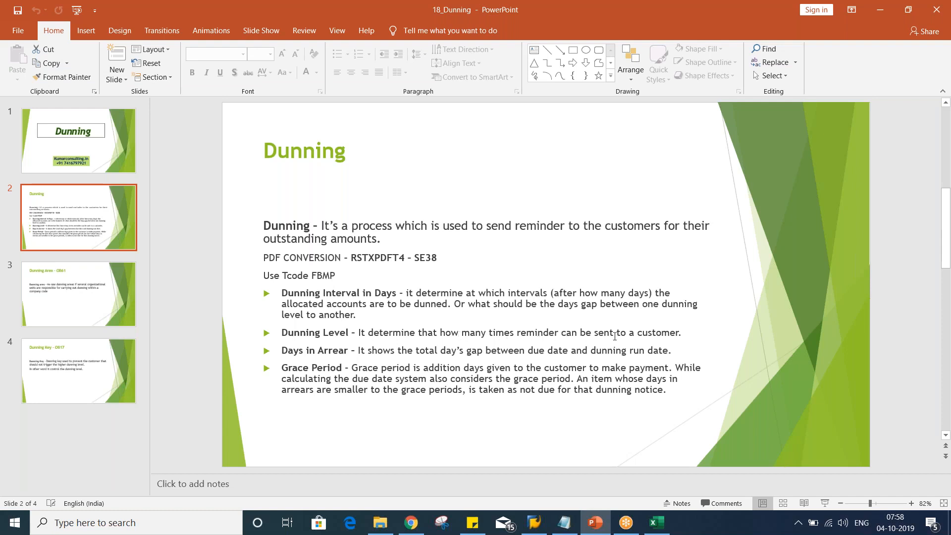
pyautogui.click(657, 522)
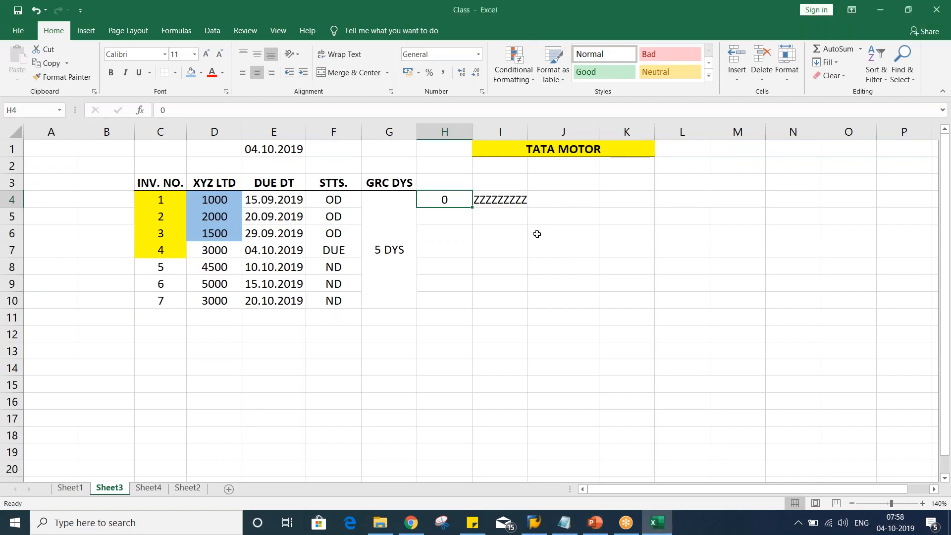
pyautogui.click(213, 181)
pyautogui.click(223, 162)
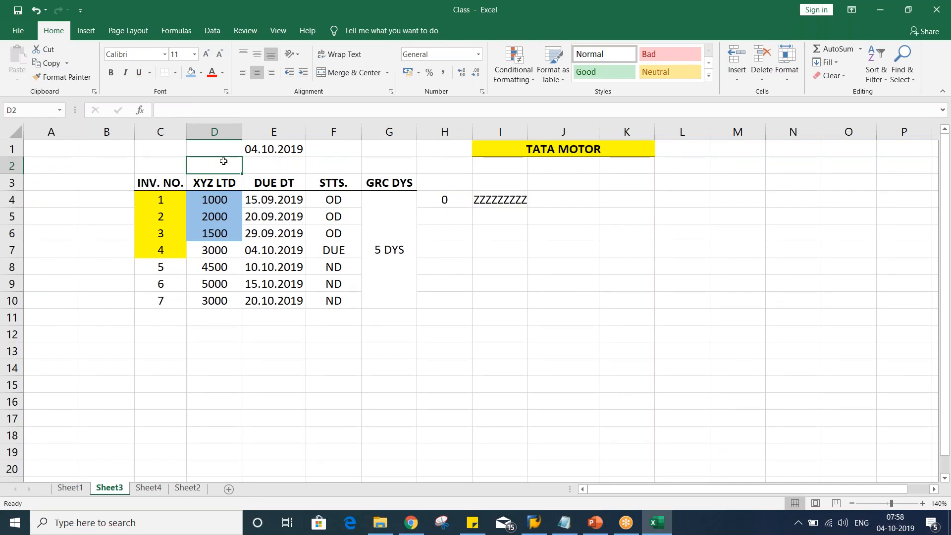
pyautogui.moveTo(215, 217); pyautogui.dragTo(221, 233)
pyautogui.moveTo(214, 200); pyautogui.dragTo(220, 238)
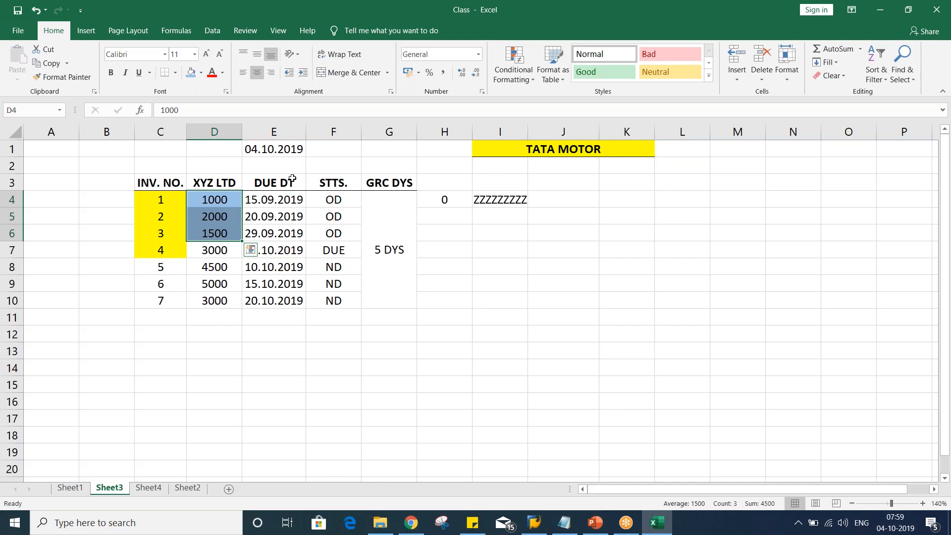
# Enter 3 in E2, between the 04.10.2019 date and the DUE DT header
pyautogui.click(282, 167)
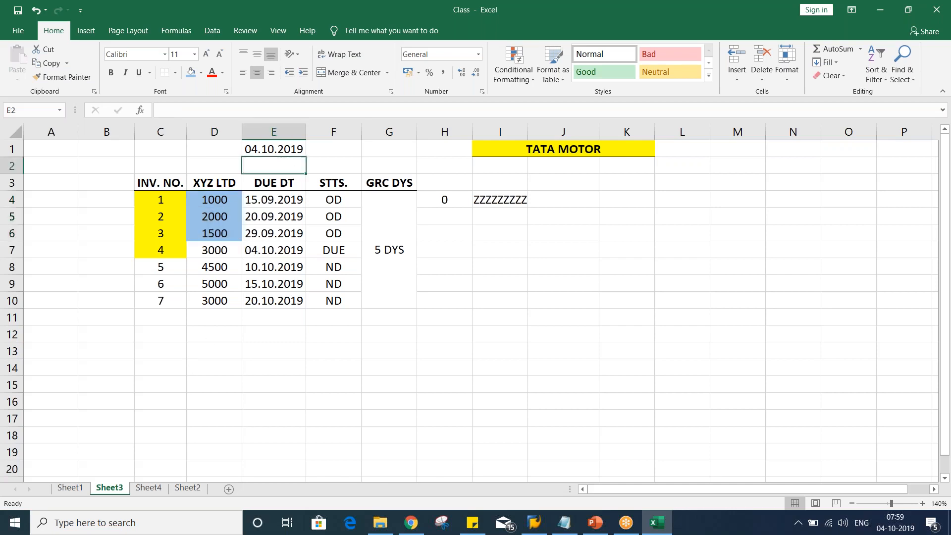
pyautogui.write('3')
pyautogui.press('Return')
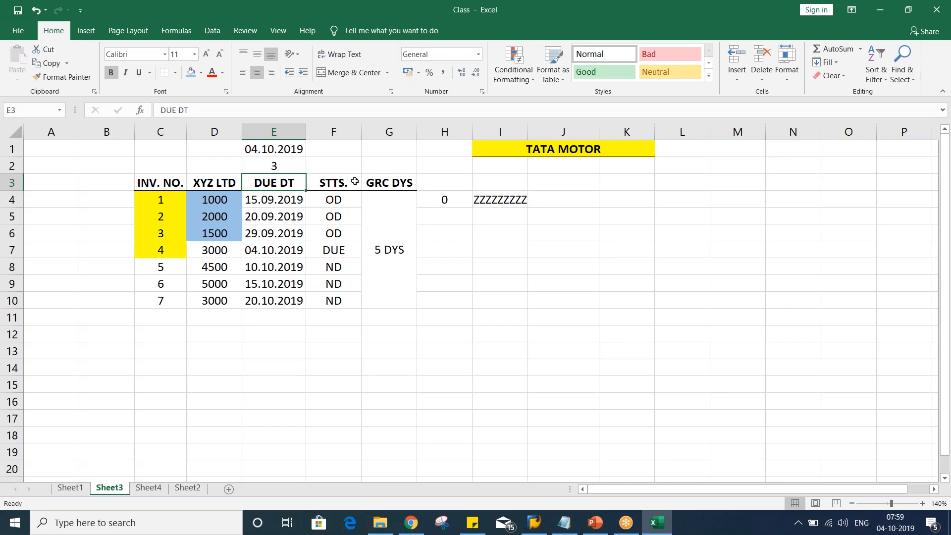
# Enter the level numbers 1, 2 and 3 across I7:K7
pyautogui.click(491, 247)
pyautogui.write('1')
pyautogui.press('Tab')
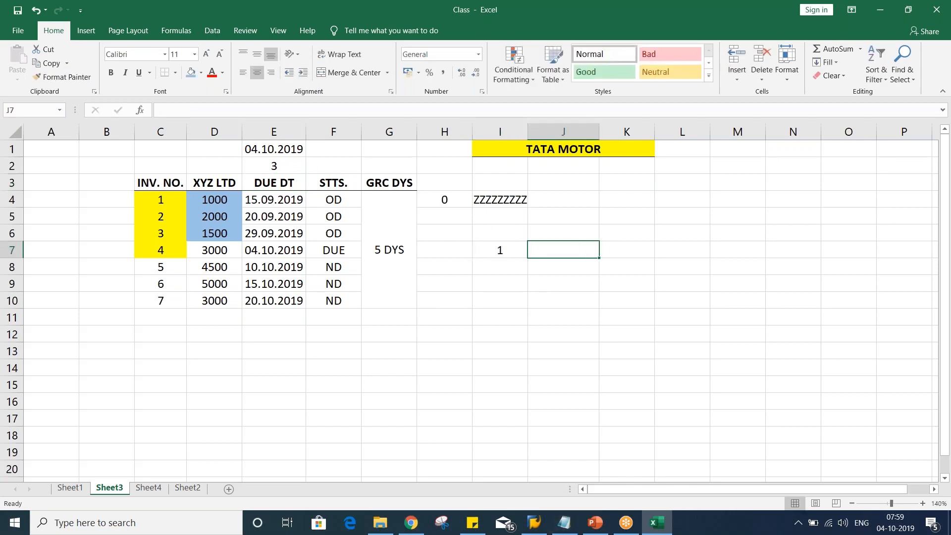
pyautogui.write('2')
pyautogui.press('Tab')
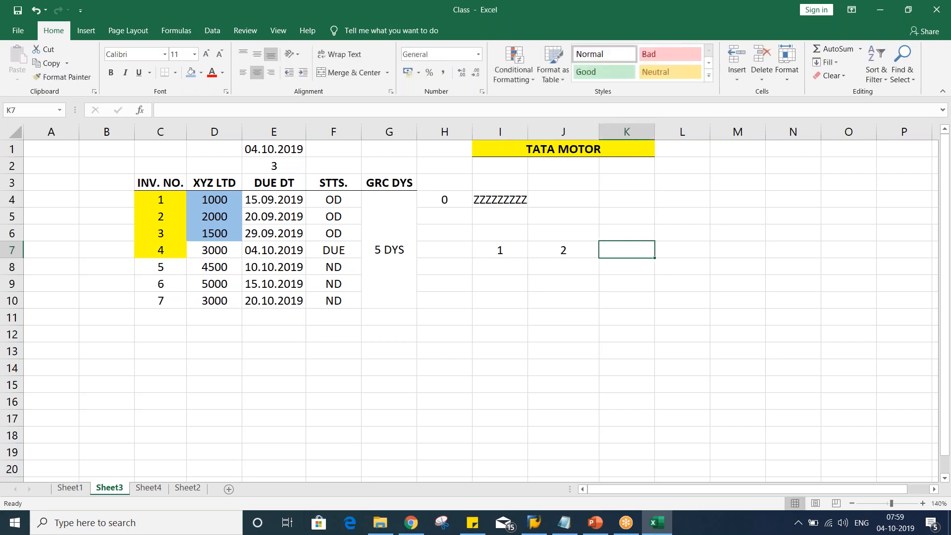
pyautogui.write('3')
pyautogui.press('Return')
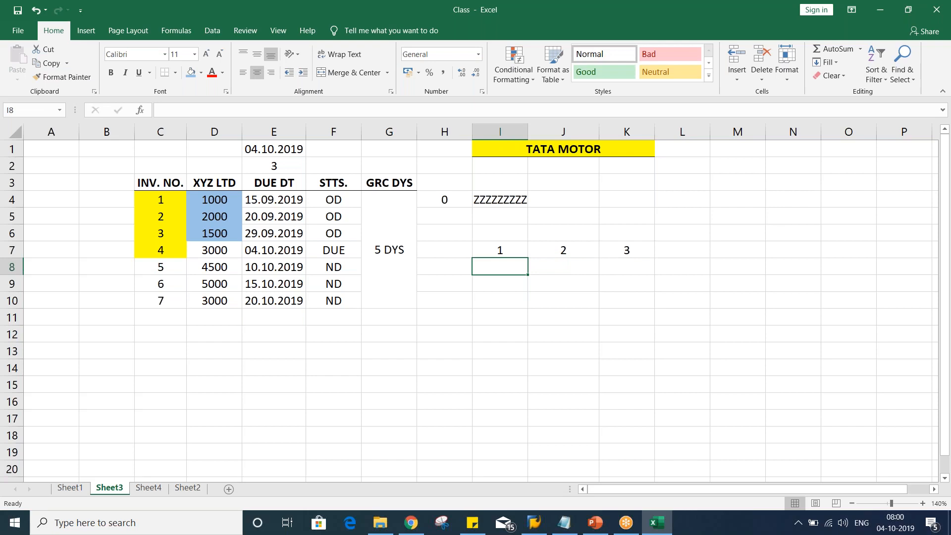
# Compare level numbers 1 and 2 in row 7 and the empty cells beneath them
pyautogui.click(493, 250)
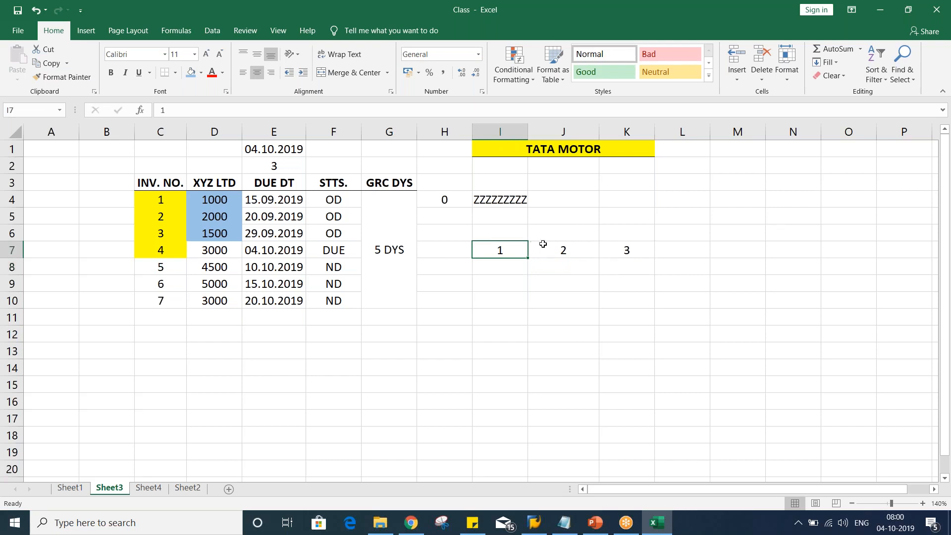
pyautogui.click(563, 251)
pyautogui.press('Tab')
pyautogui.click(541, 251)
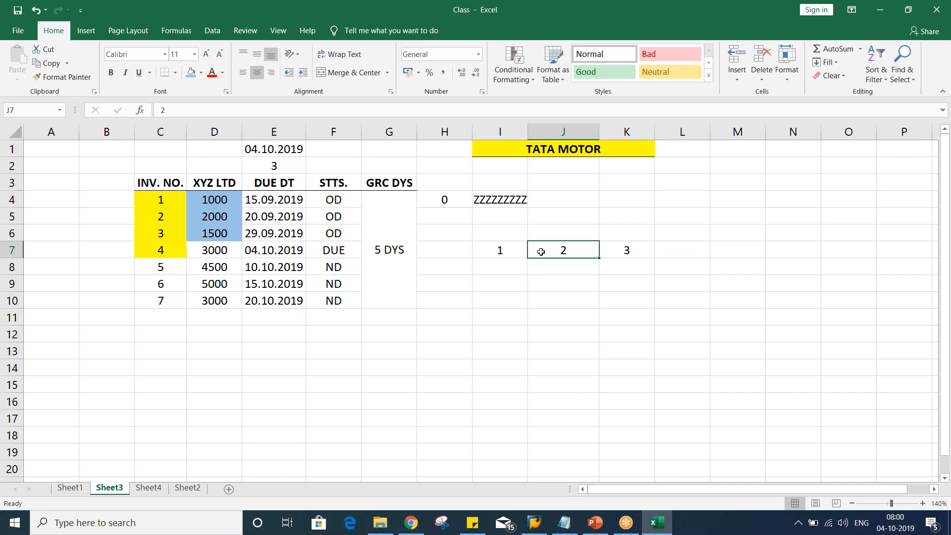
pyautogui.click(489, 254)
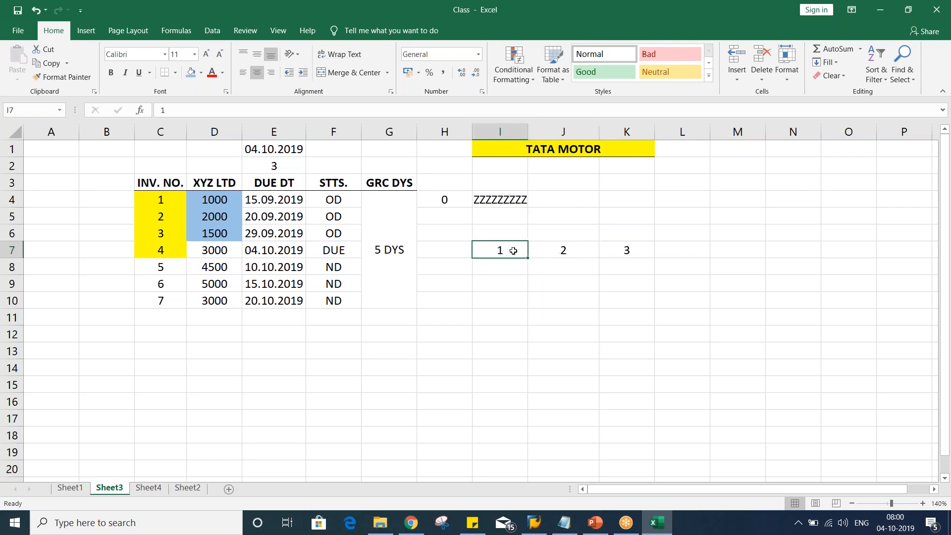
pyautogui.click(552, 249)
pyautogui.click(500, 260)
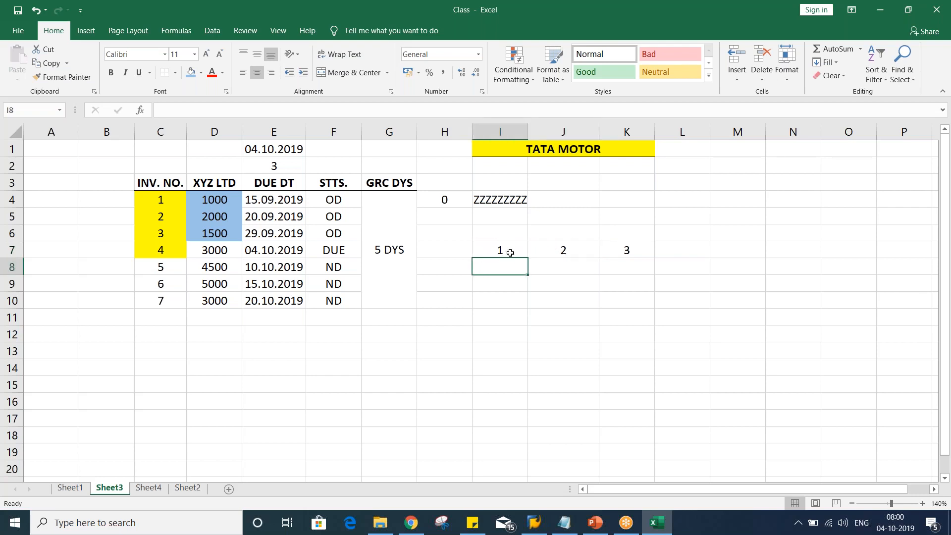
pyautogui.click(510, 249)
pyautogui.click(549, 249)
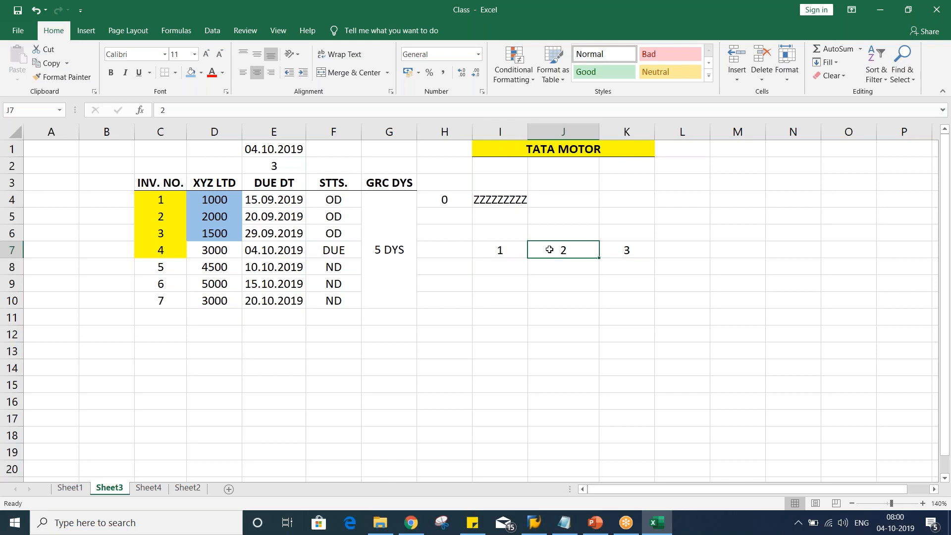
pyautogui.click(547, 270)
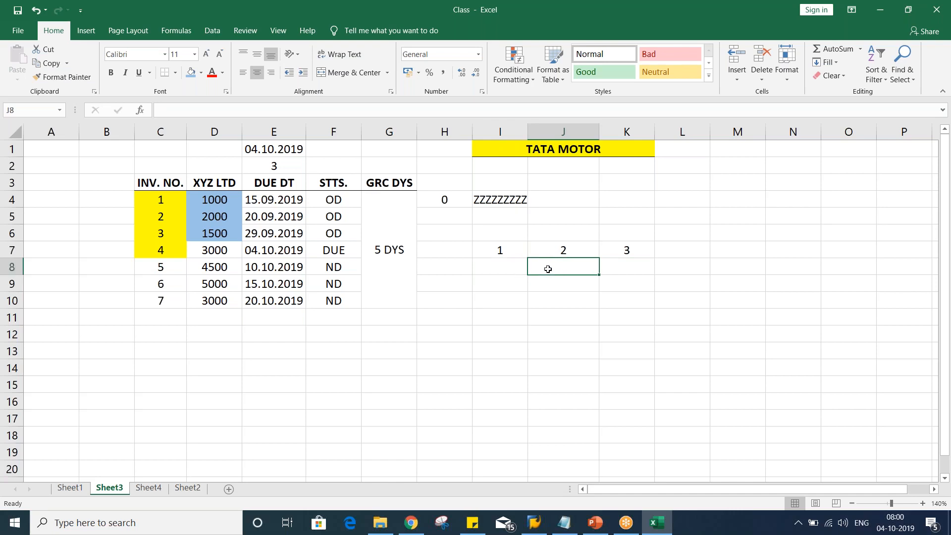
# Enter 0, 10 and 20 in I8:K8 below the level numbers 1, 2 and 3
pyautogui.click(501, 272)
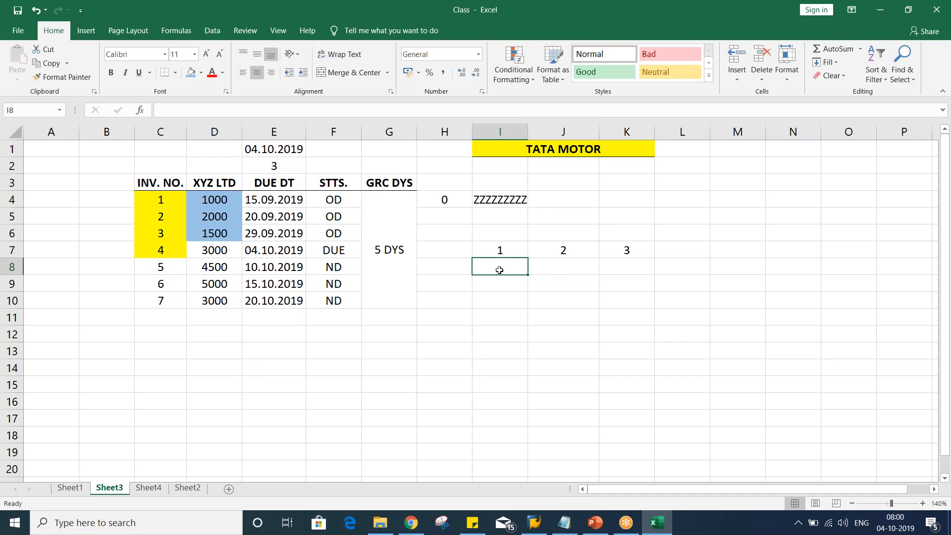
pyautogui.write('0')
pyautogui.press('Tab')
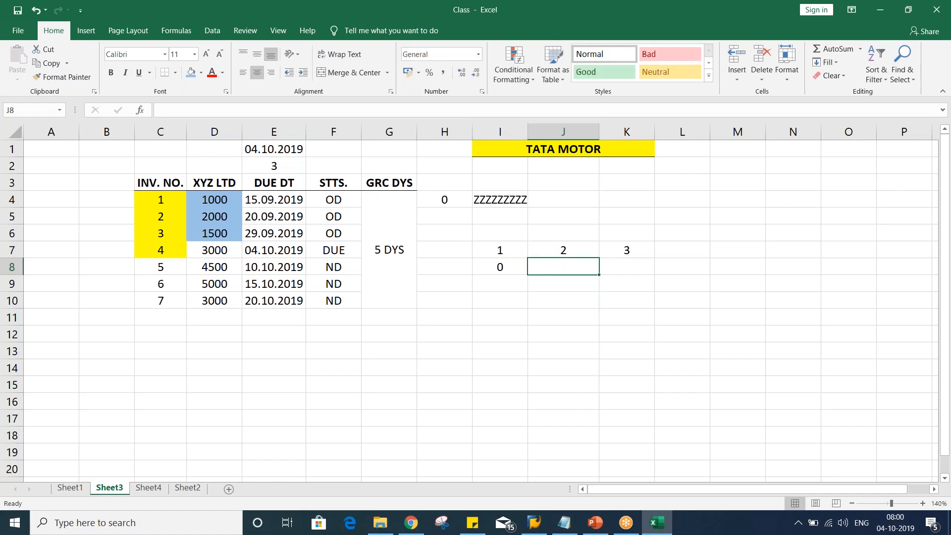
pyautogui.write('10')
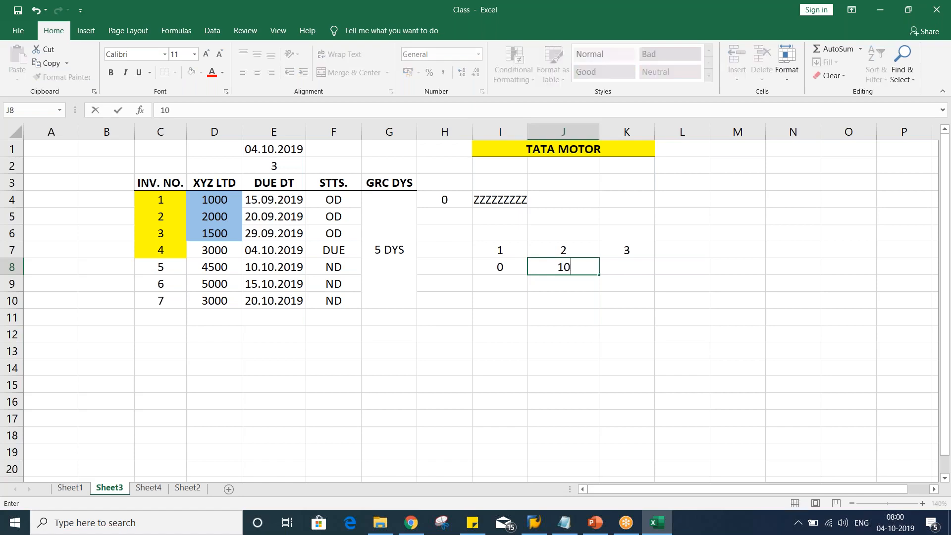
pyautogui.press('Tab')
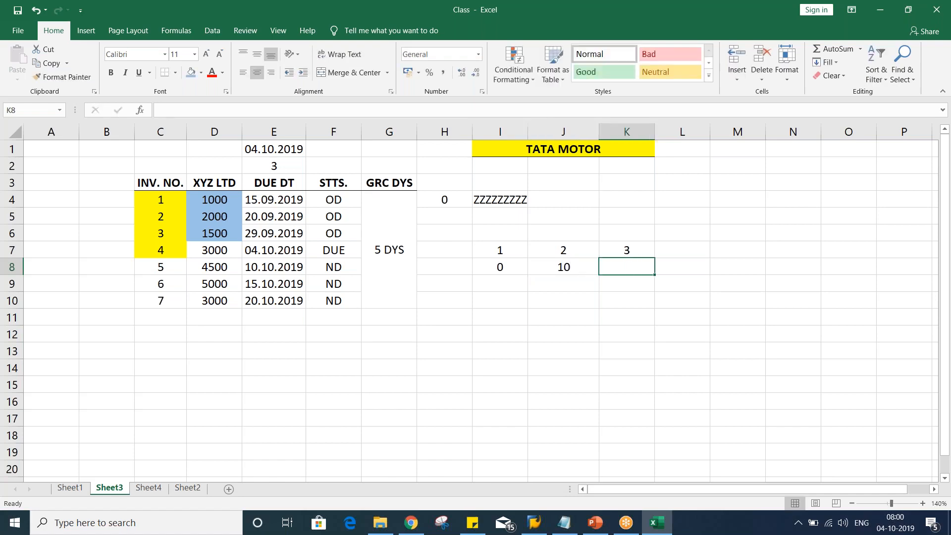
pyautogui.write('20')
pyautogui.press('Return')
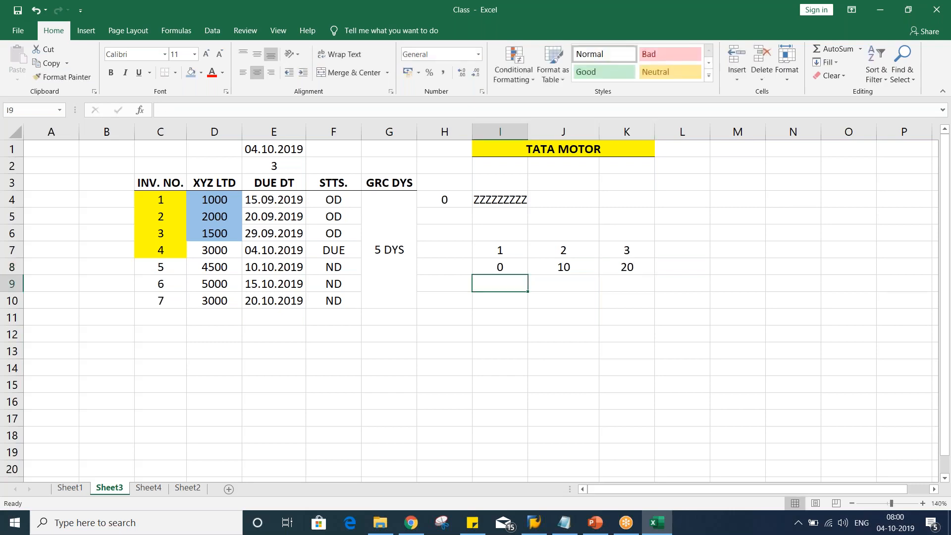
# Examine the gaps between the values in I8:K8 under the three level numbers
pyautogui.click(501, 266)
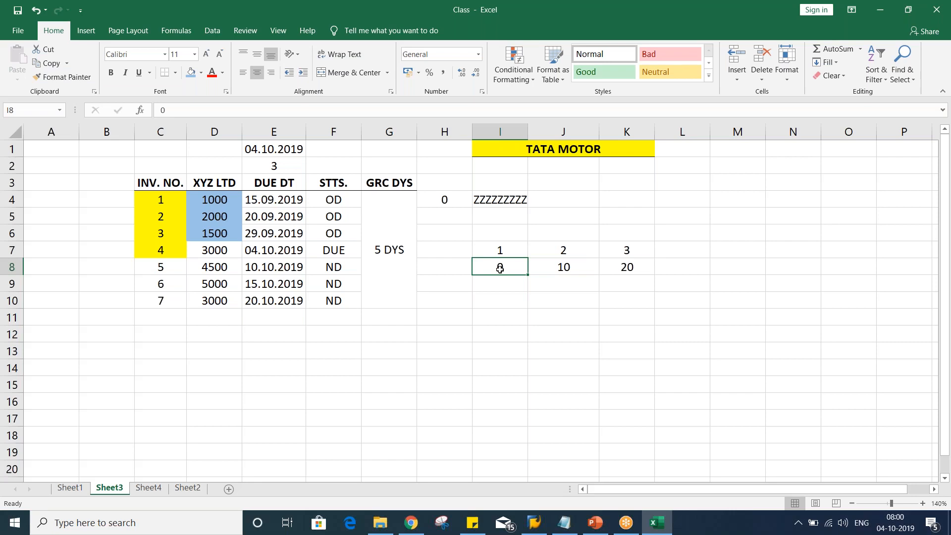
pyautogui.click(563, 267)
pyautogui.click(623, 270)
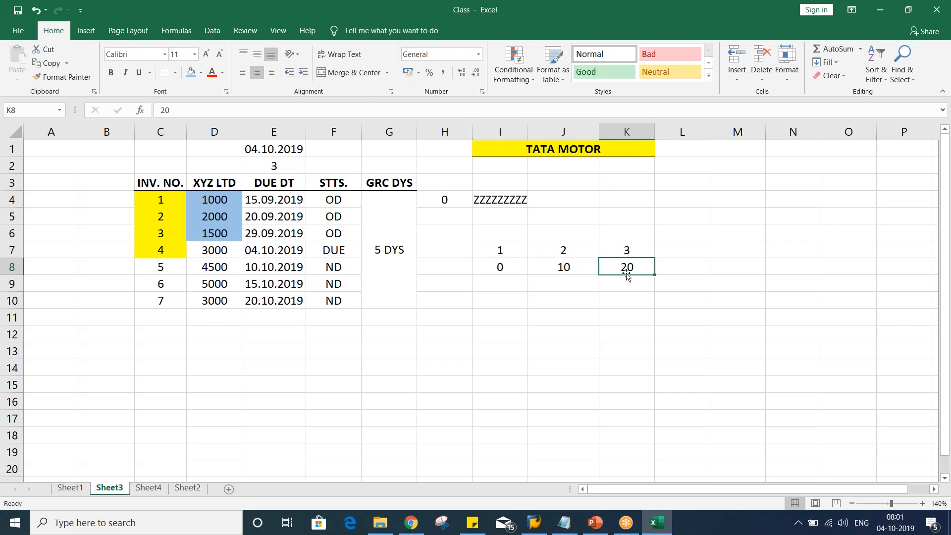
pyautogui.click(495, 271)
pyautogui.click(551, 263)
pyautogui.click(501, 266)
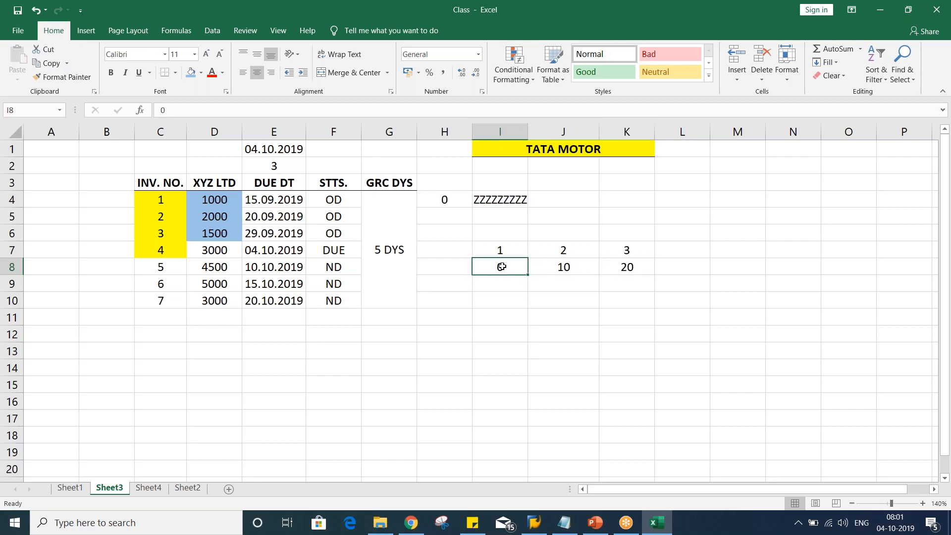
pyautogui.click(539, 268)
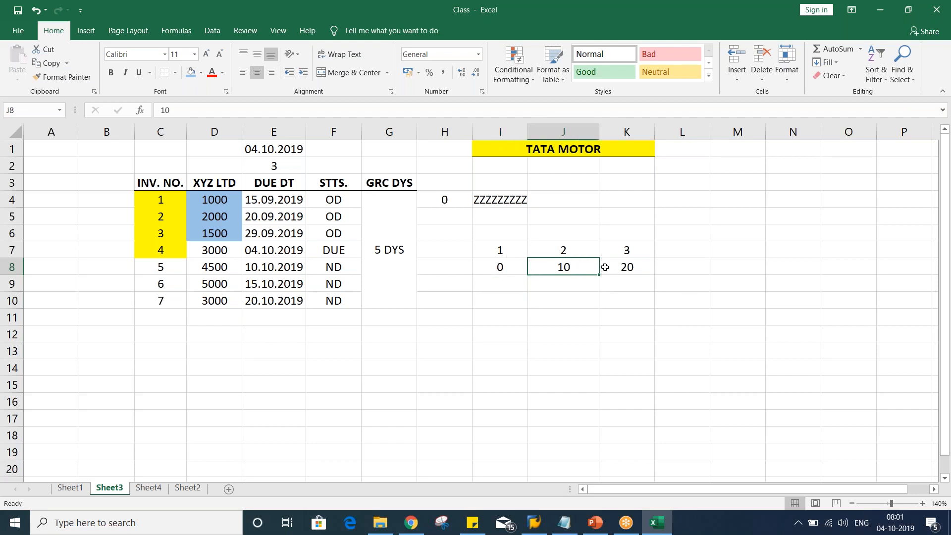
pyautogui.click(499, 272)
pyautogui.click(555, 266)
pyautogui.click(487, 279)
pyautogui.click(498, 268)
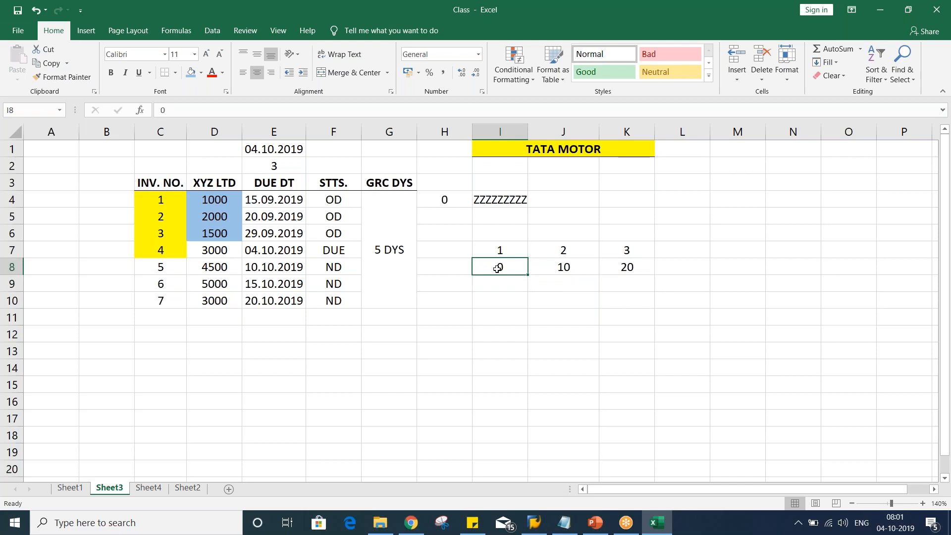
# Compare the day values 0, 10 and 20 in I8:K8 and check them against the dunning definitions in the PowerPoint slide
pyautogui.click(565, 267)
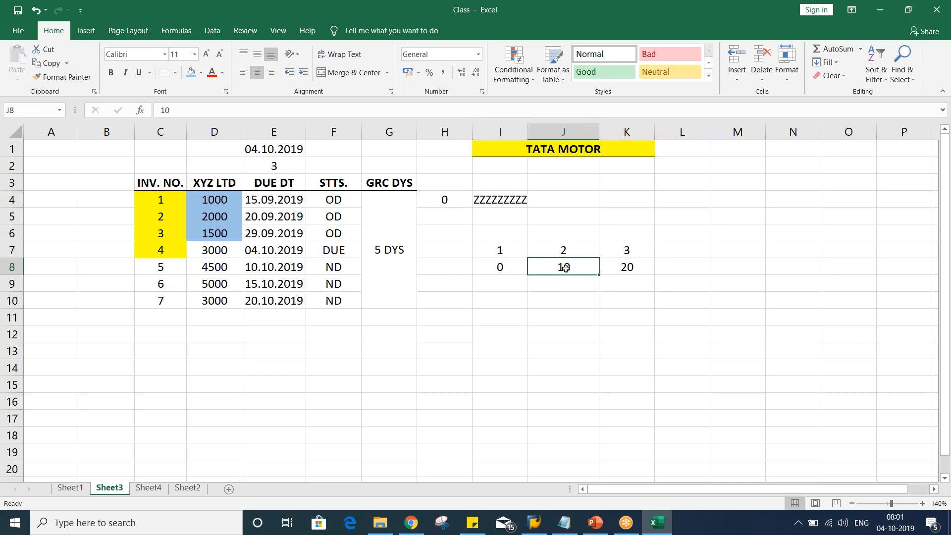
pyautogui.click(623, 268)
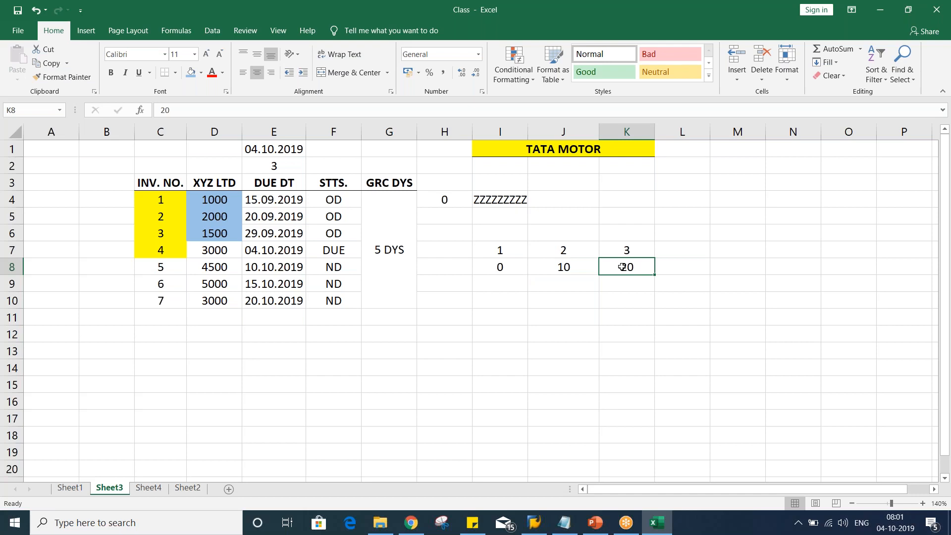
pyautogui.click(564, 268)
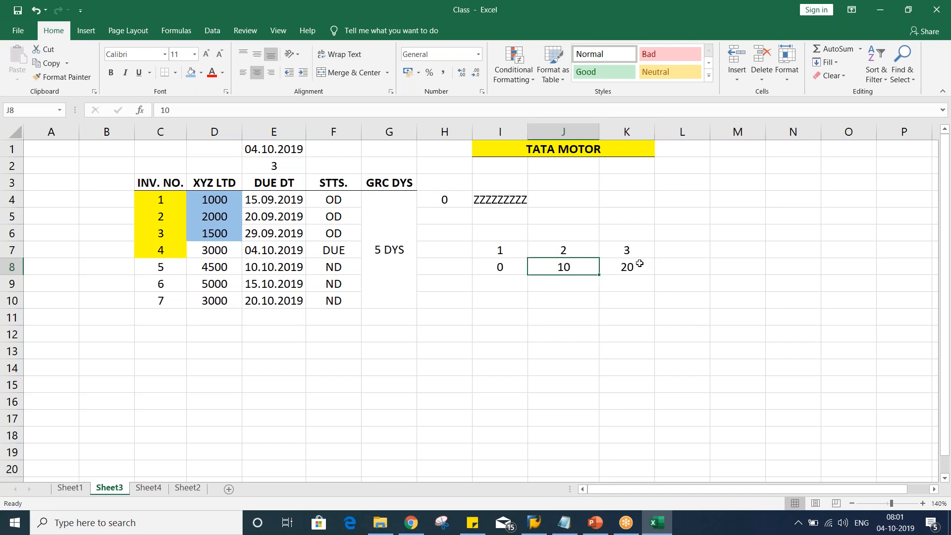
pyautogui.click(640, 263)
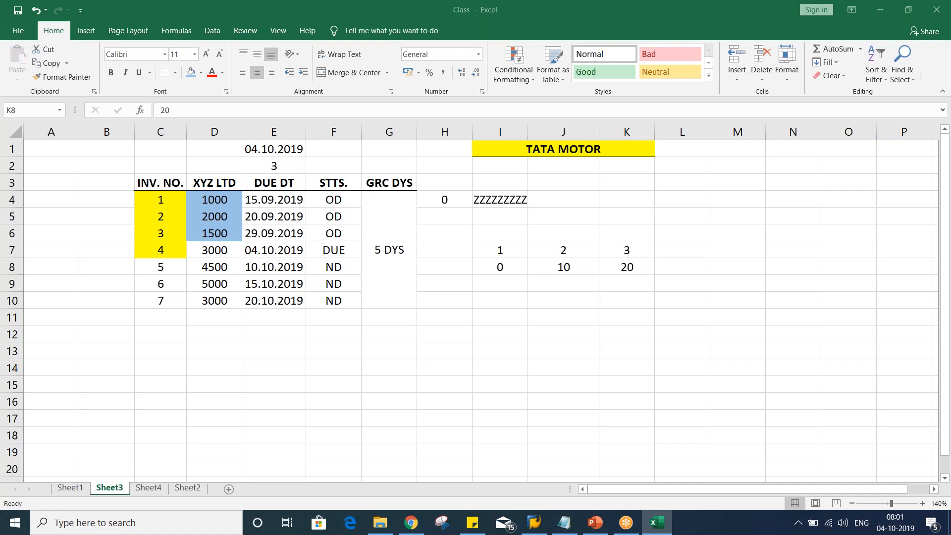
pyautogui.hotkey('alt', 'Tab')
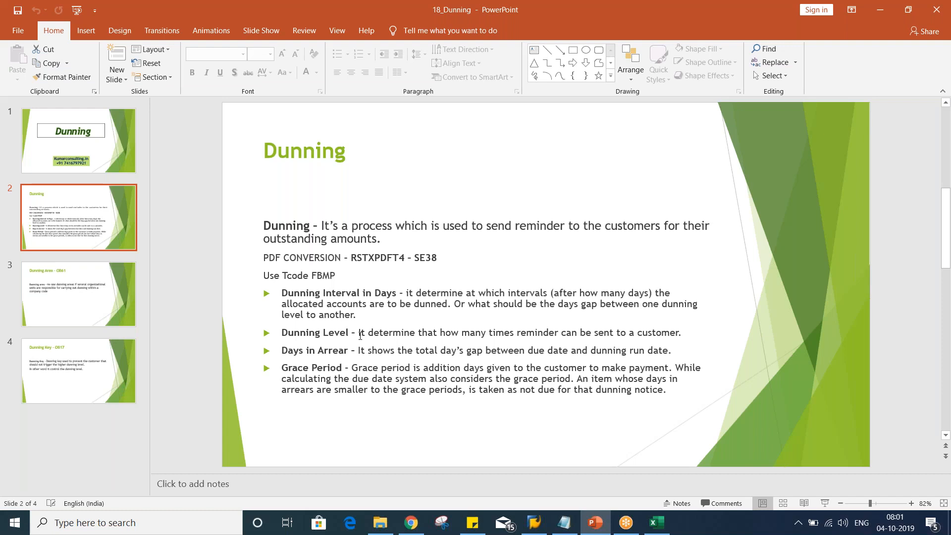
pyautogui.hotkey('alt', 'Tab')
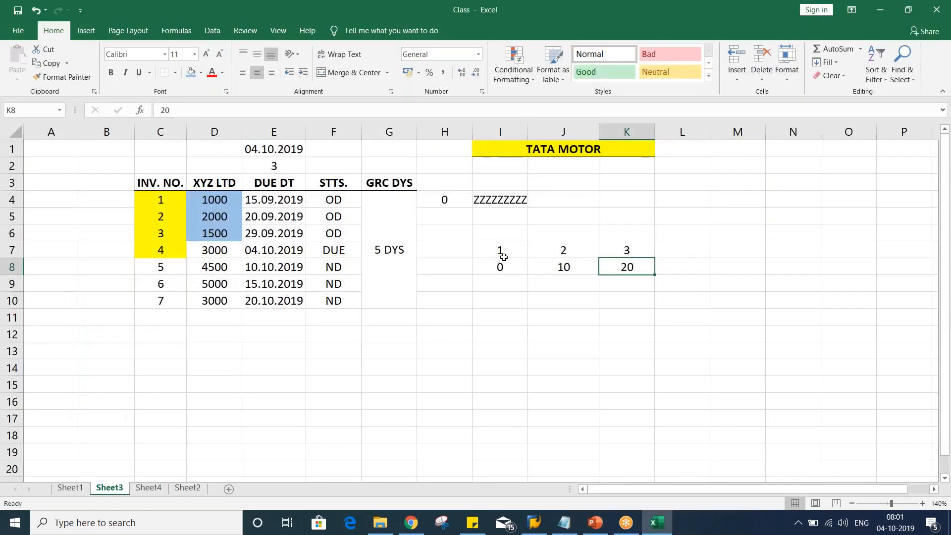
# Enter 9 in I6 above level number 1
pyautogui.click(492, 238)
pyautogui.write('9')
pyautogui.press('Return')
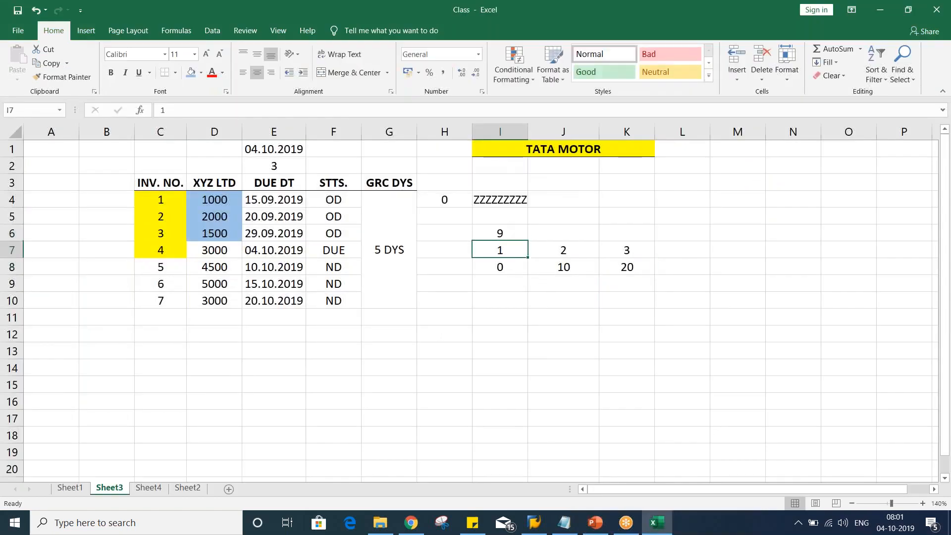
pyautogui.click(495, 234)
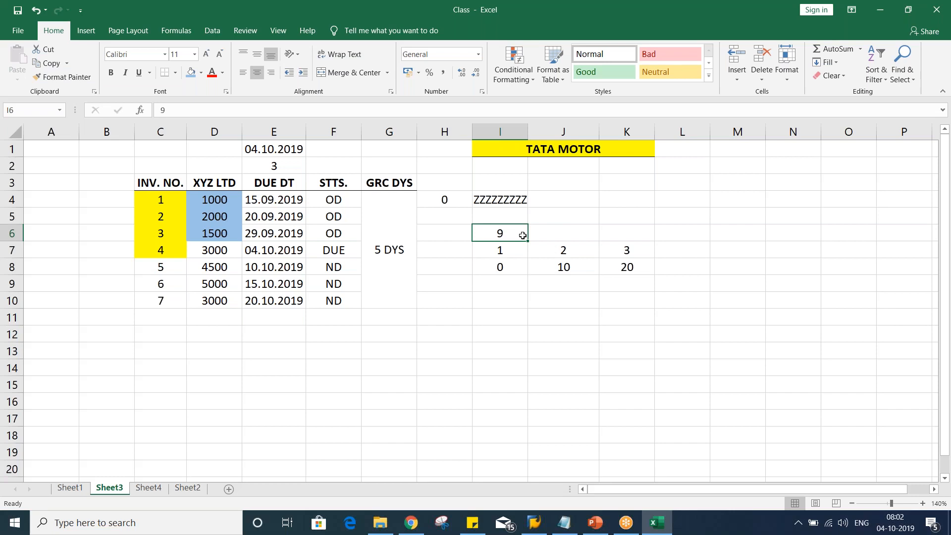
# Check the PowerPoint dunning slide and inspect the amount, due date and status of invoice 4 on Sheet3
pyautogui.hotkey('alt', 'Tab')
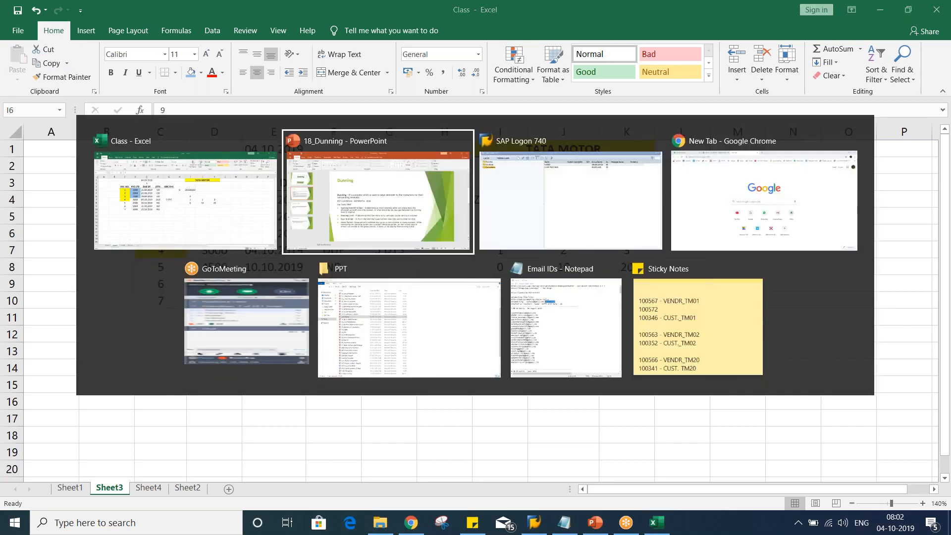
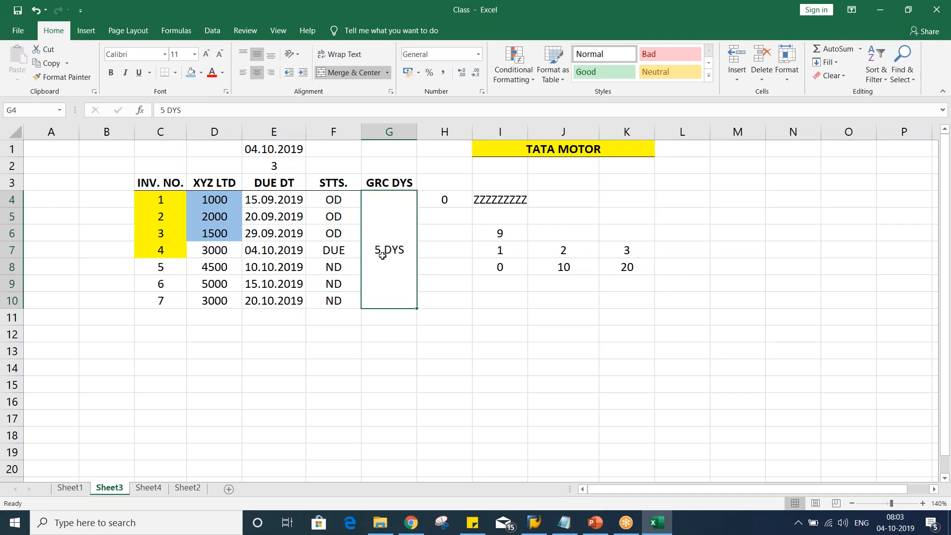
pyautogui.click(197, 249)
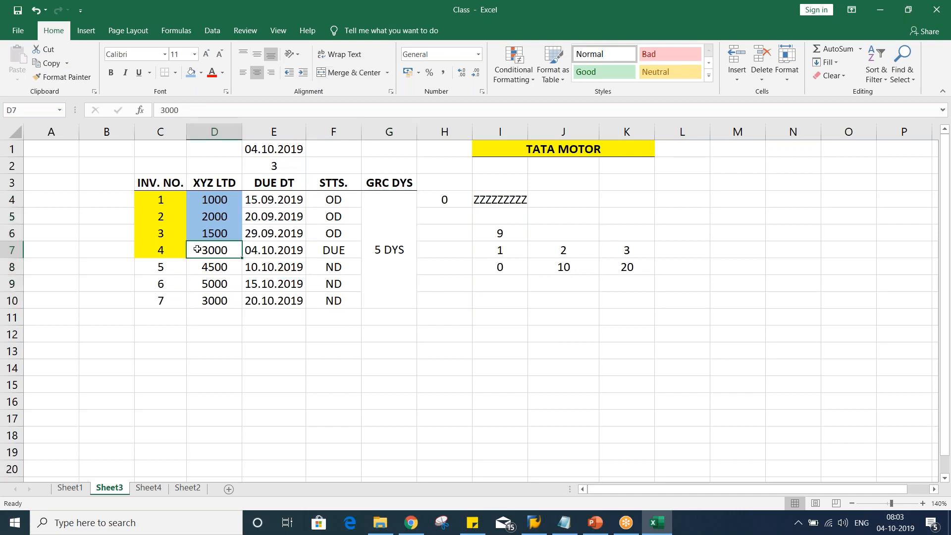
pyautogui.moveTo(198, 249); pyautogui.dragTo(319, 246)
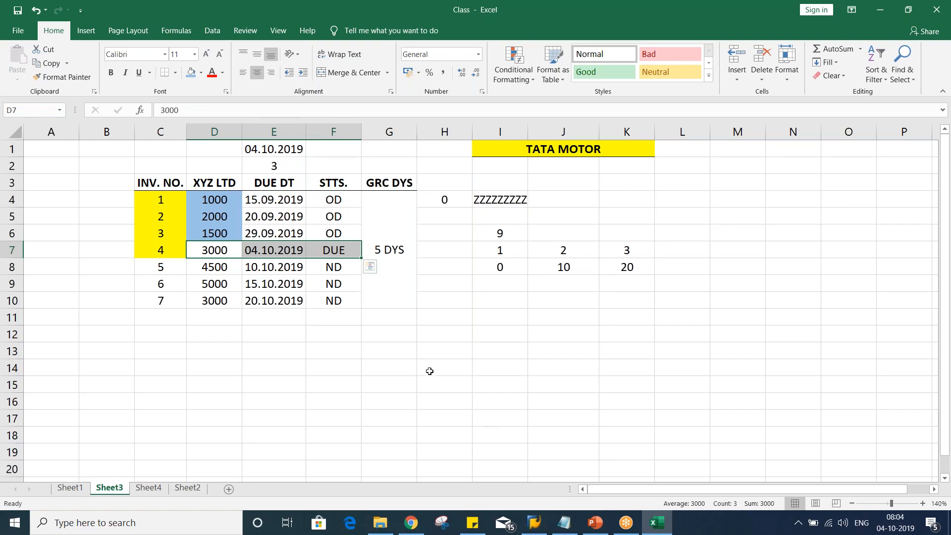
pyautogui.click(468, 336)
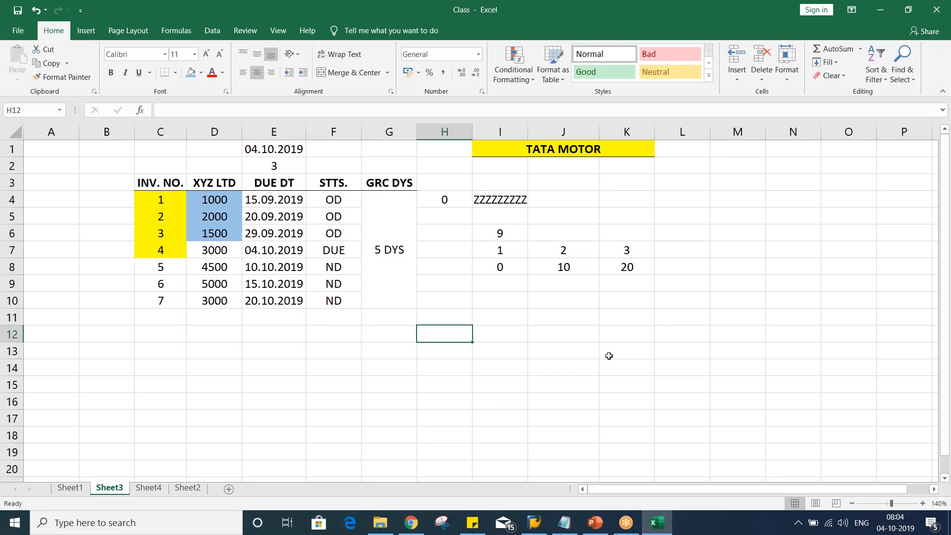
# Switch to SAP Logon and log on to the FICO system with the saved user ID and the account password
pyautogui.click(534, 531)
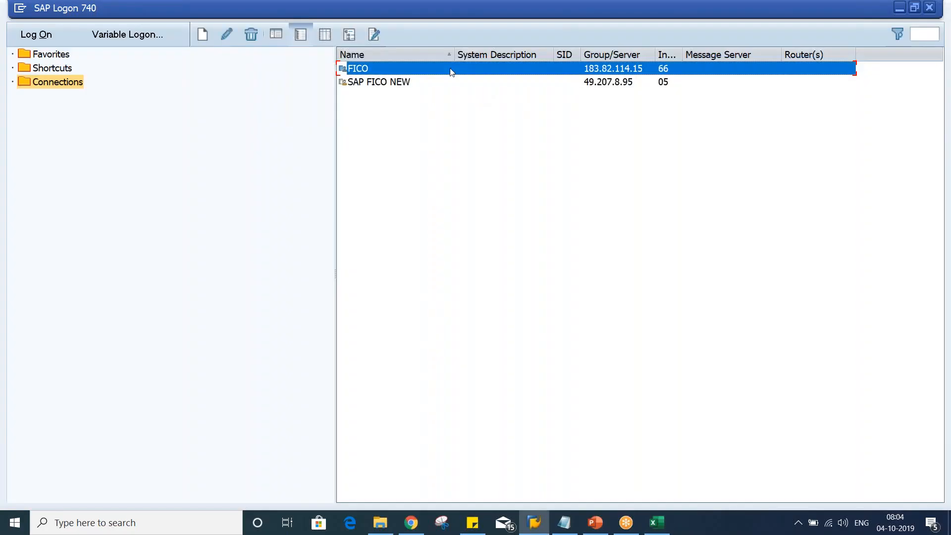
pyautogui.doubleClick(452, 72)
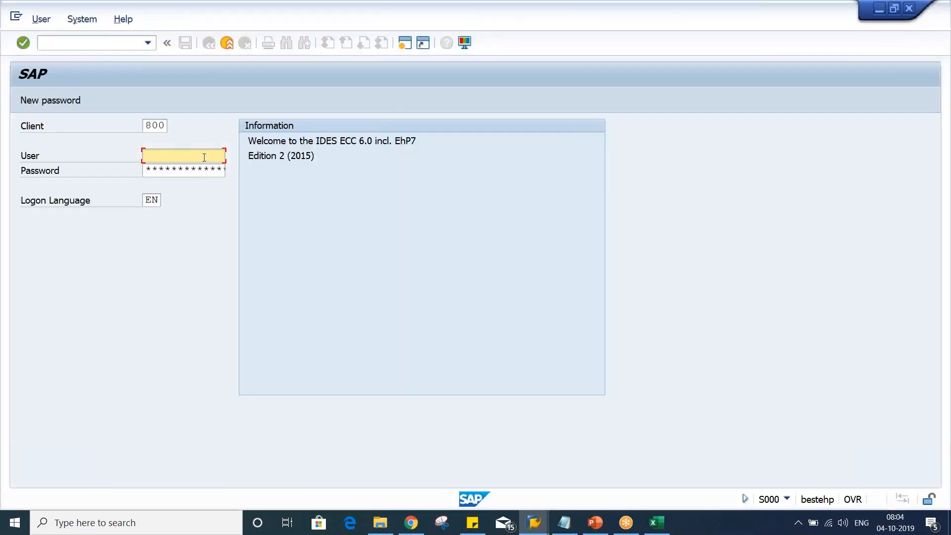
pyautogui.write('f')
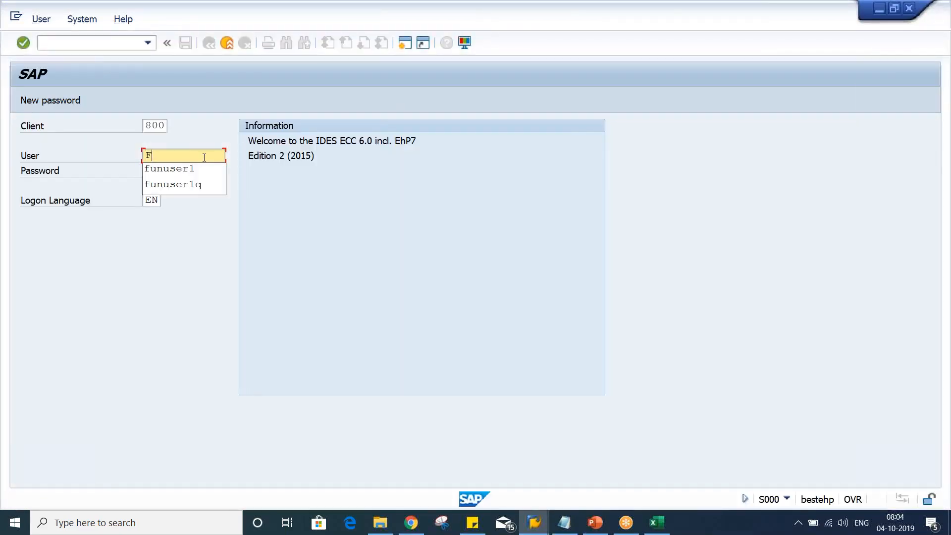
pyautogui.press('Down')
pyautogui.press('Return')
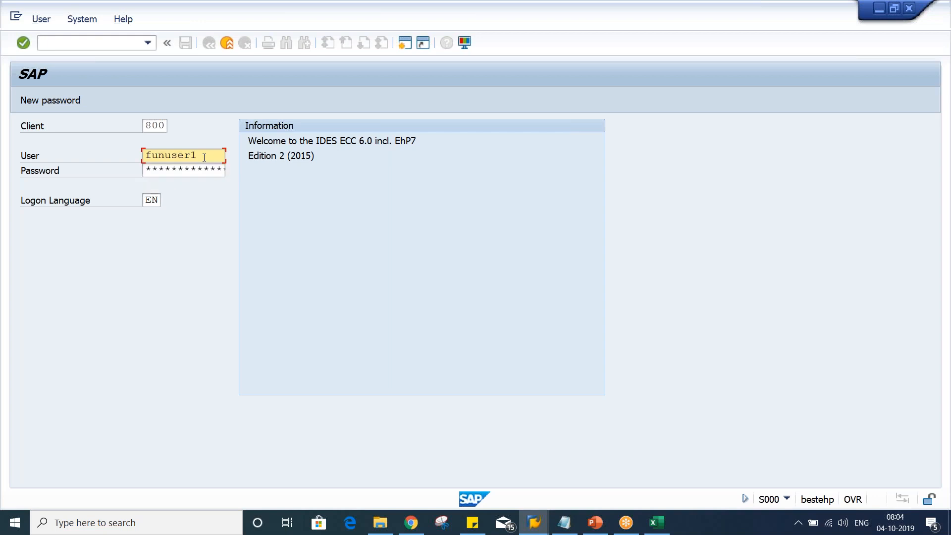
pyautogui.press('Tab')
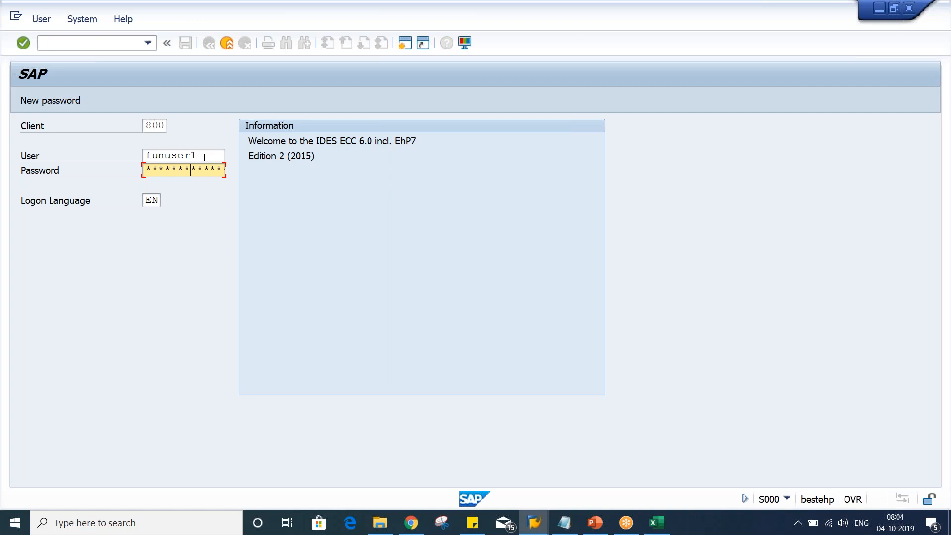
pyautogui.press('Return')
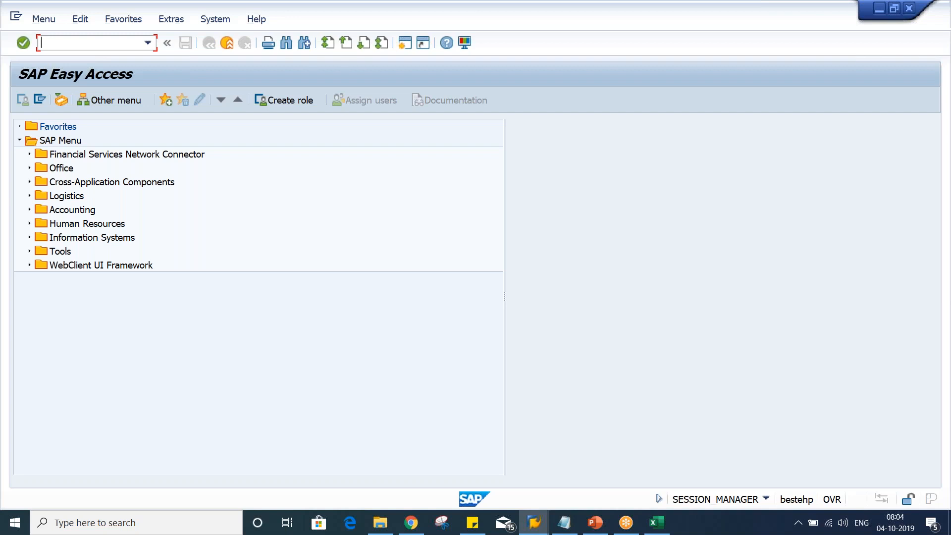
# Open Customer Line Item Display with transaction FBL5N
pyautogui.write('FB')
pyautogui.write('L')
pyautogui.write('N')
pyautogui.press('Return')
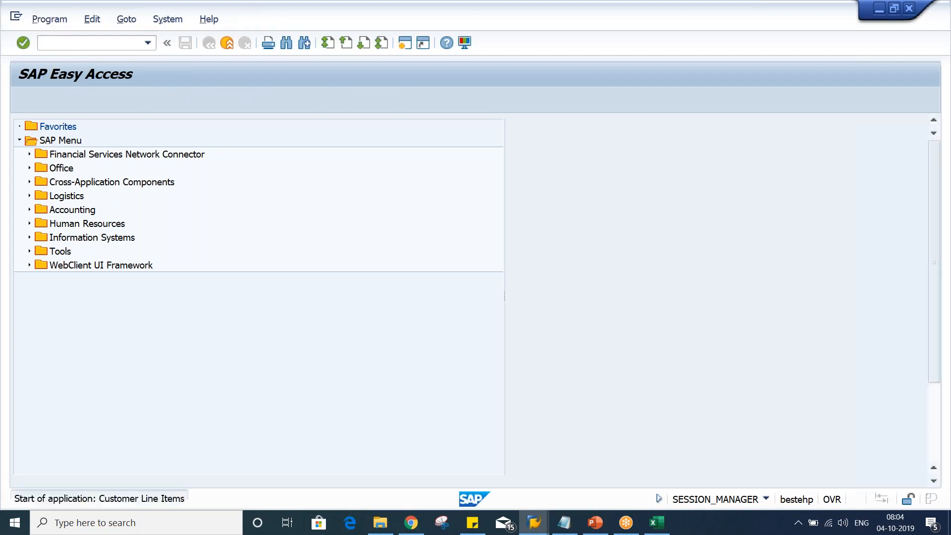
# Choose TEST CUSTOMER_TM02 as the customer account for company code TM02 and run the open items display
pyautogui.press('F4')
pyautogui.press('Return')
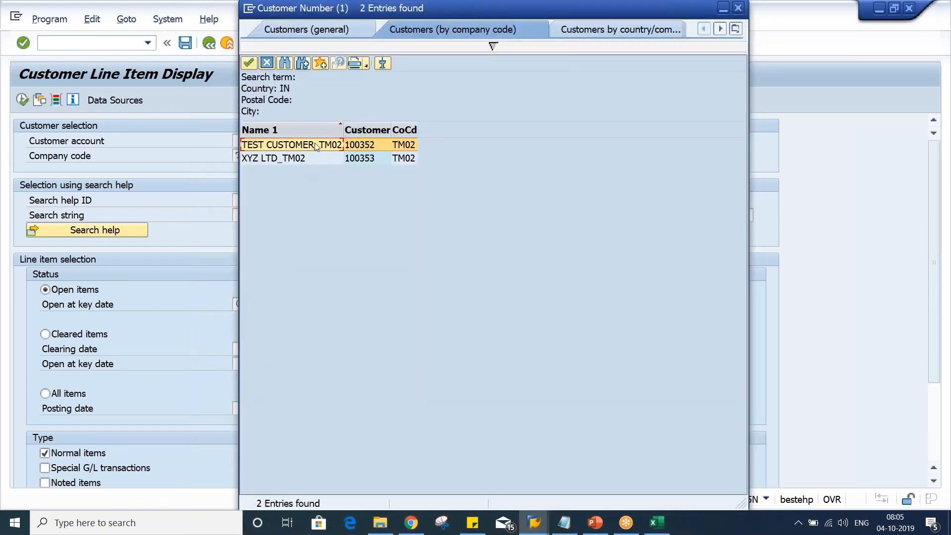
pyautogui.doubleClick(315, 145)
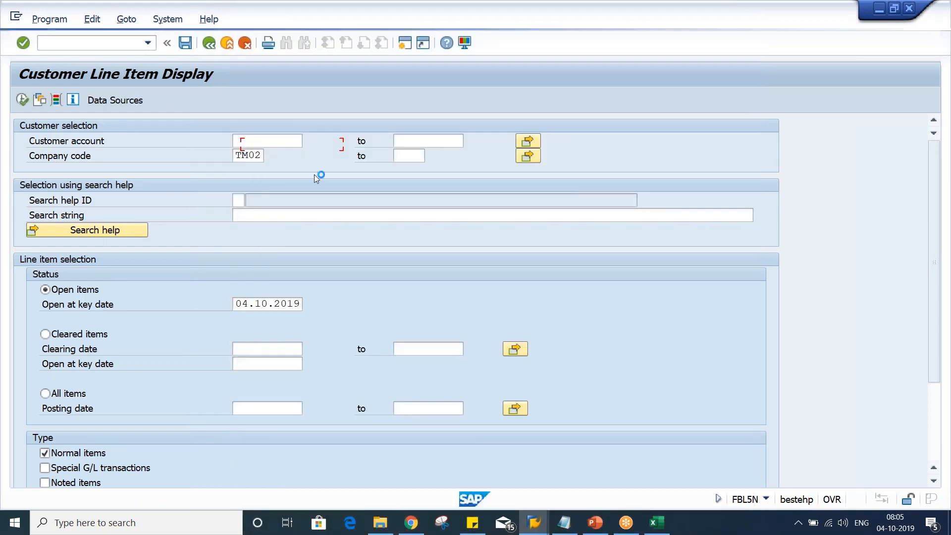
pyautogui.moveTo(293, 140); pyautogui.dragTo(116, 153)
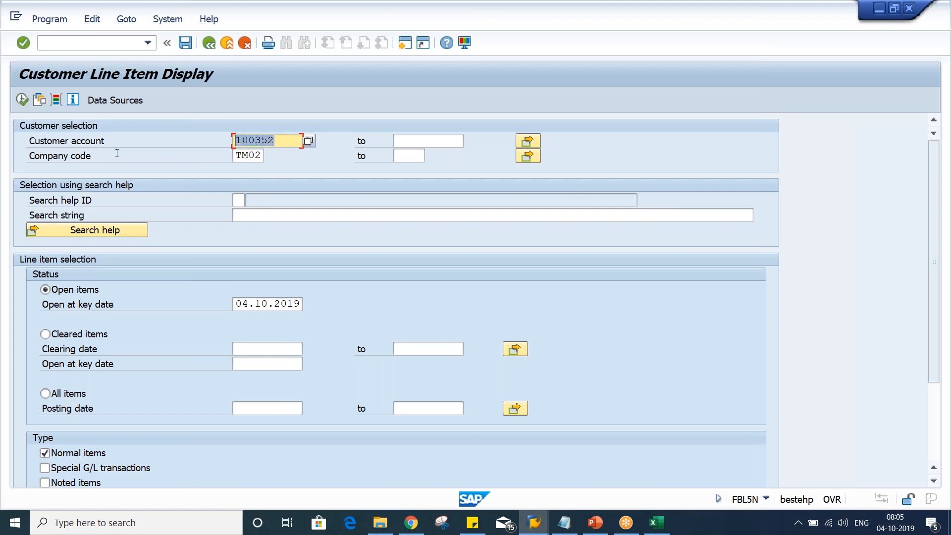
pyautogui.click(22, 101)
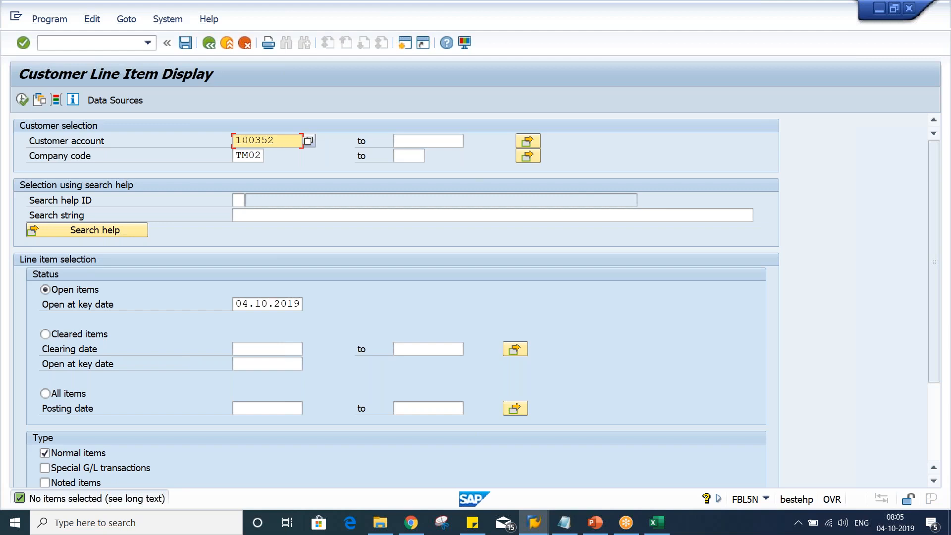
# Open a second SAP session and start customer invoice entry with transaction FB70
pyautogui.click(404, 41)
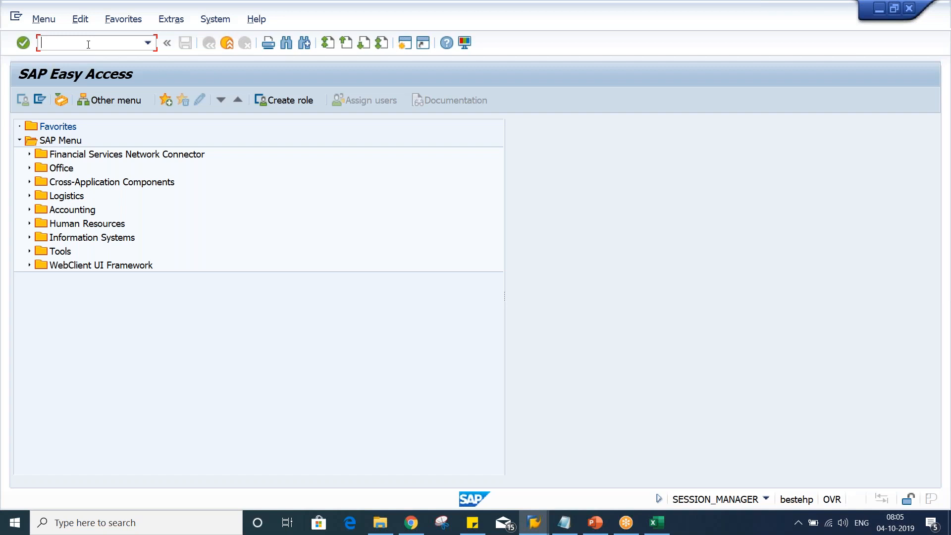
pyautogui.write('FB70')
pyautogui.press('Return')
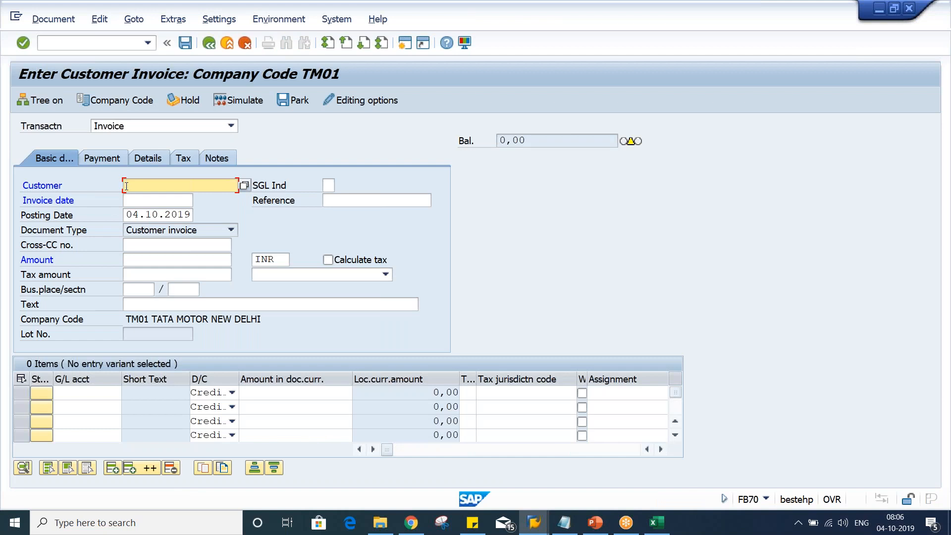
# Change the invoice's company code to TM02 and enter the test customer's account number
pyautogui.write('100')
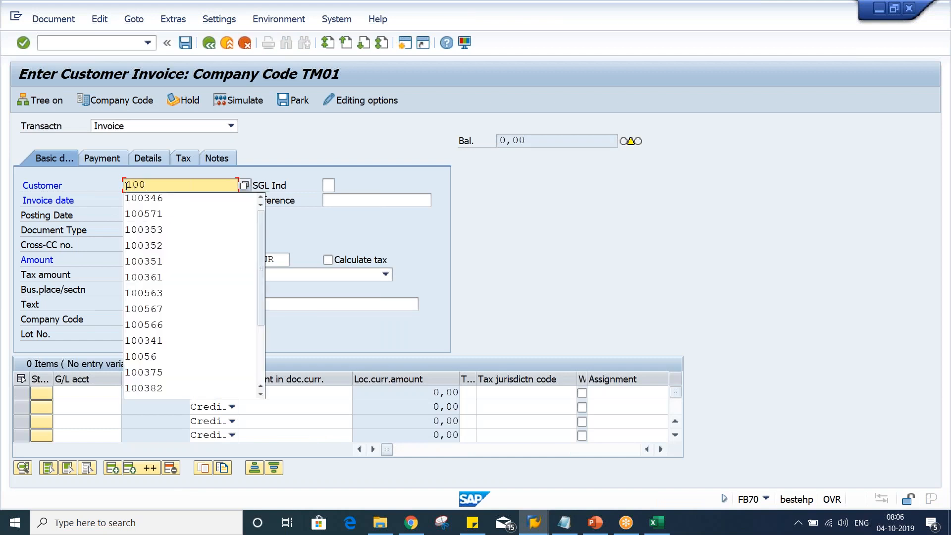
pyautogui.write('352')
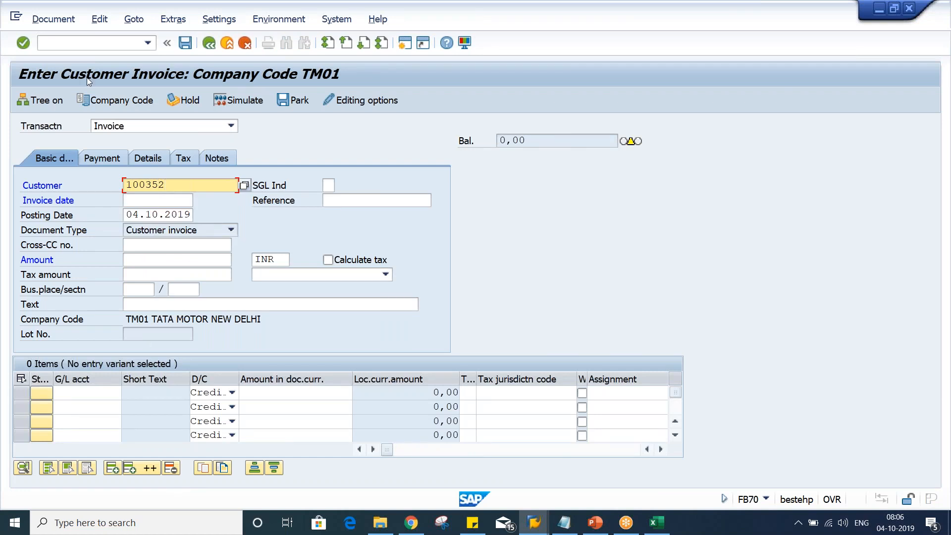
pyautogui.press('Return')
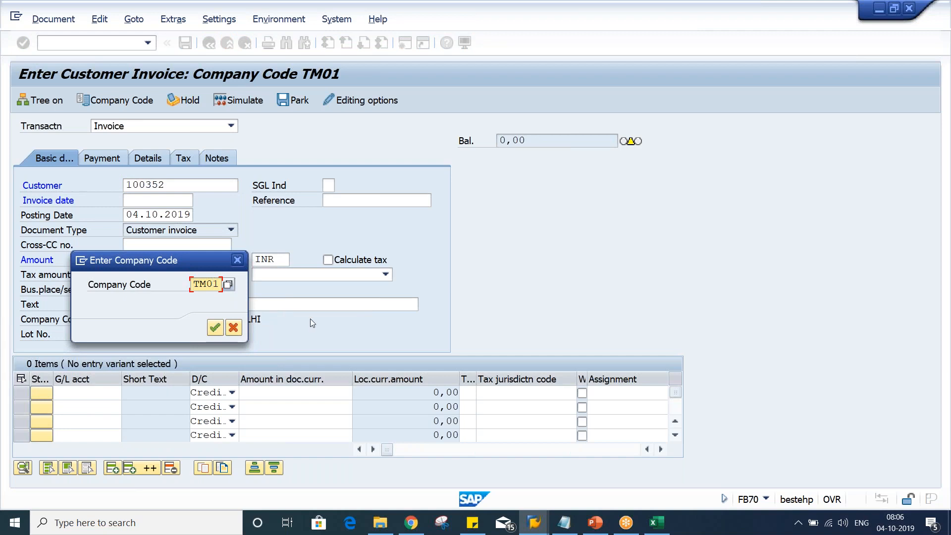
pyautogui.write('2')
pyautogui.press('Return')
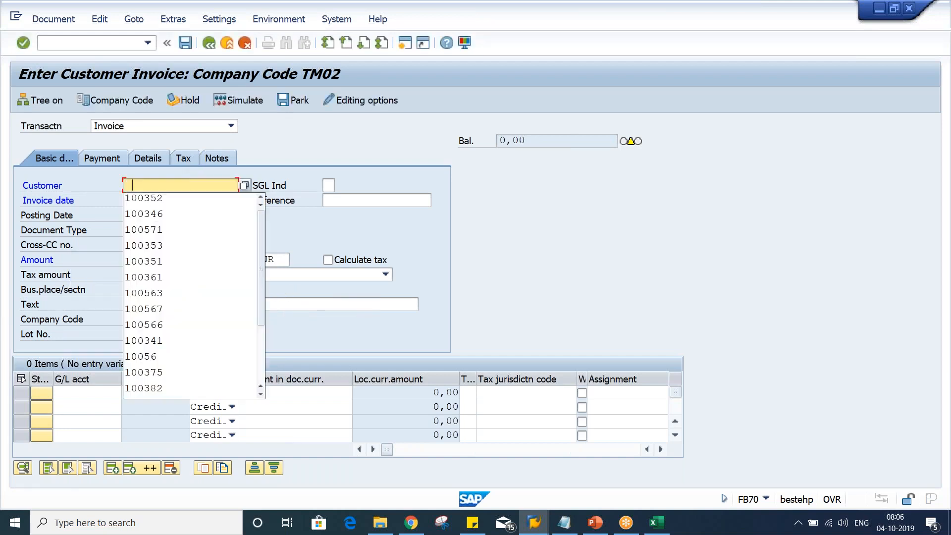
pyautogui.click(175, 196)
# Set the customer invoice date to 15.09.2019
pyautogui.click(157, 200)
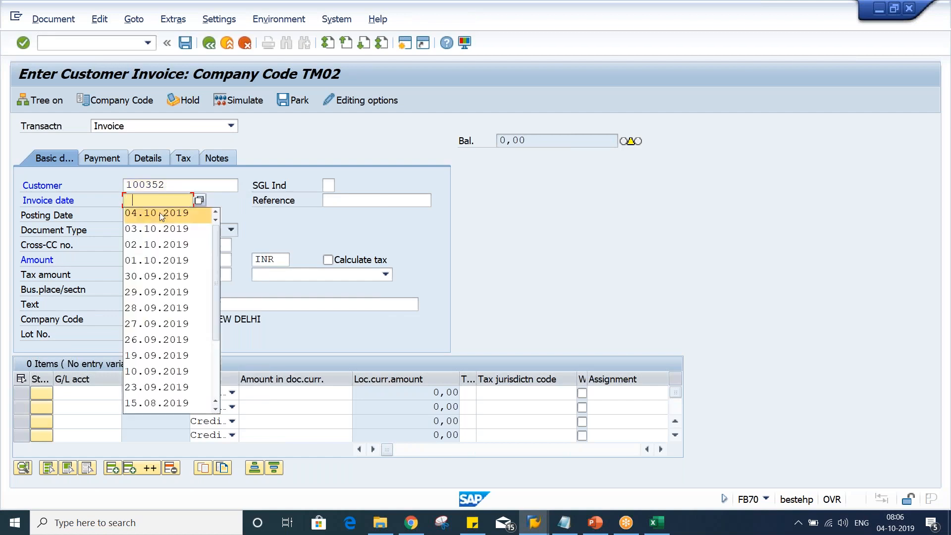
pyautogui.click(159, 213)
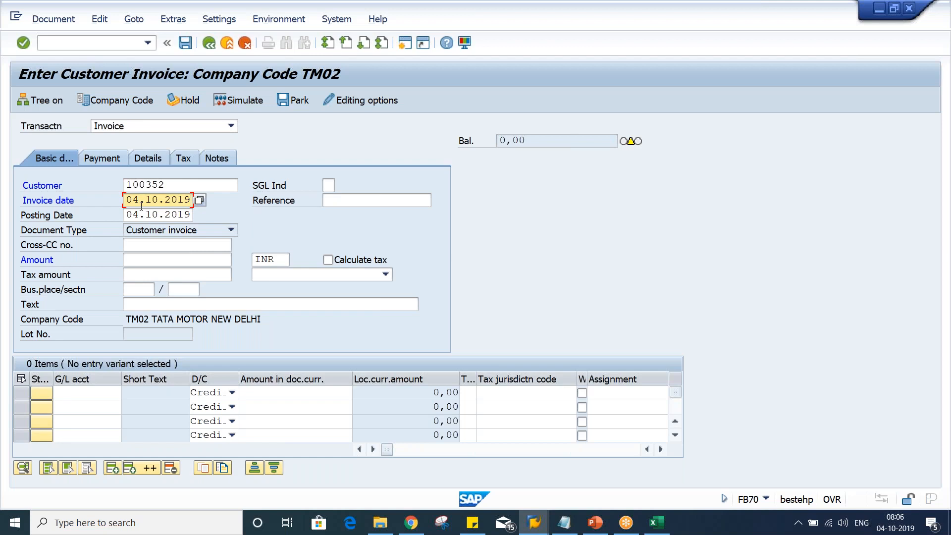
pyautogui.moveTo(125, 200); pyautogui.dragTo(334, 203)
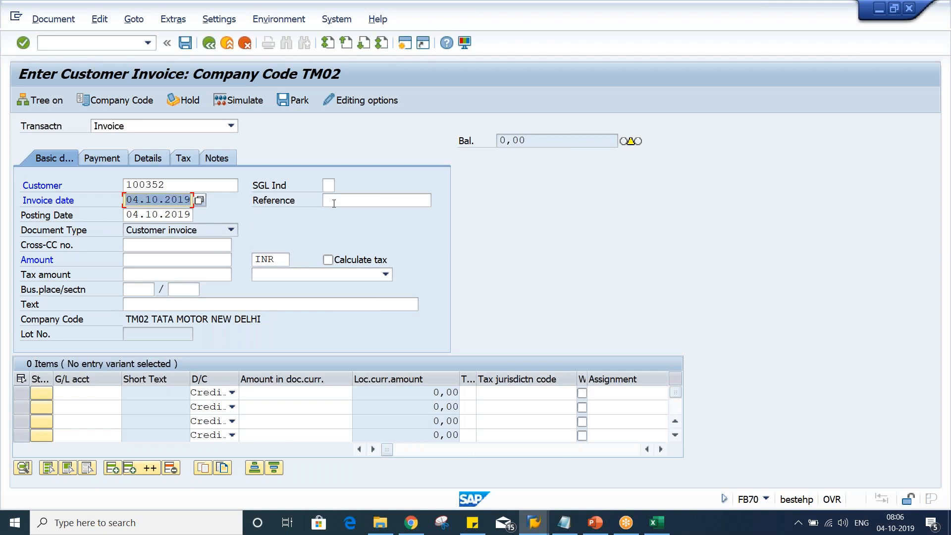
pyautogui.write('15')
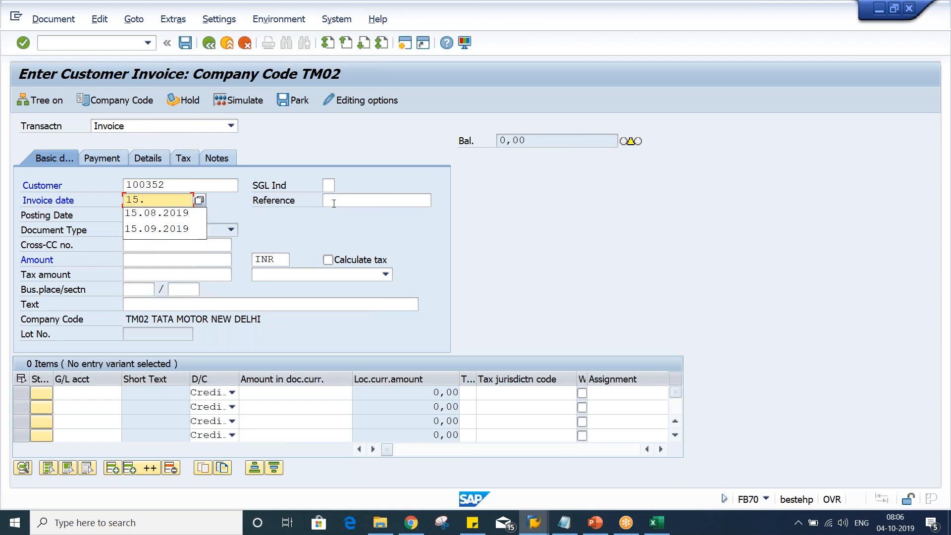
pyautogui.write('.09.2019')
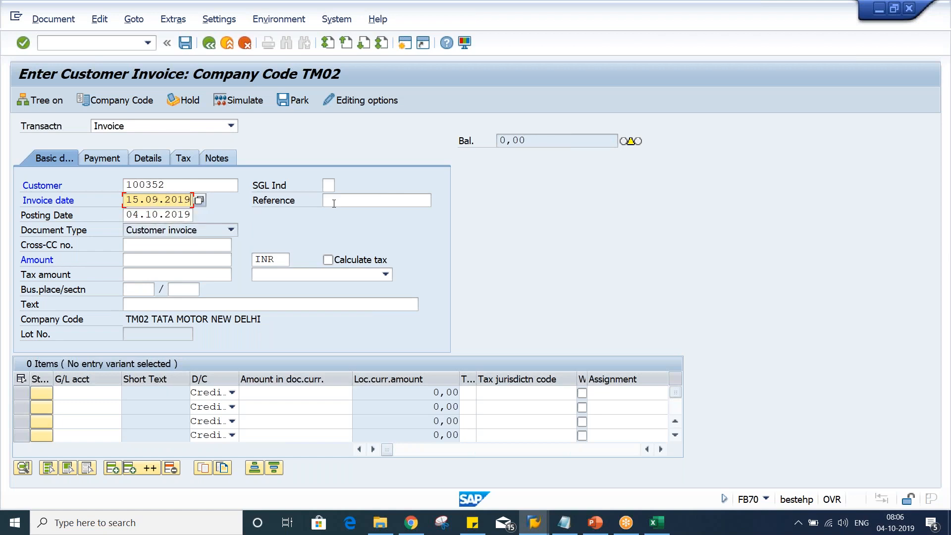
# Set the customer invoice's posting date to 15.09.2019 and its amount to 1000 INR
pyautogui.press('Tab')
pyautogui.press('Tab')
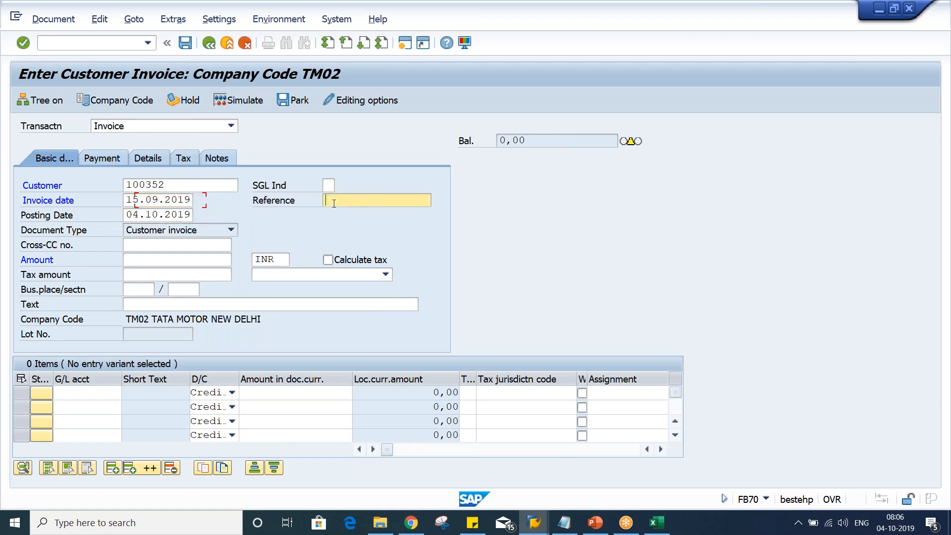
pyautogui.write('15.09.2019')
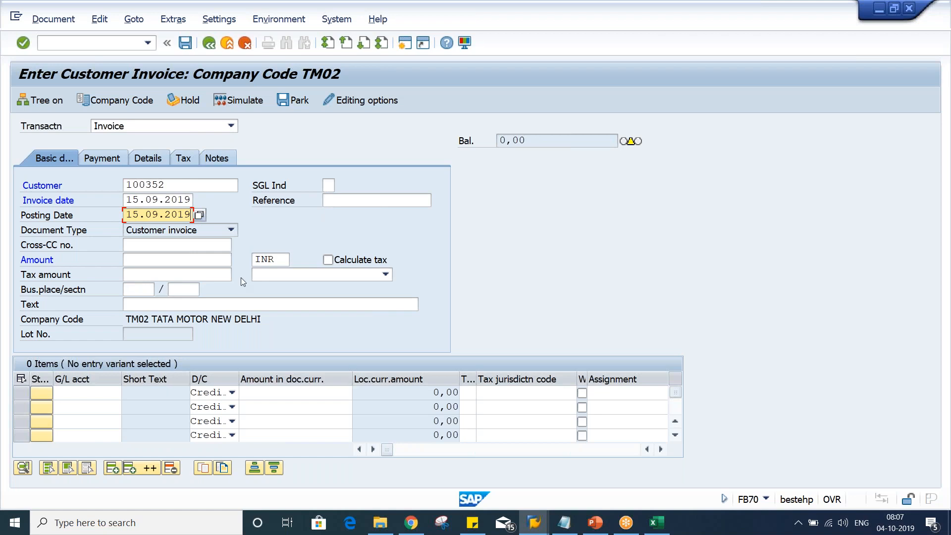
pyautogui.click(170, 259)
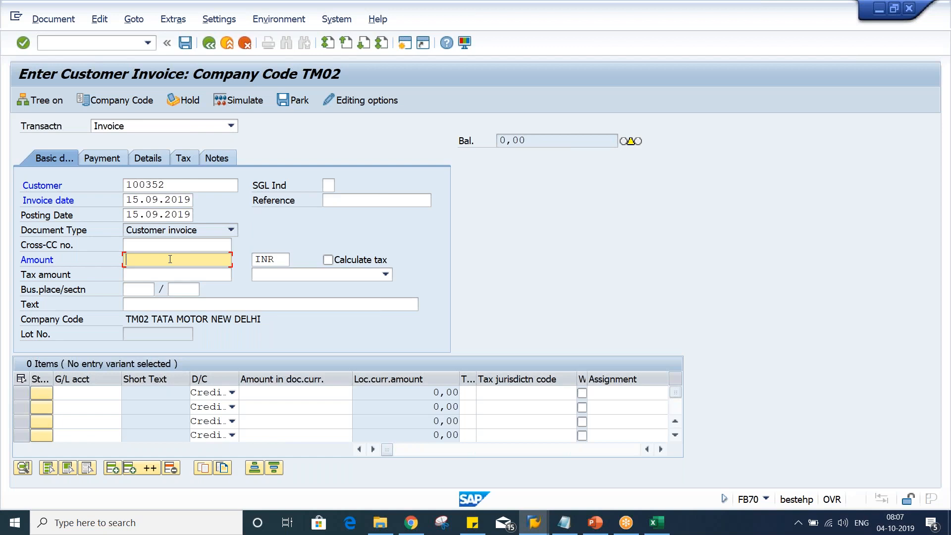
pyautogui.write('1000')
# Enter a credit line item of 1000 on G/L account 3000 and validate the invoice past the date warnings
pyautogui.click(77, 391)
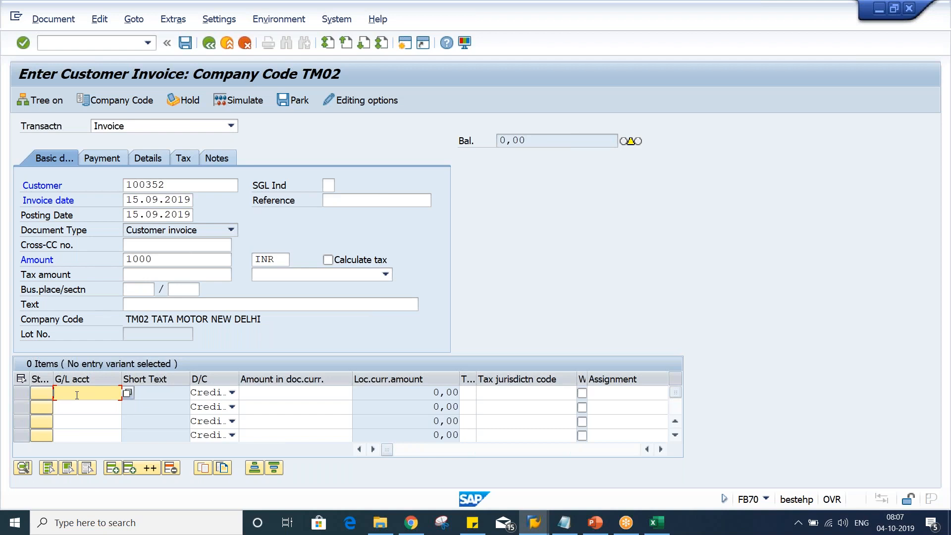
pyautogui.write('3000')
pyautogui.press('Tab')
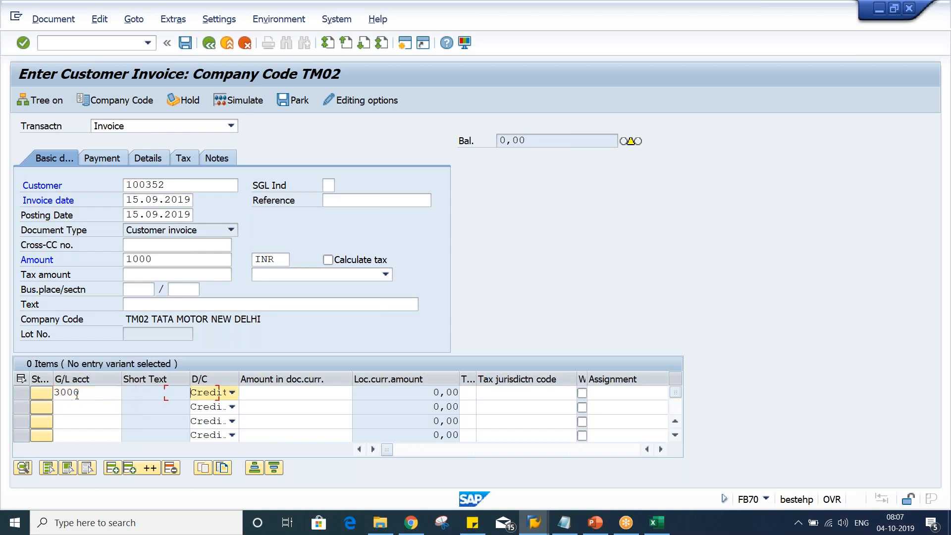
pyautogui.press('Tab')
pyautogui.write('1000')
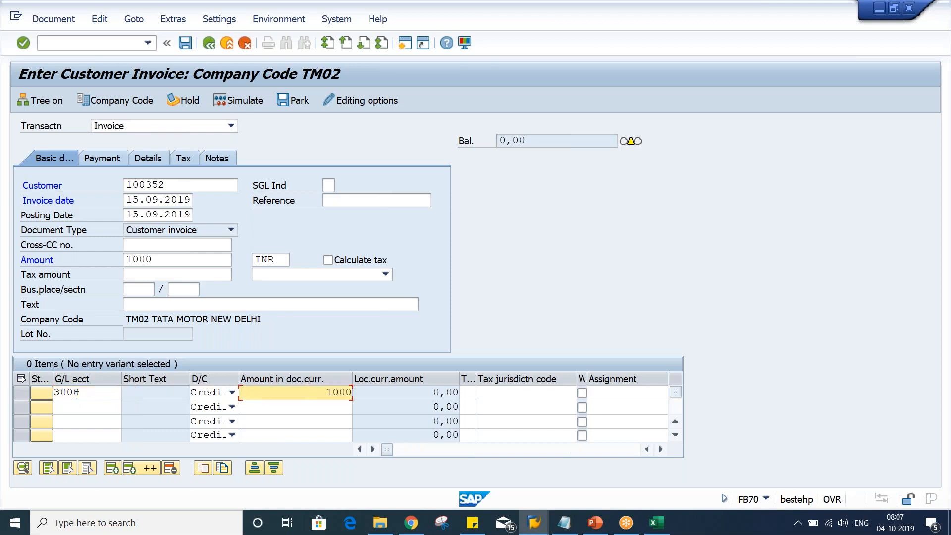
pyautogui.press('Return')
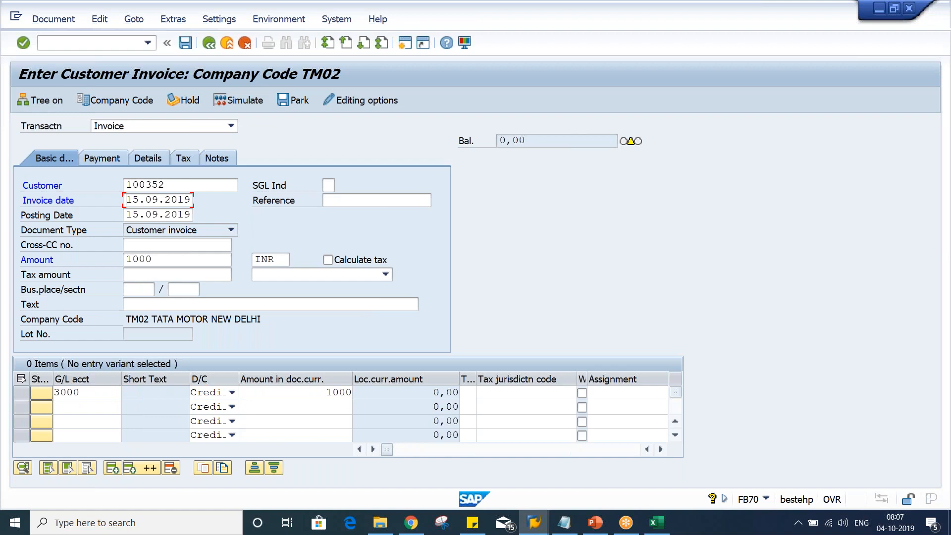
pyautogui.press('Return')
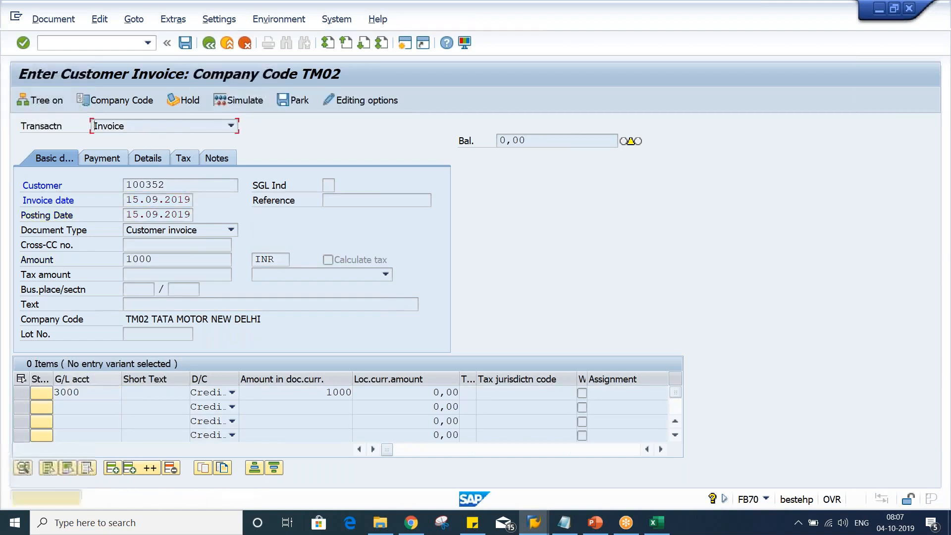
pyautogui.press('Return')
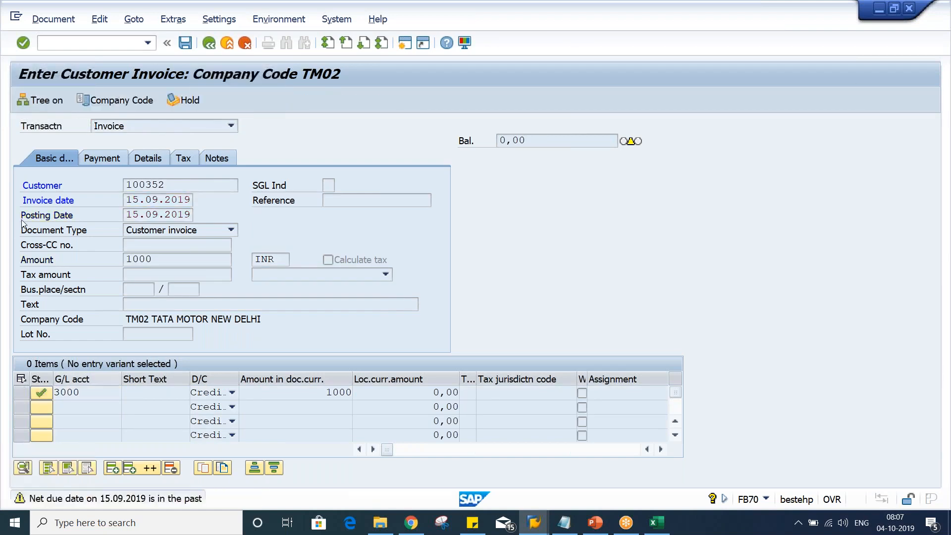
# Simulate the customer invoice and post it in company code TM02
pyautogui.click(101, 158)
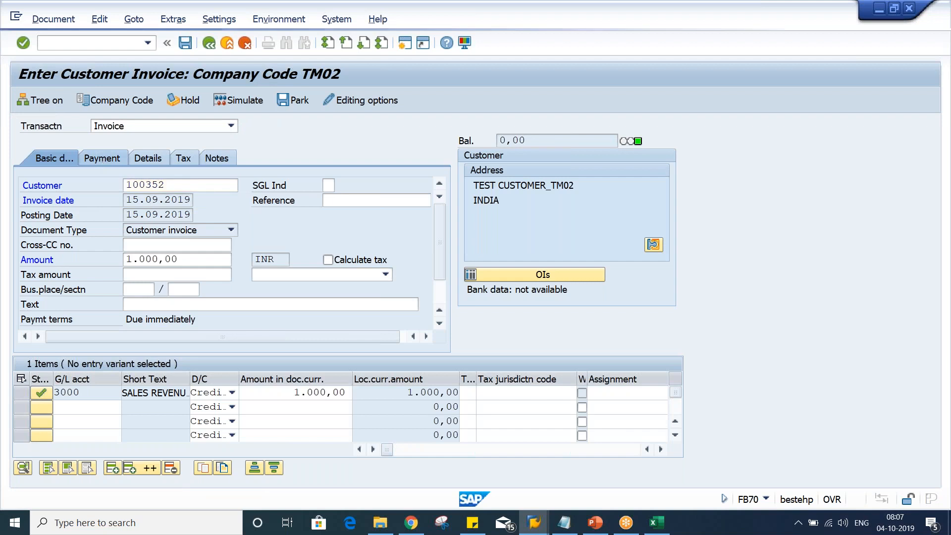
pyautogui.moveTo(325, 186); pyautogui.dragTo(275, 190)
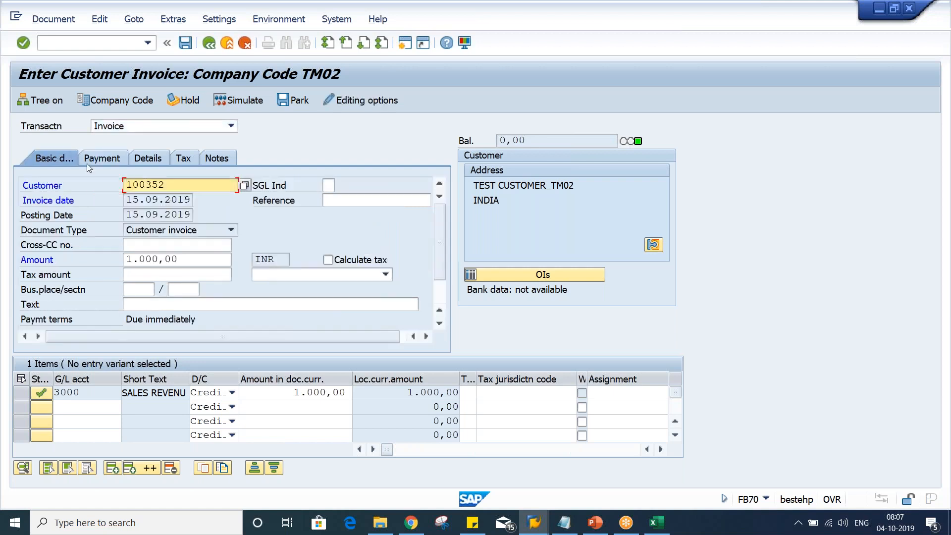
pyautogui.moveTo(128, 200); pyautogui.dragTo(212, 200)
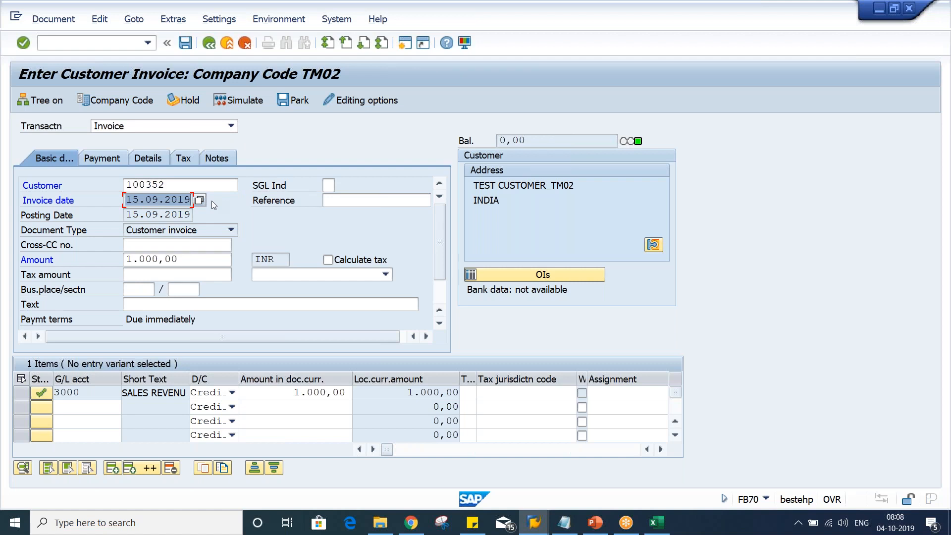
pyautogui.click(240, 99)
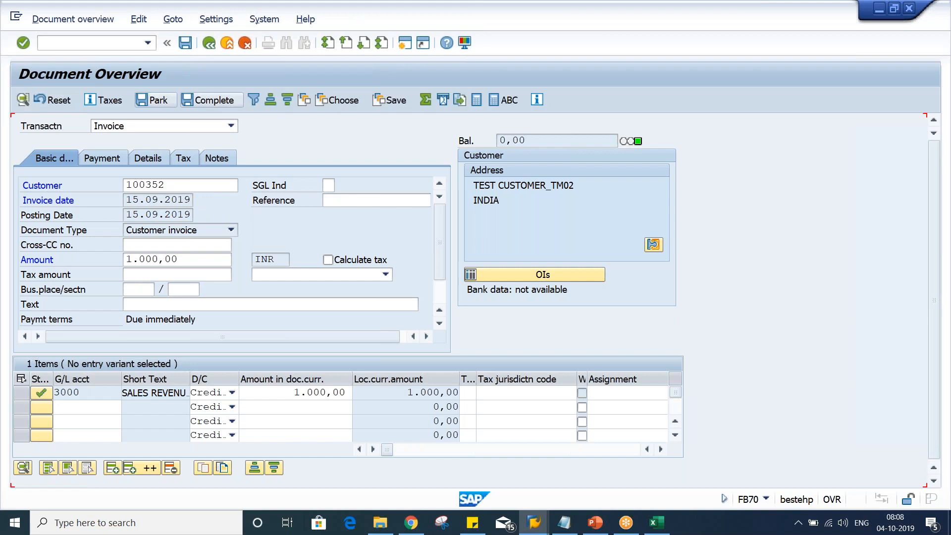
pyautogui.click(185, 43)
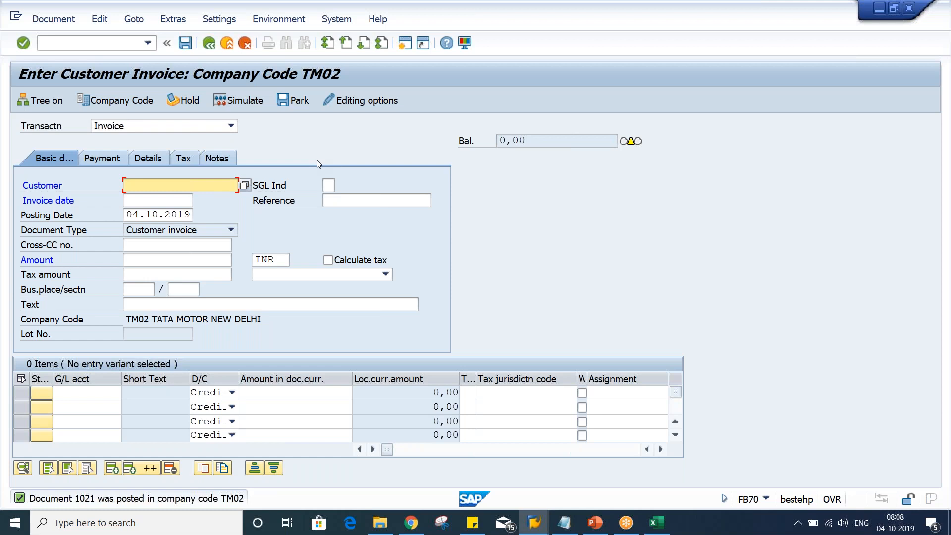
# Open another SAP session, then return to the customer line item session and run the open items display
pyautogui.click(404, 44)
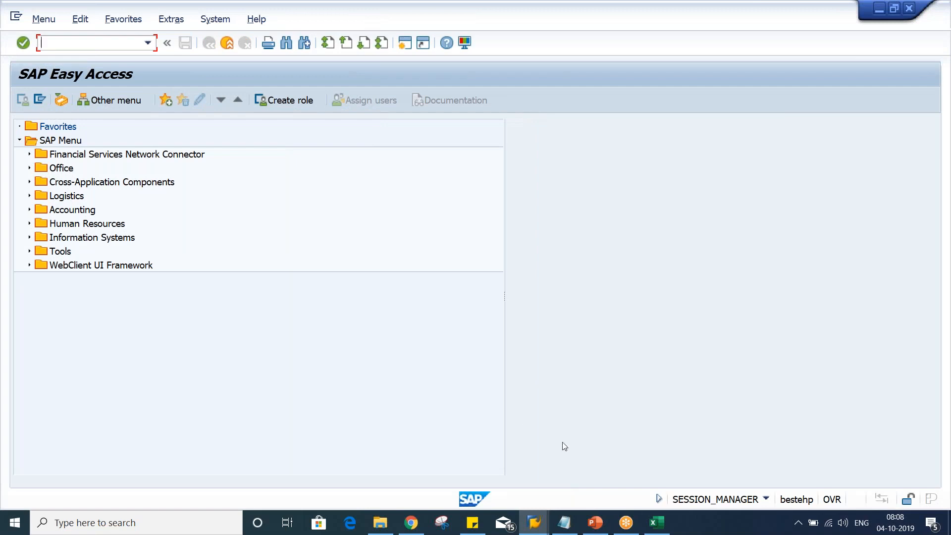
pyautogui.click(545, 532)
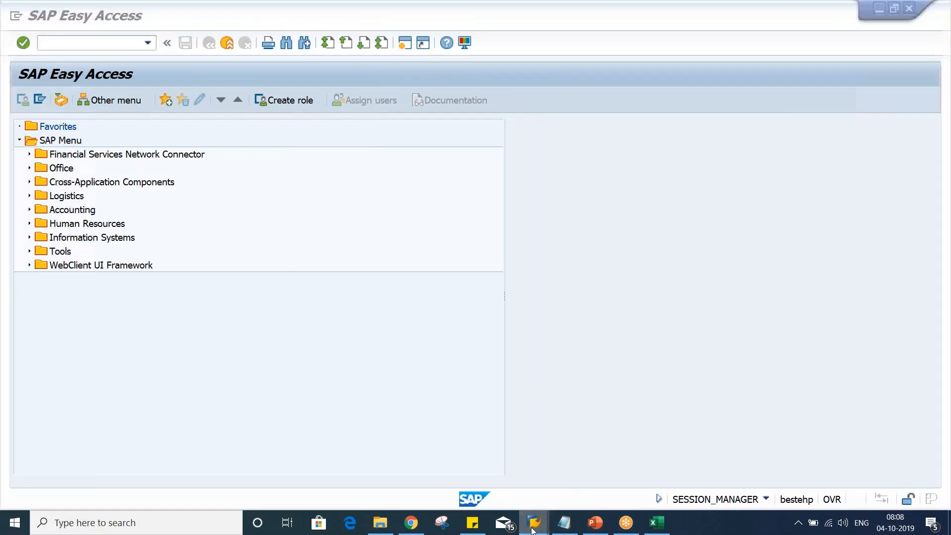
pyautogui.click(468, 475)
pyautogui.click(22, 100)
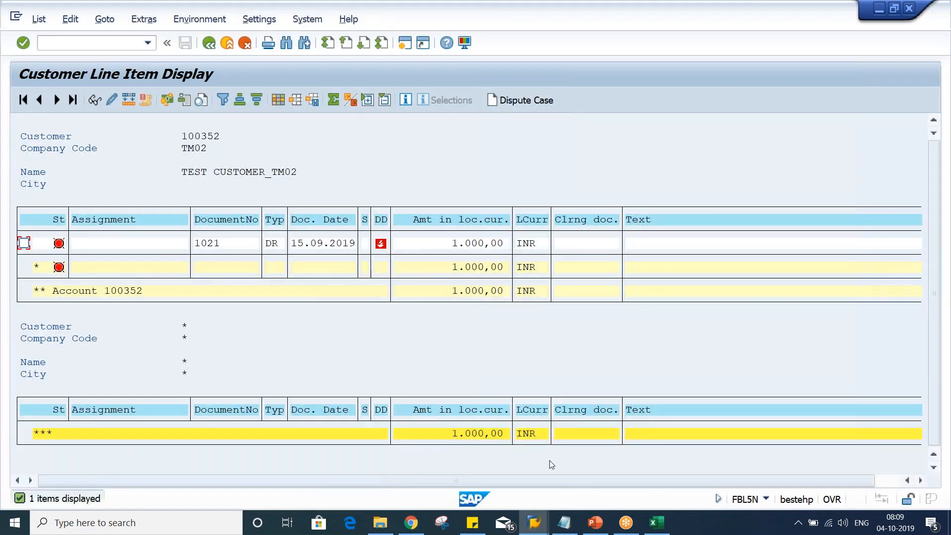
# Switch to the free SAP session and start dunning procedure maintenance with transaction FBMP
pyautogui.click(528, 531)
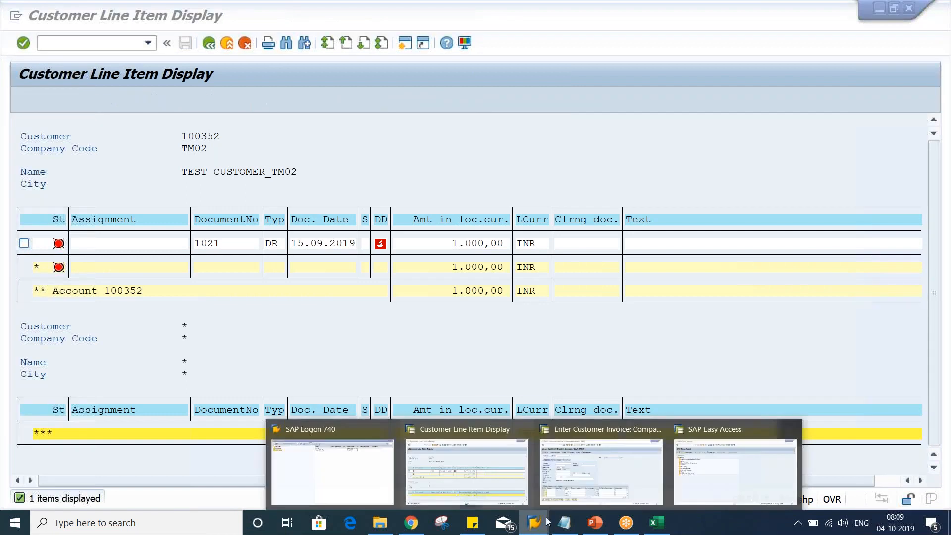
pyautogui.click(733, 471)
pyautogui.click(83, 44)
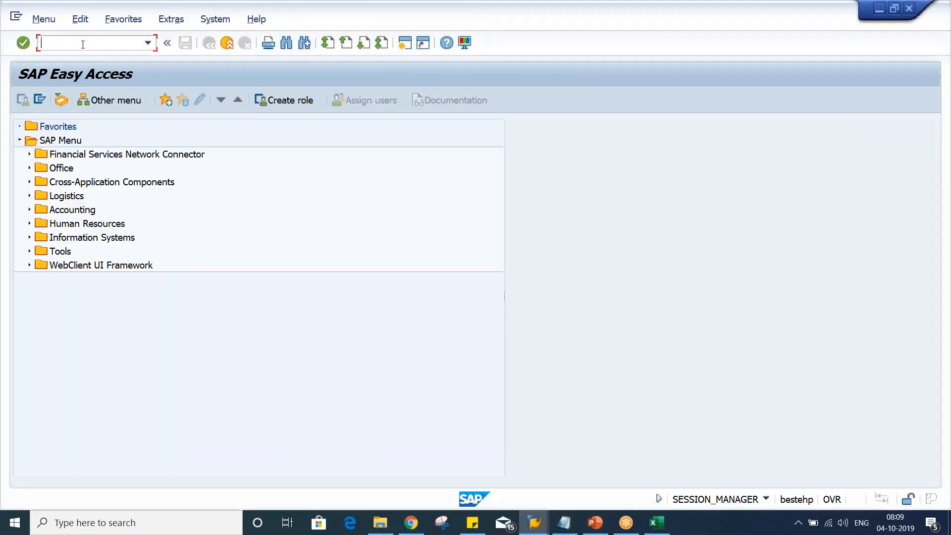
pyautogui.write('FBMP')
pyautogui.press('Return')
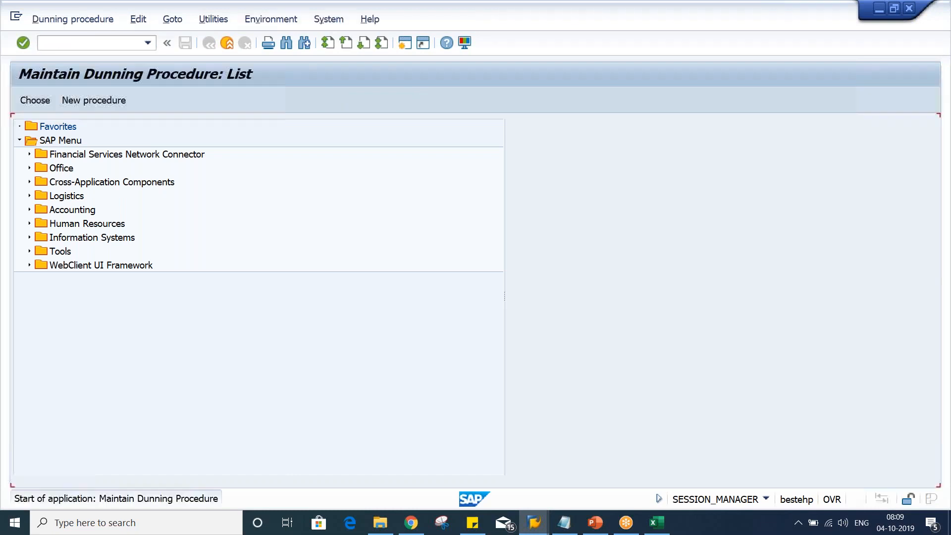
# Create a new dunning procedure TM02 with the name TATA MOTOR DP_TM02
pyautogui.click(98, 102)
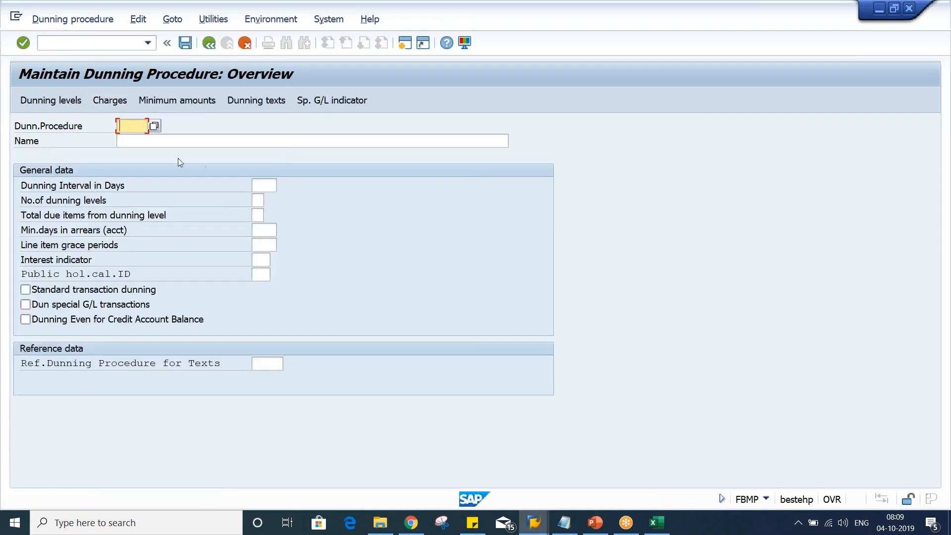
pyautogui.write('TM02')
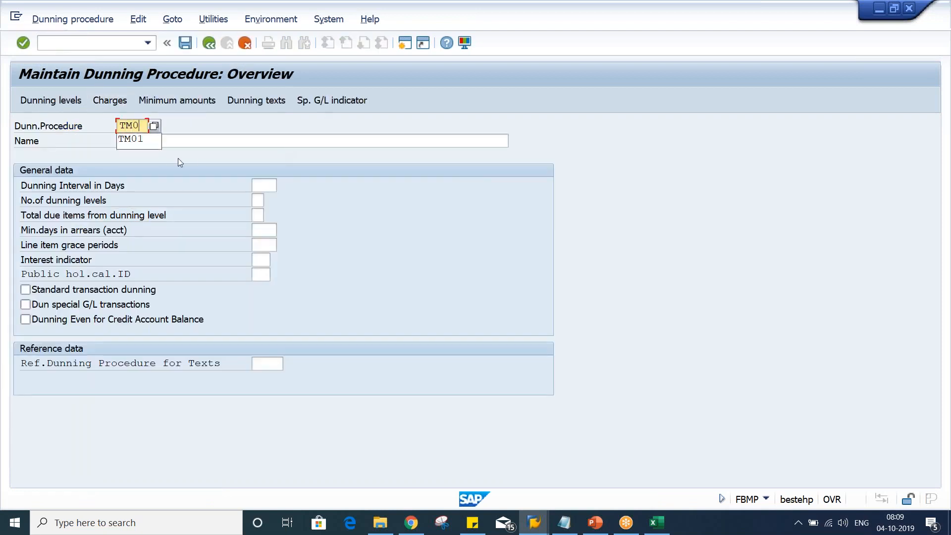
pyautogui.press('Tab')
pyautogui.write('TATA')
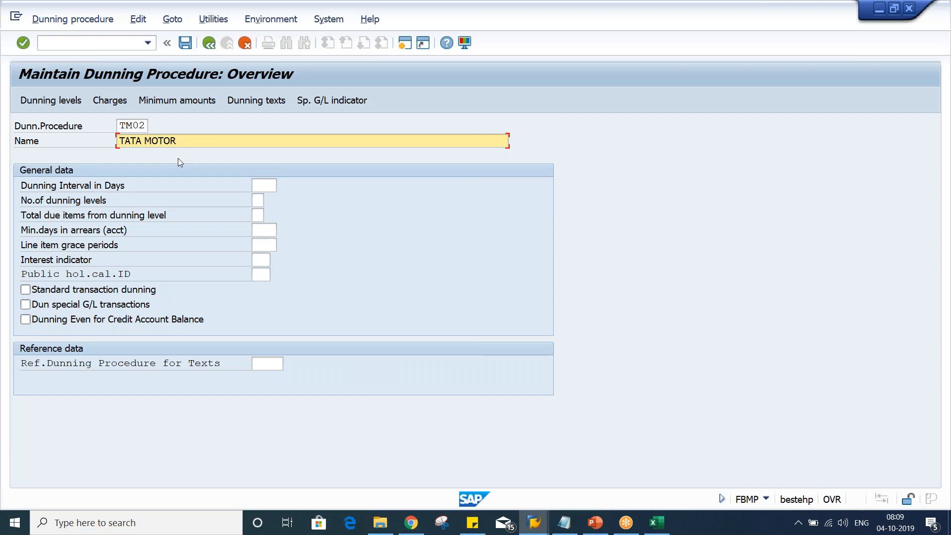
pyautogui.write('MOTOR DP_TM02')
# Set the procedure's dunning interval to 10 days and the number of dunning levels to 3
pyautogui.click(265, 189)
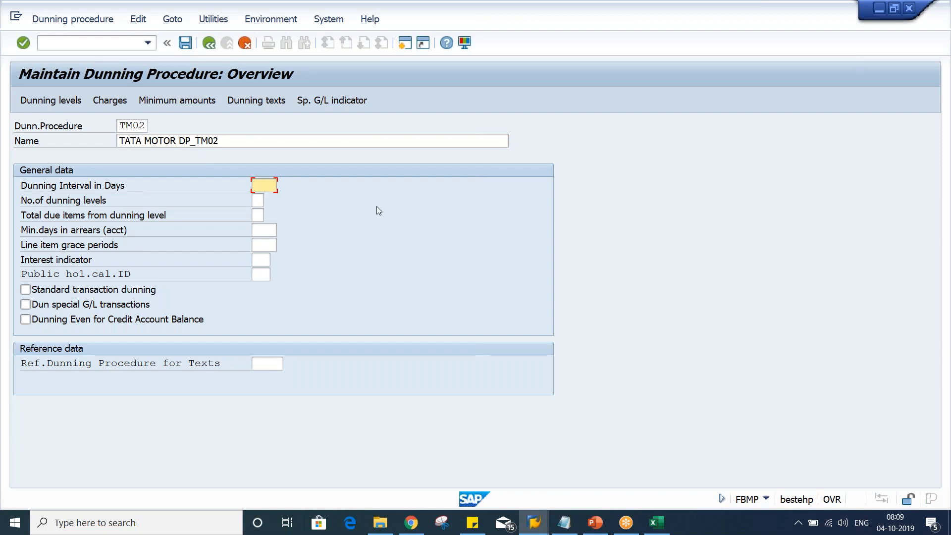
pyautogui.write('10')
pyautogui.press('Tab')
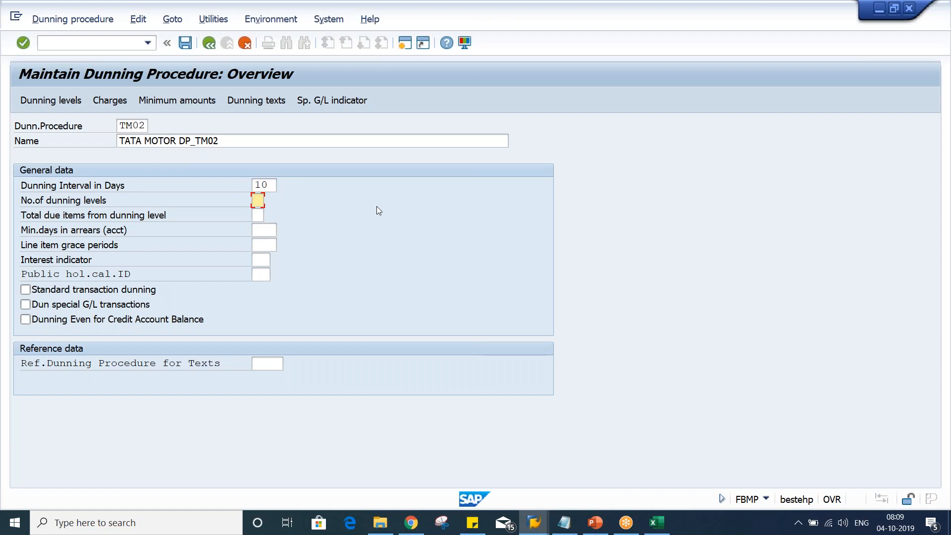
pyautogui.write('3')
pyautogui.press('BackSpace')
pyautogui.write('1')
pyautogui.press('BackSpace')
pyautogui.write('9')
pyautogui.press('BackSpace')
pyautogui.write('3')
# Set the line item grace period of the dunning procedure to 5 days
pyautogui.press('Tab')
pyautogui.press('Tab')
pyautogui.press('Tab')
pyautogui.press('Tab')
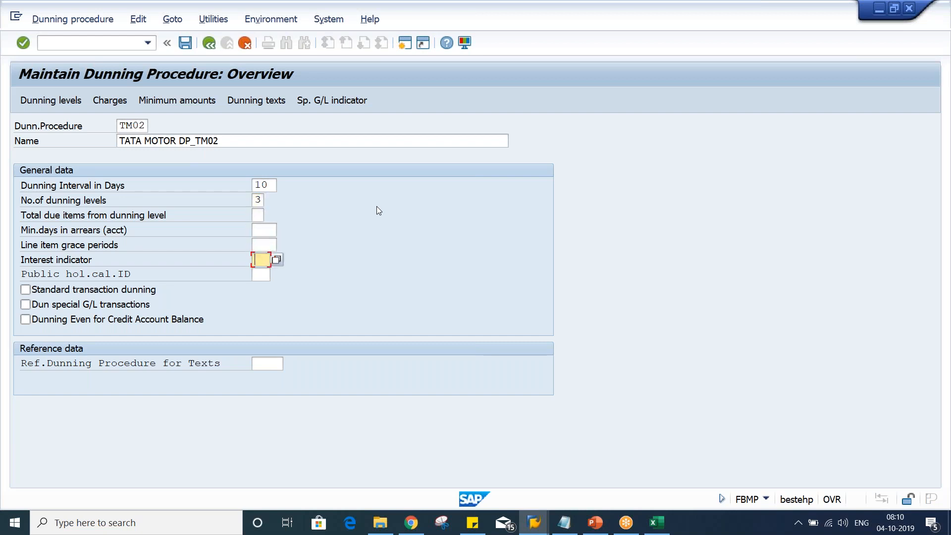
pyautogui.hotkey('shift', 'Tab')
pyautogui.write('5')
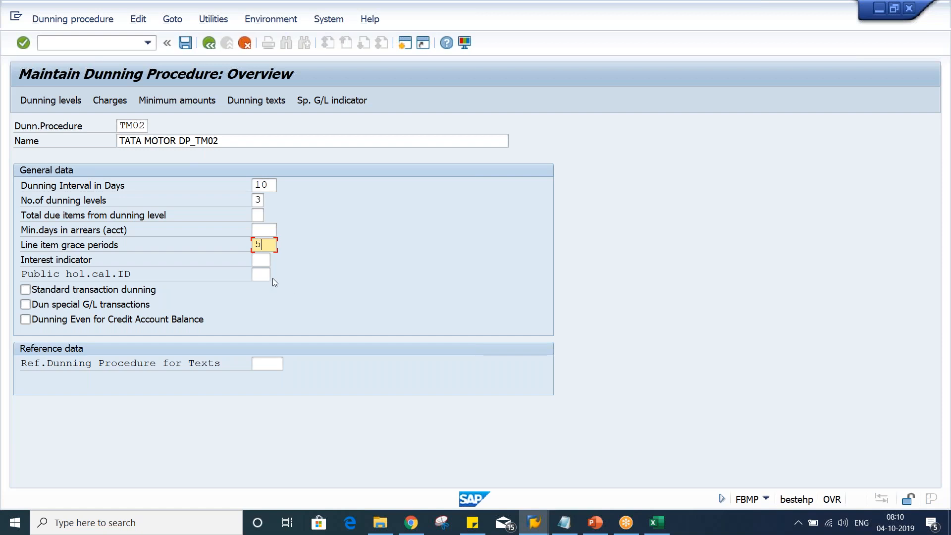
# Set the public holiday calendar ID to 01 and check the invoice example in the Excel workbook Class
pyautogui.click(259, 262)
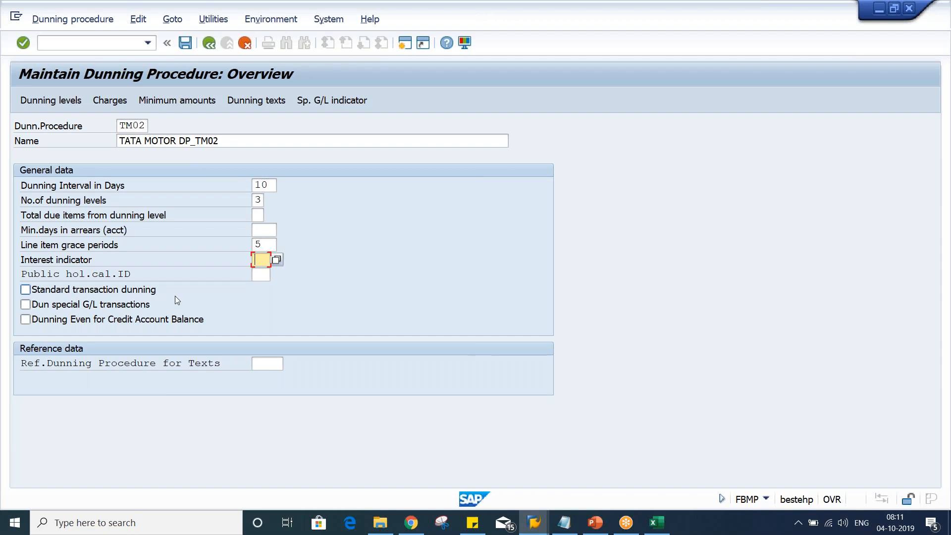
pyautogui.click(260, 274)
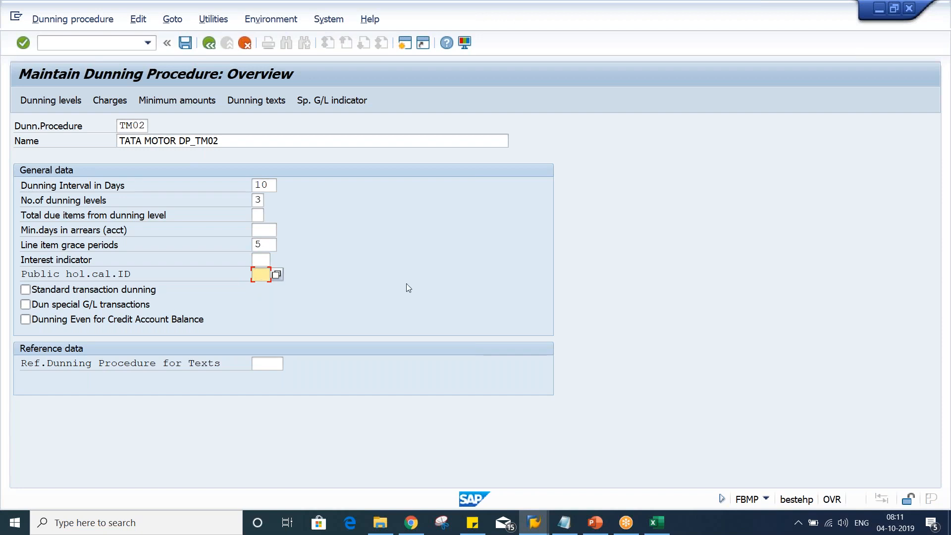
pyautogui.write('01')
pyautogui.moveTo(662, 530)
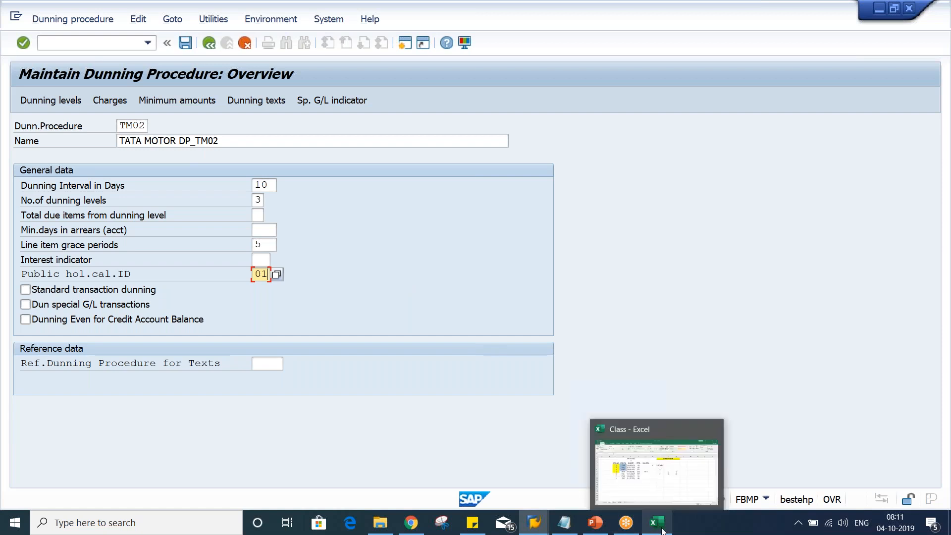
pyautogui.click(674, 496)
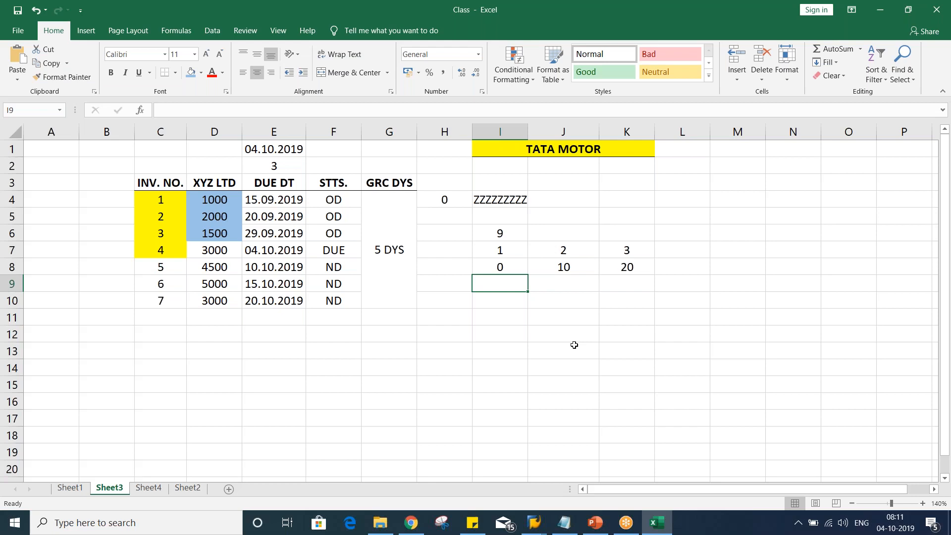
pyautogui.hotkey('alt', 'Tab')
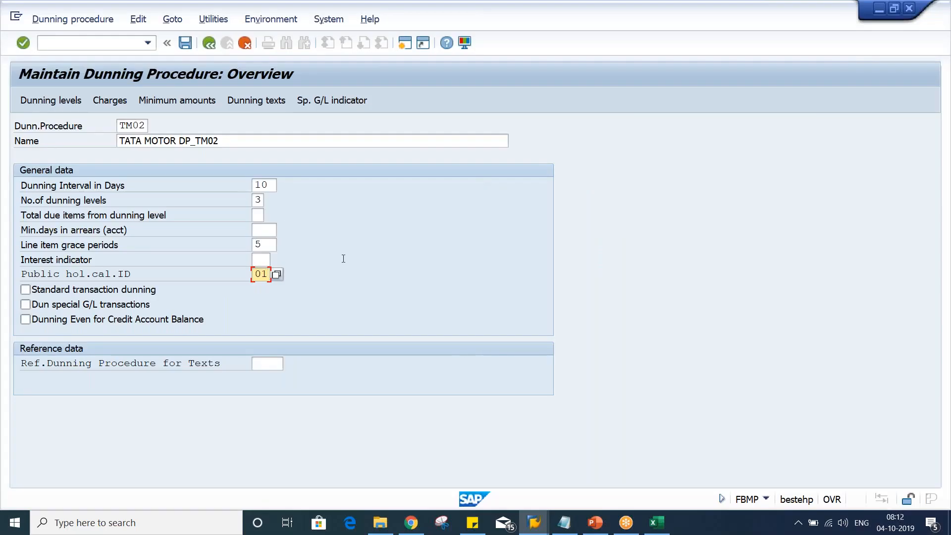
# Enable standard transaction dunning and validate the entries, keeping TM02 as the reference dunning procedure for texts
pyautogui.click(92, 292)
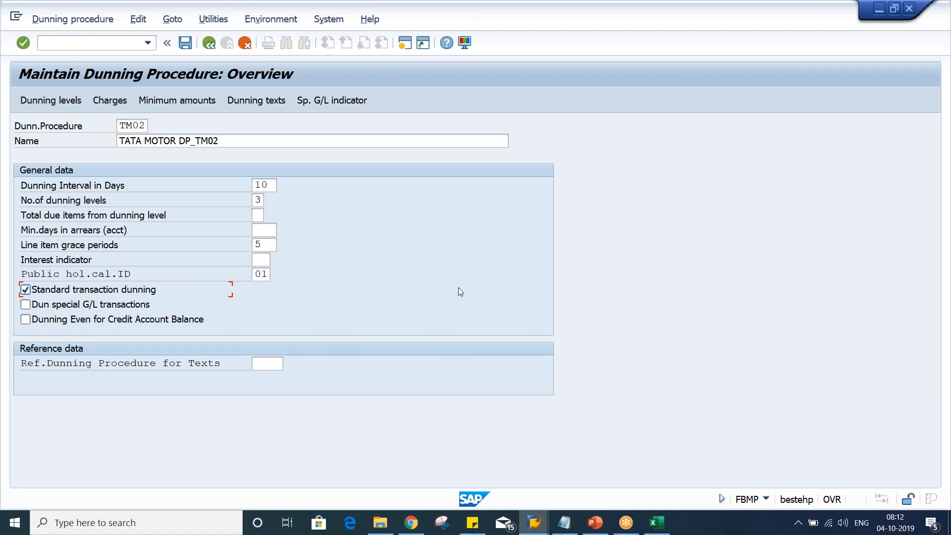
pyautogui.press('Return')
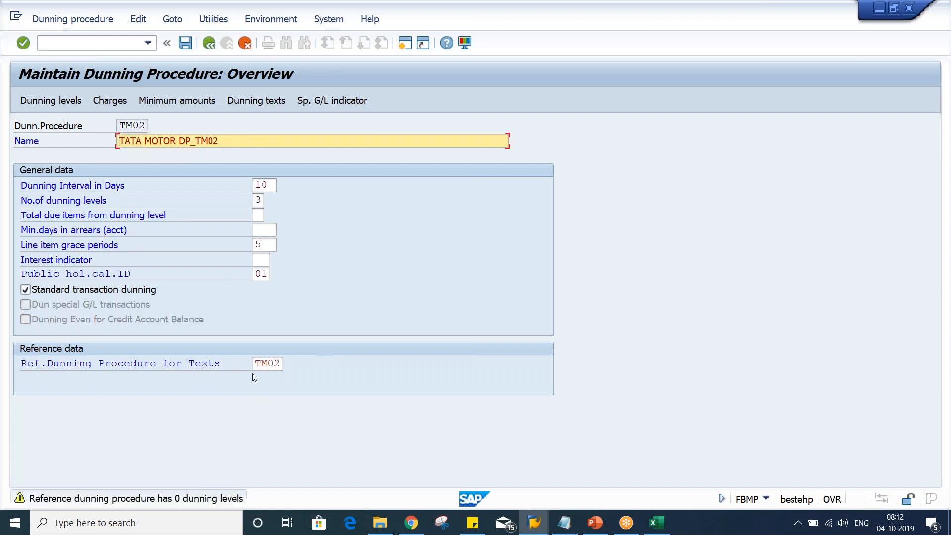
pyautogui.moveTo(256, 362); pyautogui.dragTo(332, 363)
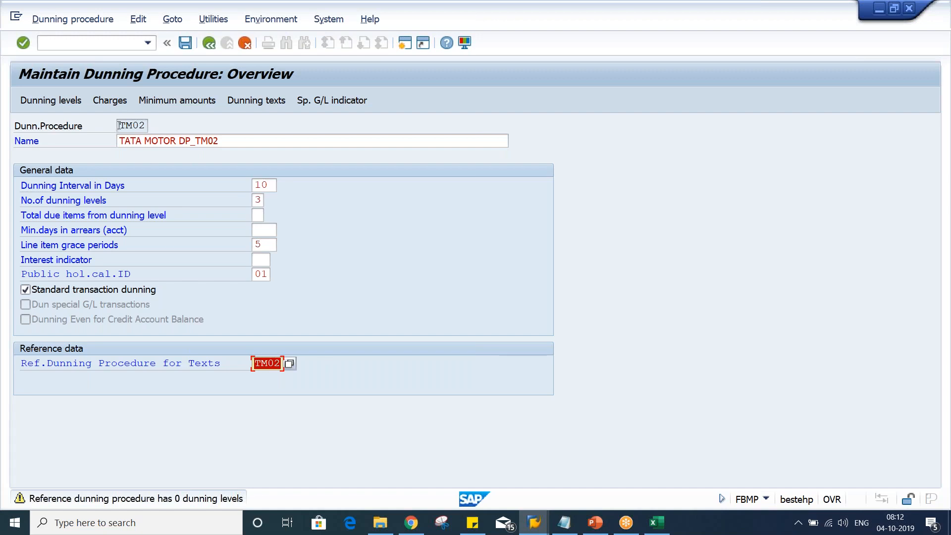
# Confirm TM02 as the reference dunning procedure for texts and open its dunning levels to check the days in arrears
pyautogui.moveTo(120, 124); pyautogui.dragTo(233, 128)
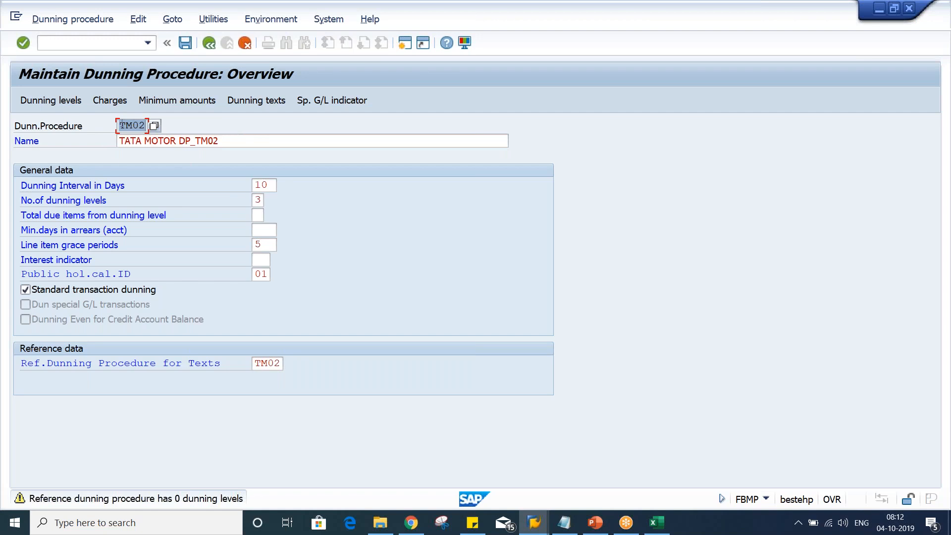
pyautogui.doubleClick(257, 364)
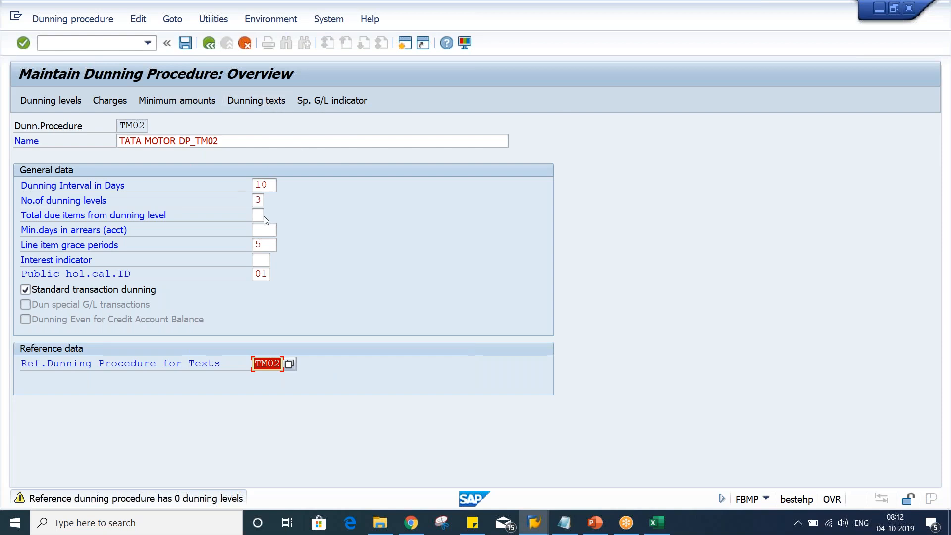
pyautogui.click(258, 365)
pyautogui.press('Return')
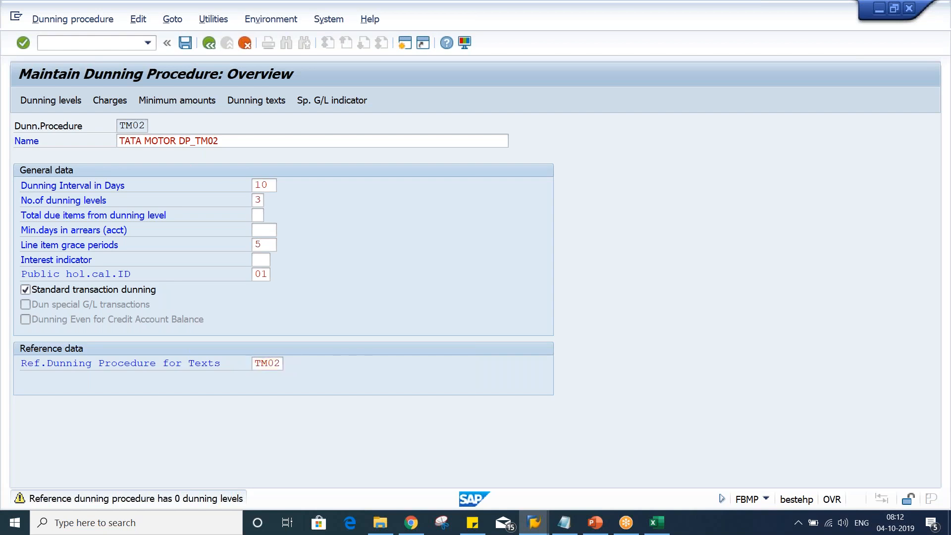
pyautogui.click(49, 100)
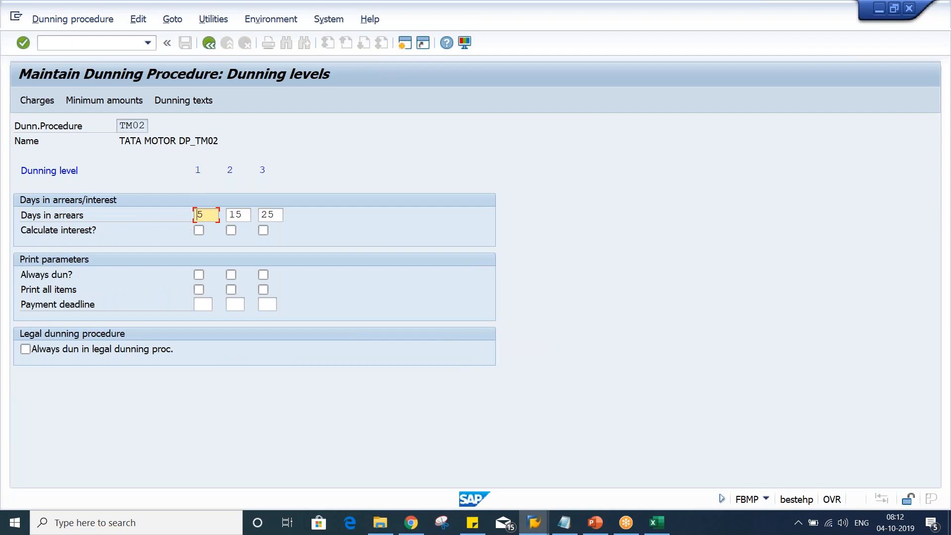
pyautogui.write('5')
pyautogui.press('Tab')
pyautogui.press('Tab')
pyautogui.click(206, 219)
# Switch to the Excel workbook Class and set the interval in cell I6, above the dunning levels, to 10
pyautogui.click(657, 522)
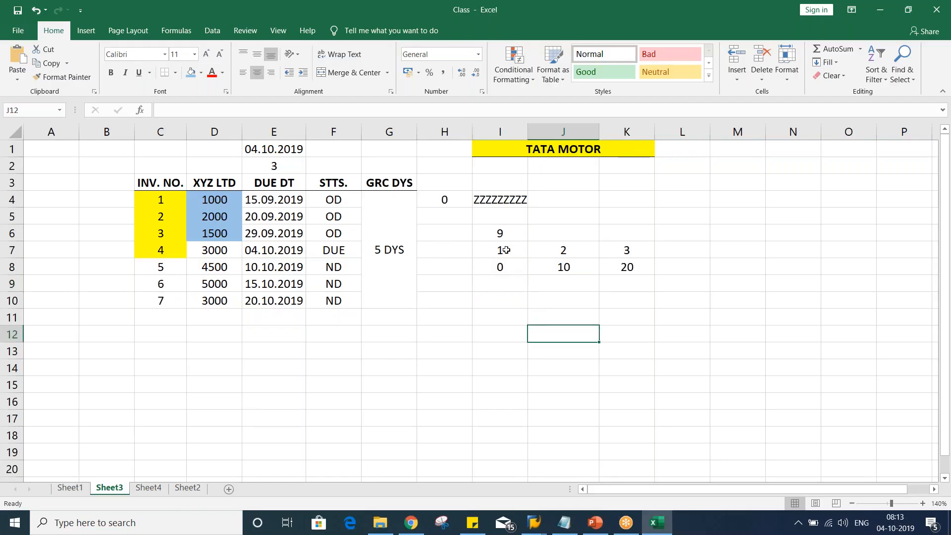
pyautogui.click(508, 232)
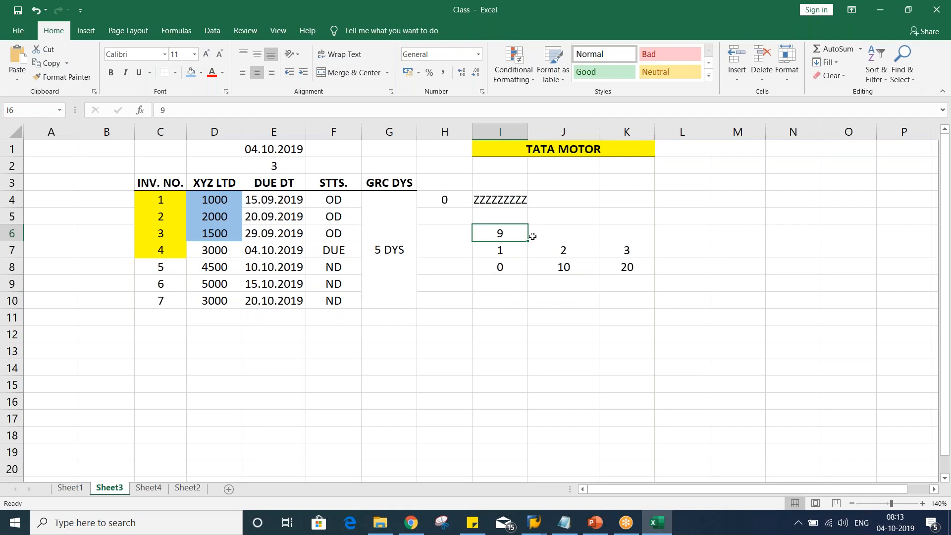
pyautogui.write('10')
pyautogui.press('Return')
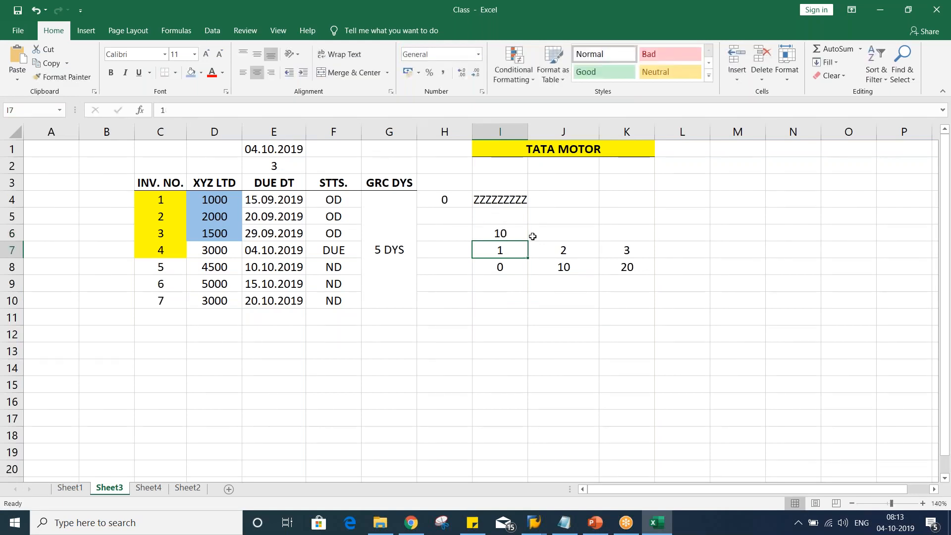
pyautogui.click(500, 267)
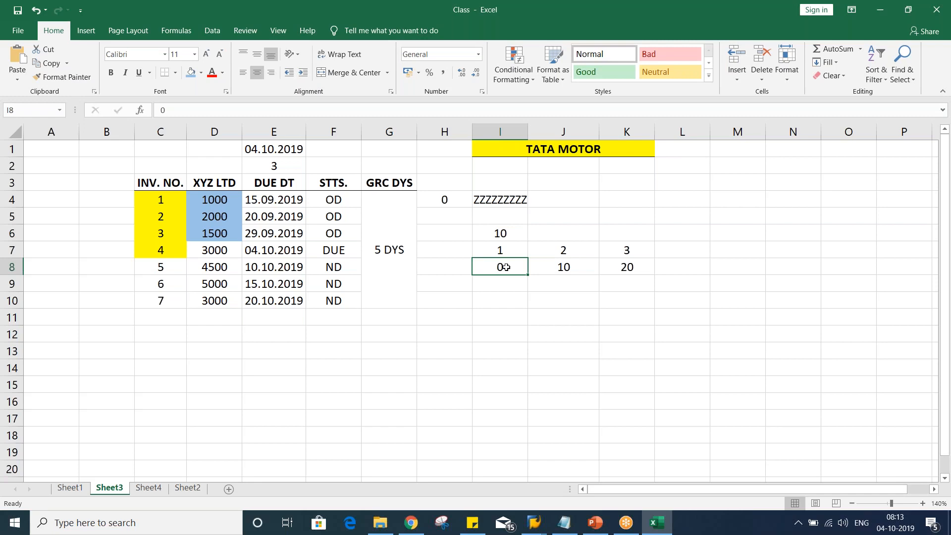
pyautogui.click(559, 266)
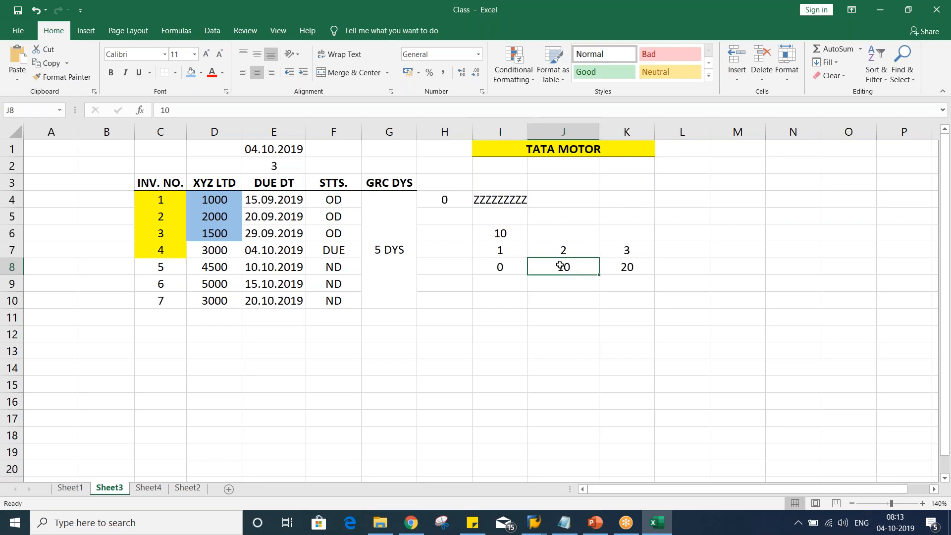
pyautogui.click(633, 269)
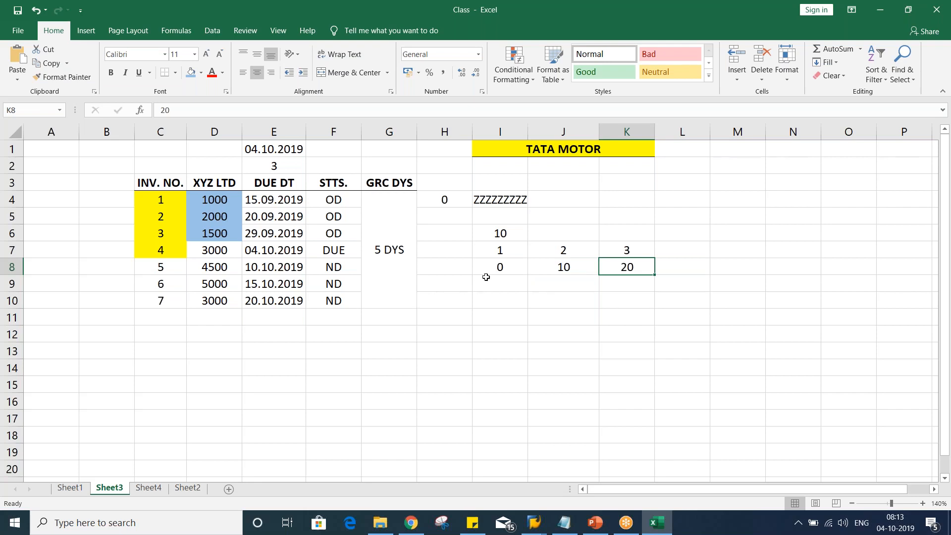
# Enter the grace period note 5+ in cell J6, beside the dunning interval
pyautogui.click(547, 229)
pyautogui.write('+5')
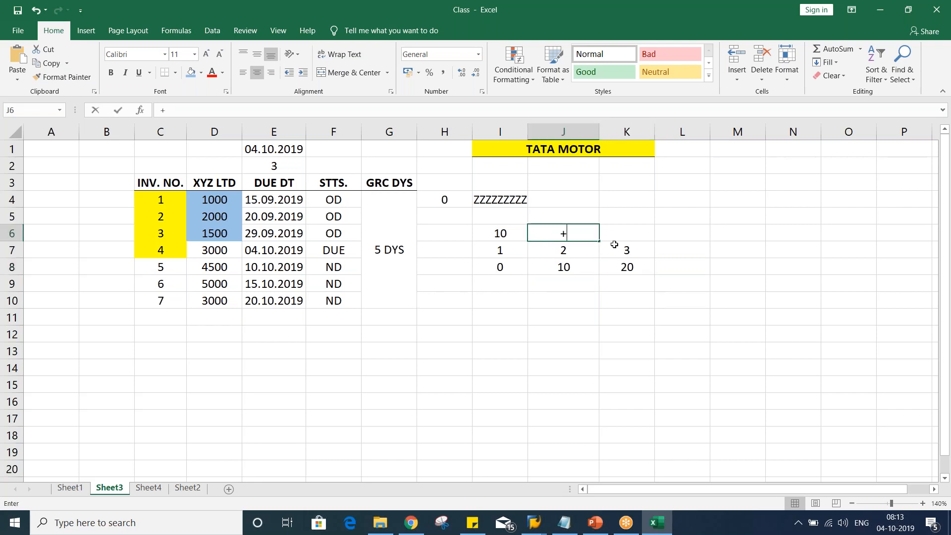
pyautogui.press('Return')
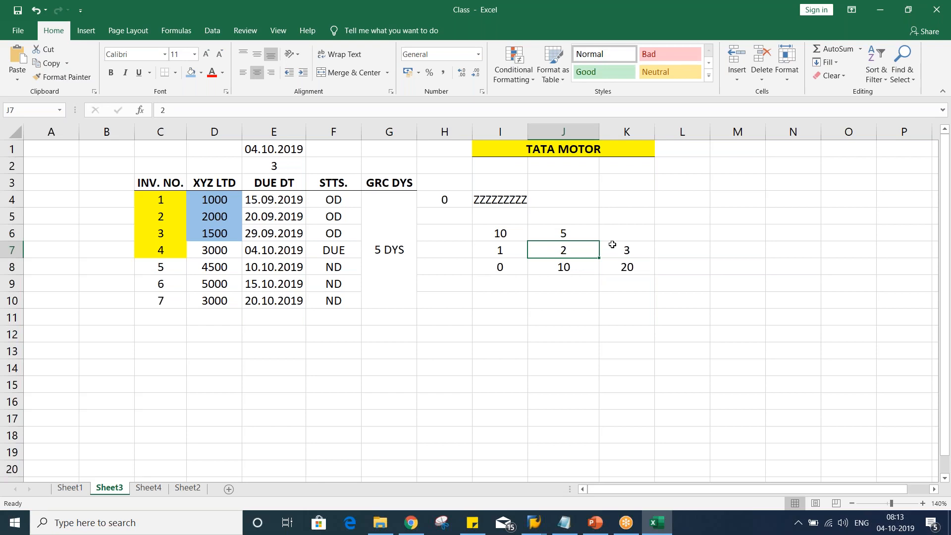
pyautogui.click(571, 230)
pyautogui.press('F2')
pyautogui.write('+')
pyautogui.press('Return')
# Enter 5 in cell I9 as the days in arrears for dunning level 1
pyautogui.click(498, 254)
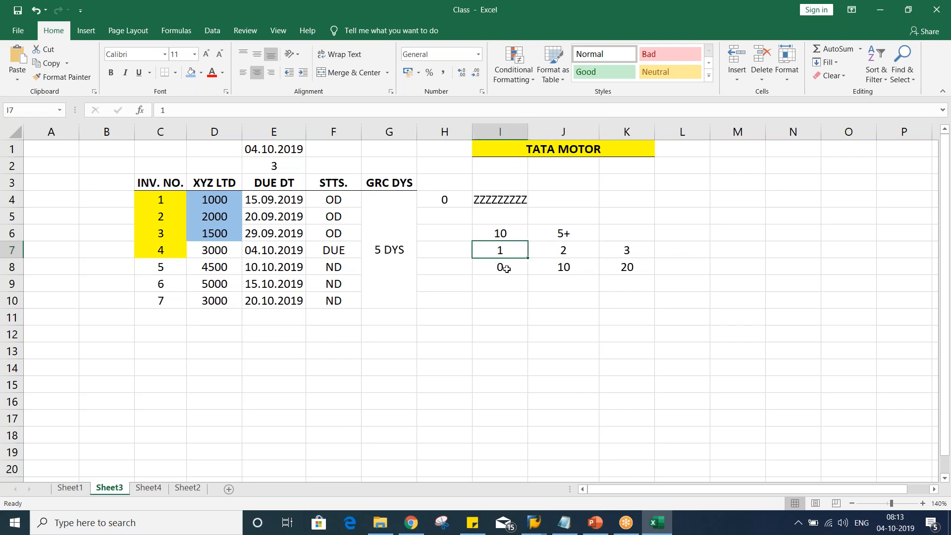
pyautogui.click(506, 268)
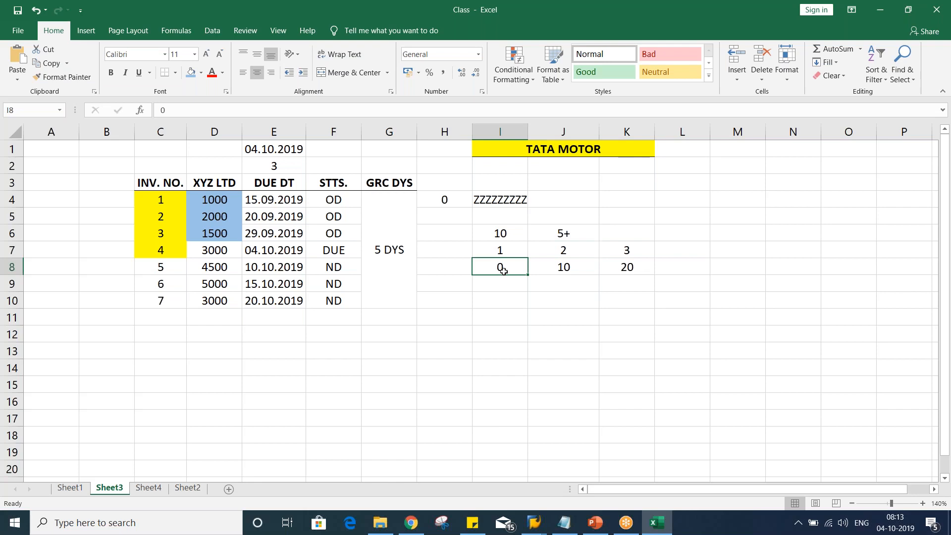
pyautogui.click(503, 285)
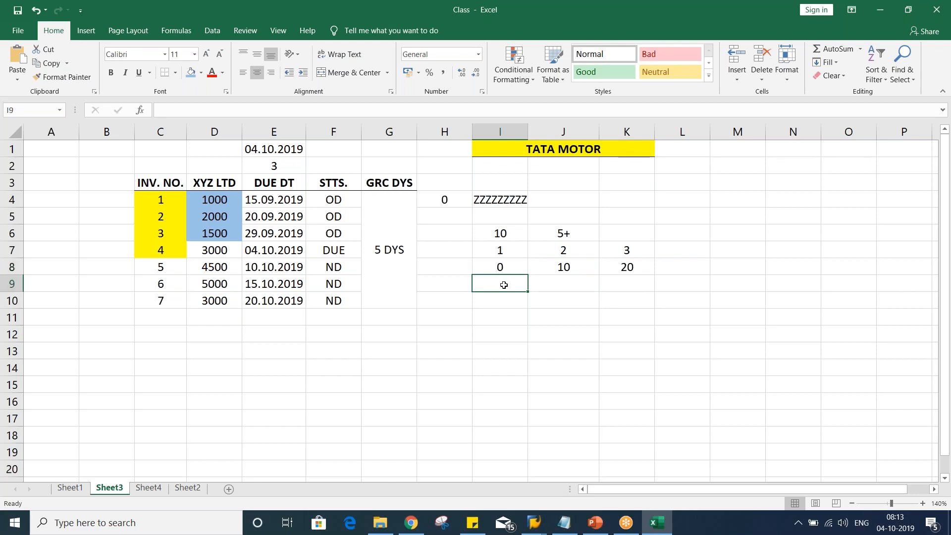
pyautogui.write('5')
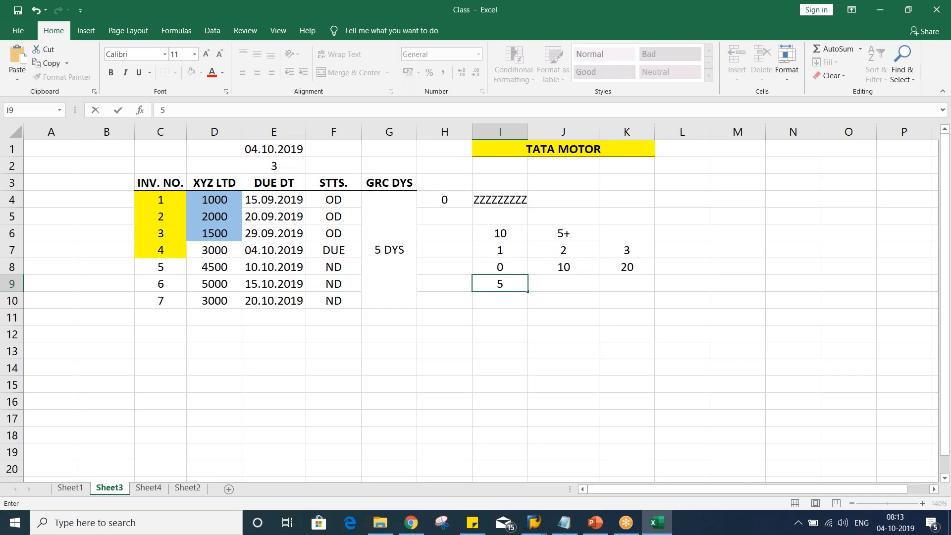
pyautogui.press('Tab')
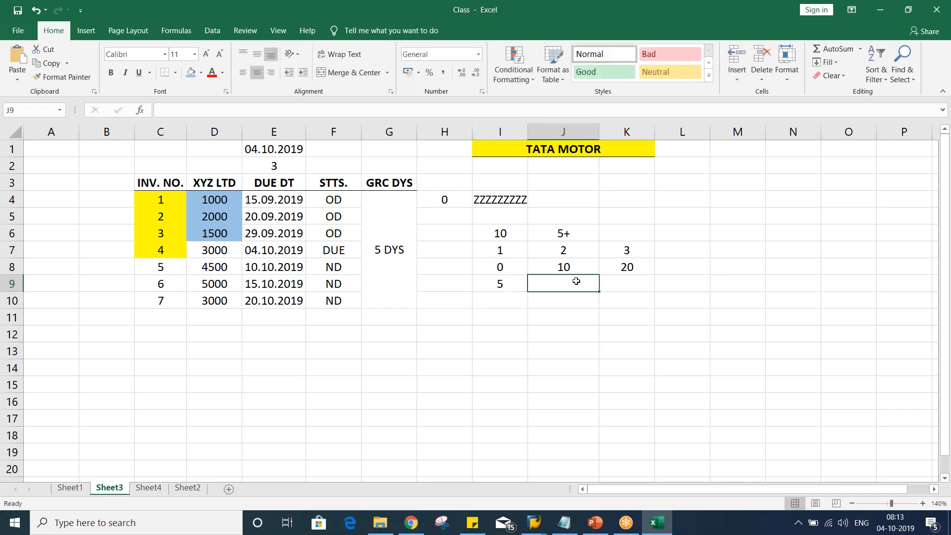
# Enter the days in arrears for dunning levels 2 and 3 as 15 in cell J9 and 25 in cell K9
pyautogui.click(567, 266)
pyautogui.click(507, 288)
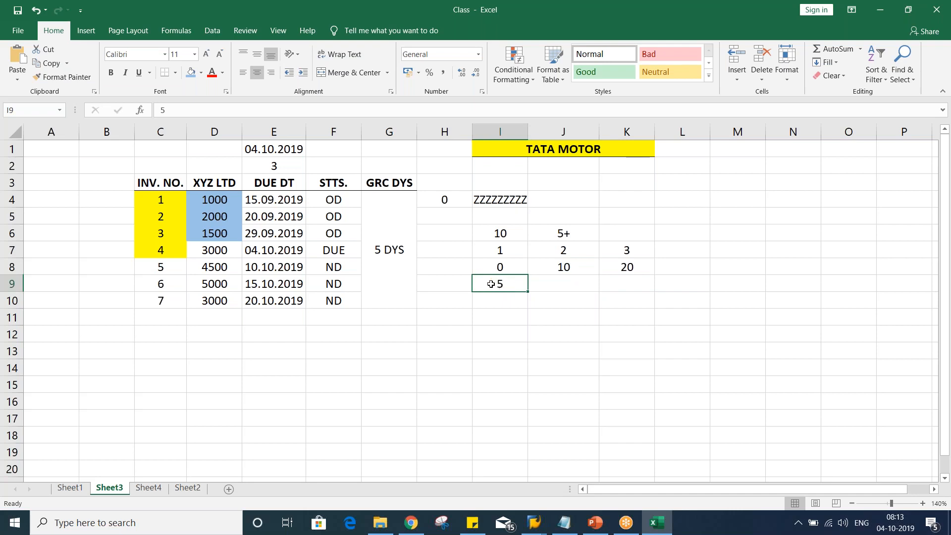
pyautogui.click(569, 279)
pyautogui.write('5')
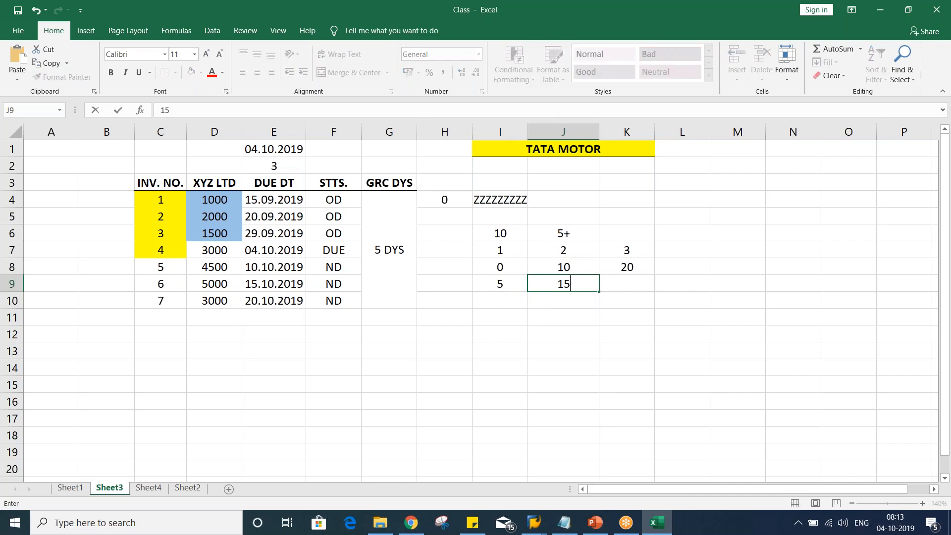
pyautogui.press('Tab')
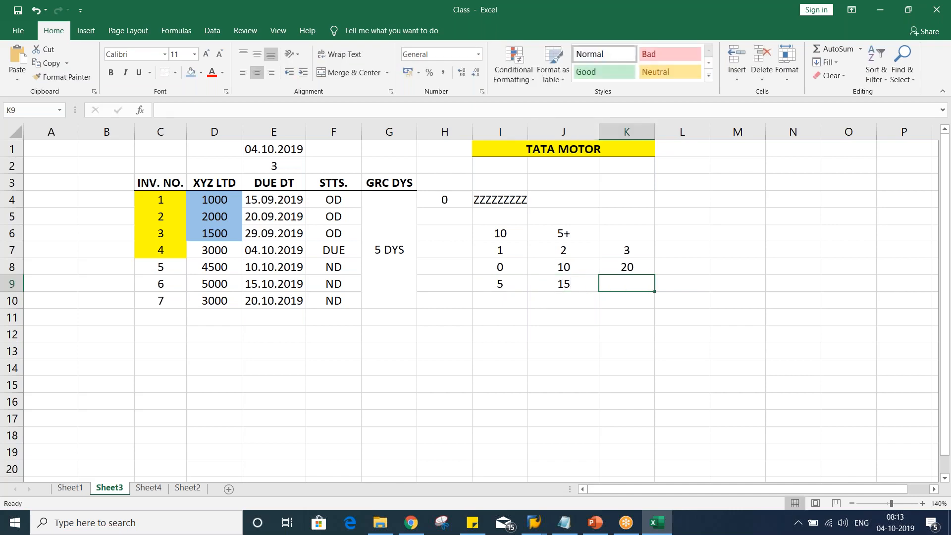
pyautogui.click(561, 287)
pyautogui.click(628, 287)
pyautogui.write('25')
pyautogui.press('Return')
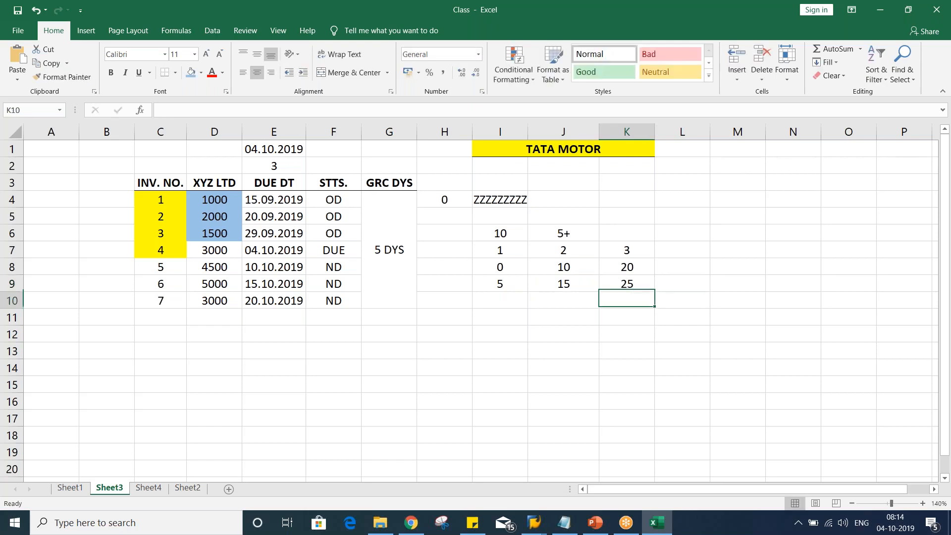
# Switch back to SAP and compare the days in arrears of the three dunning levels with the Excel example
pyautogui.hotkey('alt', 'Tab')
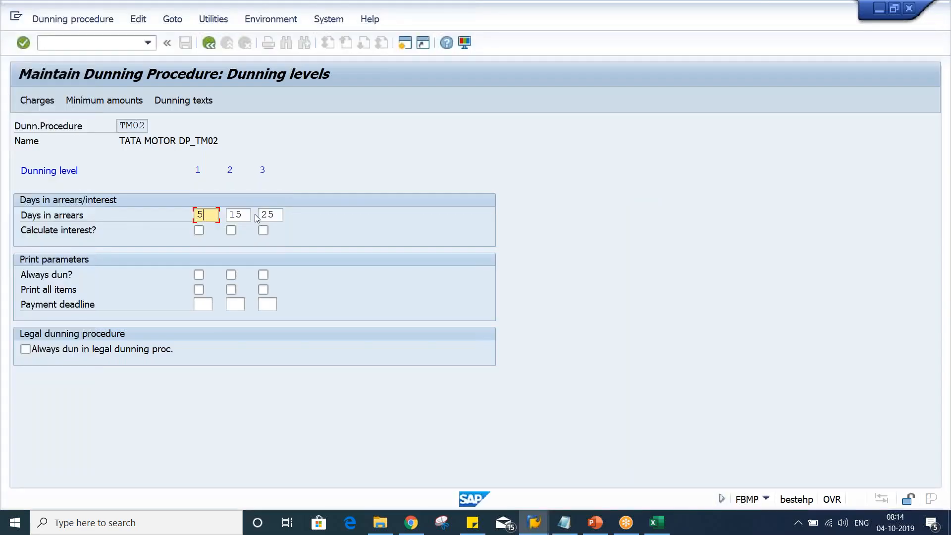
pyautogui.click(243, 214)
pyautogui.click(271, 216)
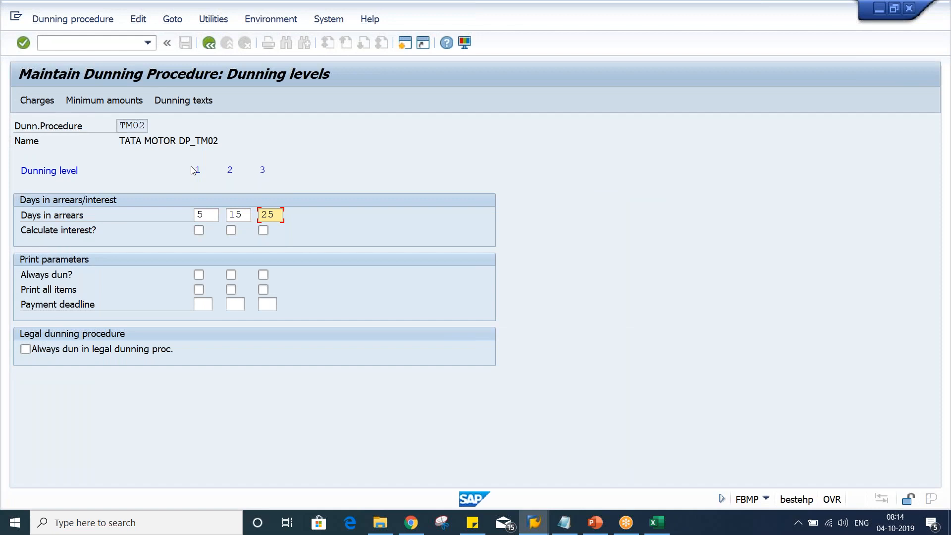
pyautogui.click(206, 216)
pyautogui.click(278, 213)
# Open the dunning charges for currency INR and list dunning levels 1, 2 and 3
pyautogui.click(36, 101)
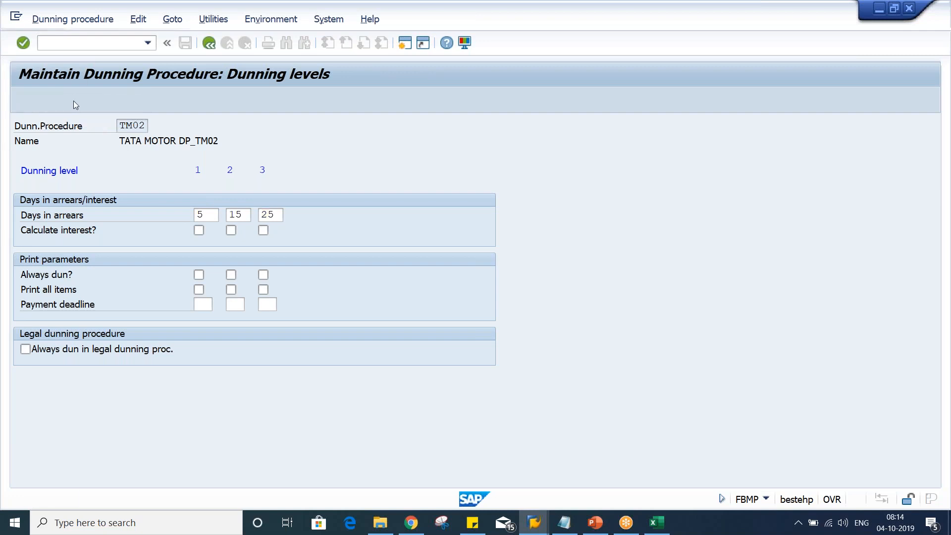
pyautogui.write('INR')
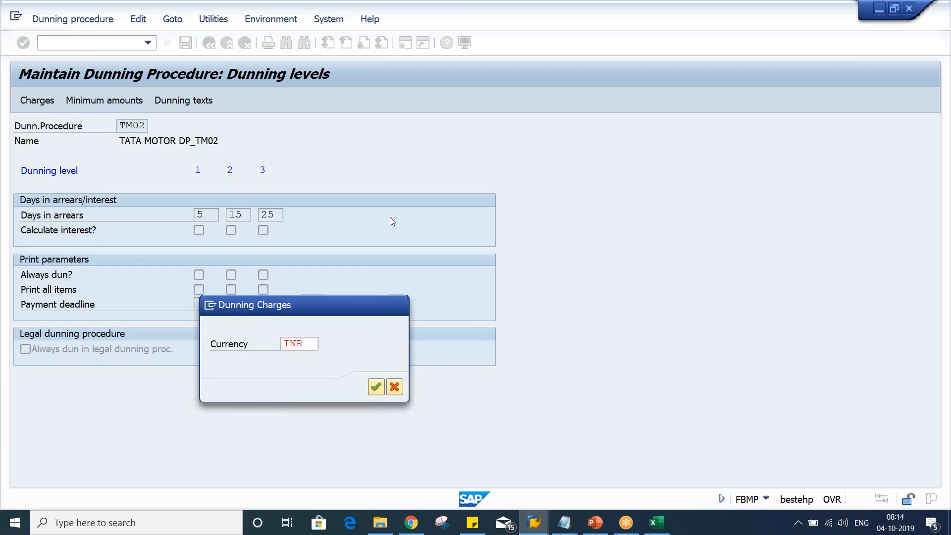
pyautogui.press('Return')
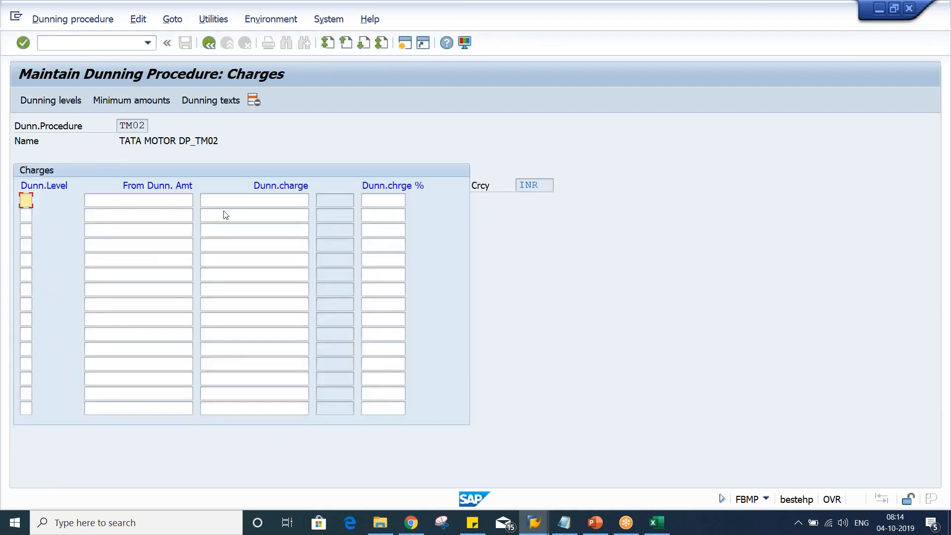
pyautogui.write('1')
pyautogui.press('Down')
pyautogui.write('2')
pyautogui.press('Down')
pyautogui.write('3')
pyautogui.press('Return')
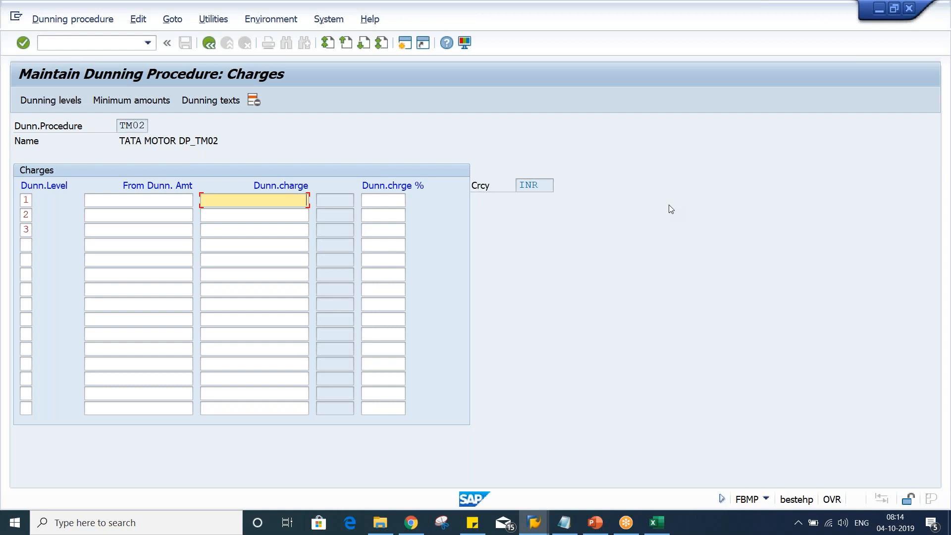
# Set the dunning charges to 100, 150 and 200 for levels 1, 2 and 3, leaving the charge percentages empty
pyautogui.write('100')
pyautogui.press('Down')
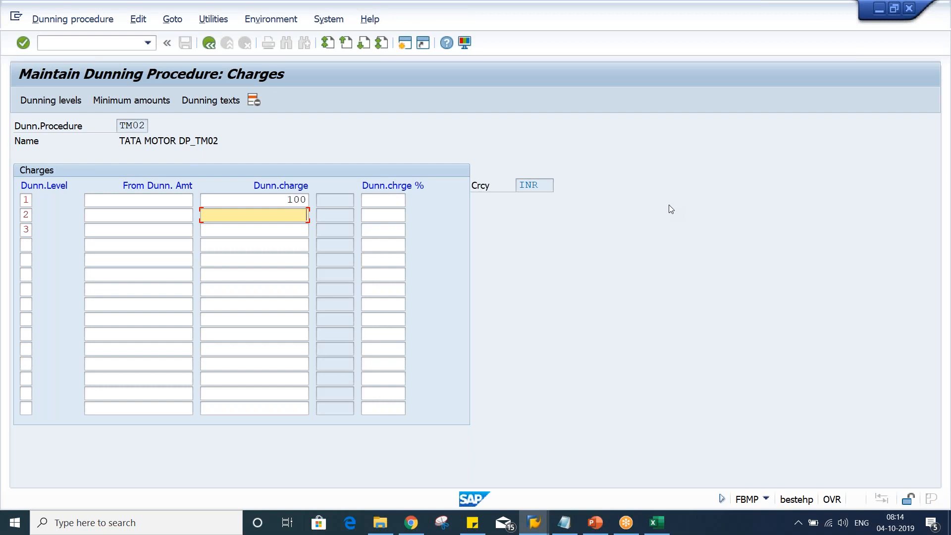
pyautogui.write('150')
pyautogui.press('Down')
pyautogui.write('200')
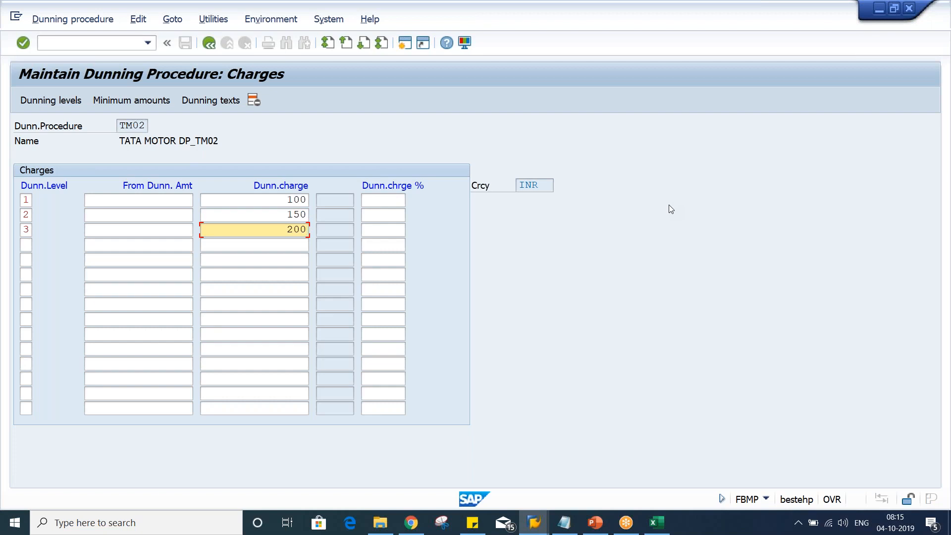
pyautogui.click(379, 200)
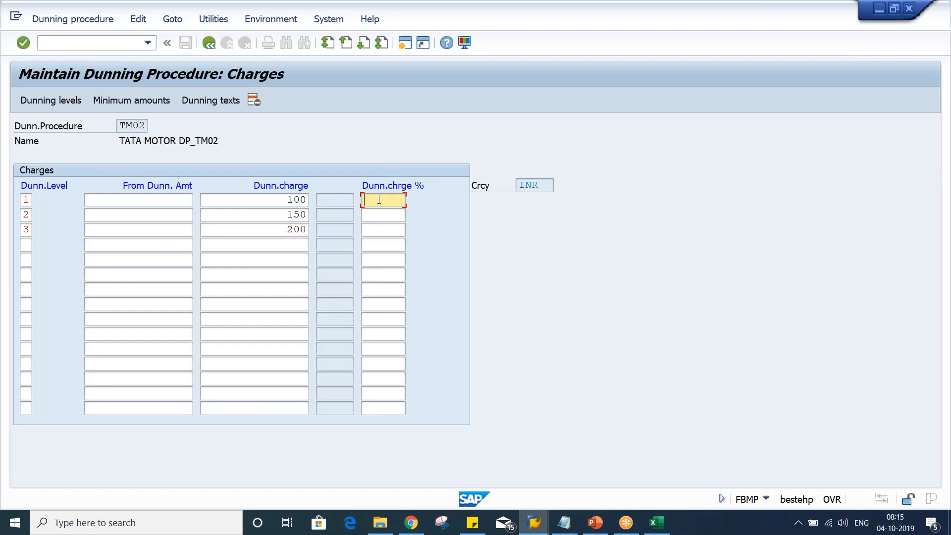
pyautogui.click(382, 220)
pyautogui.click(380, 230)
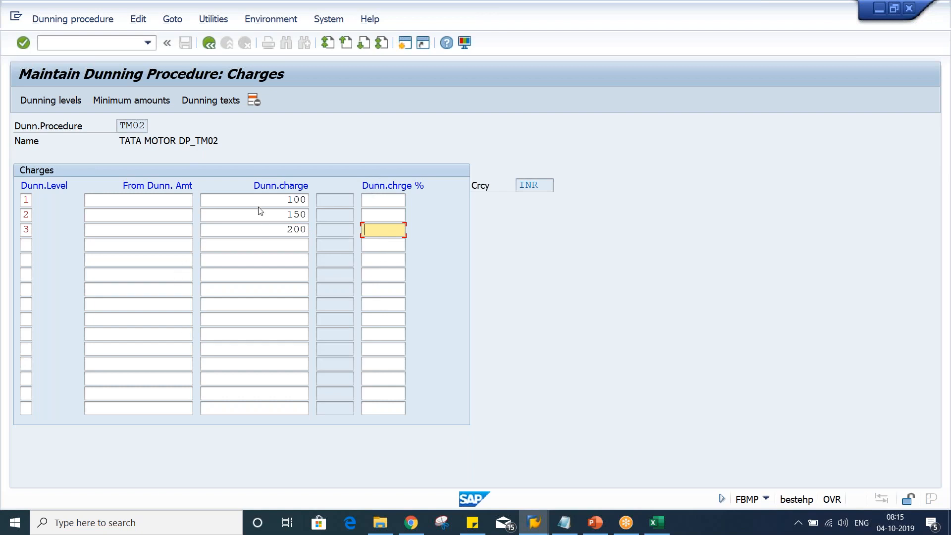
pyautogui.click(279, 202)
pyautogui.moveTo(279, 202); pyautogui.dragTo(308, 205)
pyautogui.click(275, 217)
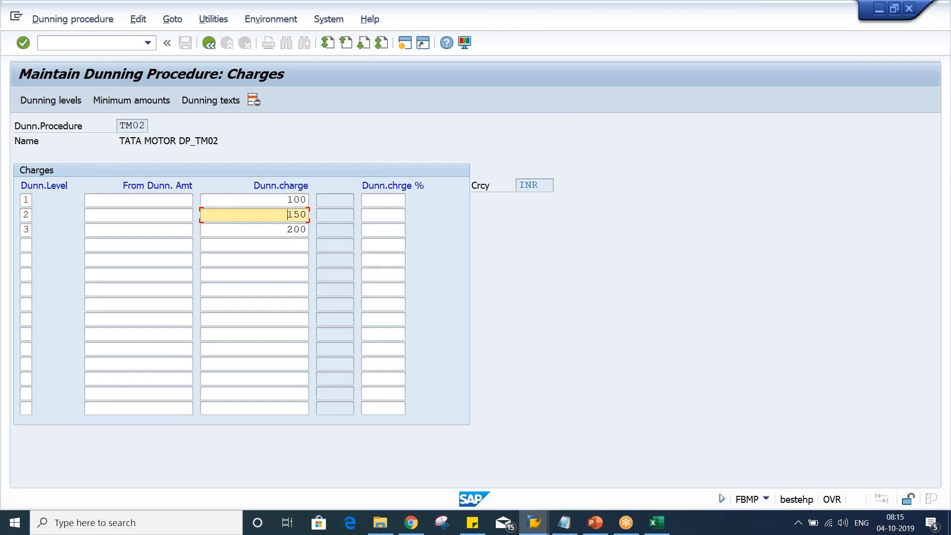
pyautogui.click(274, 231)
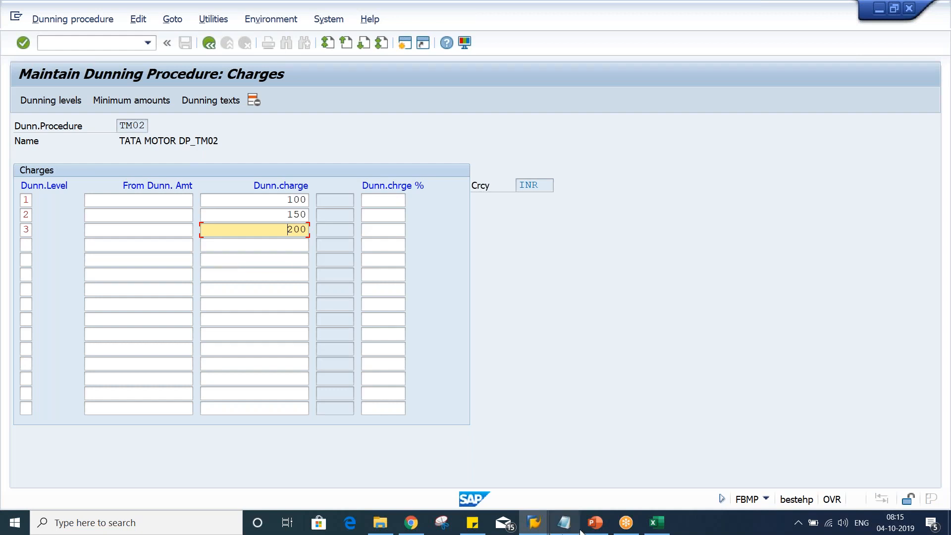
# Switch to Excel and enter an example dunning amount of 400 in cell E12 and a charge of 100 in F12
pyautogui.click(653, 524)
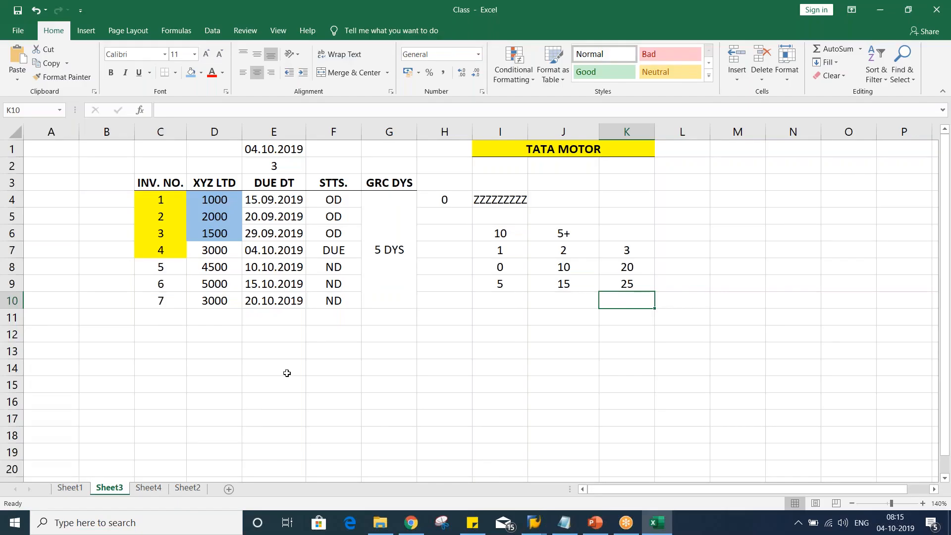
pyautogui.click(248, 335)
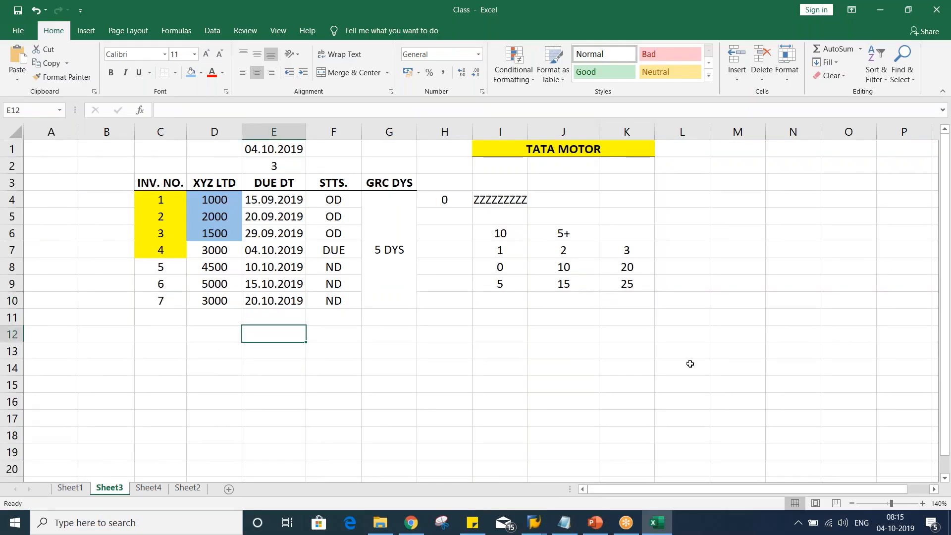
pyautogui.write('400')
pyautogui.press('Return')
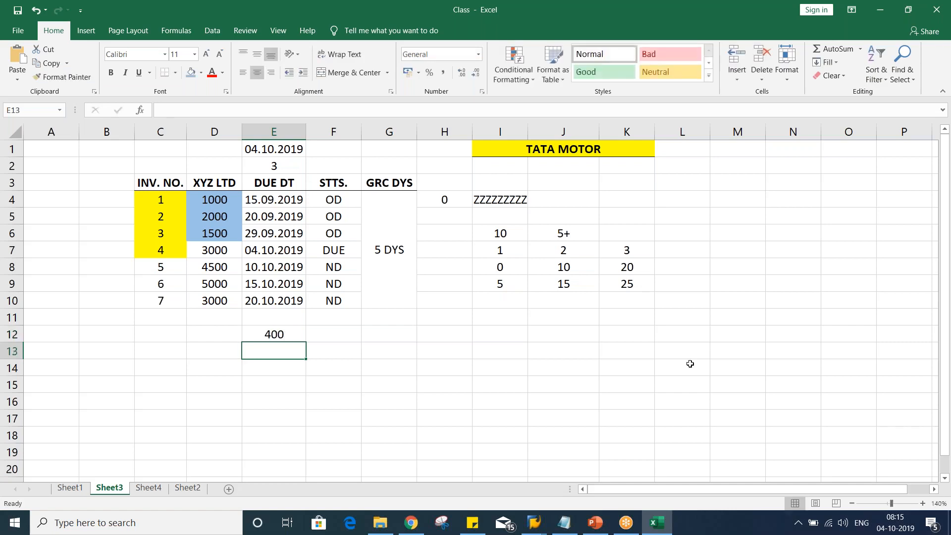
pyautogui.click(332, 337)
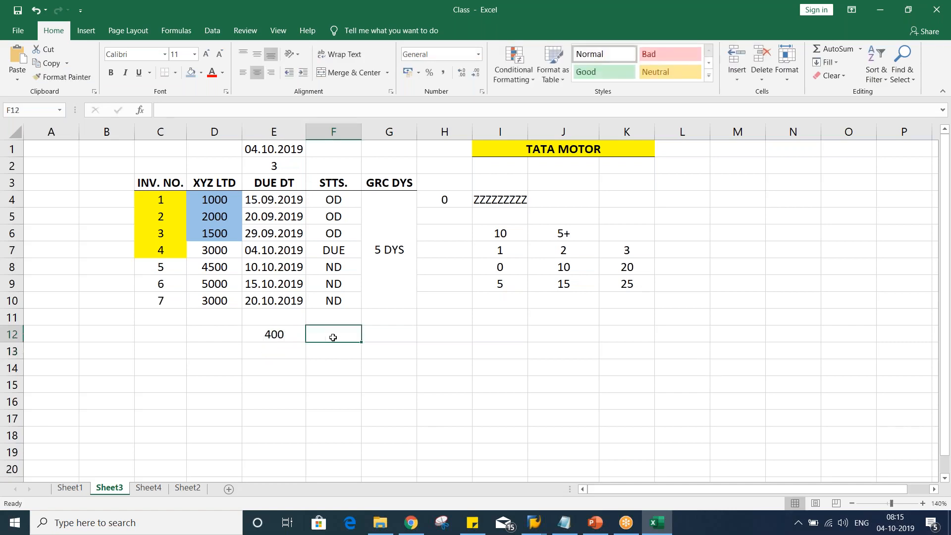
pyautogui.write('100')
pyautogui.press('Return')
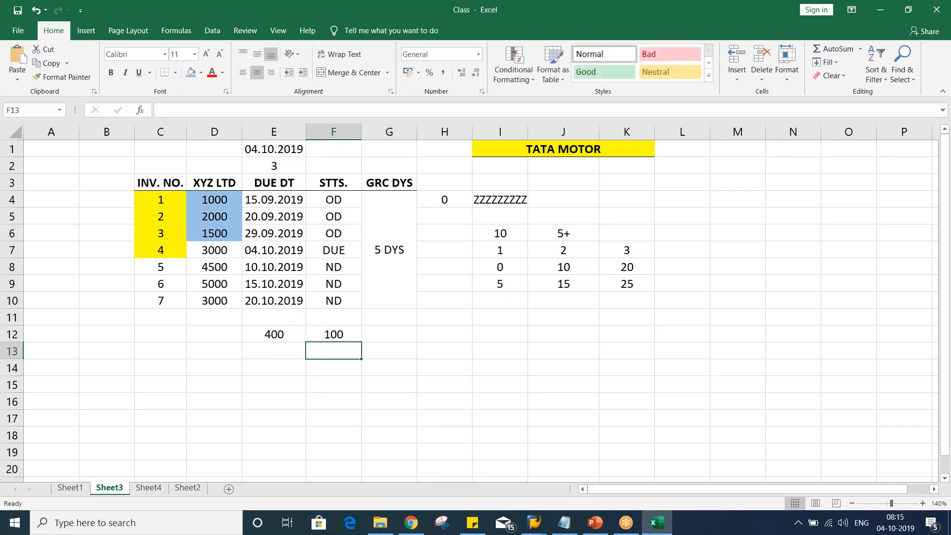
# Change the example dunning amount in cell E12 to 500
pyautogui.click(261, 334)
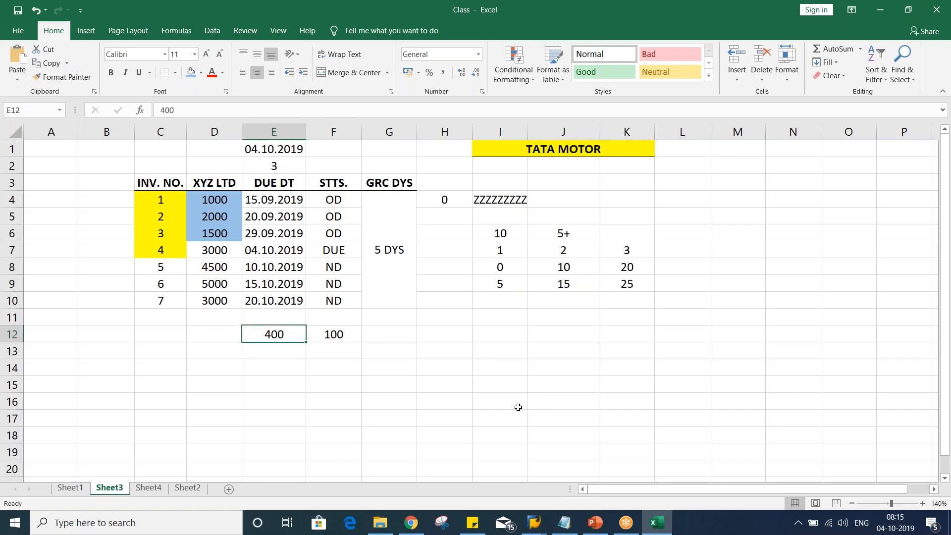
pyautogui.click(344, 341)
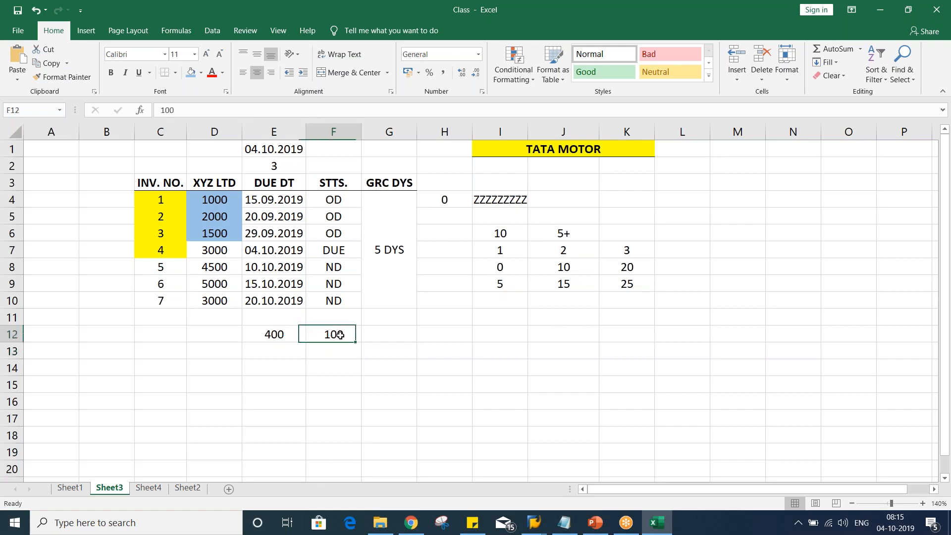
pyautogui.click(266, 332)
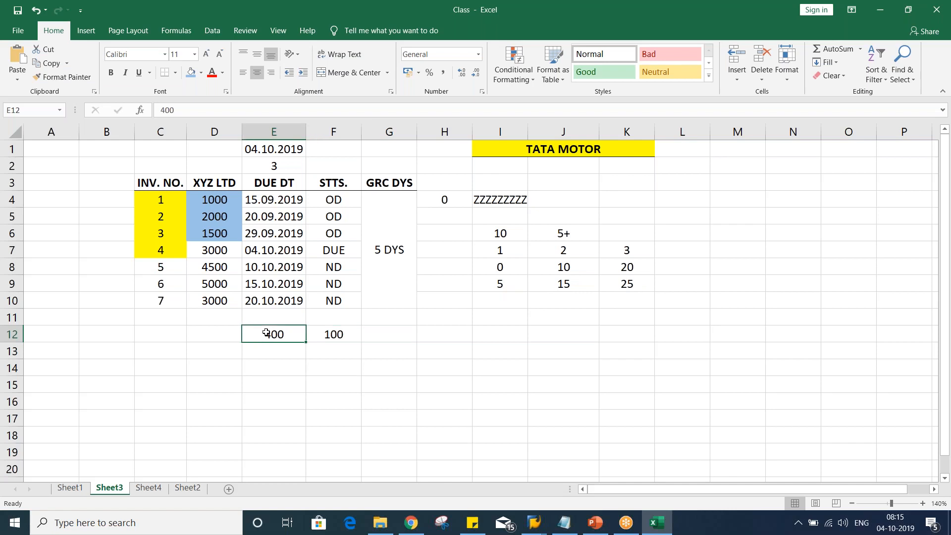
pyautogui.write('500')
pyautogui.press('Return')
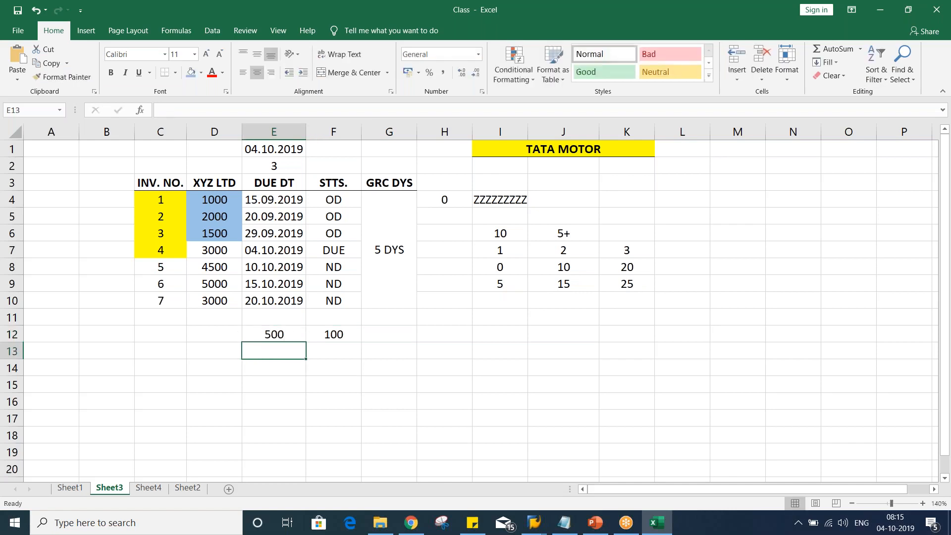
pyautogui.press('Up')
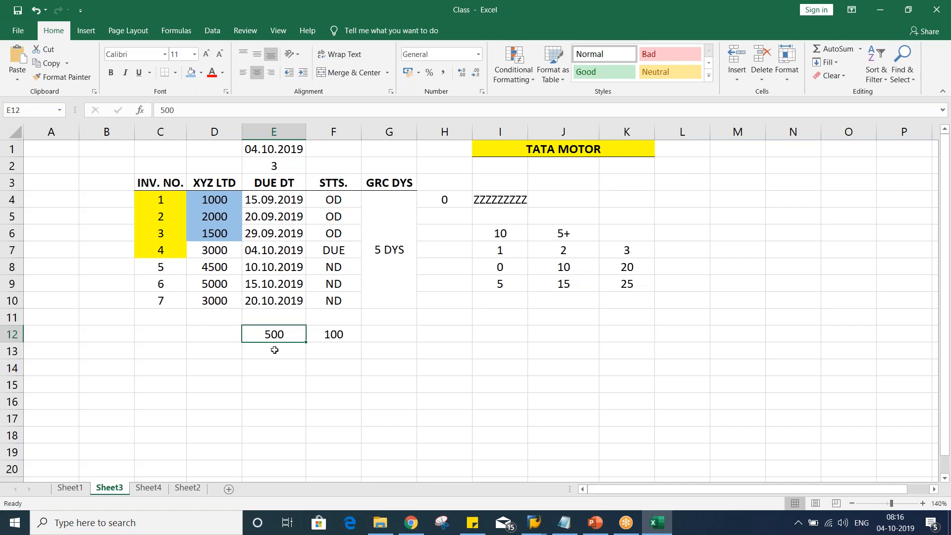
# Switch back to SAP and set the From Dunn. Amt to 500 for dunning levels 1, 2 and 3
pyautogui.hotkey('alt', 'Tab')
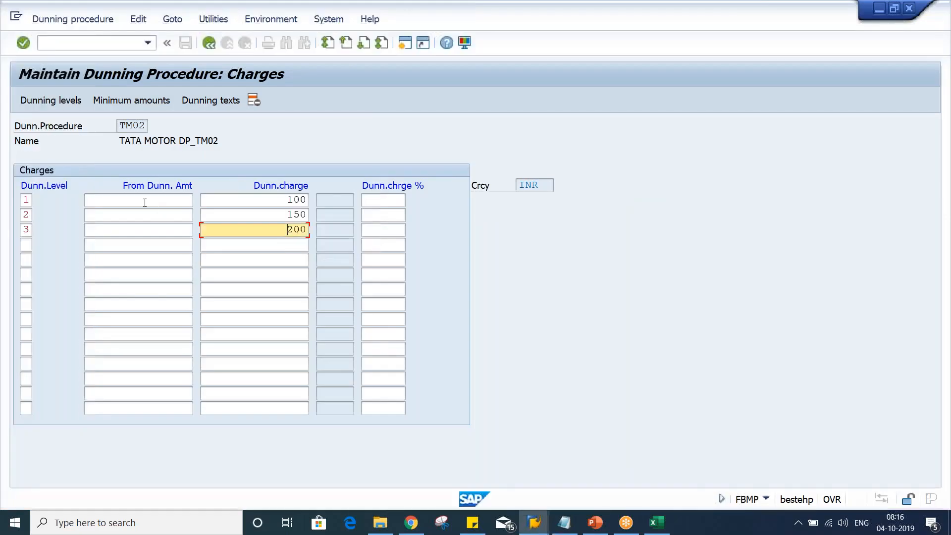
pyautogui.click(144, 202)
pyautogui.write('500')
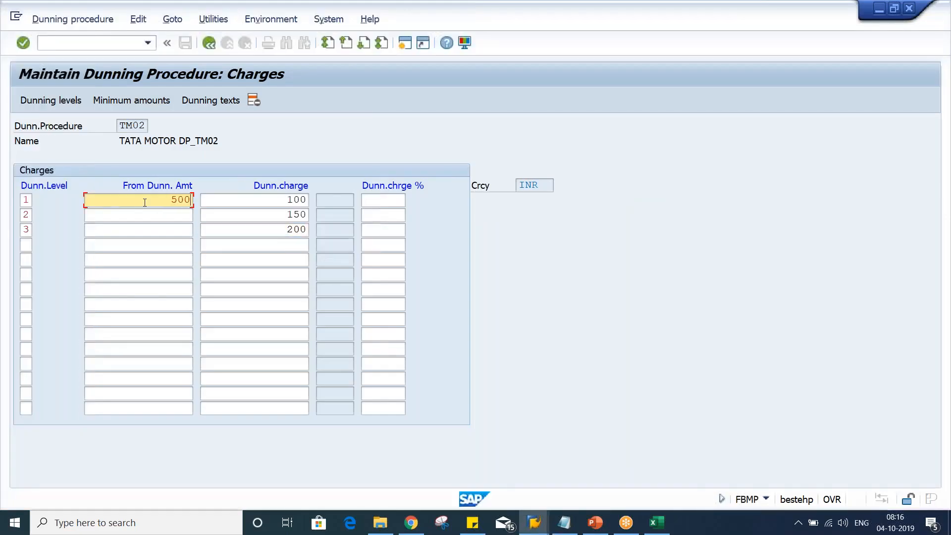
pyautogui.press('Down')
pyautogui.write('500')
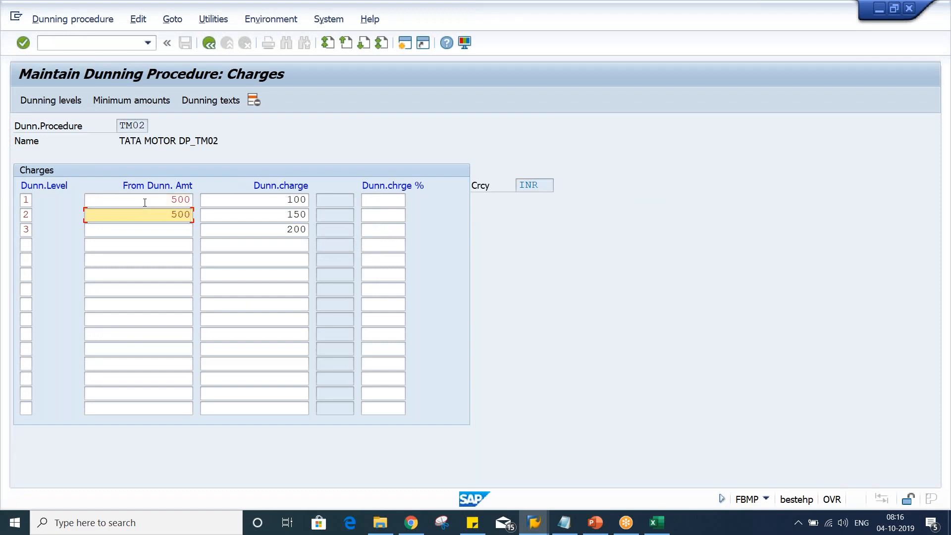
pyautogui.press('Down')
pyautogui.write('500')
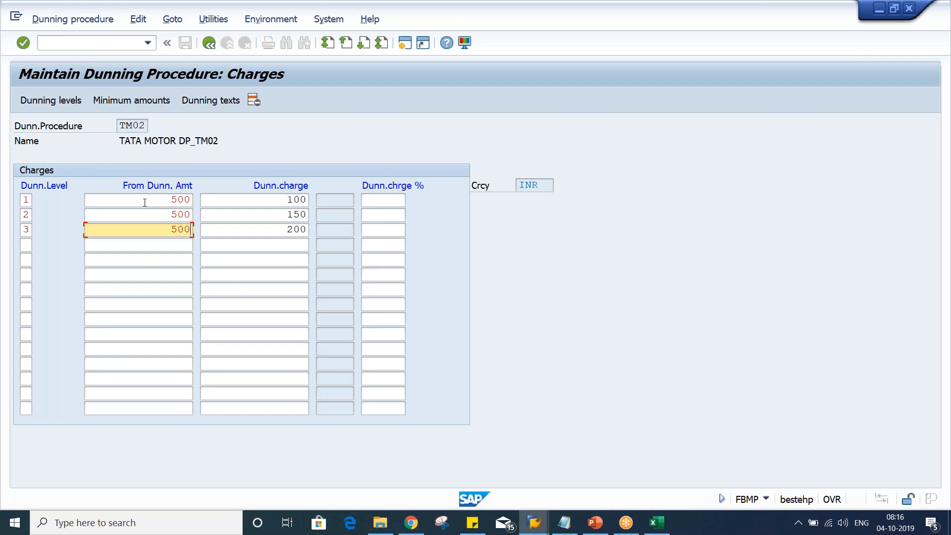
# Compare the from-dunning amounts with the dunning charges of the three levels
pyautogui.moveTo(144, 203); pyautogui.dragTo(241, 205)
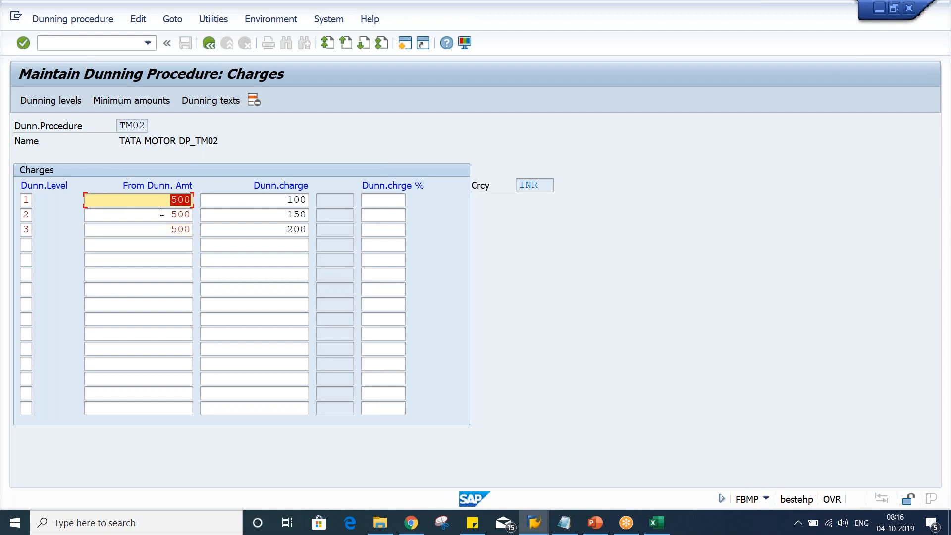
pyautogui.moveTo(162, 213); pyautogui.dragTo(236, 217)
pyautogui.moveTo(163, 229); pyautogui.dragTo(220, 233)
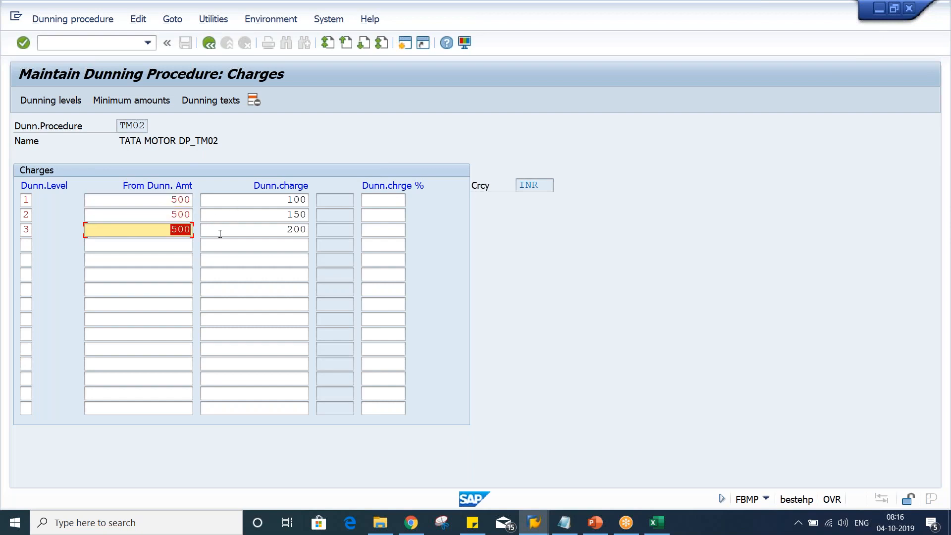
pyautogui.moveTo(164, 199); pyautogui.dragTo(217, 200)
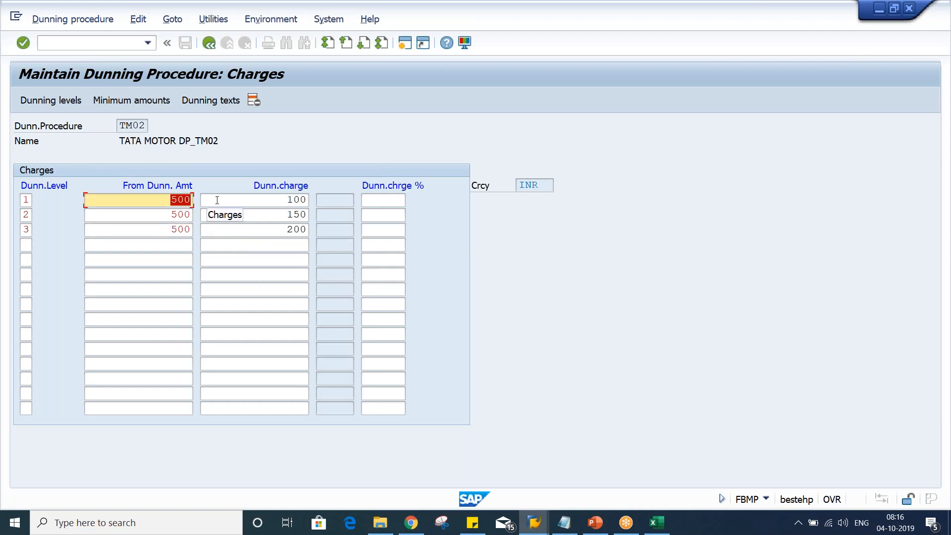
pyautogui.click(217, 200)
pyautogui.click(235, 215)
pyautogui.click(244, 227)
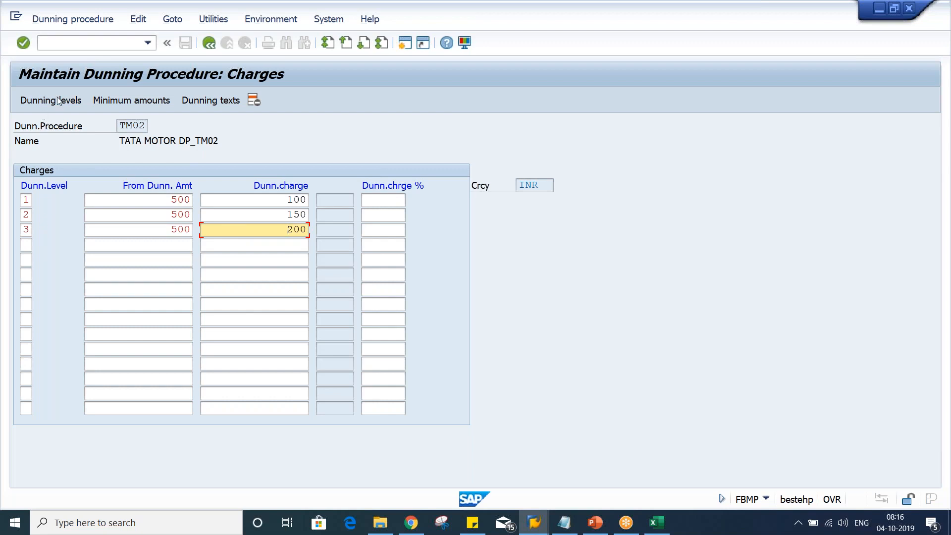
# Open the minimum amounts for currency INR and list dunning levels 1, 2 and 3
pyautogui.click(151, 101)
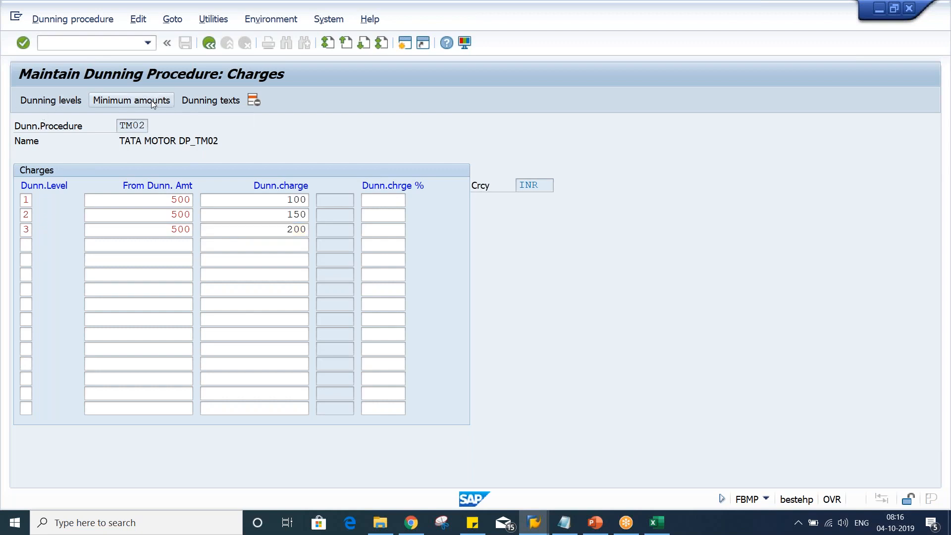
pyautogui.press('Return')
pyautogui.write('1')
pyautogui.press('Down')
pyautogui.write('2')
pyautogui.press('Down')
pyautogui.write('3')
pyautogui.press('Down')
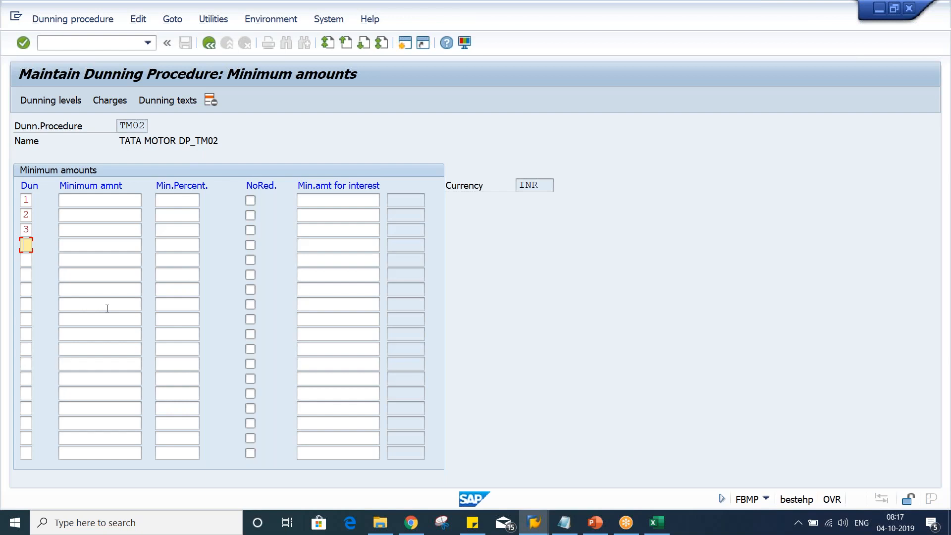
# Set the minimum amount to 100 for each of the three dunning levels
pyautogui.click(126, 198)
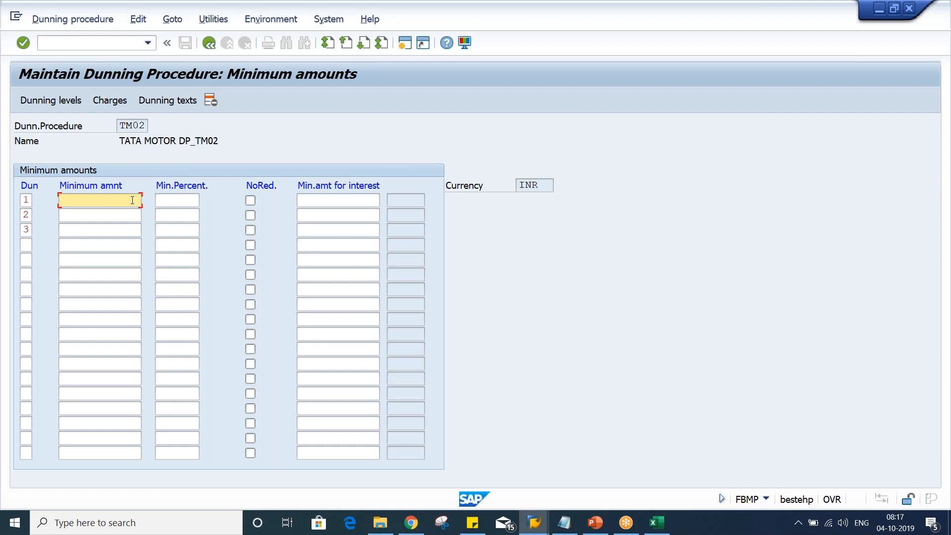
pyautogui.write('100')
pyautogui.press('Down')
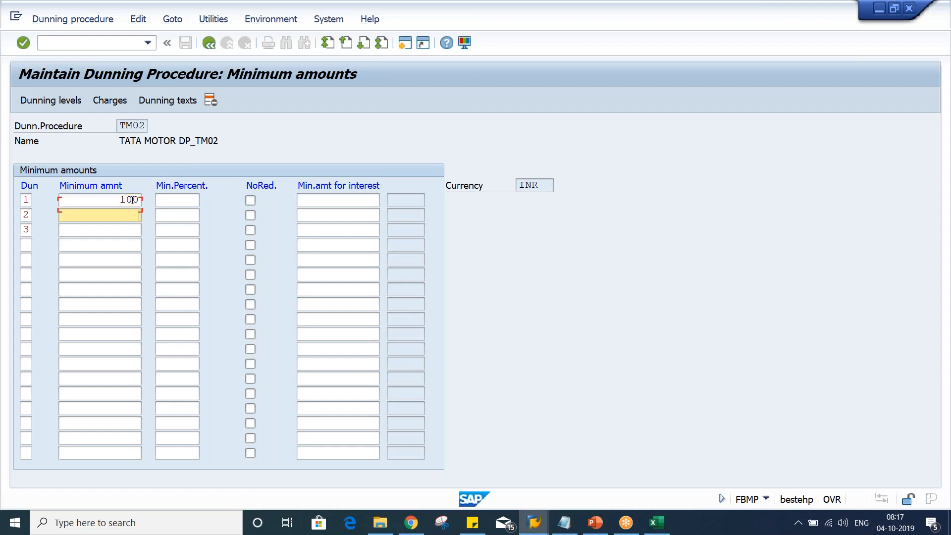
pyautogui.write('100')
pyautogui.press('Down')
pyautogui.write('100')
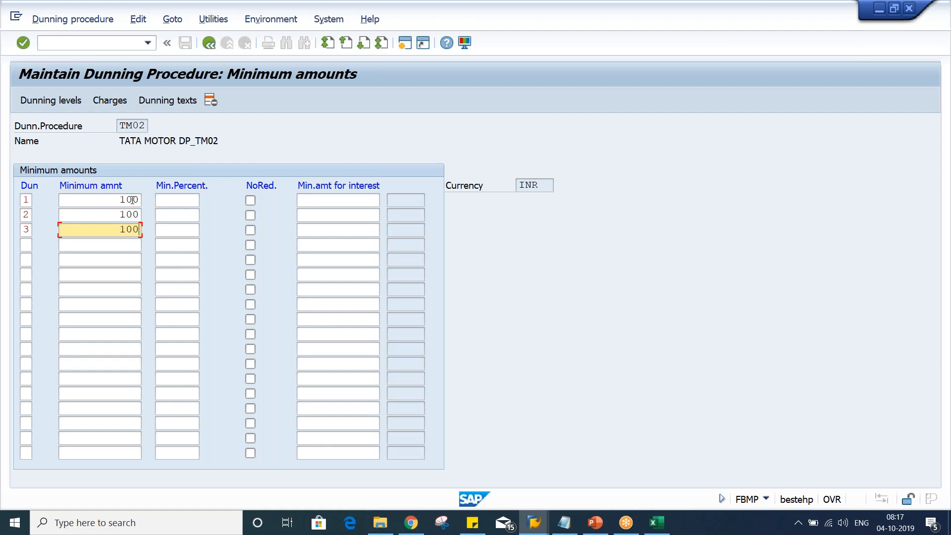
pyautogui.click(100, 202)
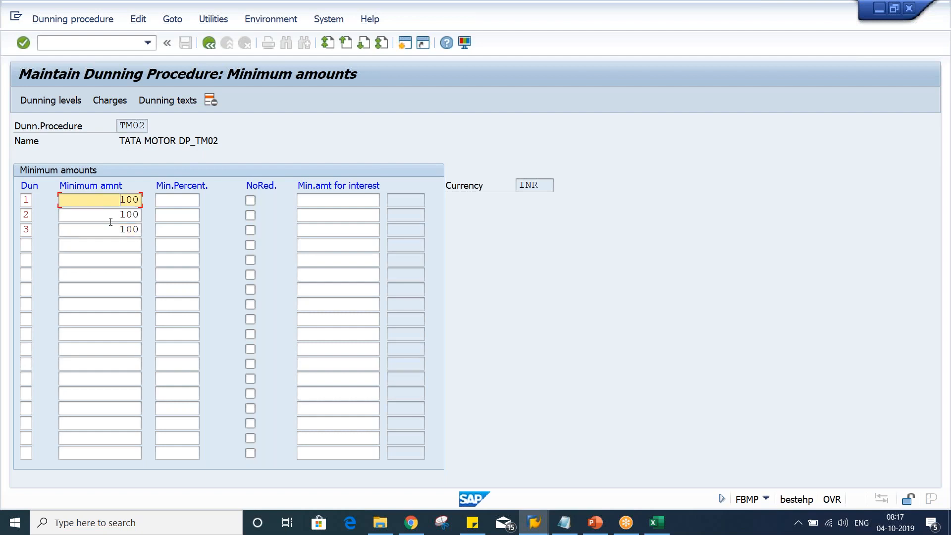
pyautogui.click(106, 216)
pyautogui.click(105, 228)
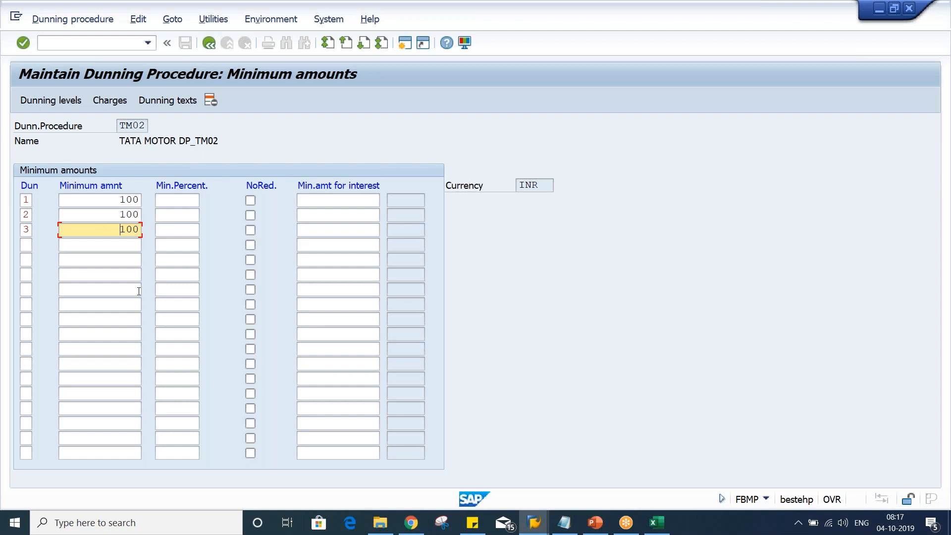
# Request the dunning texts for company code TM02 with account type Customer
pyautogui.click(164, 102)
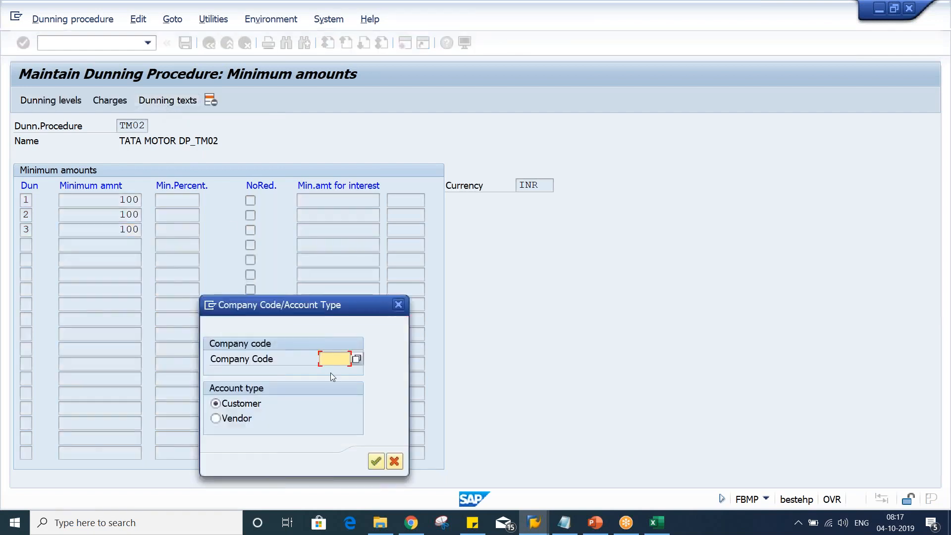
pyautogui.write('TM')
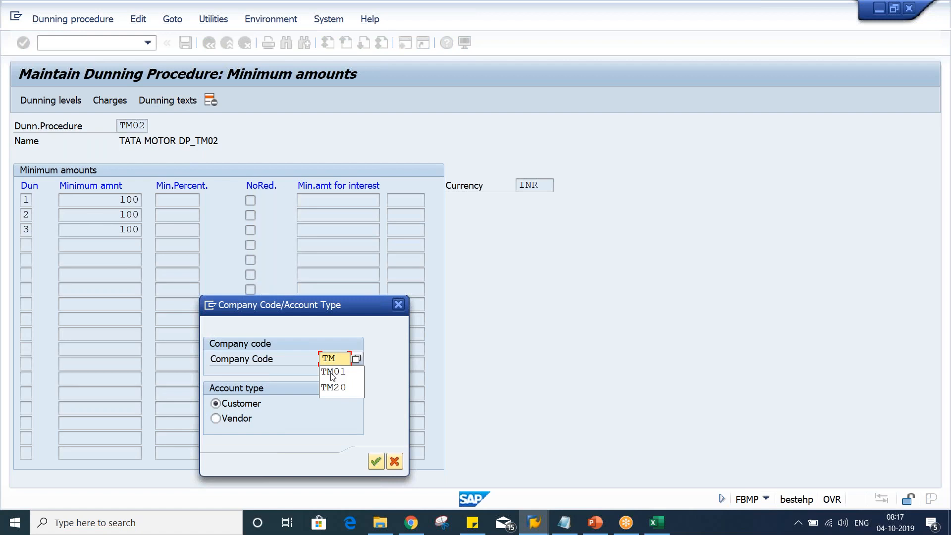
pyautogui.write('02')
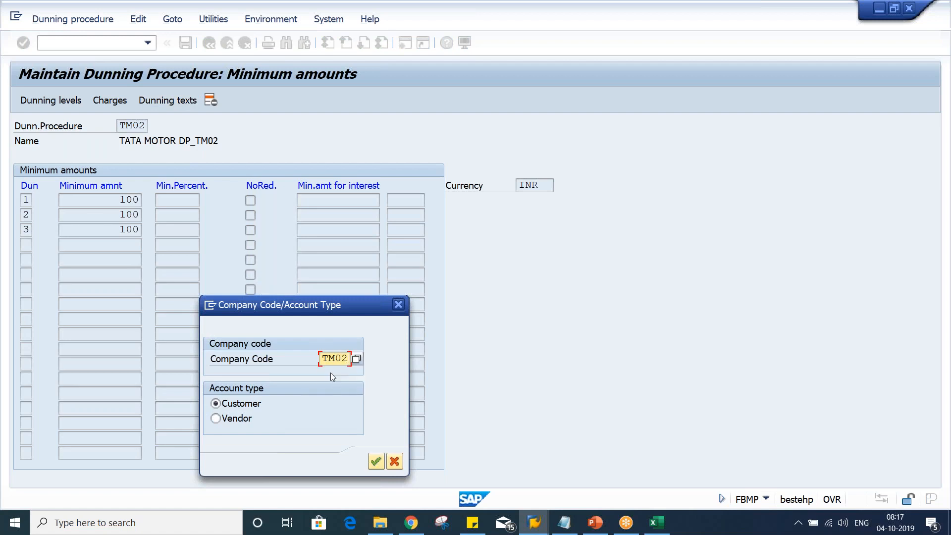
pyautogui.press('Return')
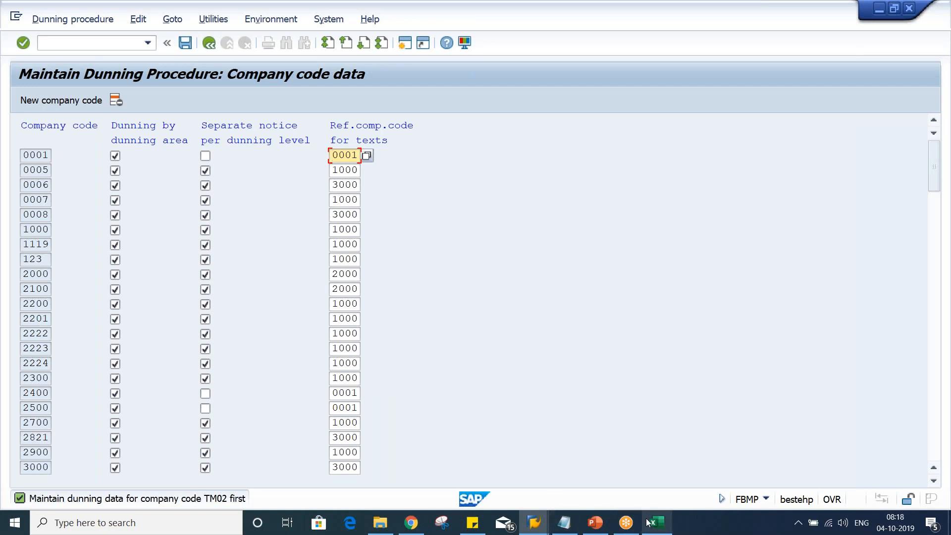
# Switch to the Class workbook in Excel
pyautogui.moveTo(649, 521)
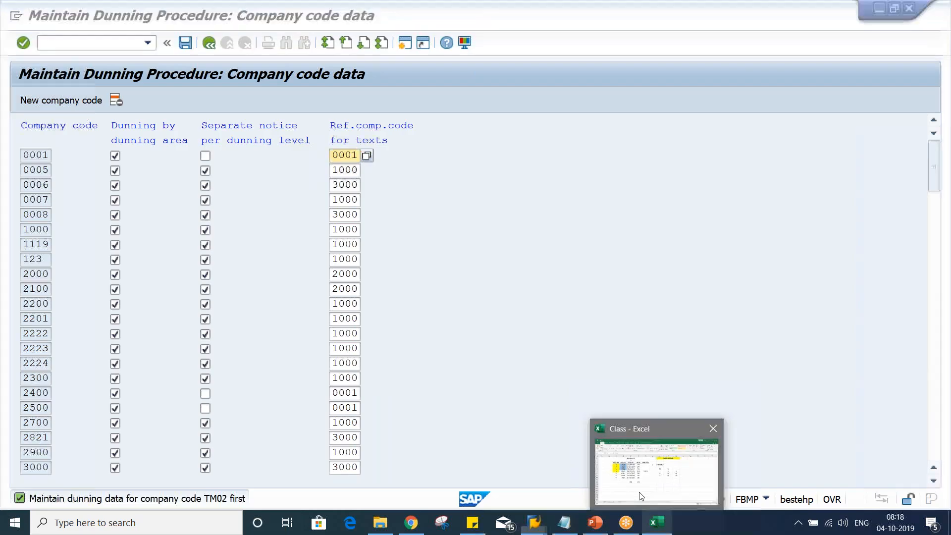
pyautogui.click(641, 496)
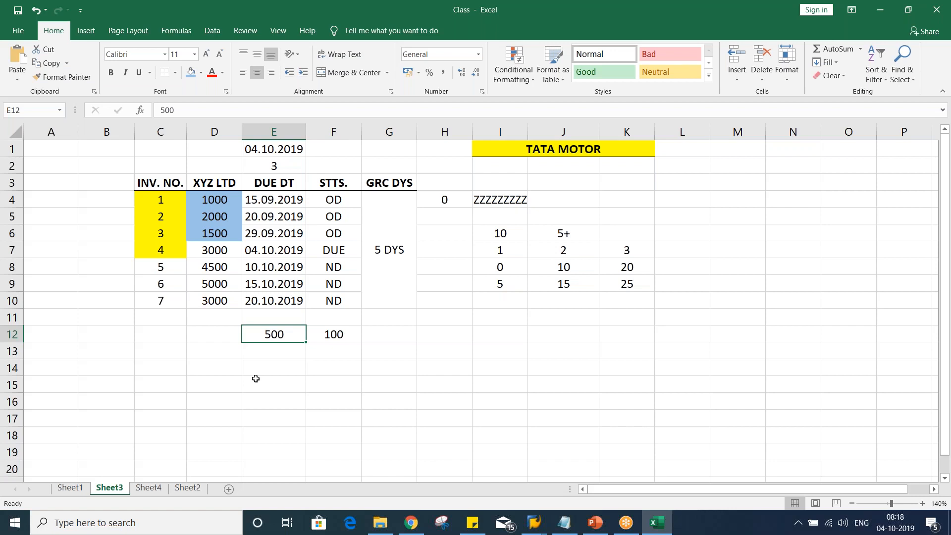
pyautogui.click(489, 316)
pyautogui.moveTo(489, 316); pyautogui.dragTo(693, 397)
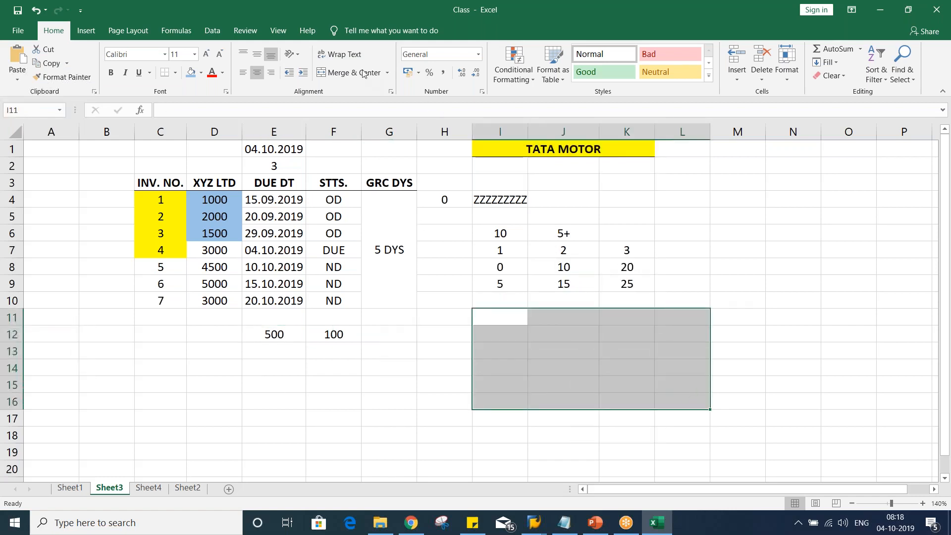
pyautogui.click(176, 72)
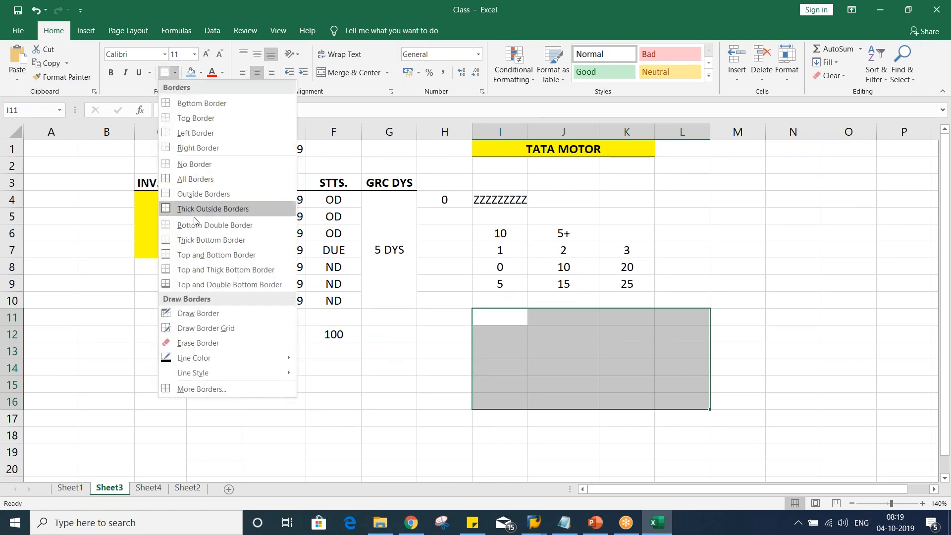
pyautogui.click(525, 329)
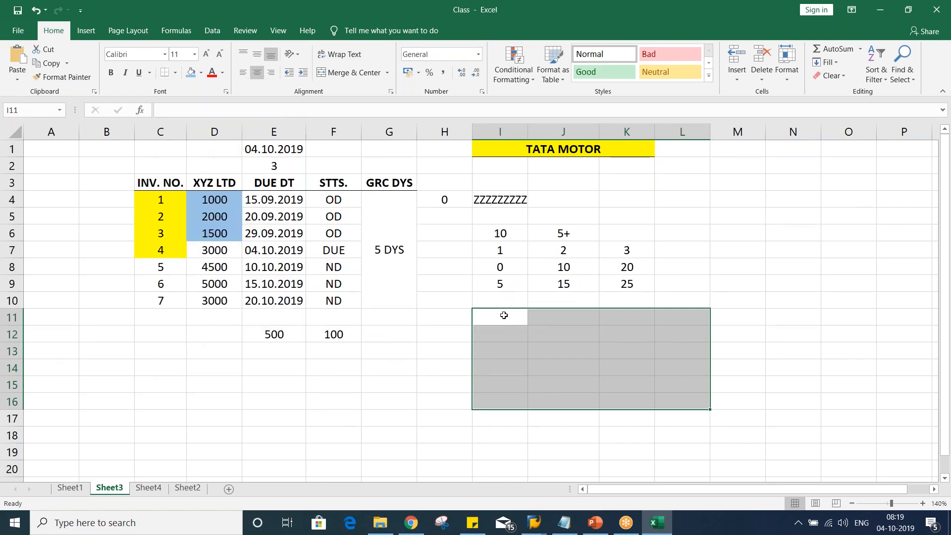
# Frame the range I11:L17 with a thick outside border as the outline of a sample dunning letter
pyautogui.click(503, 316)
pyautogui.moveTo(504, 316); pyautogui.dragTo(694, 414)
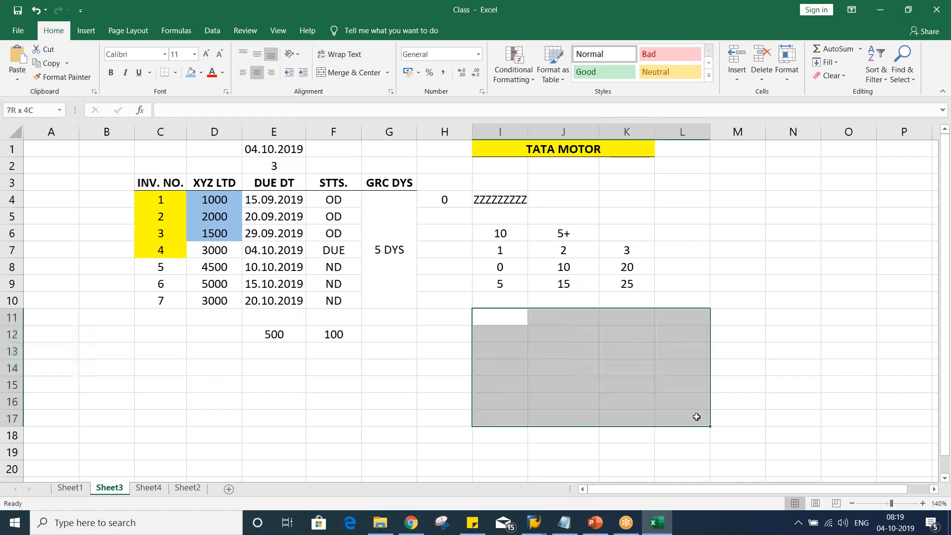
pyautogui.click(176, 74)
pyautogui.click(234, 208)
pyautogui.click(597, 339)
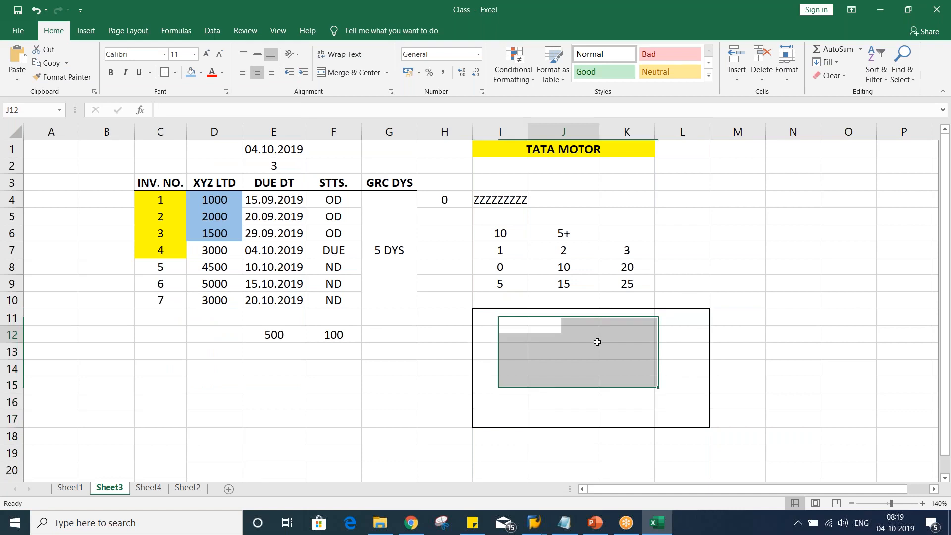
pyautogui.click(489, 318)
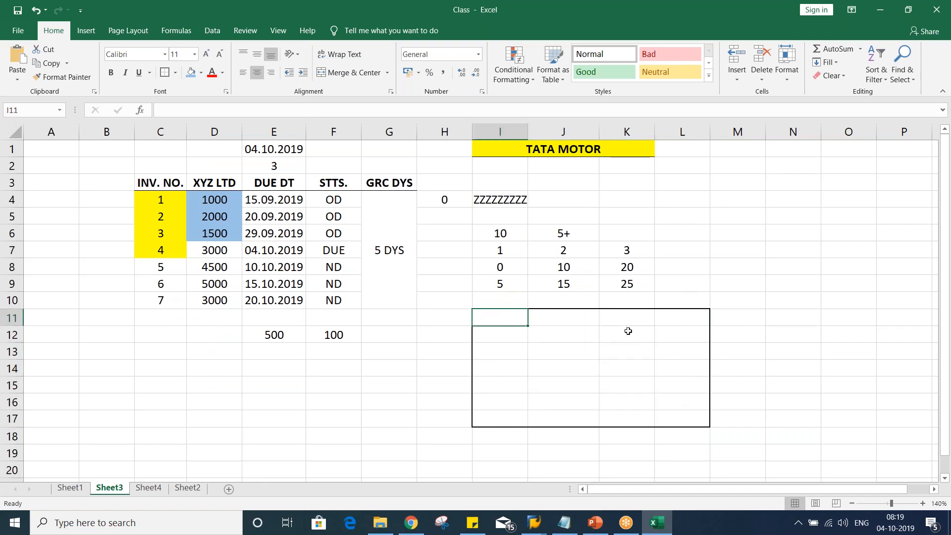
pyautogui.moveTo(644, 319); pyautogui.dragTo(674, 319)
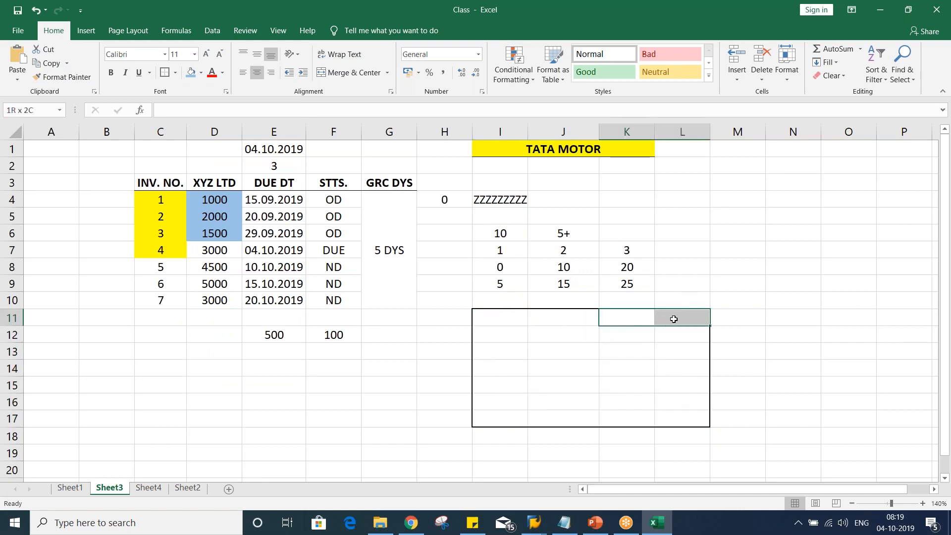
pyautogui.click(637, 337)
pyautogui.click(664, 336)
pyautogui.click(631, 352)
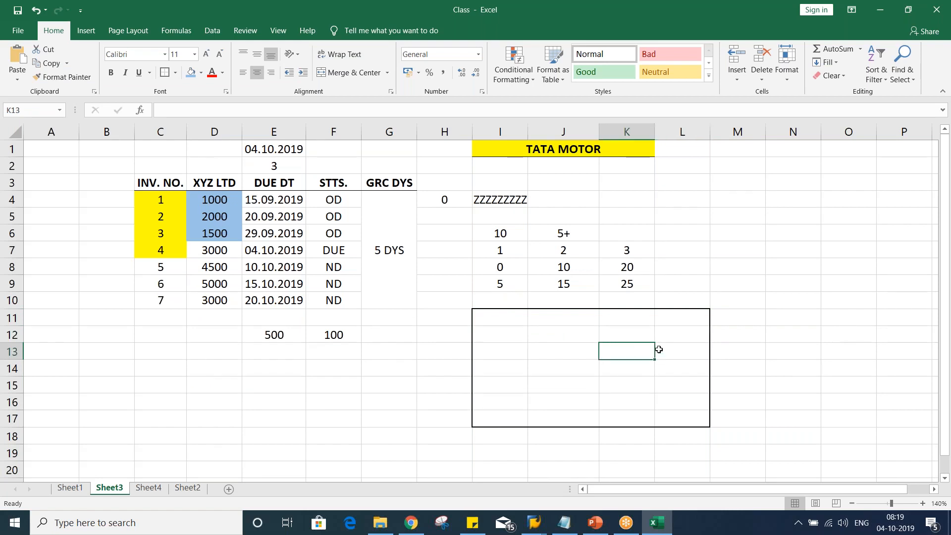
# Merge and center cells I13:K13 and enter the letter opening "DEAR CUSTOMER, THIS IS TO"
pyautogui.moveTo(492, 347); pyautogui.dragTo(634, 352)
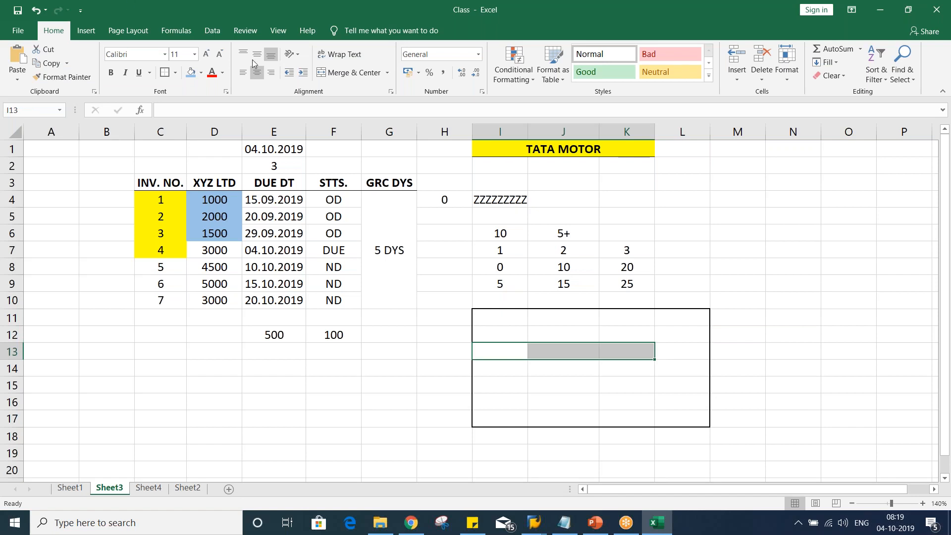
pyautogui.click(334, 70)
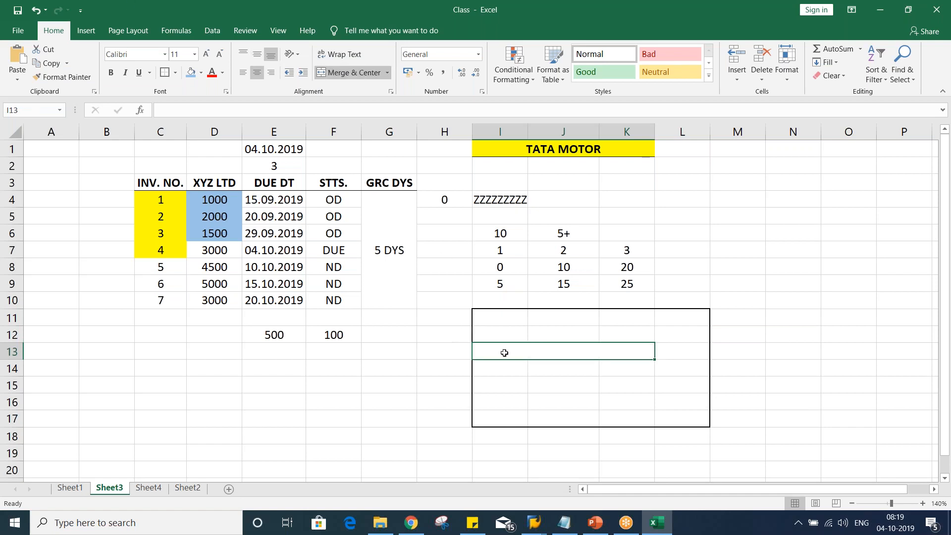
pyautogui.write('DEAR CO')
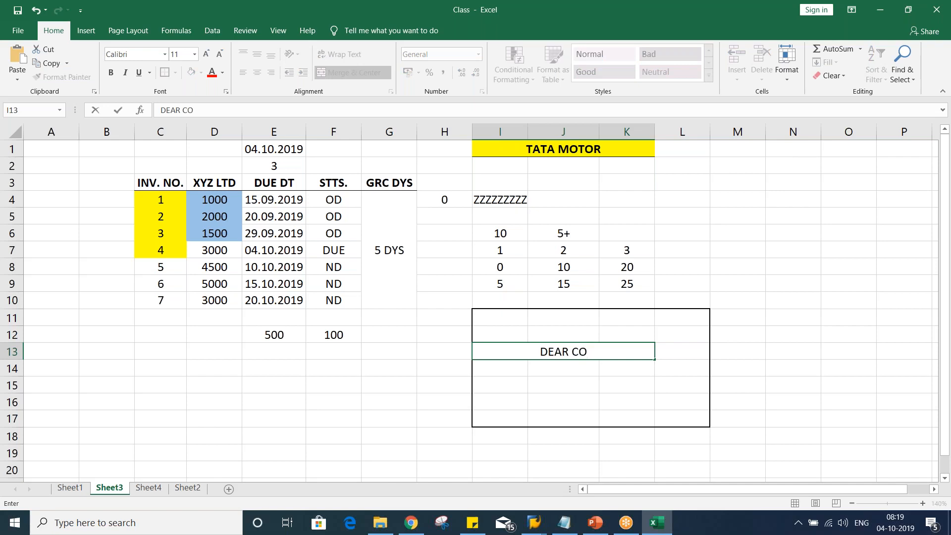
pyautogui.press('BackSpace')
pyautogui.write('USTOMER')
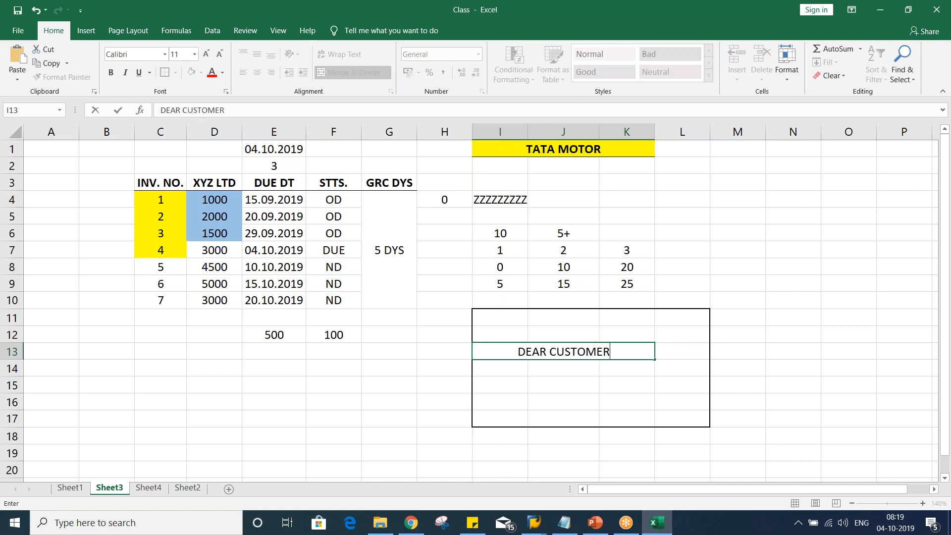
pyautogui.write(', THIS TI')
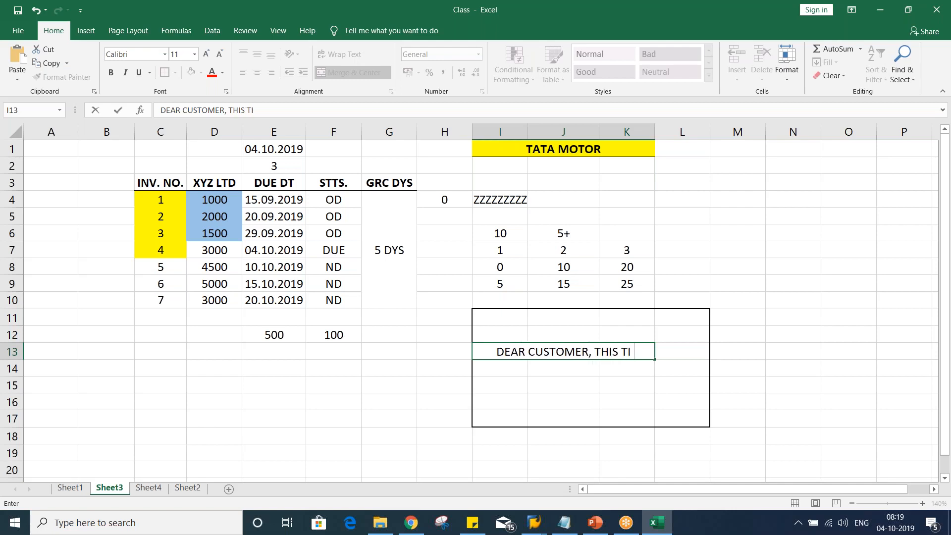
pyautogui.press('BackSpace')
pyautogui.press('BackSpace')
pyautogui.write('IS TOO')
pyautogui.press('BackSpace')
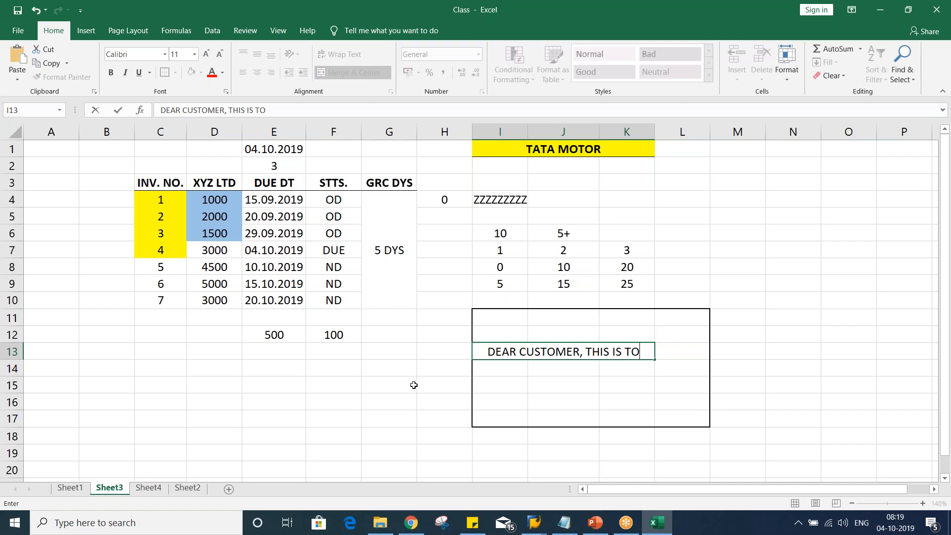
# List items 1 and 2 in I15:I16 of the sample letter, with amounts 1000 and 1500 beside them in column J
pyautogui.click(519, 388)
pyautogui.write('1')
pyautogui.press('Return')
pyautogui.write('2')
pyautogui.press('Return')
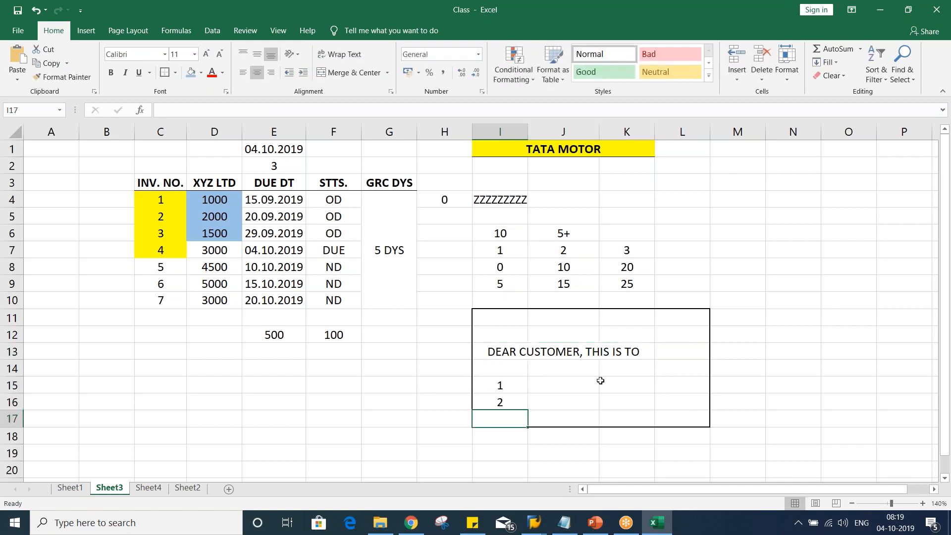
pyautogui.click(575, 383)
pyautogui.write('1000')
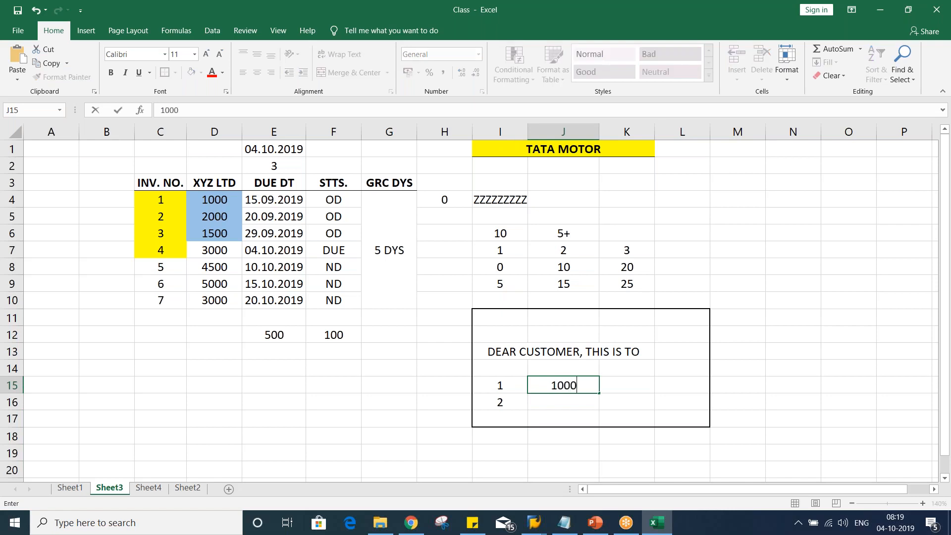
pyautogui.press('Return')
pyautogui.write('1500')
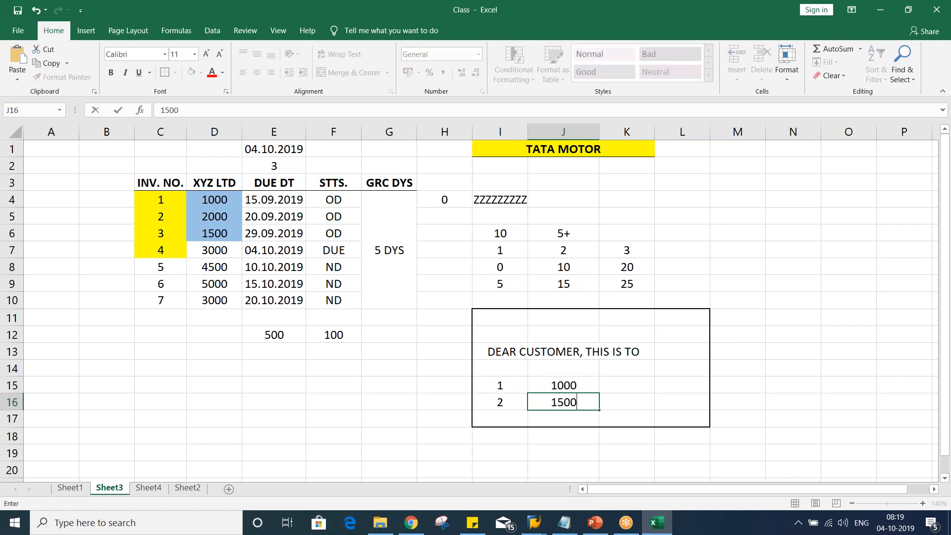
pyautogui.press('Return')
# Complete the two letter rows with 1 in both K15 and K16, and 15 and 20 in L15 and L16
pyautogui.click(641, 391)
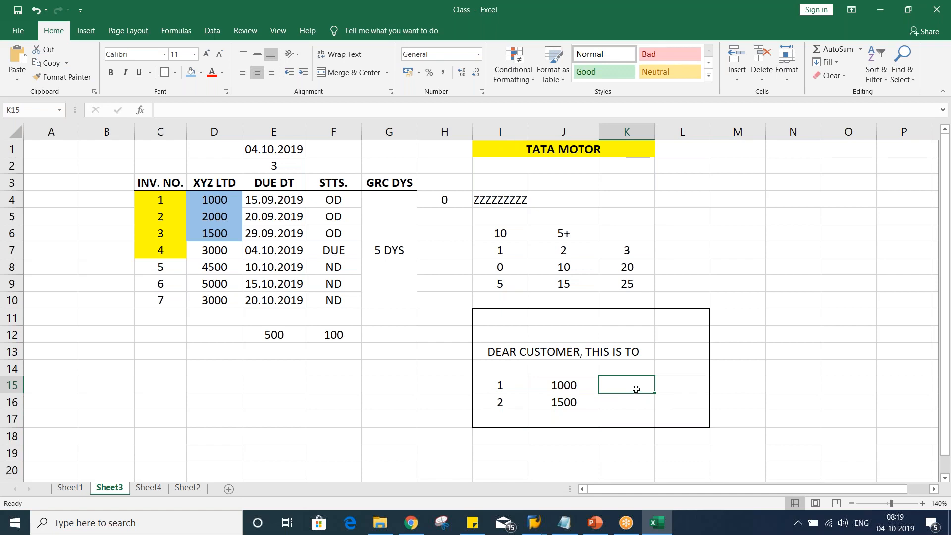
pyautogui.write('1')
pyautogui.press('Return')
pyautogui.write('1')
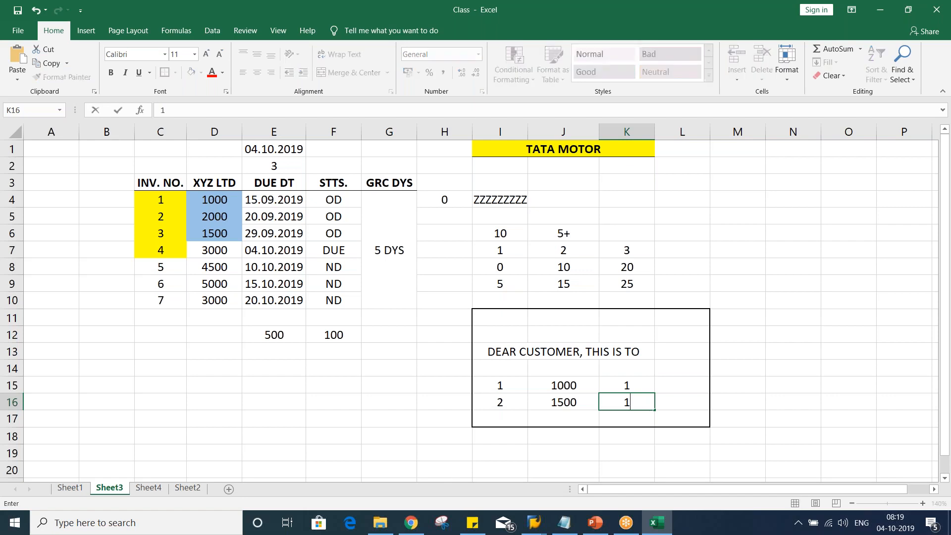
pyautogui.click(683, 385)
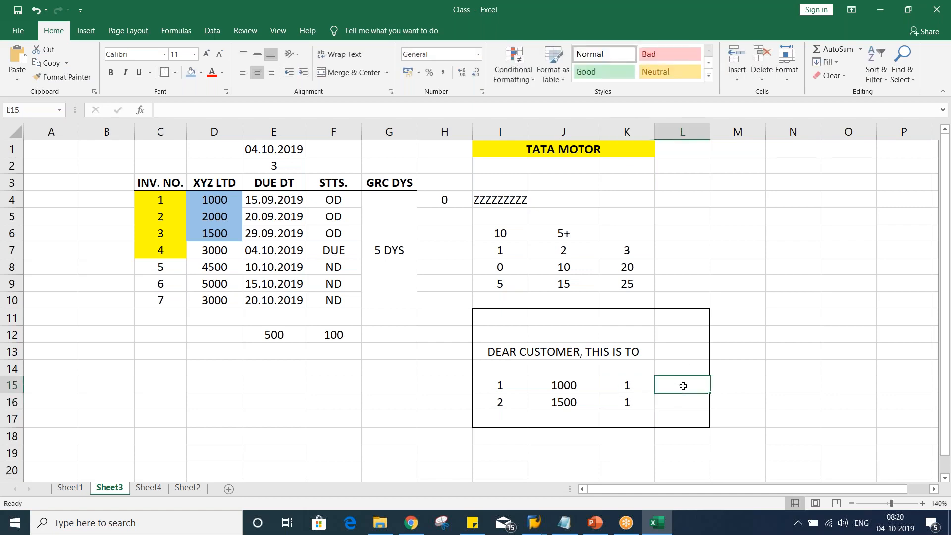
pyautogui.write('15')
pyautogui.press('Return')
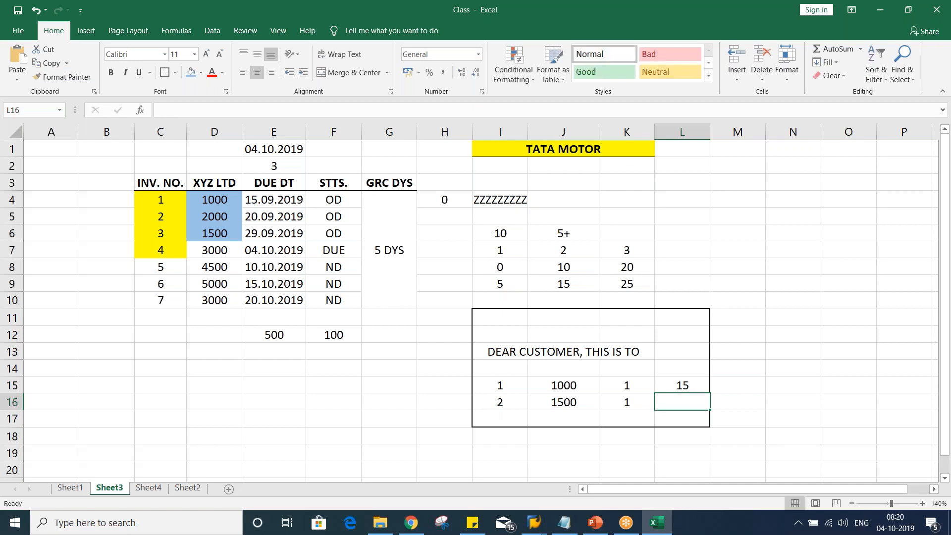
pyautogui.write('20')
pyautogui.press('Return')
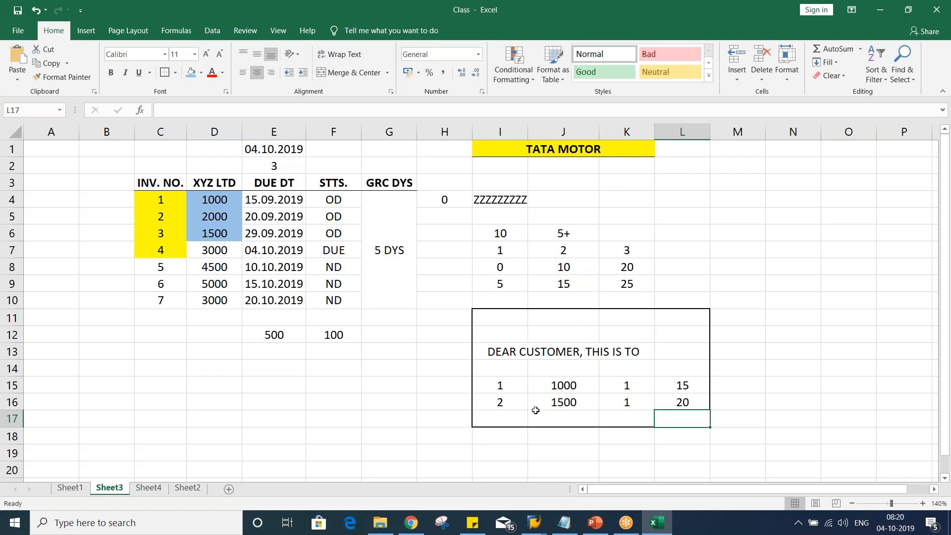
# Review the sample letter's opening line and two item rows, comparing the values in L15 and L16
pyautogui.click(512, 351)
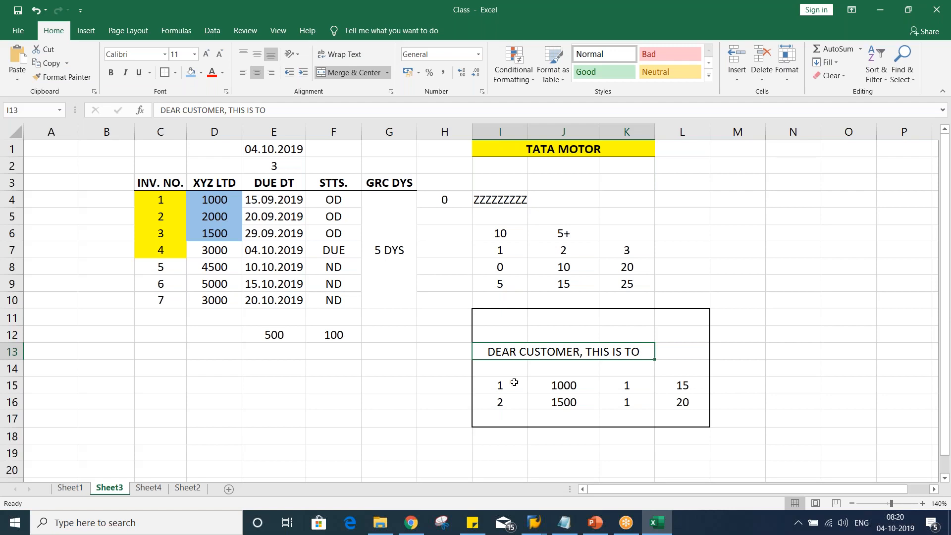
pyautogui.moveTo(500, 386); pyautogui.dragTo(671, 393)
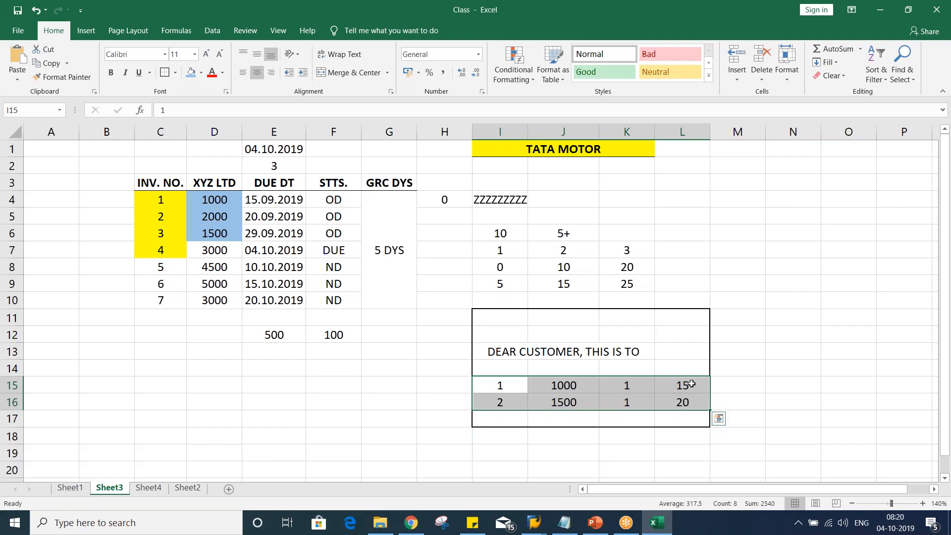
pyautogui.click(686, 385)
pyautogui.click(687, 400)
pyautogui.click(684, 386)
pyautogui.click(684, 402)
pyautogui.click(684, 386)
pyautogui.click(682, 403)
pyautogui.click(684, 385)
pyautogui.click(681, 403)
pyautogui.click(682, 385)
pyautogui.click(686, 402)
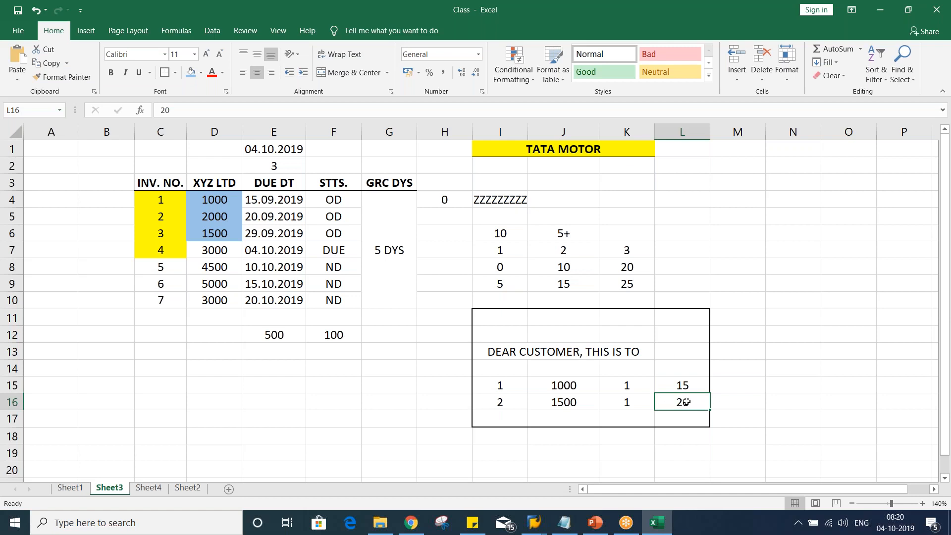
pyautogui.click(684, 387)
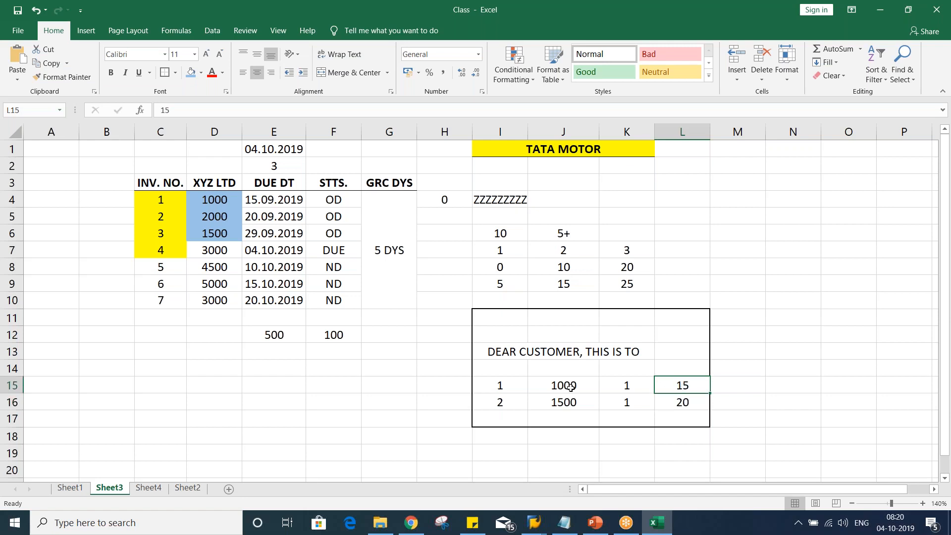
pyautogui.click(514, 384)
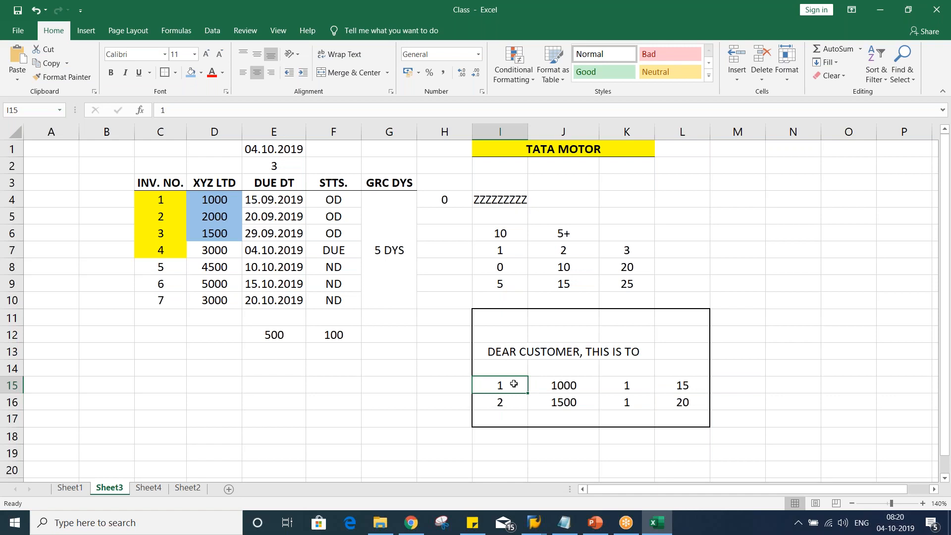
# Back in SAP, add company code TM02 to the dunning company code data with dunning by dunning area and separate notice per dunning level enabled
pyautogui.hotkey('alt', 'Tab')
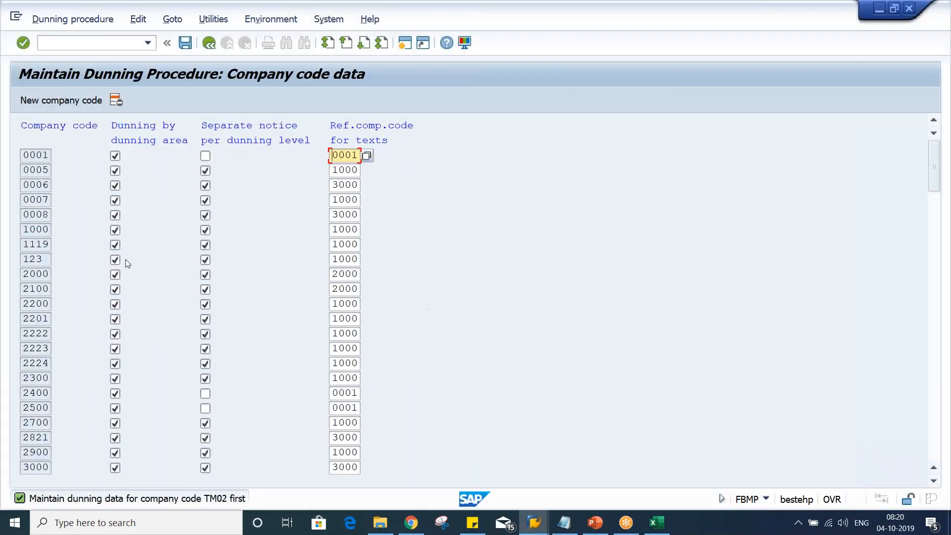
pyautogui.click(89, 101)
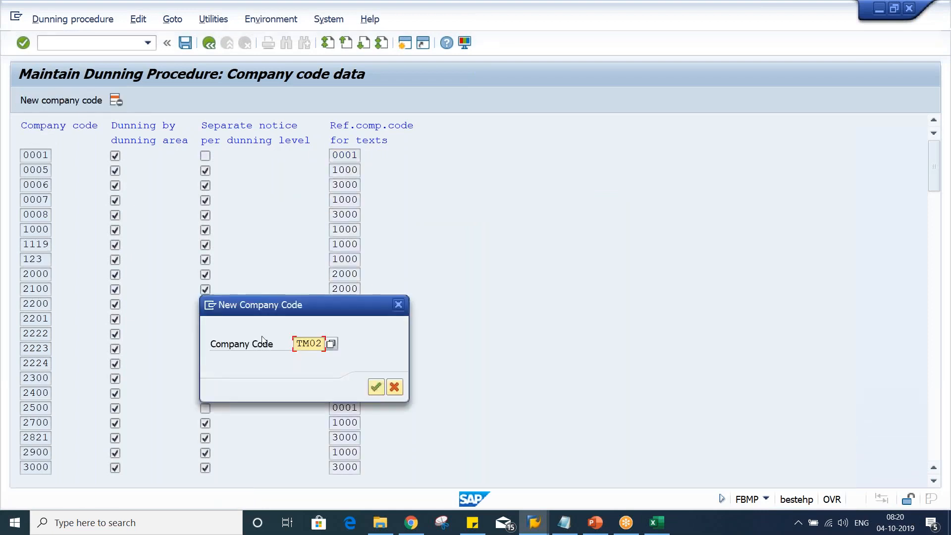
pyautogui.press('Return')
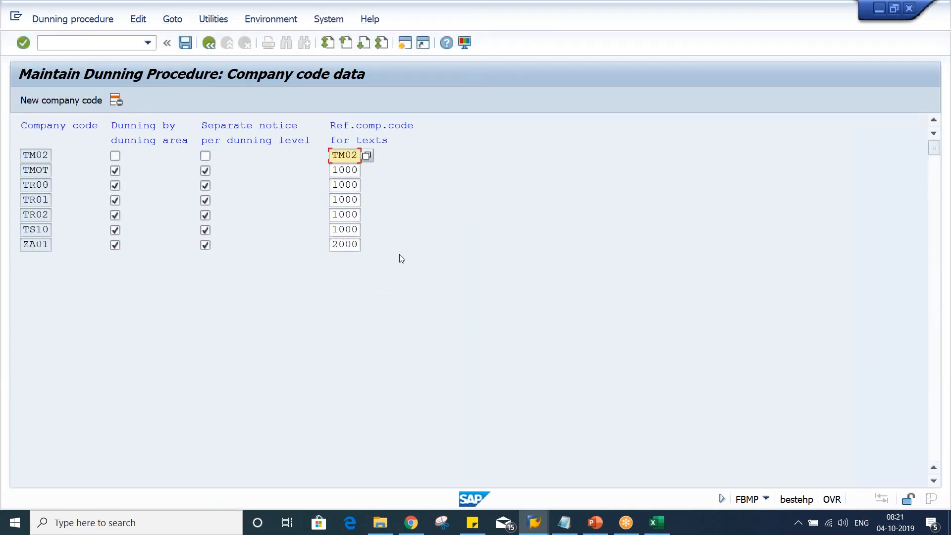
pyautogui.click(115, 157)
pyautogui.click(205, 156)
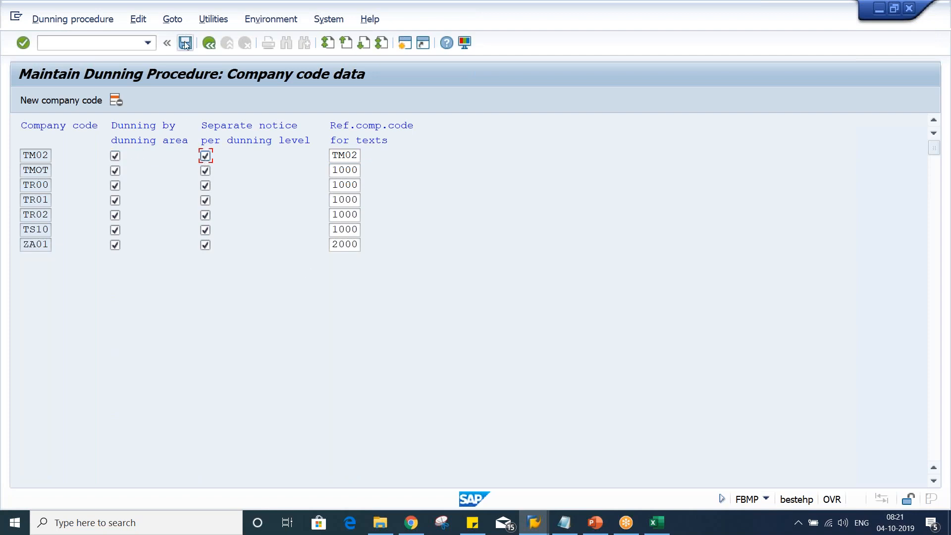
pyautogui.click(132, 227)
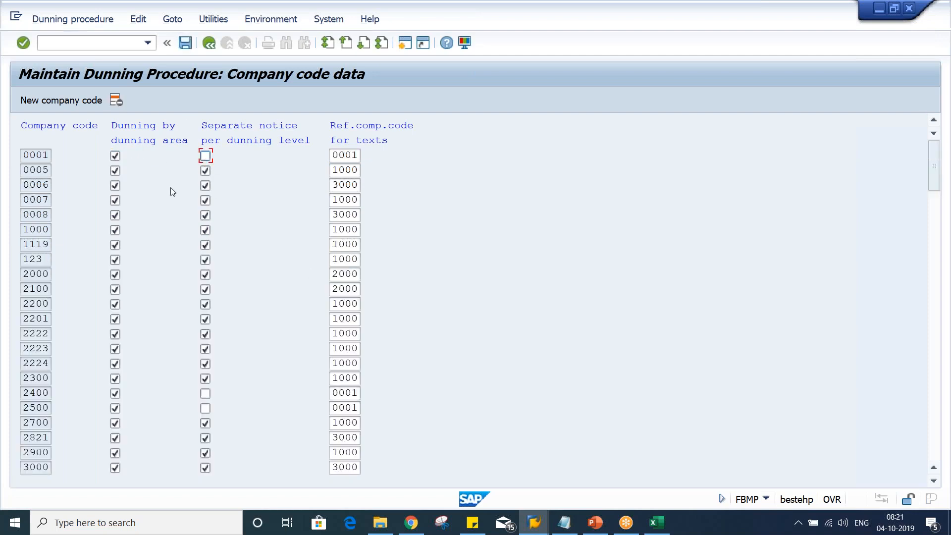
# Leave the company code data, saving the changes under the TATA MOTOR customizing request
pyautogui.click(209, 43)
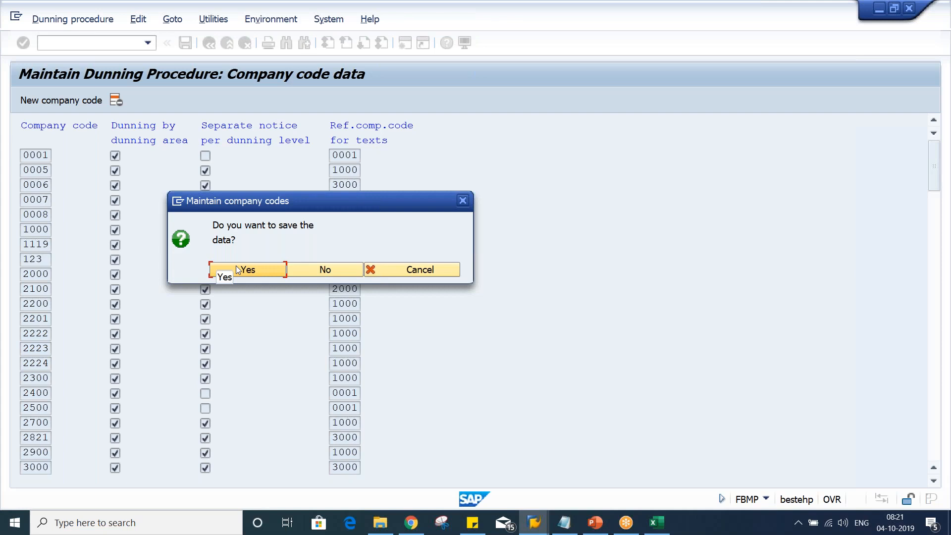
pyautogui.click(237, 270)
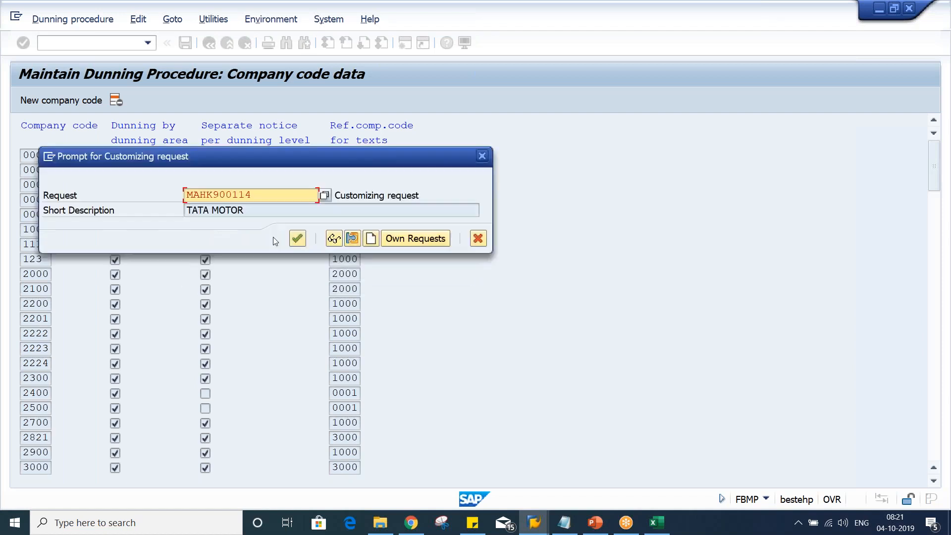
pyautogui.press('Return')
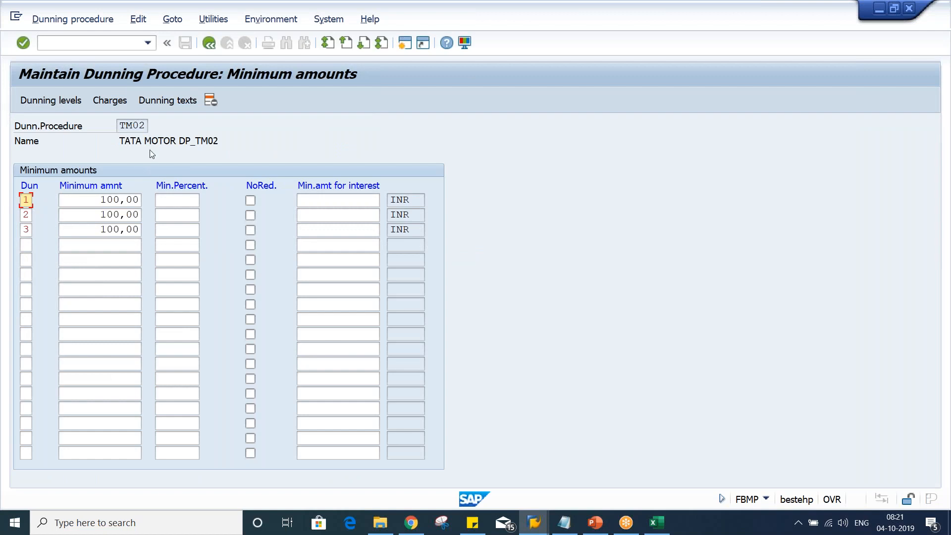
# Open the dunning texts of procedure TM02 for company code TM02 and account type Customer
pyautogui.click(177, 107)
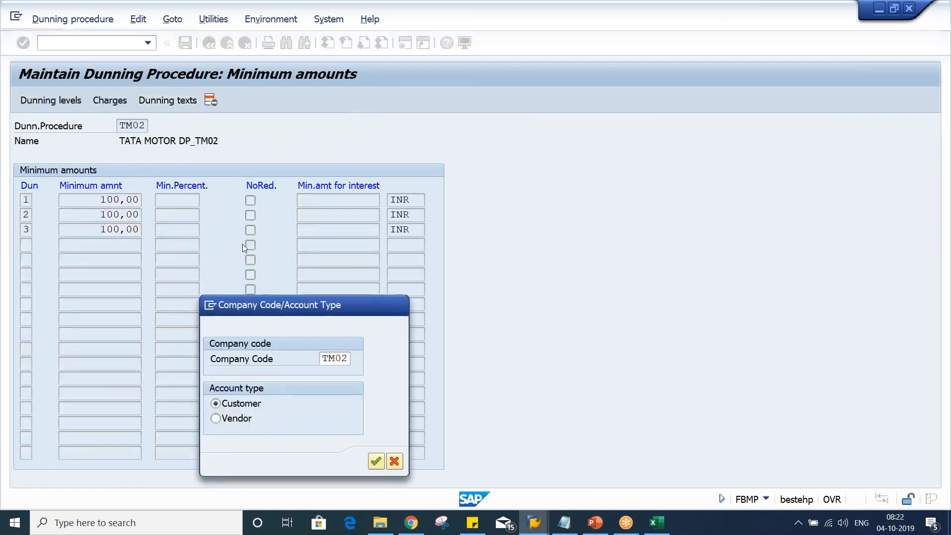
pyautogui.press('Return')
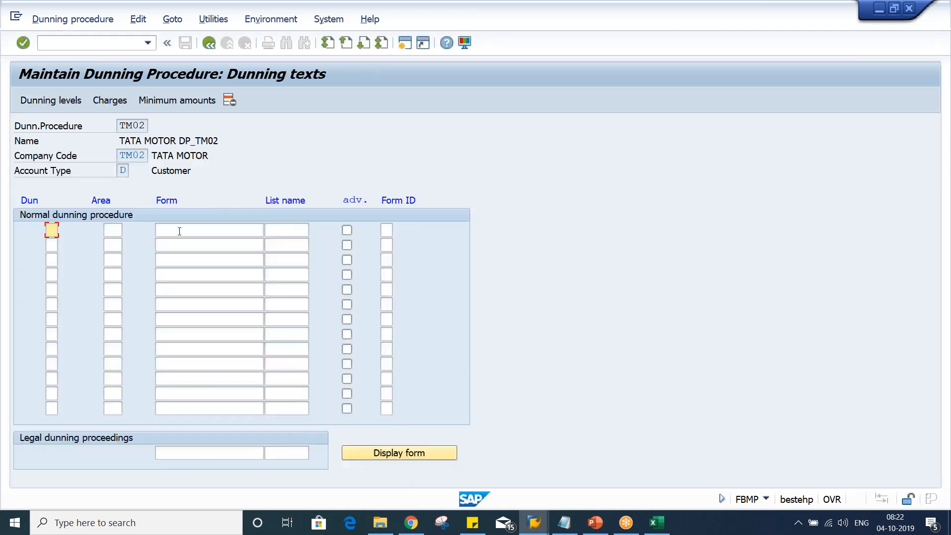
pyautogui.click(179, 232)
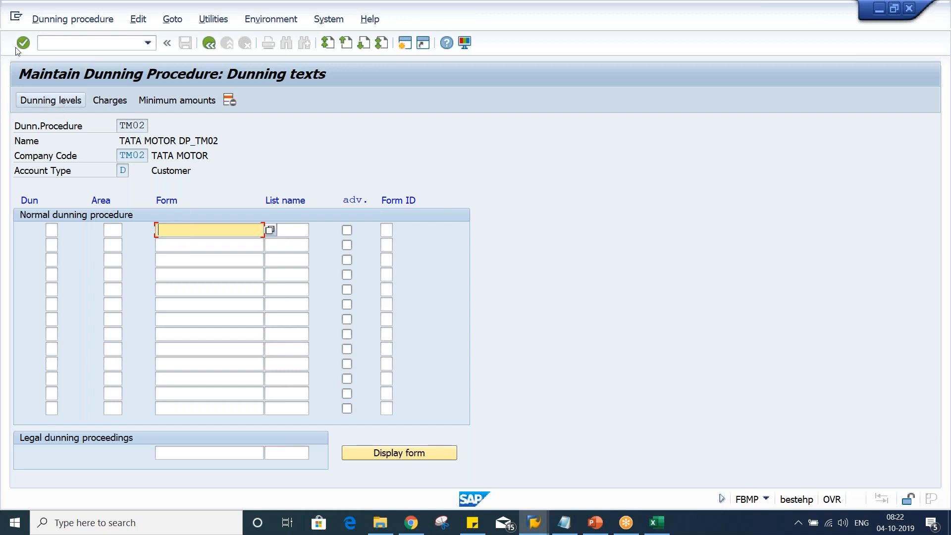
# Switch to Excel to examine the sample dunning letter's text and invoice lines on Sheet3, and return to SAP
pyautogui.click(656, 522)
pyautogui.click(510, 353)
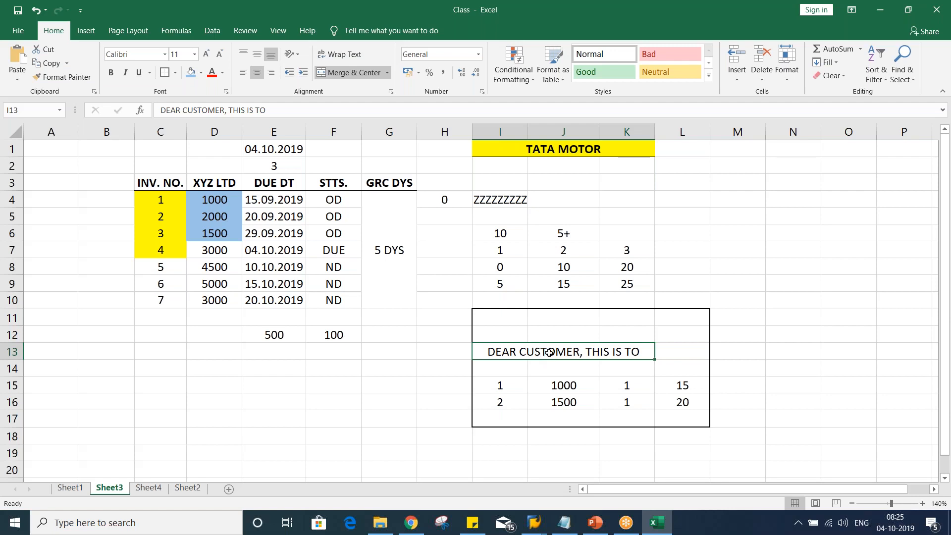
pyautogui.moveTo(512, 384); pyautogui.dragTo(670, 397)
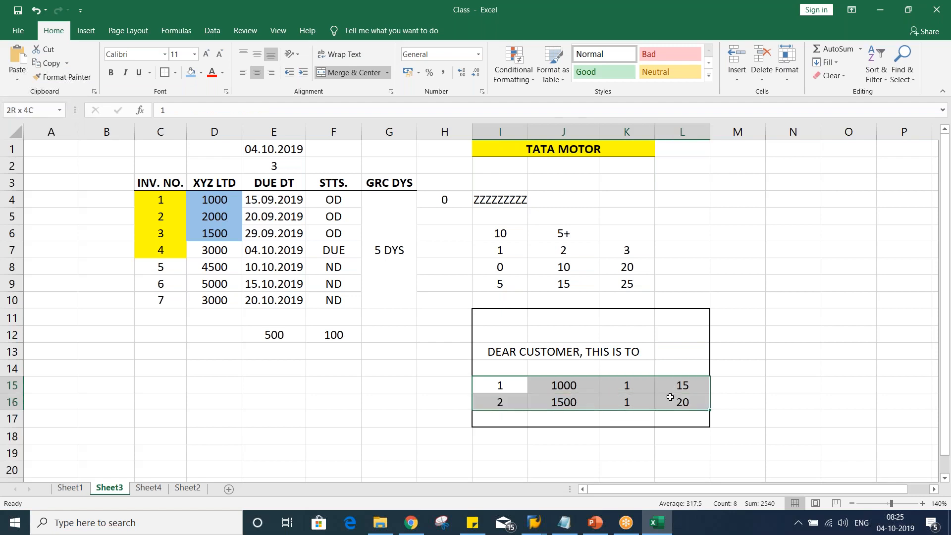
pyautogui.click(639, 389)
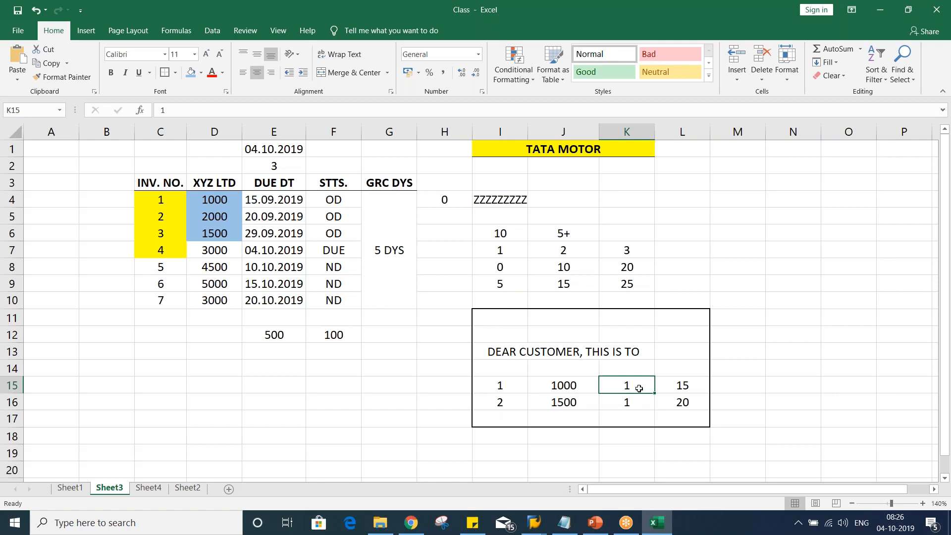
pyautogui.hotkey('alt', 'Tab')
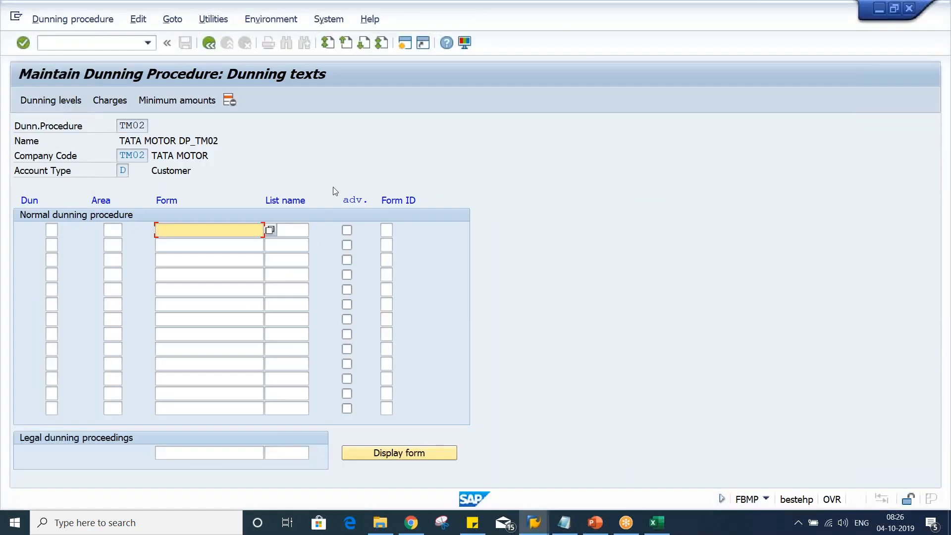
# Open an additional SAP session and switch back to the dunning texts session
pyautogui.click(405, 43)
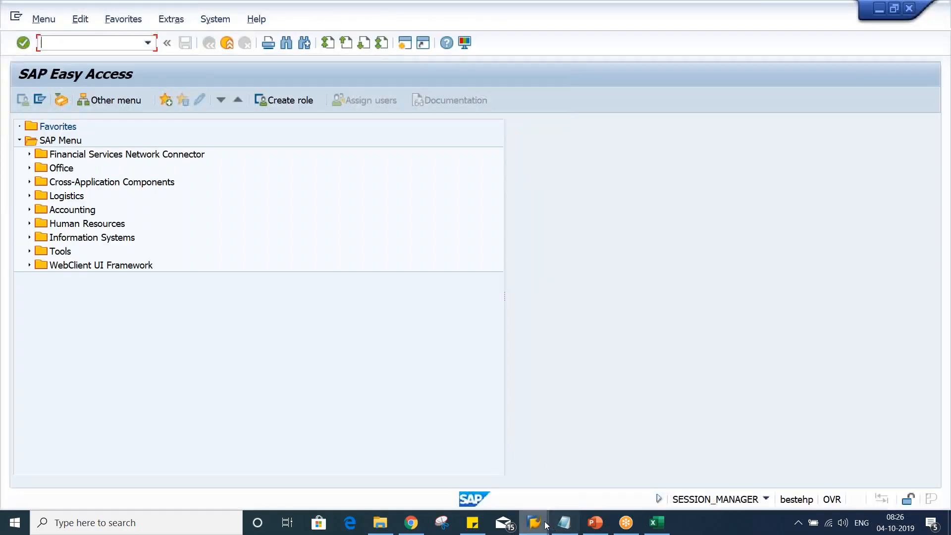
pyautogui.moveTo(545, 524)
pyautogui.click(637, 469)
# Enter F150_DUNN_01 as the form in the first row of the normal dunning procedure
pyautogui.click(216, 229)
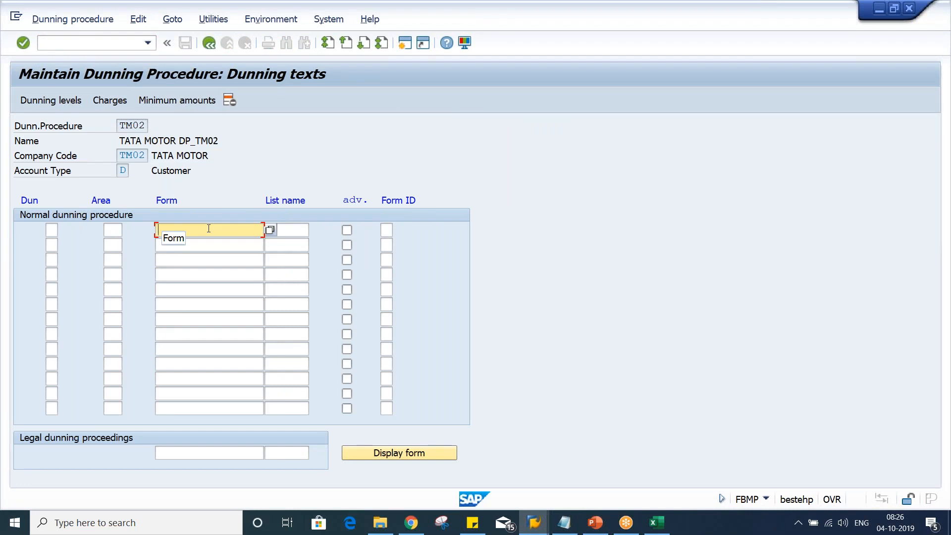
pyautogui.press('space')
pyautogui.click(211, 242)
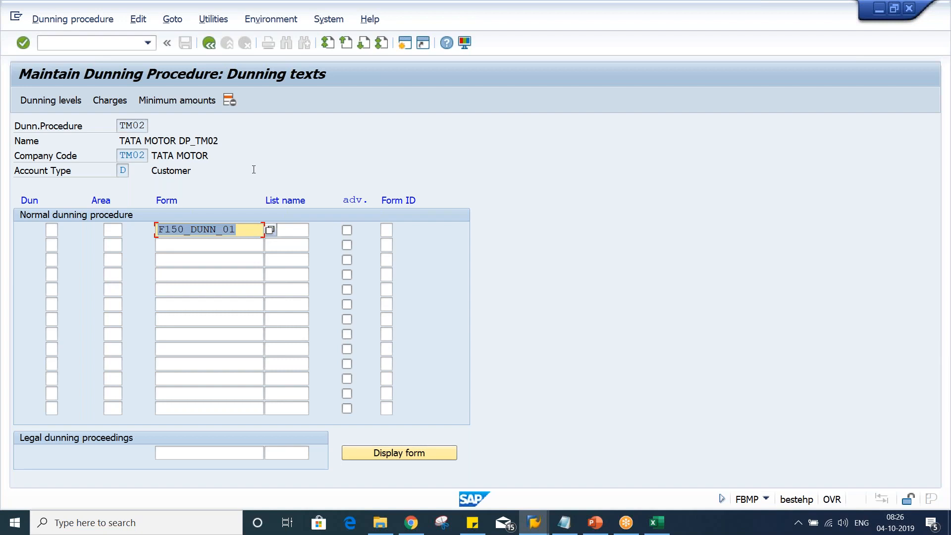
pyautogui.click(246, 228)
pyautogui.moveTo(246, 228); pyautogui.dragTo(153, 229)
pyautogui.click(238, 228)
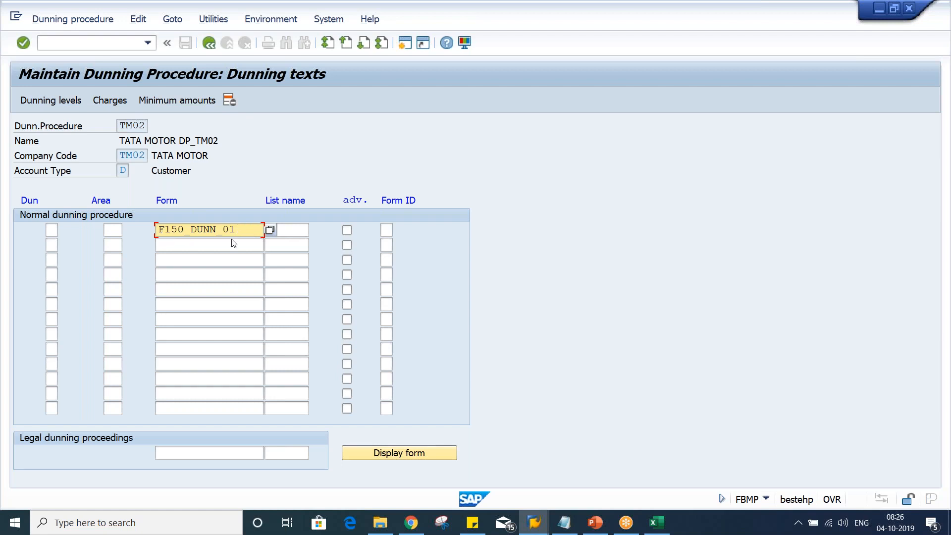
# Copy the form name F150_DUNN_01 into the second and third rows
pyautogui.moveTo(237, 231); pyautogui.dragTo(62, 227)
pyautogui.hotkey('ctrl', 'c')
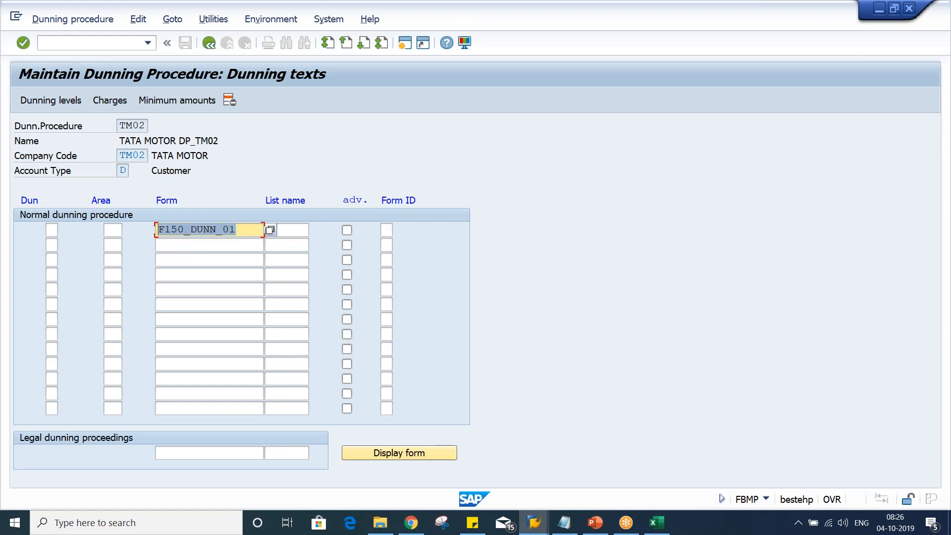
pyautogui.click(84, 230)
pyautogui.click(161, 245)
pyautogui.hotkey('ctrl', 'v')
pyautogui.click(161, 260)
pyautogui.hotkey('ctrl', 'v')
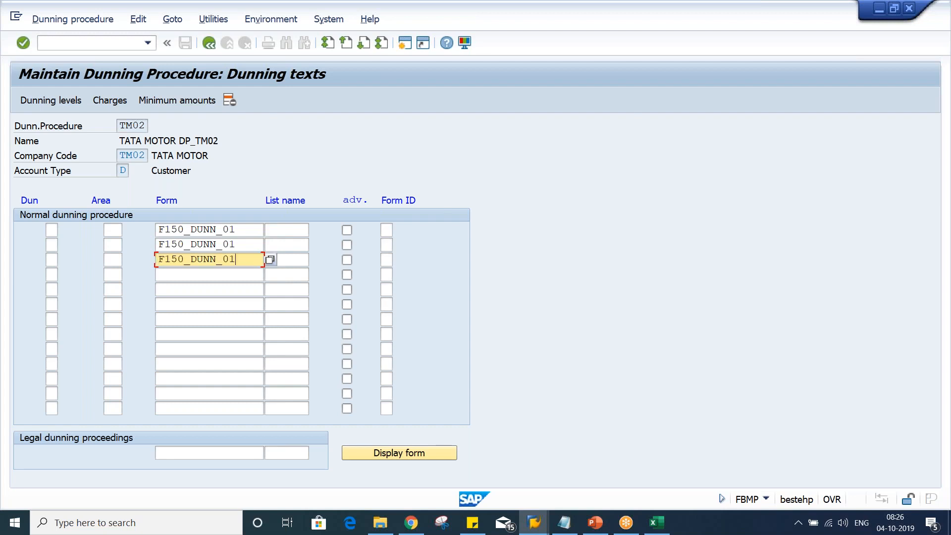
# Assign dunning levels 1, 2 and 3 to the three form rows
pyautogui.click(58, 231)
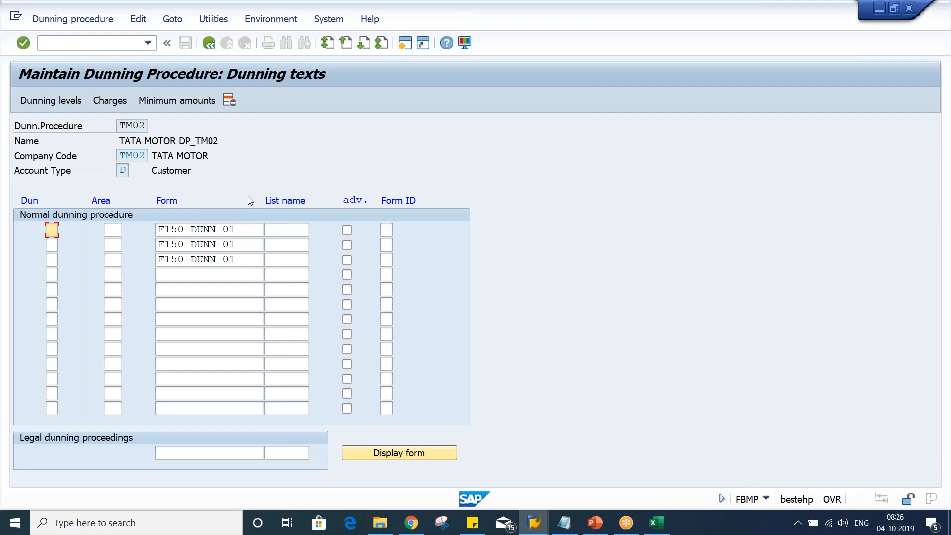
pyautogui.write('1')
pyautogui.press('Down')
pyautogui.write('2')
pyautogui.press('Down')
pyautogui.write('3')
pyautogui.click(51, 244)
pyautogui.click(51, 259)
# Return to the procedure overview and save dunning procedure TM02 under the TATA MOTOR customizing request
pyautogui.click(116, 231)
pyautogui.click(209, 43)
pyautogui.click(334, 101)
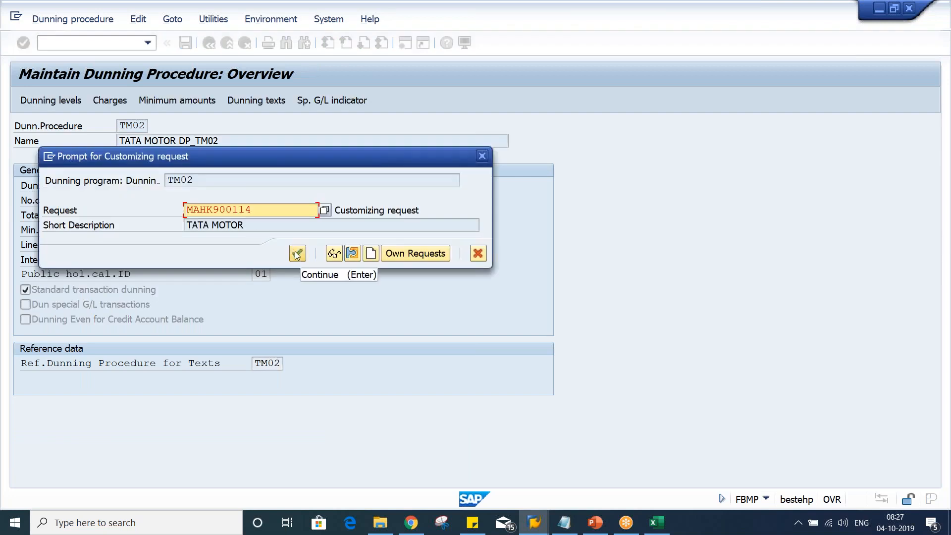
pyautogui.click(297, 253)
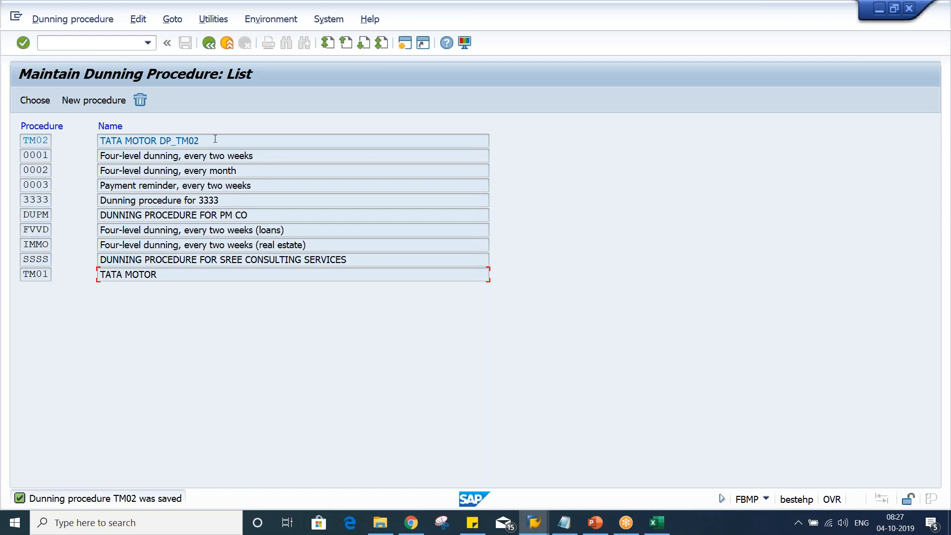
# Reload the FBMP dunning procedure list, review the overview of procedure TM02 and return to the list
pyautogui.click(153, 43)
pyautogui.click(127, 56)
pyautogui.press('Home')
pyautogui.write('/N')
pyautogui.press('Return')
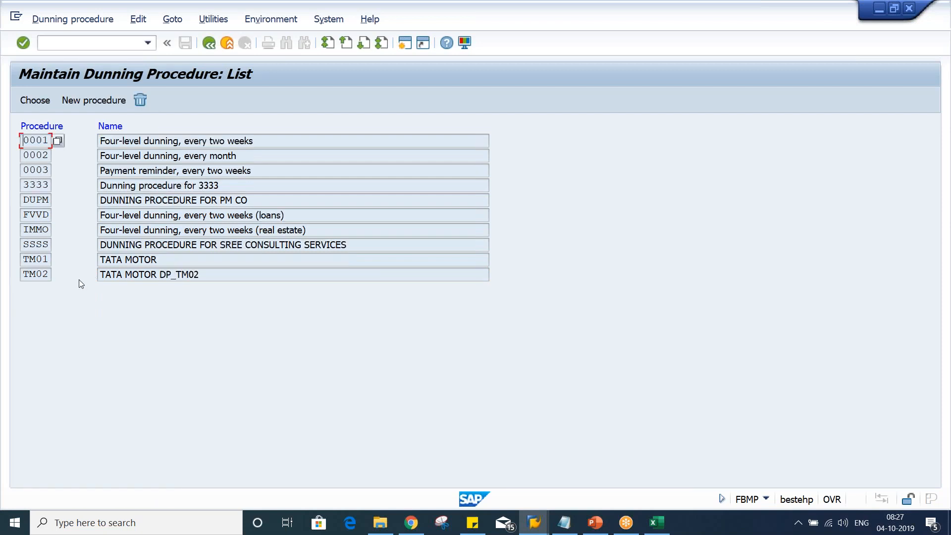
pyautogui.doubleClick(161, 274)
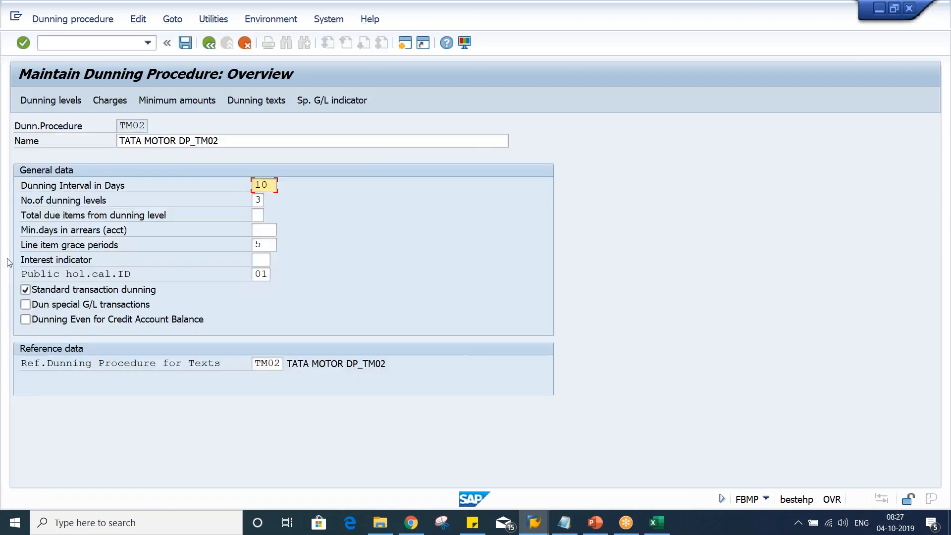
pyautogui.click(208, 44)
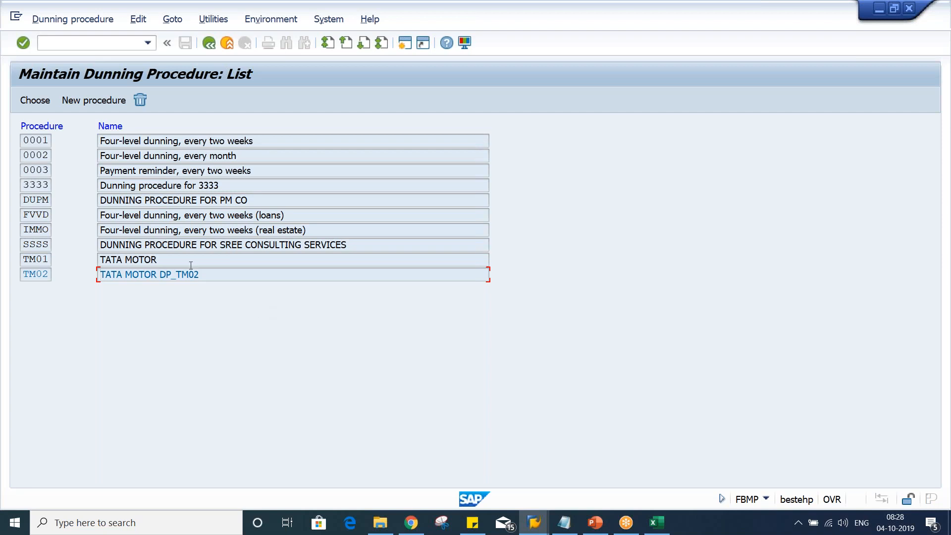
pyautogui.moveTo(210, 274); pyautogui.dragTo(30, 282)
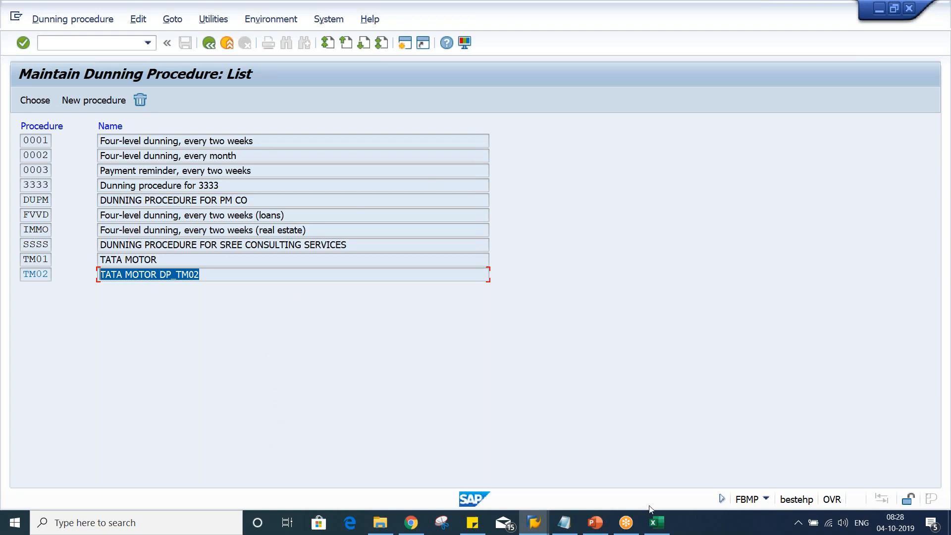
# Open the test customer for change with XD02 in the other session, using company code TM02
pyautogui.click(537, 524)
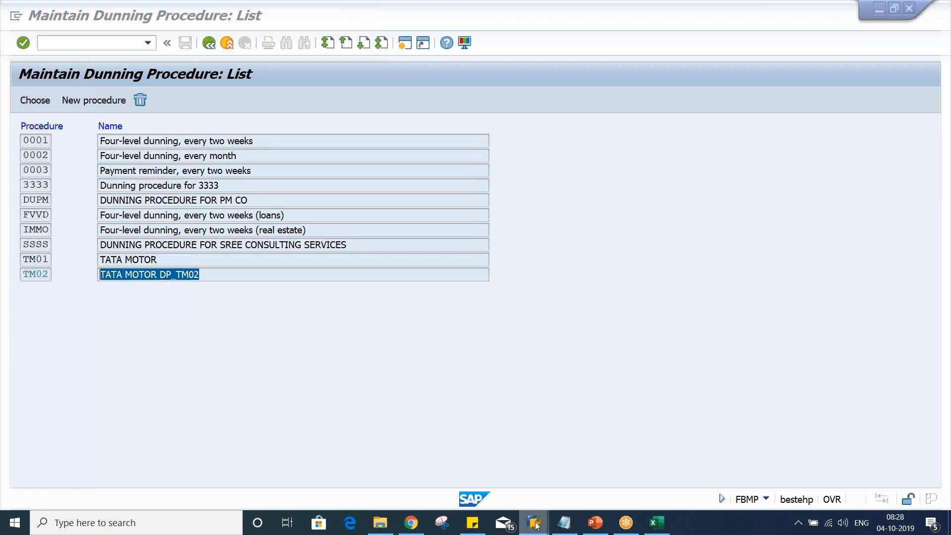
pyautogui.click(785, 471)
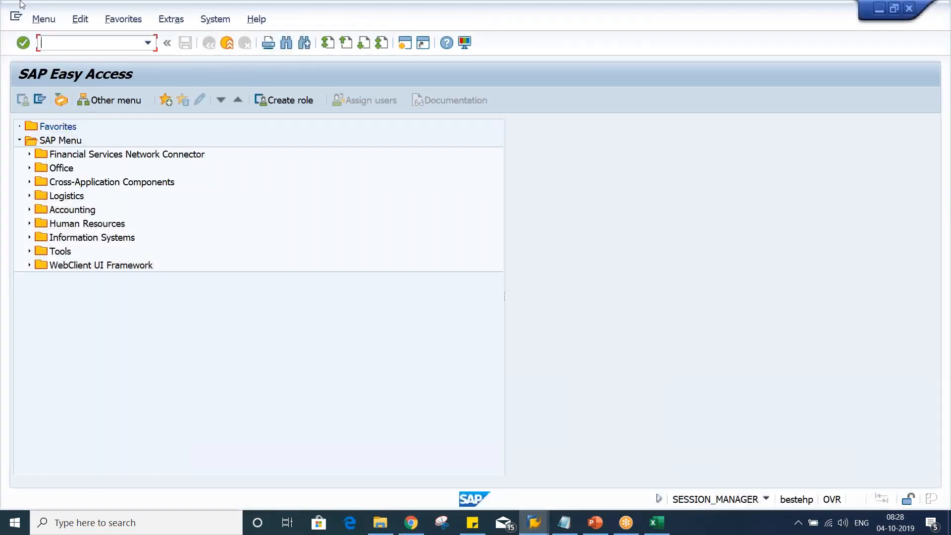
pyautogui.write('XD02')
pyautogui.press('Return')
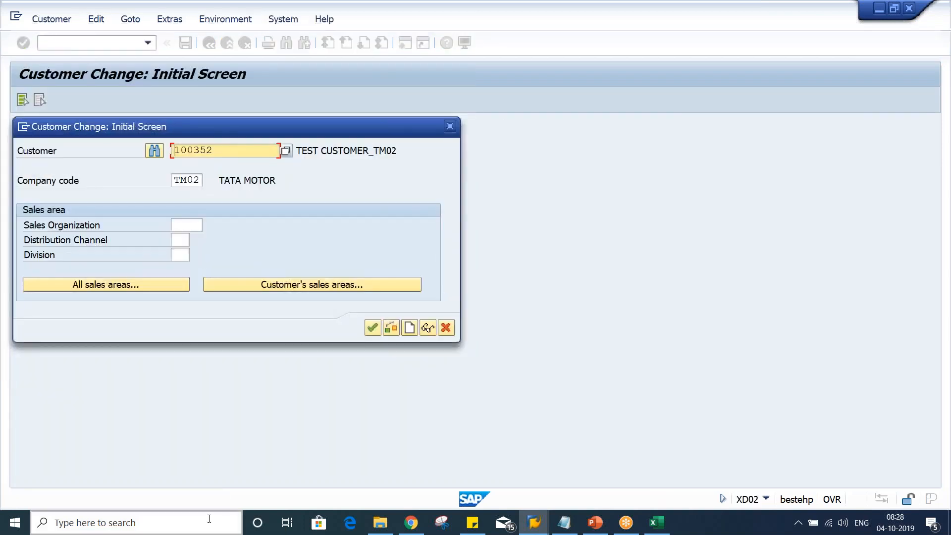
pyautogui.press('Return')
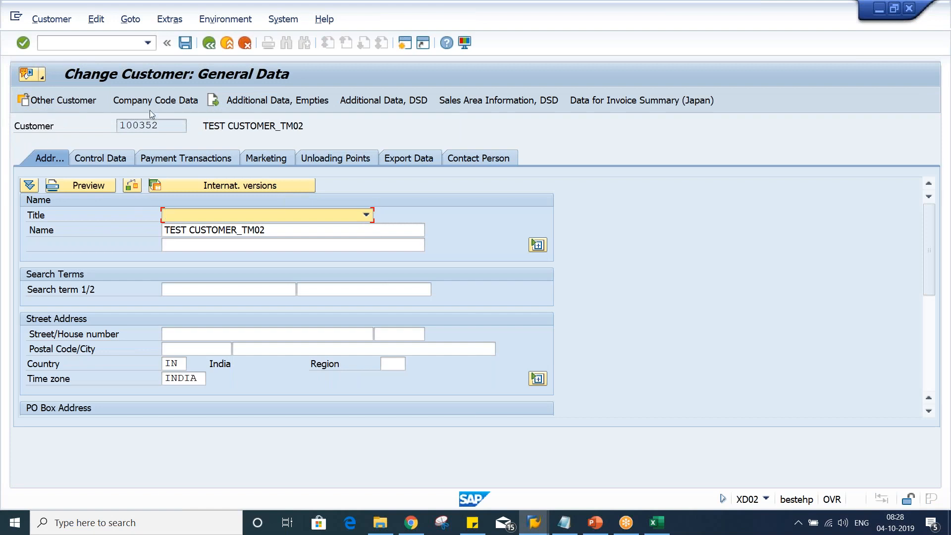
# Assign dunning procedure TM02 in the correspondence section of the customer's company code data and save
pyautogui.click(150, 103)
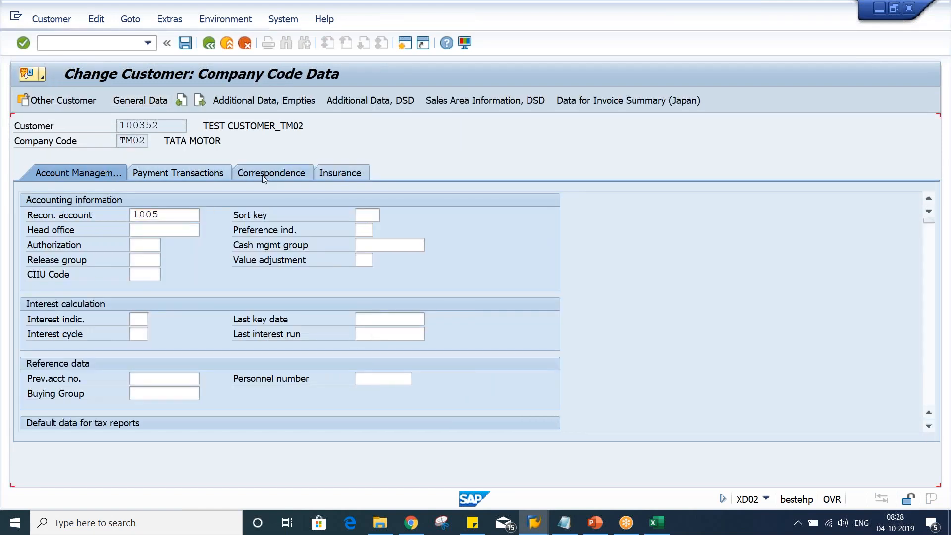
pyautogui.click(264, 177)
pyautogui.write('TM')
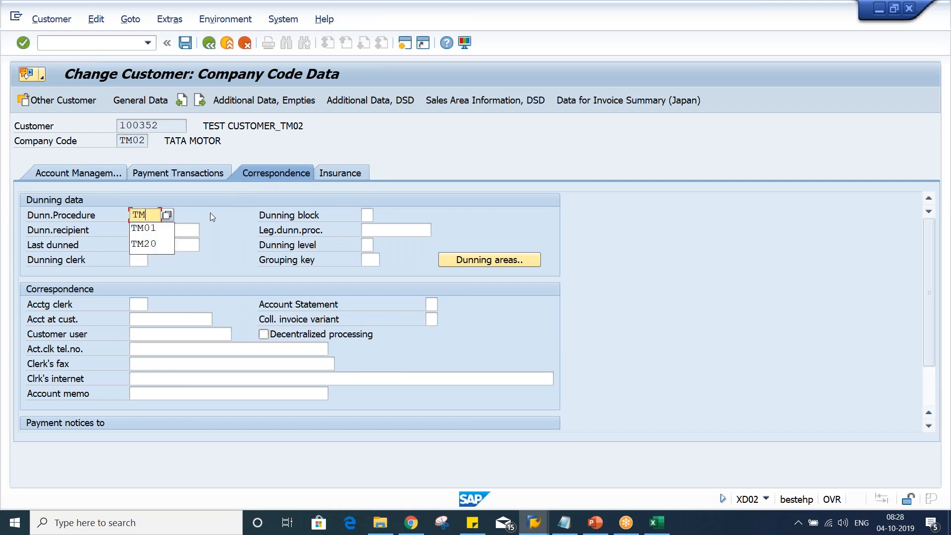
pyautogui.write('02')
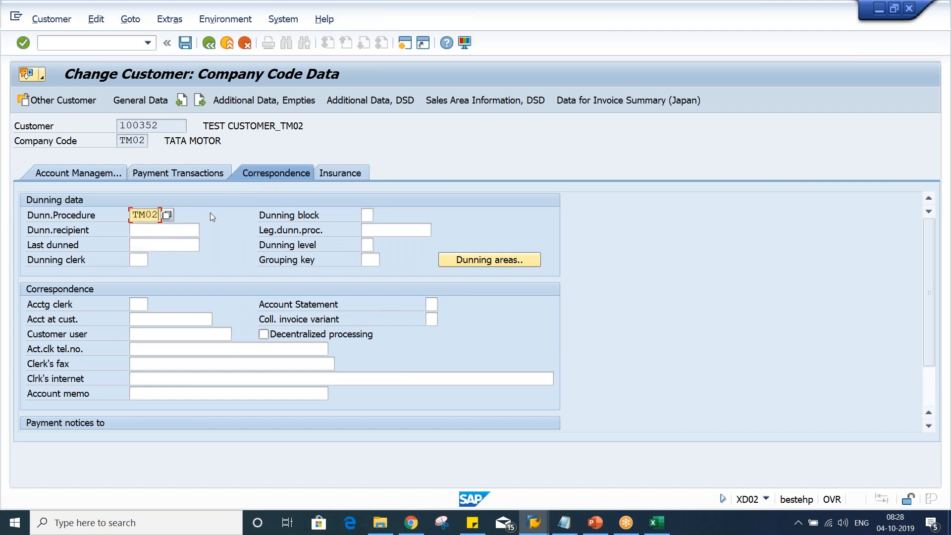
pyautogui.press('Return')
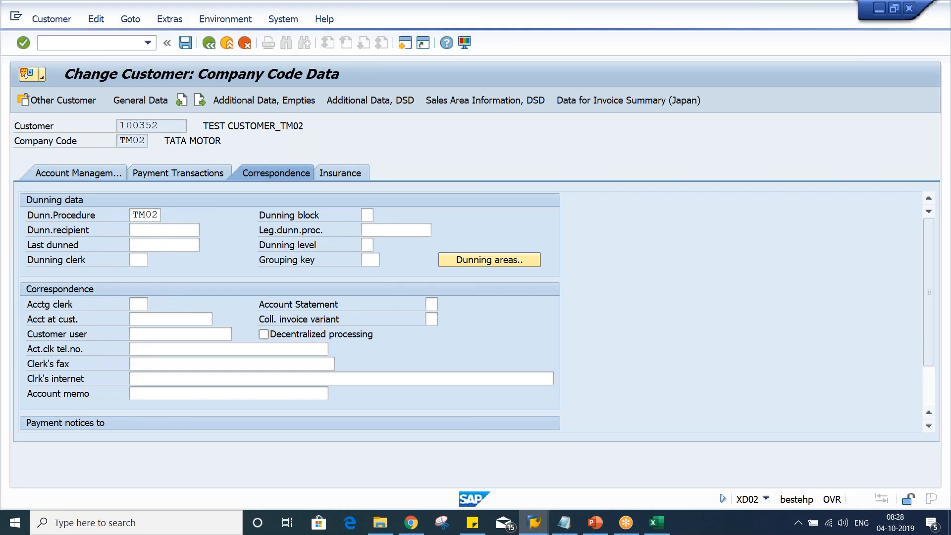
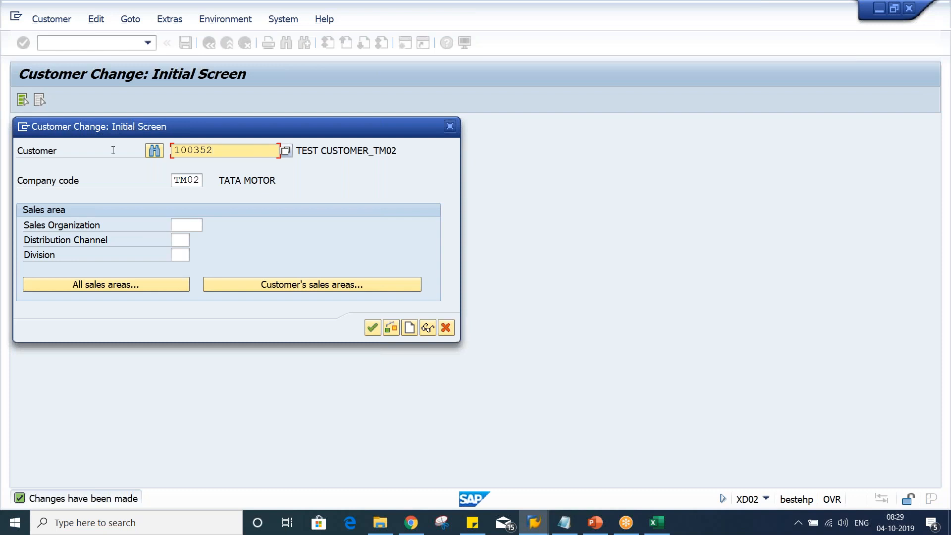
# Leave the customer change transaction and start the dunning run transaction F150
pyautogui.moveTo(240, 152); pyautogui.dragTo(41, 150)
pyautogui.click(183, 150)
pyautogui.click(449, 127)
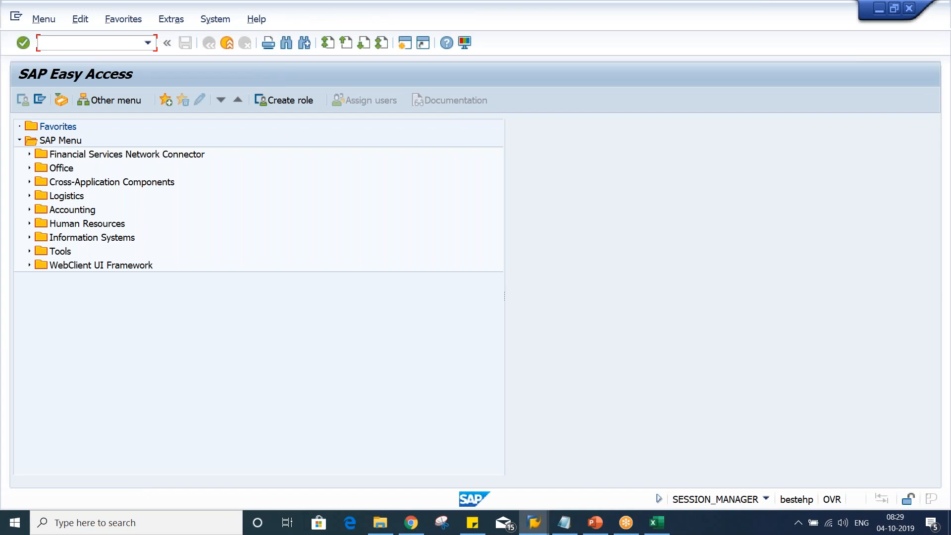
pyautogui.write('F150')
pyautogui.press('Return')
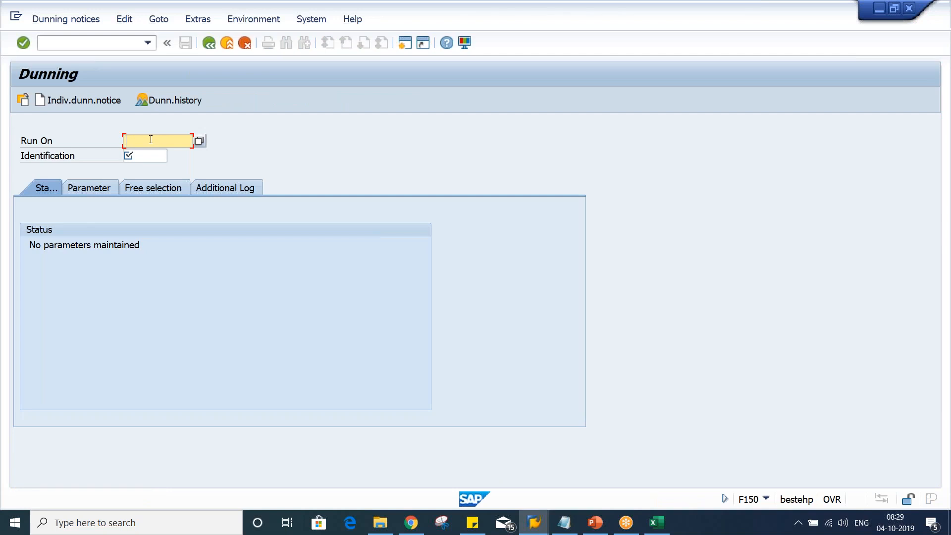
# Set the dunning run date to 04.10.2019 and the identification to TM02A
pyautogui.write('04')
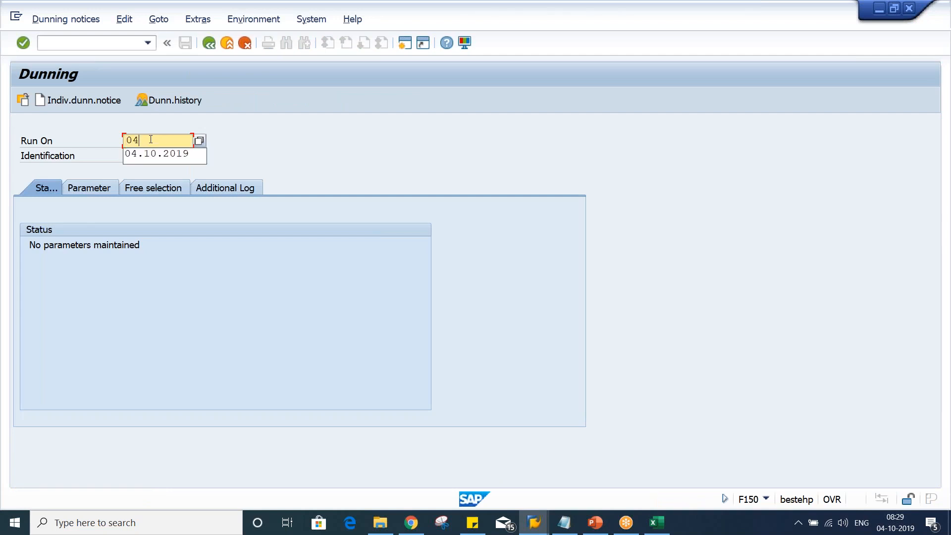
pyautogui.press('Down')
pyautogui.press('Return')
pyautogui.press('Tab')
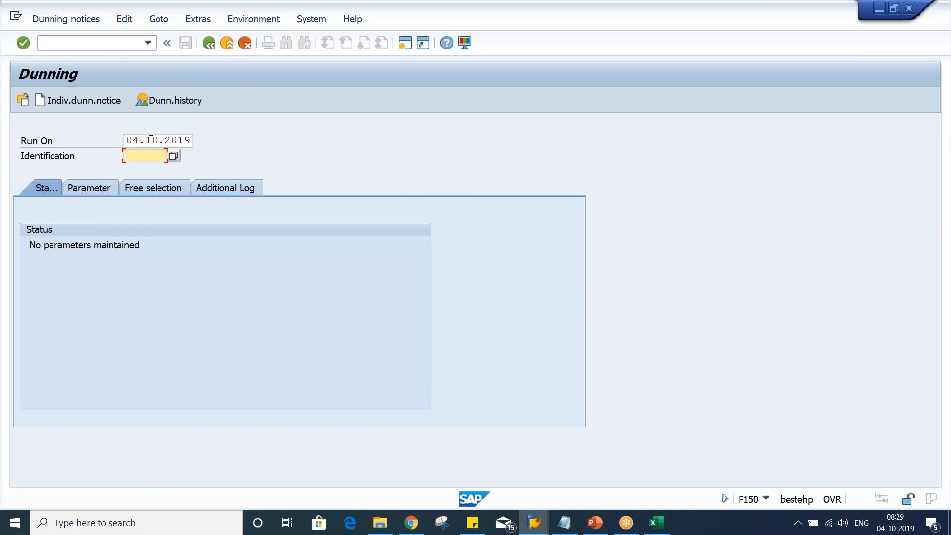
pyautogui.write('TM')
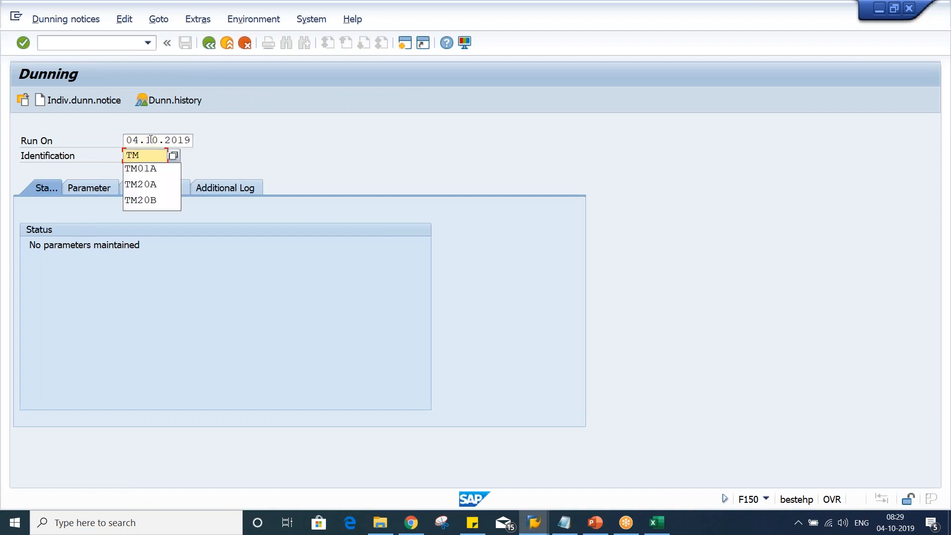
pyautogui.write('02A')
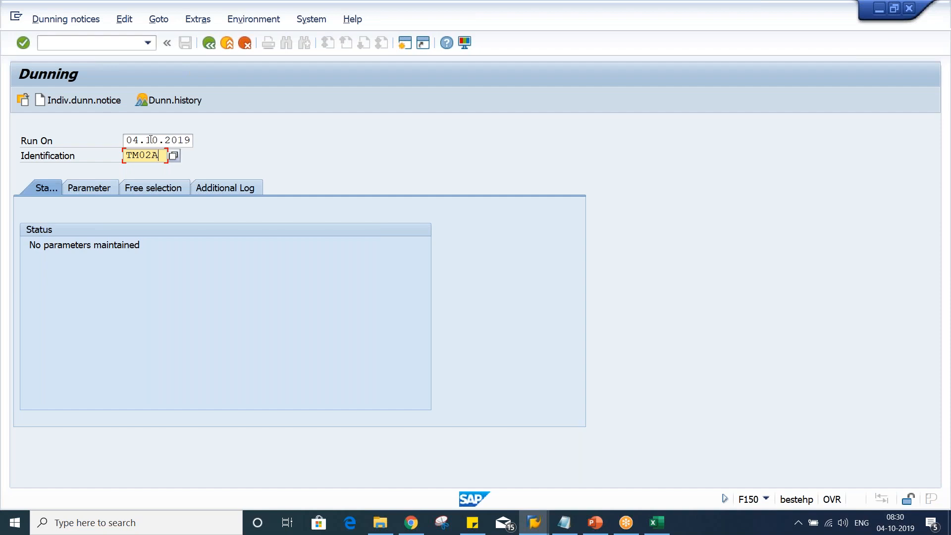
pyautogui.click(141, 139)
pyautogui.click(144, 155)
pyautogui.press('Up')
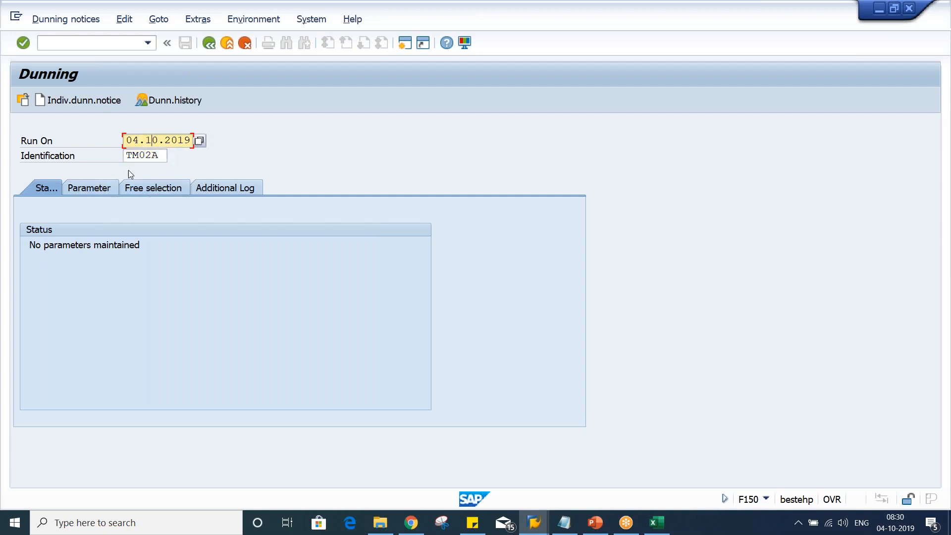
pyautogui.click(147, 151)
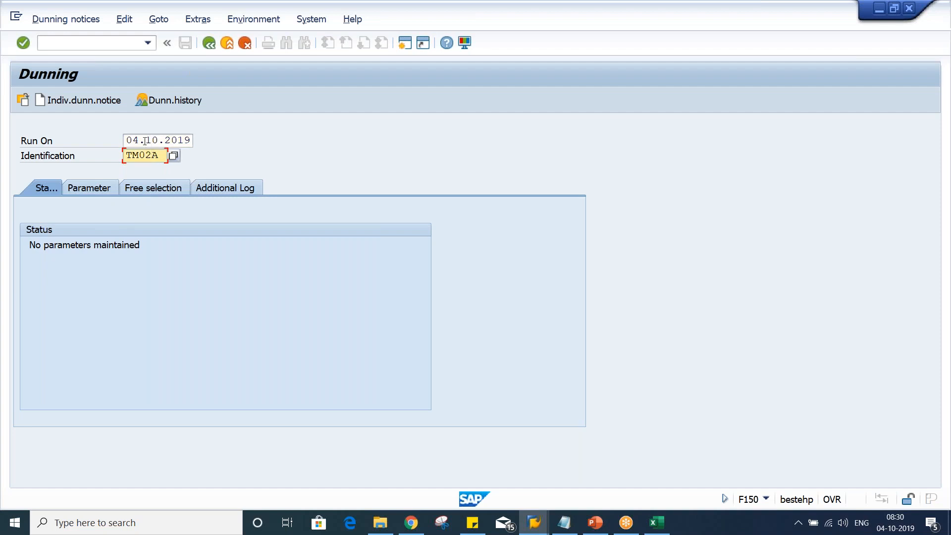
pyautogui.click(145, 140)
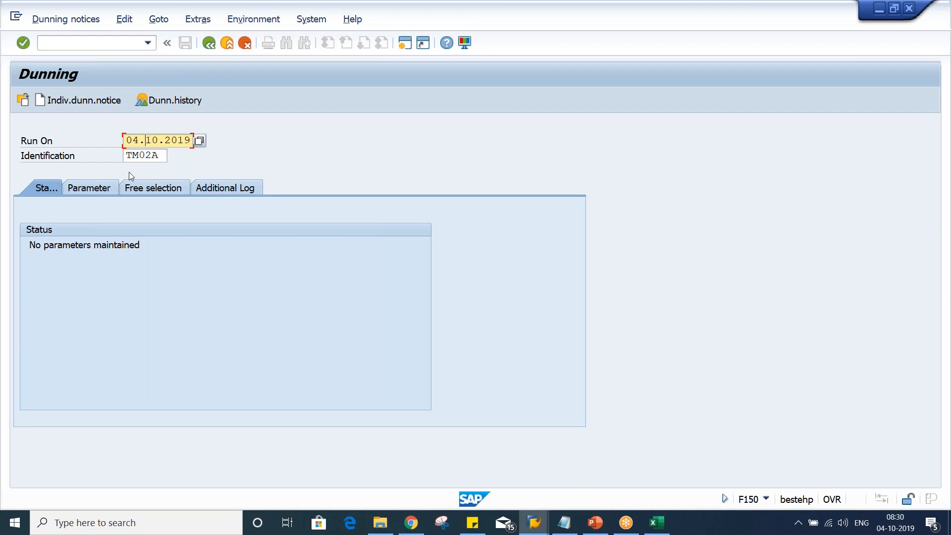
# In the dunning run parameters, set both the dunning date and the documents posted up to date to 04.10.2019
pyautogui.click(91, 189)
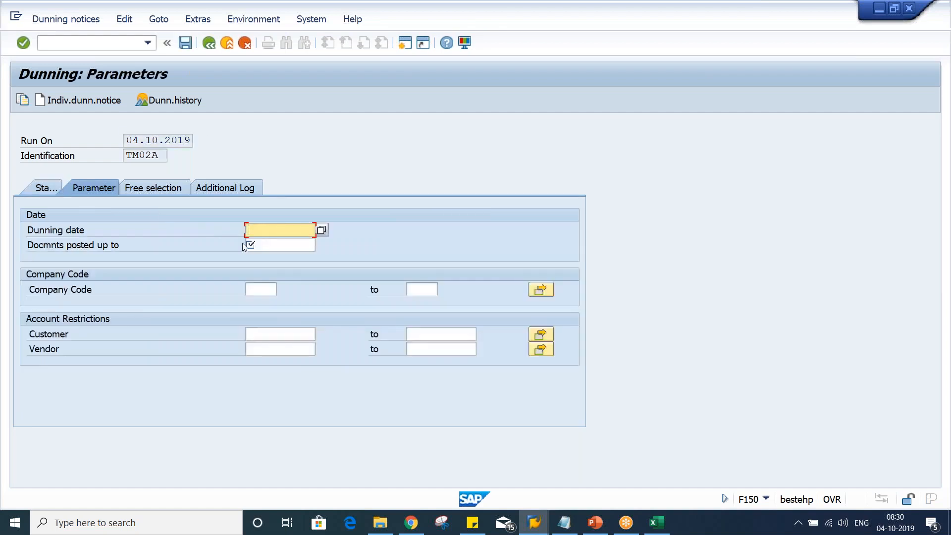
pyautogui.moveTo(128, 141); pyautogui.dragTo(267, 136)
pyautogui.hotkey('ctrl', 'c')
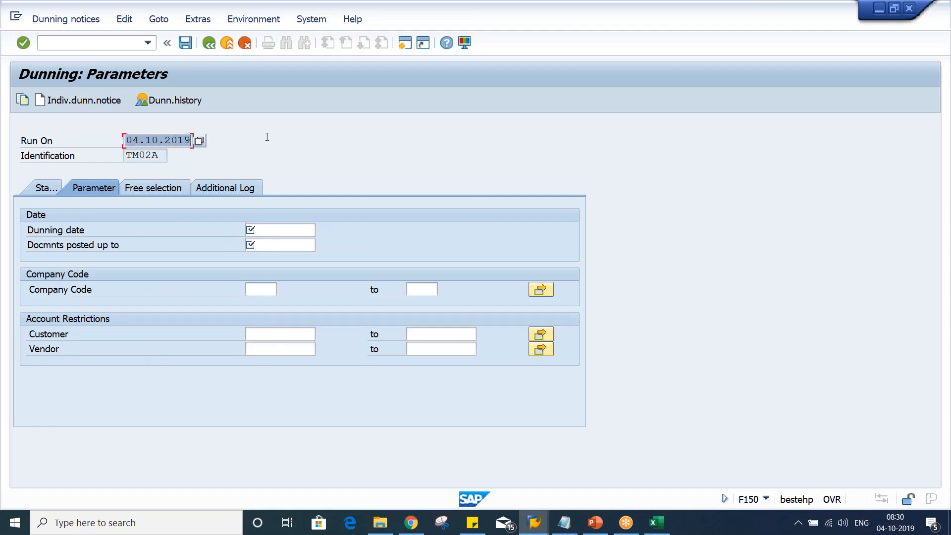
pyautogui.click(270, 230)
pyautogui.hotkey('ctrl', 'v')
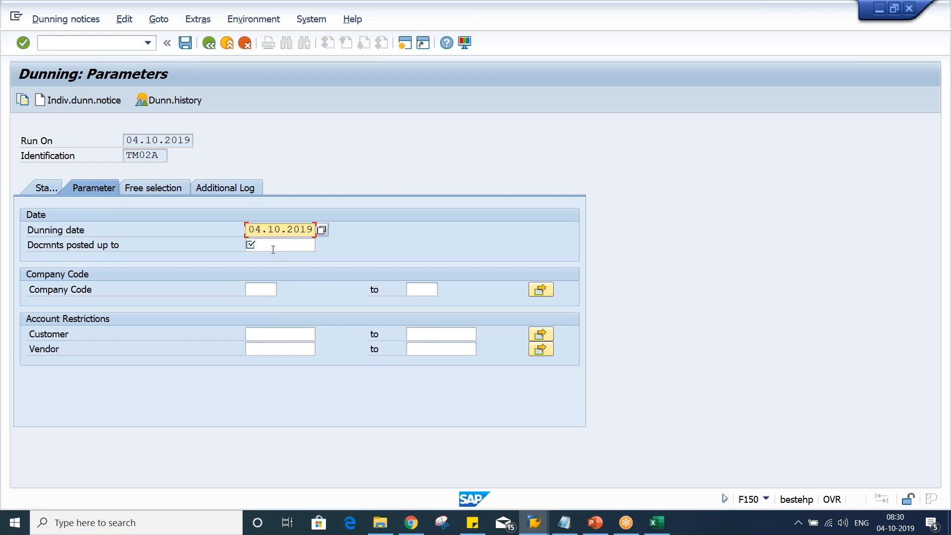
pyautogui.click(273, 248)
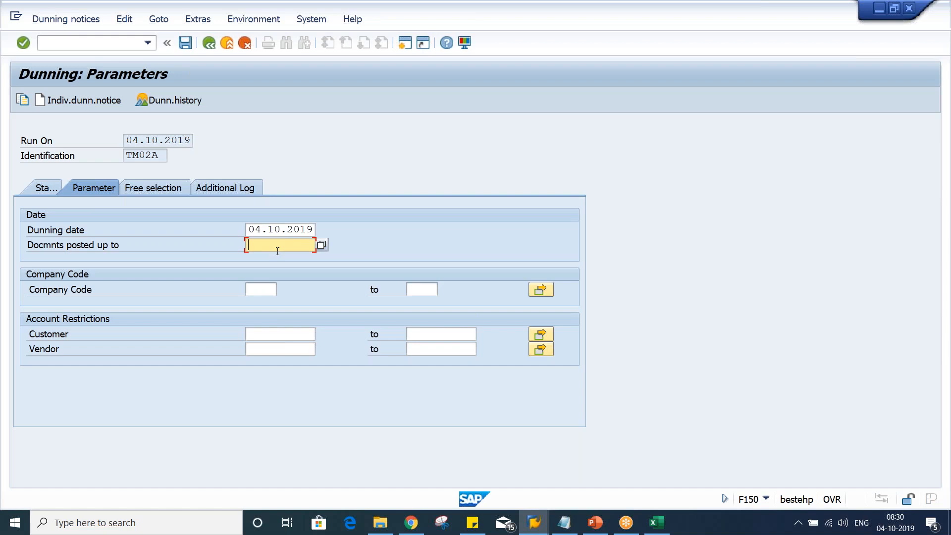
pyautogui.hotkey('ctrl', 'v')
# Switch to Excel, highlight the invoice amounts in D4:D10 of Sheet3 for review, and return to the SAP dunning parameters
pyautogui.click(653, 526)
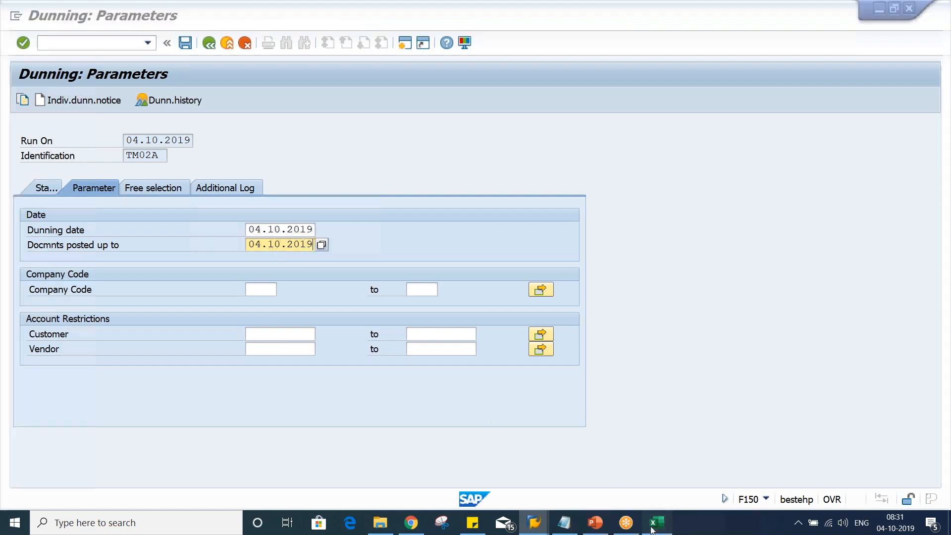
pyautogui.moveTo(206, 202); pyautogui.dragTo(208, 299)
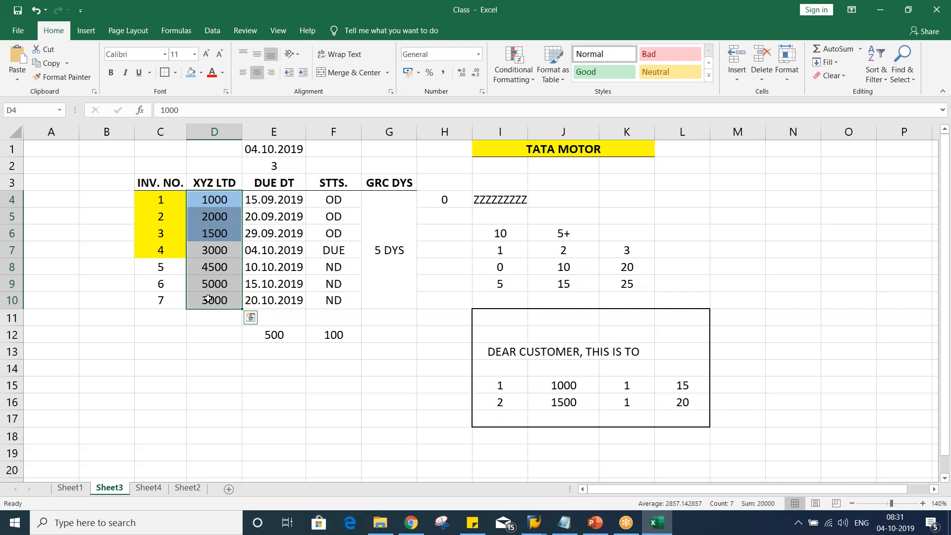
pyautogui.hotkey('alt', 'Tab')
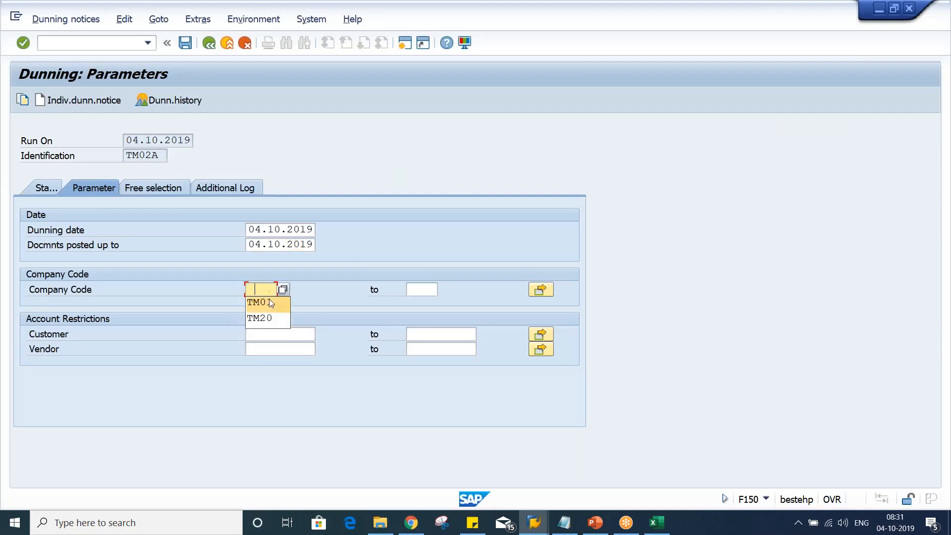
# Restrict the dunning run to company code TM02
pyautogui.click(269, 302)
pyautogui.press('BackSpace')
pyautogui.write('2')
pyautogui.click(260, 336)
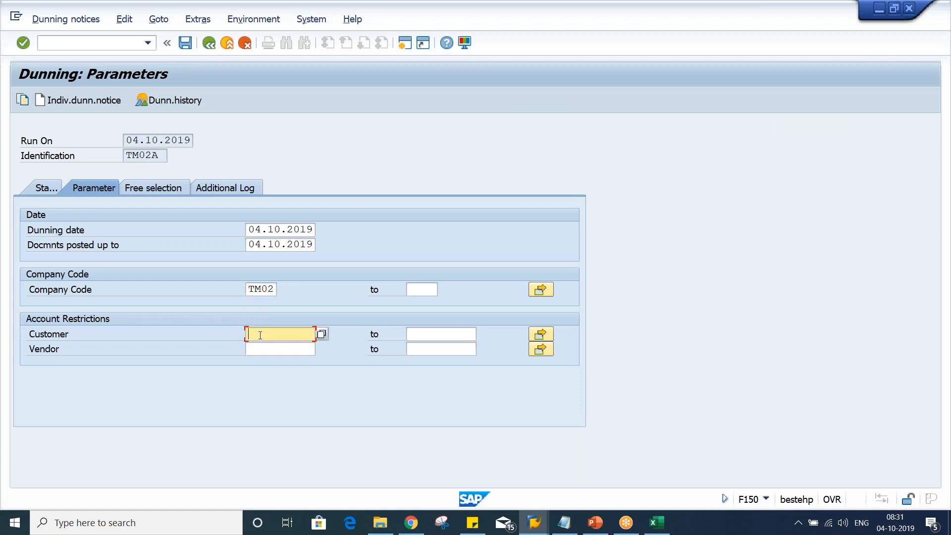
pyautogui.hotkey('ctrl', 'v')
pyautogui.press('BackSpace')
pyautogui.press('BackSpace')
pyautogui.press('BackSpace')
pyautogui.press('BackSpace')
pyautogui.press('BackSpace')
pyautogui.press('BackSpace')
pyautogui.press('BackSpace')
pyautogui.press('BackSpace')
pyautogui.press('BackSpace')
pyautogui.press('BackSpace')
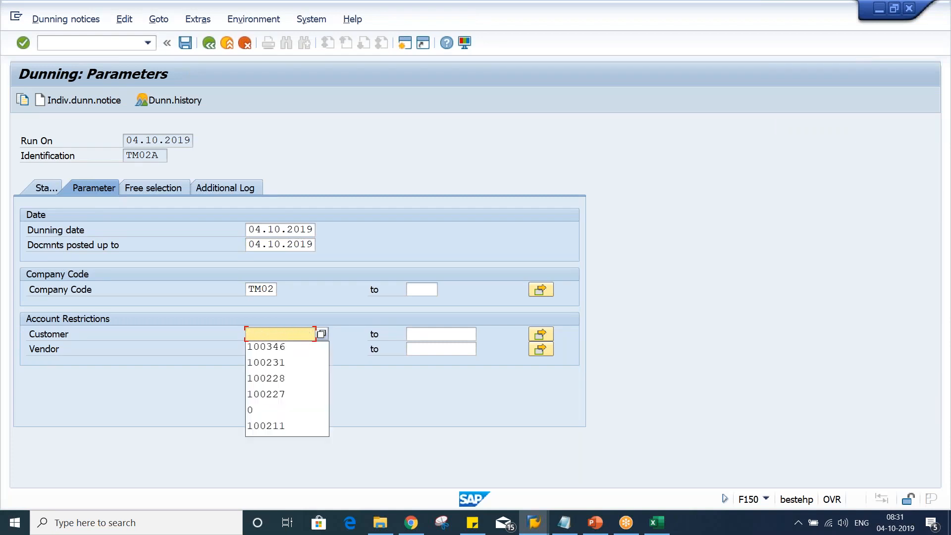
# Look up the test customer's number in the customer line item display session and enter it as the dunning run's customer restriction
pyautogui.hotkey('alt', 'Tab')
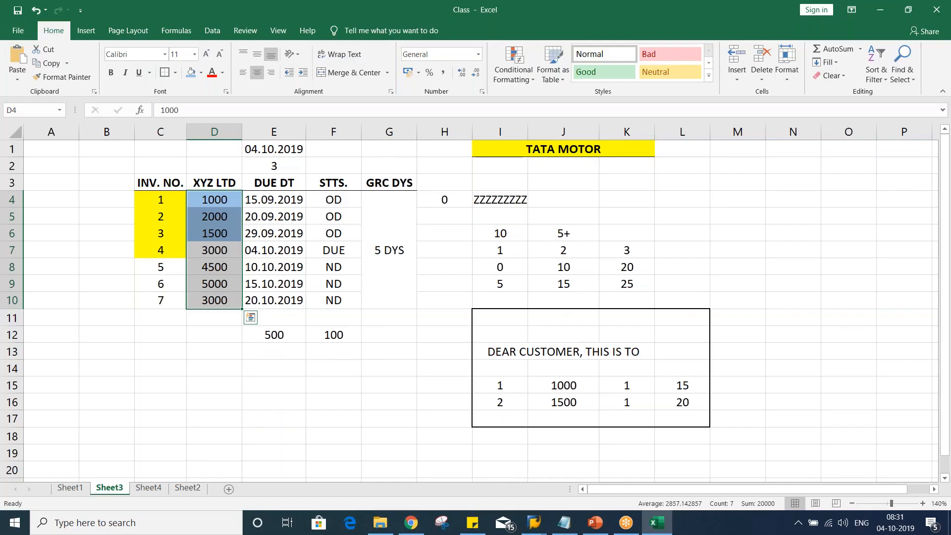
pyautogui.hotkey('alt', 'Tab')
pyautogui.hotkey('alt', 'Tab')
pyautogui.hotkey('alt', 'Tab')
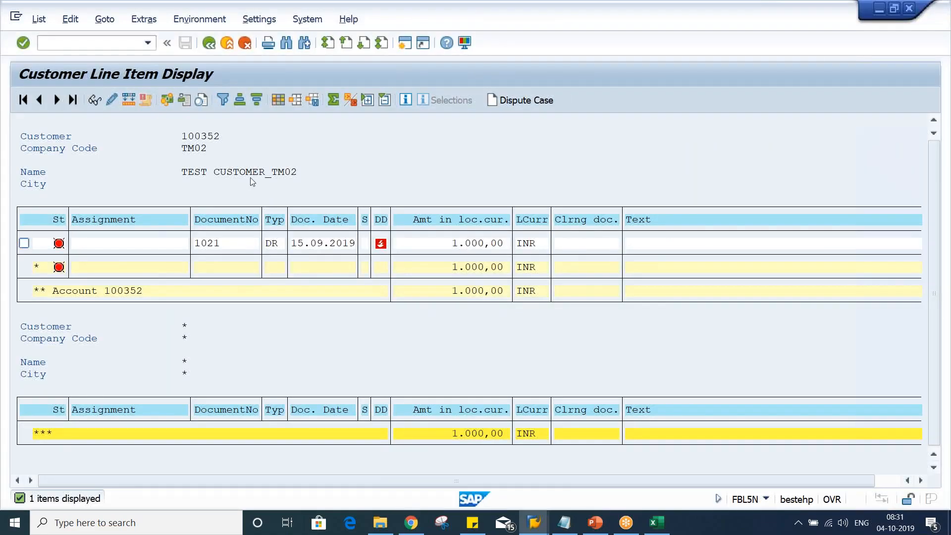
pyautogui.hotkey('alt', 'Tab')
pyautogui.hotkey('alt', 'Tab')
pyautogui.click(253, 333)
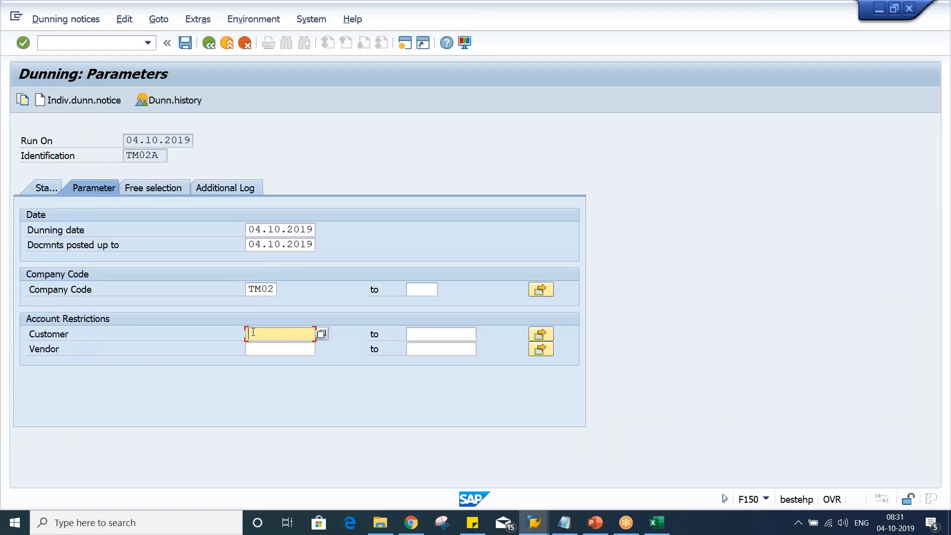
pyautogui.write('100352')
# Try replacing the customer restriction with a range from 0 to ZZZZZZZZ
pyautogui.moveTo(297, 333); pyautogui.dragTo(189, 330)
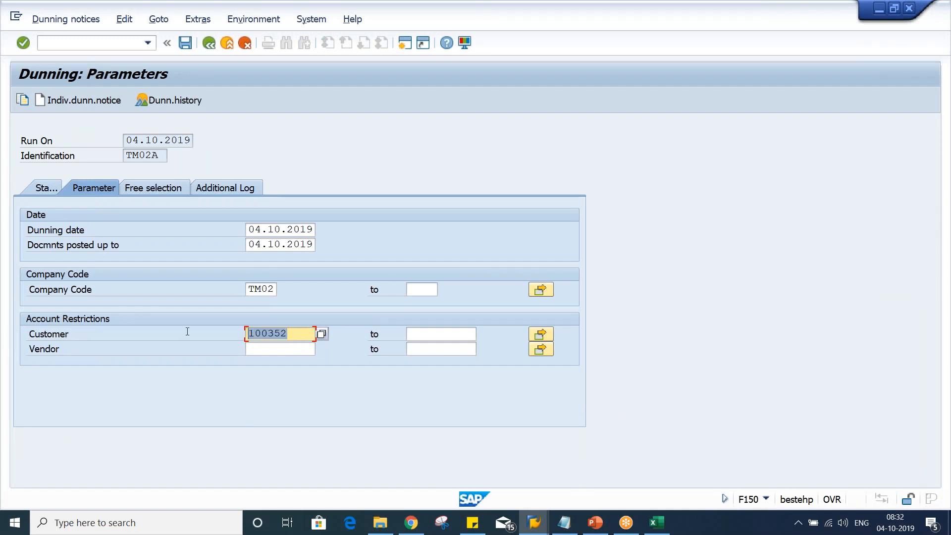
pyautogui.write('0')
pyautogui.press('Tab')
pyautogui.write('ZZZZZZZZZZ')
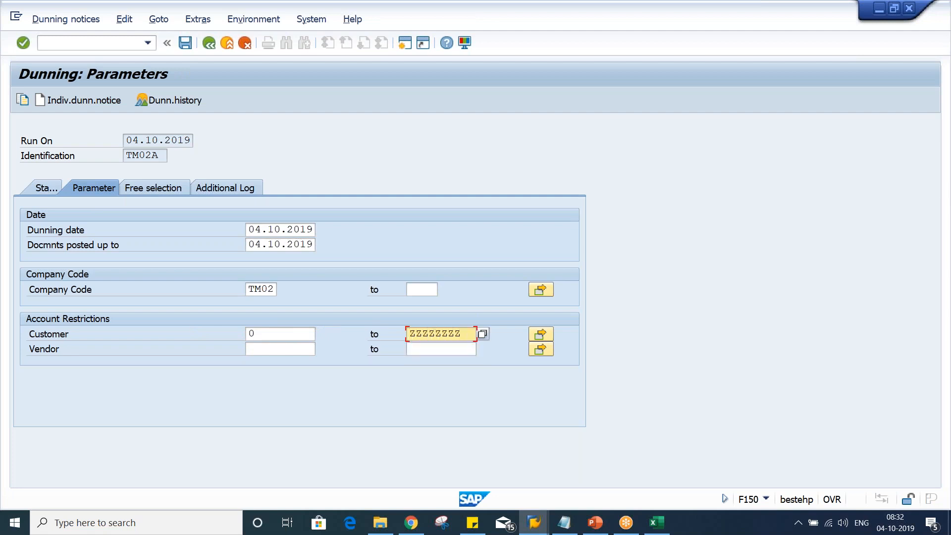
# Clear both ends of the customer range and enter the test customer's number as the only customer restriction
pyautogui.press('BackSpace')
pyautogui.press('BackSpace')
pyautogui.press('BackSpace')
pyautogui.press('BackSpace')
pyautogui.press('BackSpace')
pyautogui.press('BackSpace')
pyautogui.press('BackSpace')
pyautogui.press('BackSpace')
pyautogui.press('BackSpace')
pyautogui.press('BackSpace')
pyautogui.click(277, 333)
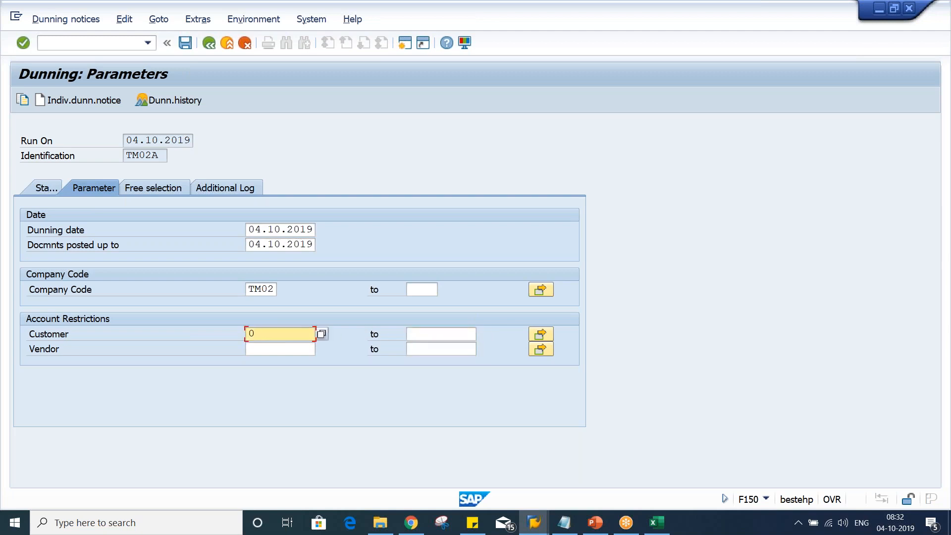
pyautogui.press('BackSpace')
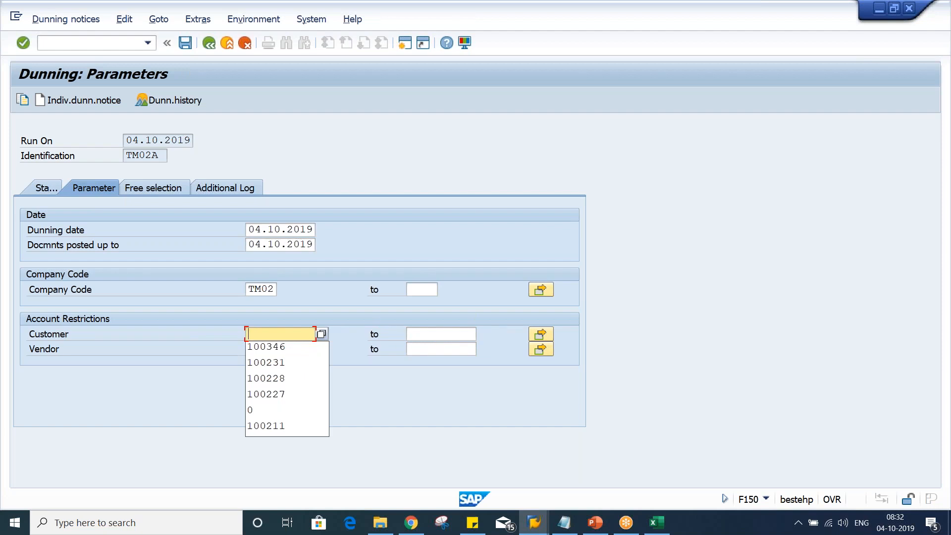
pyautogui.write('100352')
pyautogui.click(421, 290)
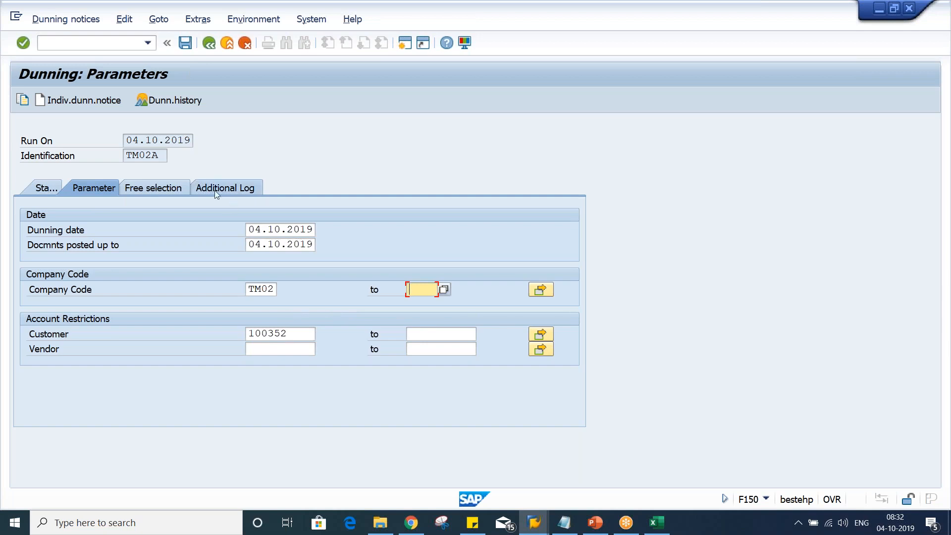
# Enter the test customer's number for the additional log and save the dunning run details
pyautogui.click(140, 192)
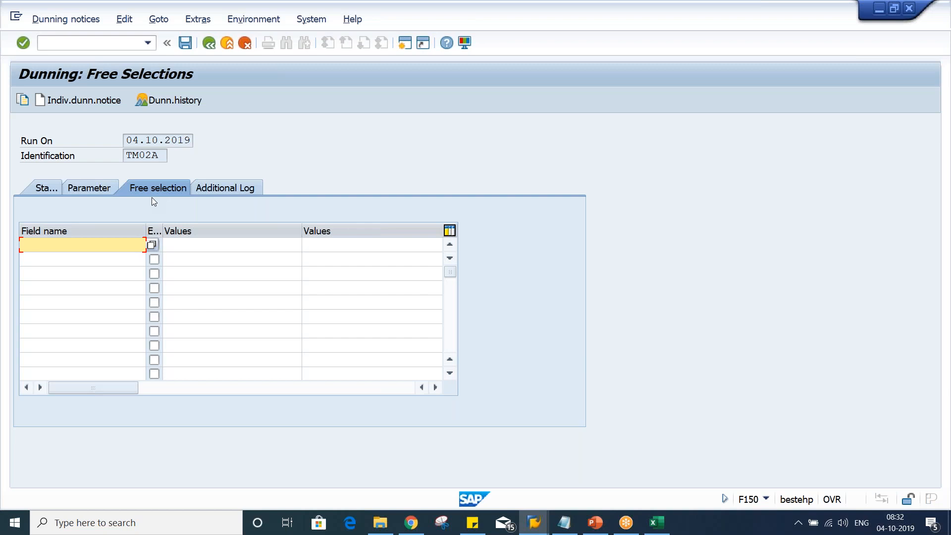
pyautogui.click(213, 193)
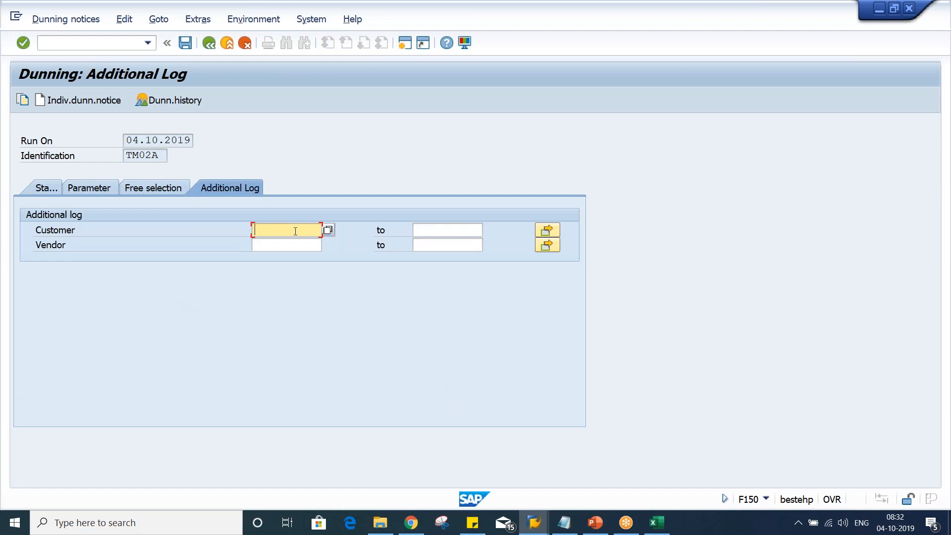
pyautogui.write('100352')
pyautogui.click(185, 42)
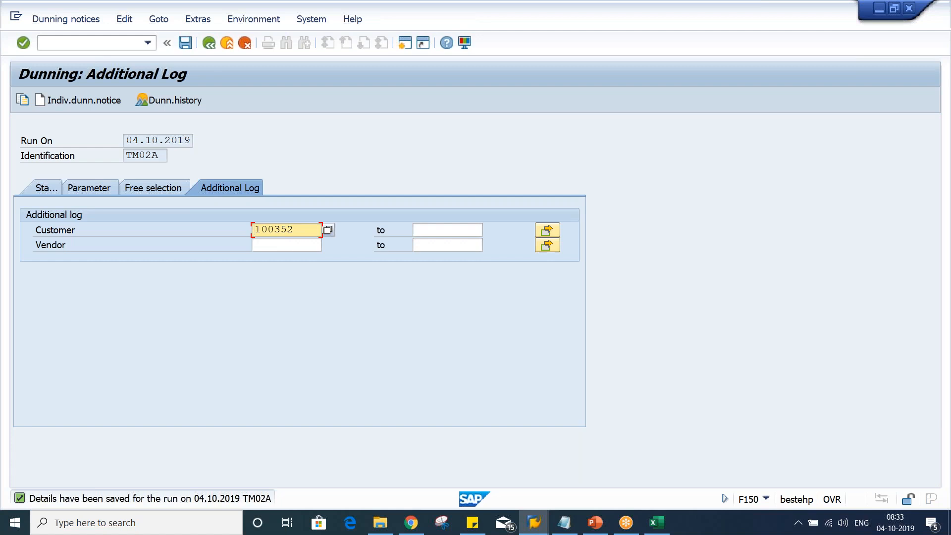
# Schedule the dunning selection to start immediately and refresh the run's status
pyautogui.click(39, 191)
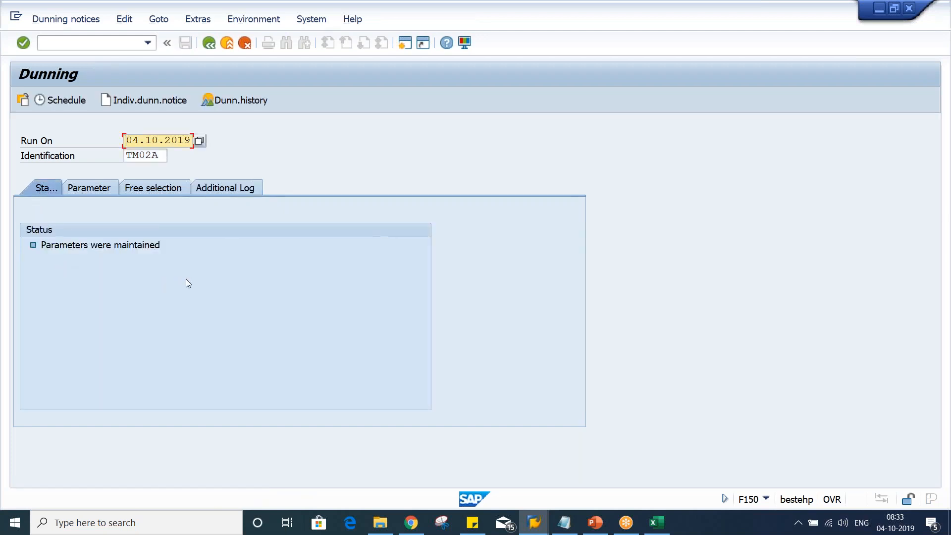
pyautogui.click(65, 101)
pyautogui.click(286, 284)
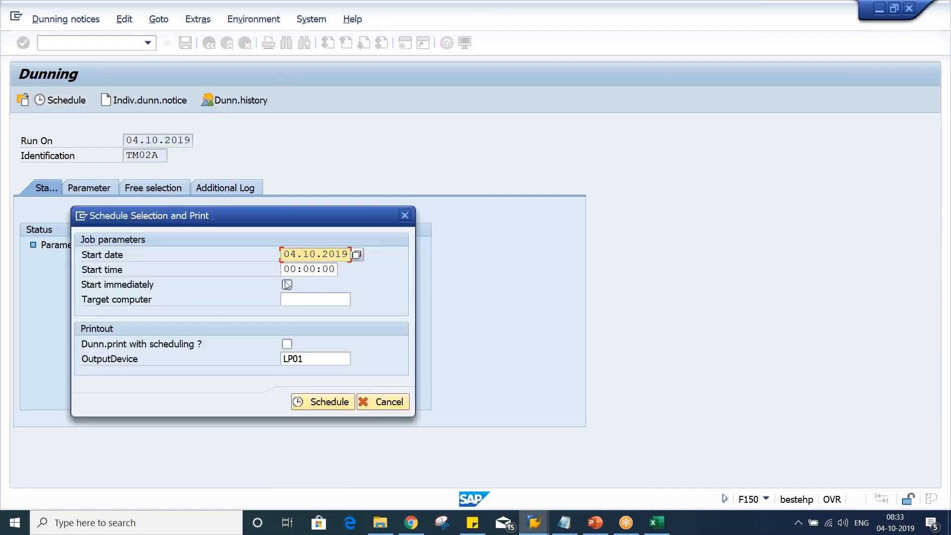
pyautogui.click(313, 405)
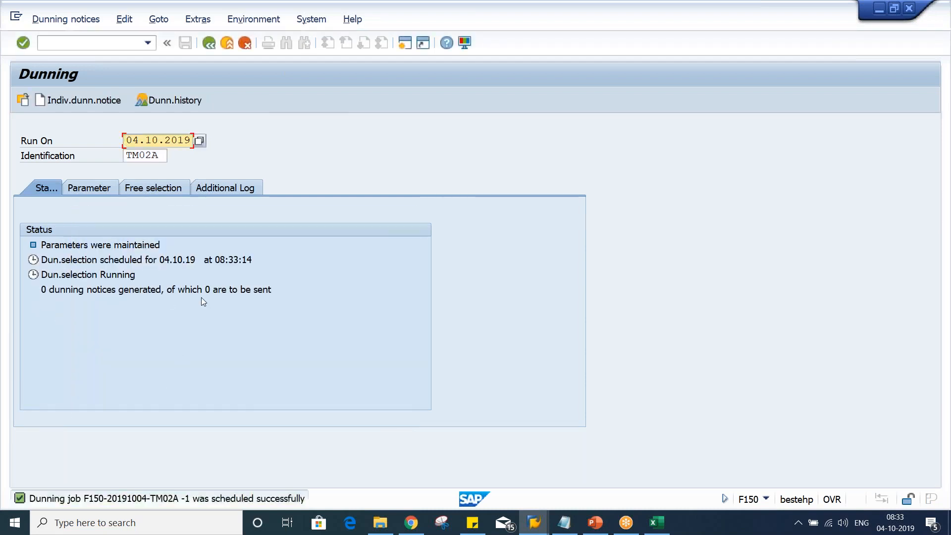
pyautogui.press('Return')
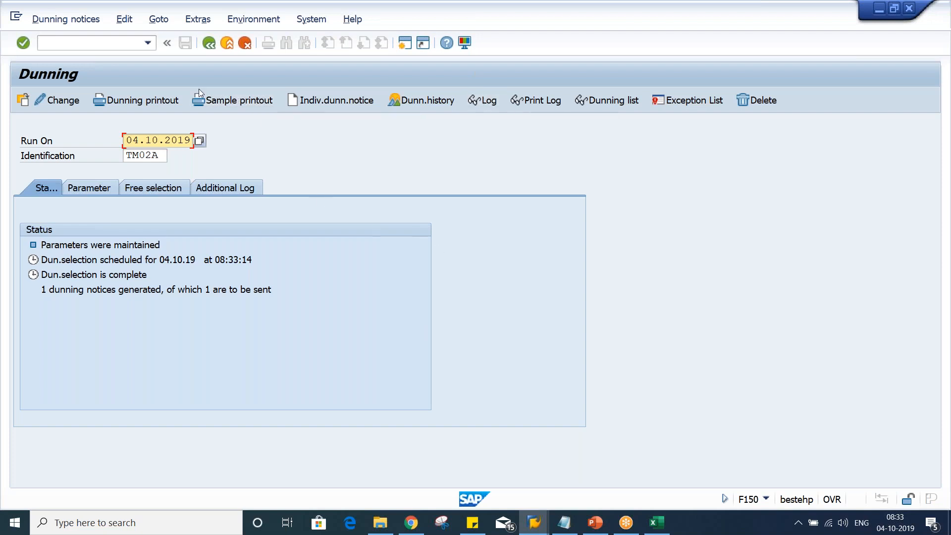
# Preview the sample printout of the dunning notice and review its header, letter text, invoice items, dunning charge and totals
pyautogui.click(248, 105)
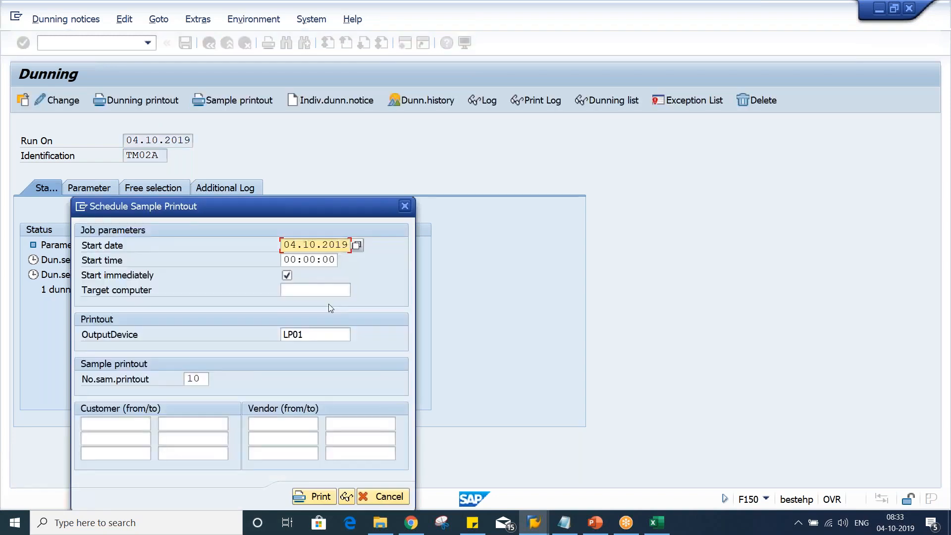
pyautogui.click(347, 496)
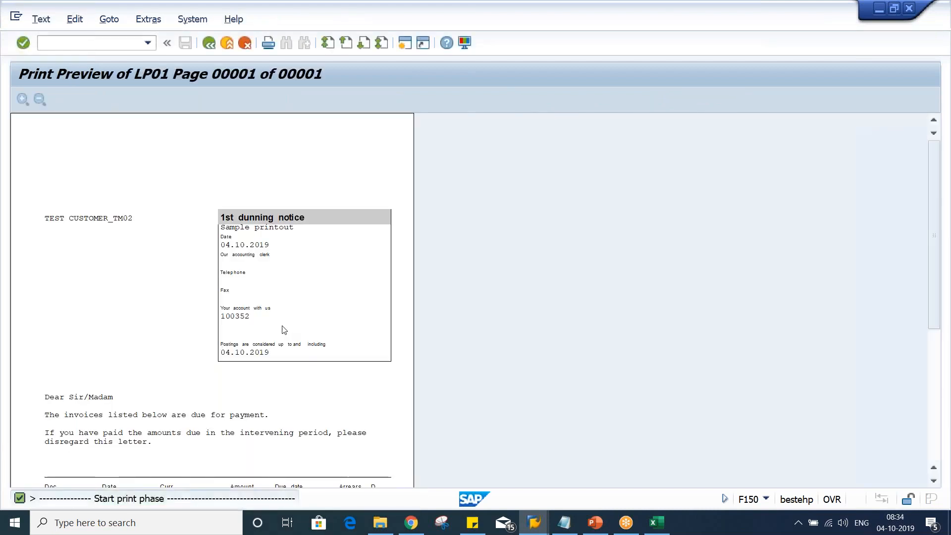
pyautogui.scroll(-3, 284, 330)
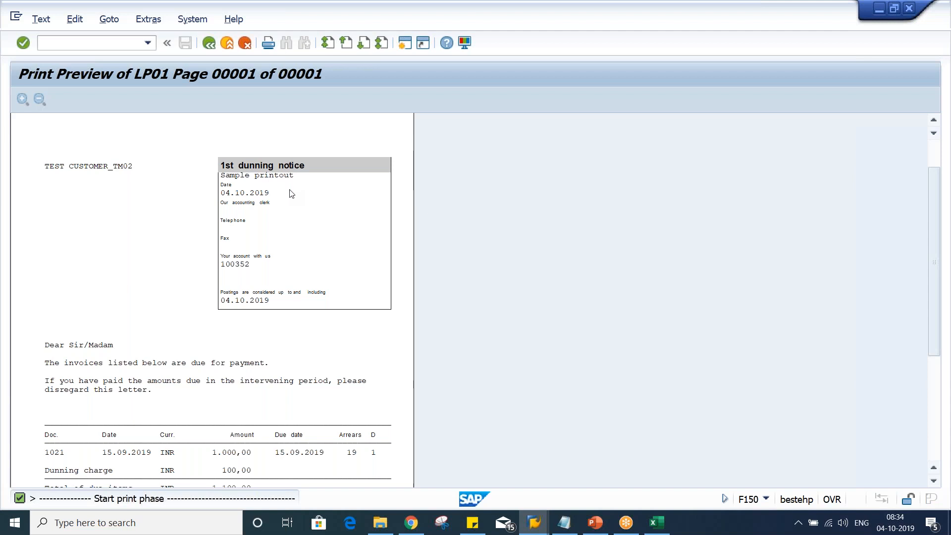
pyautogui.scroll(-5, 291, 193)
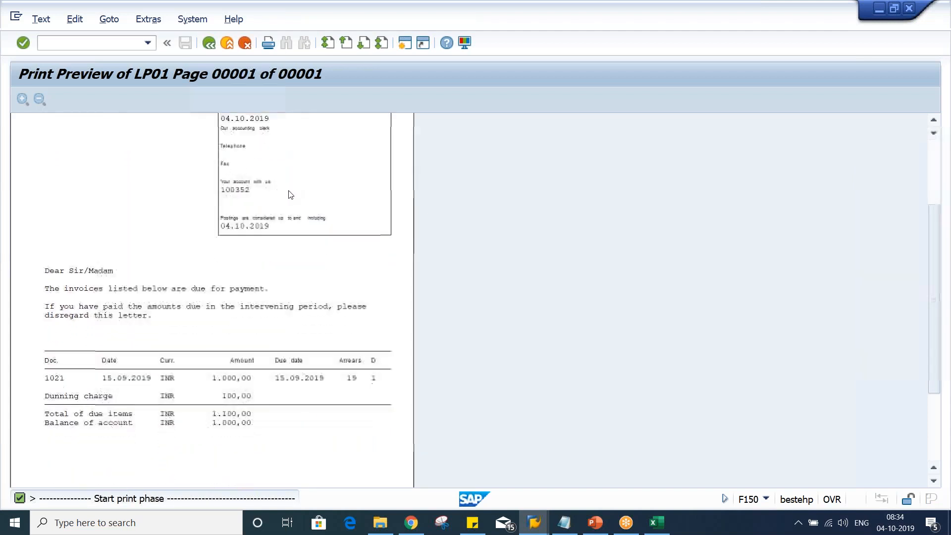
pyautogui.scroll(-3, 290, 195)
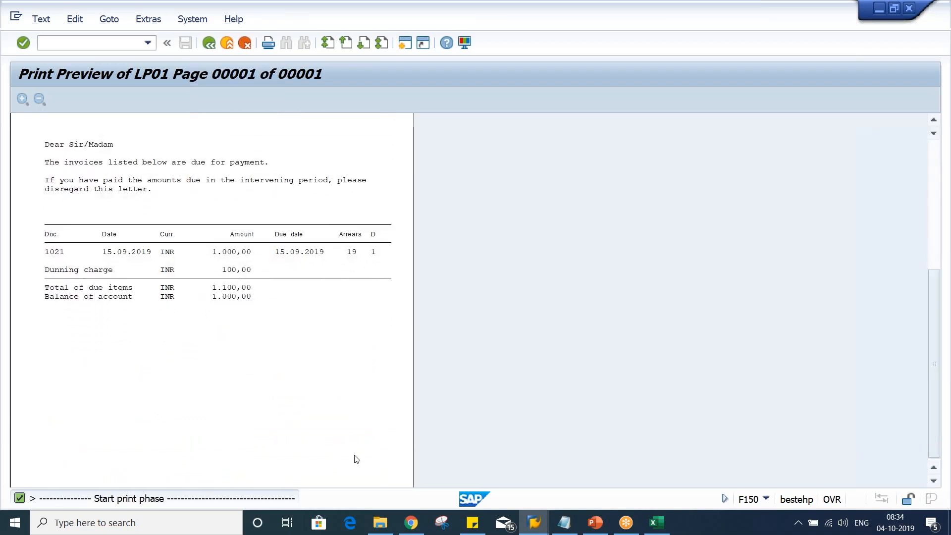
pyautogui.scroll(1, 297, 454)
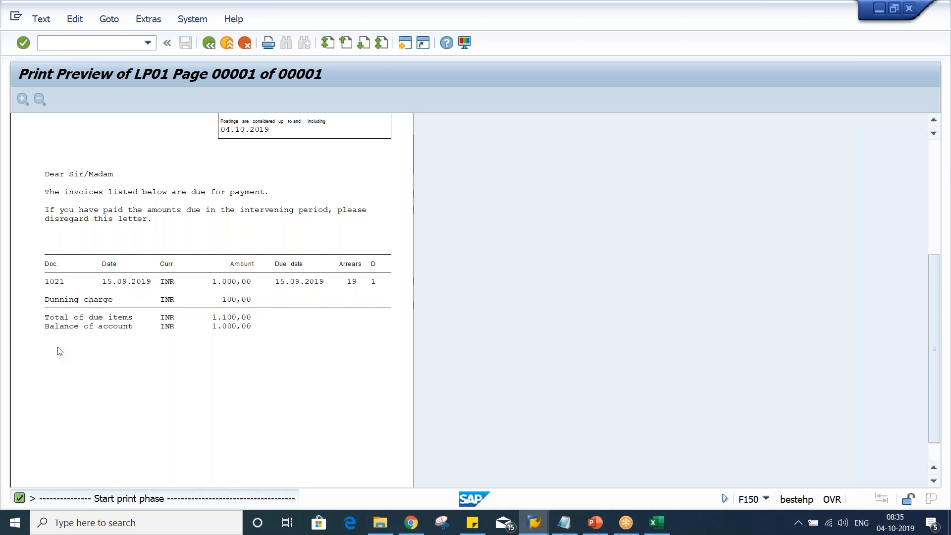
pyautogui.scroll(3, 60, 351)
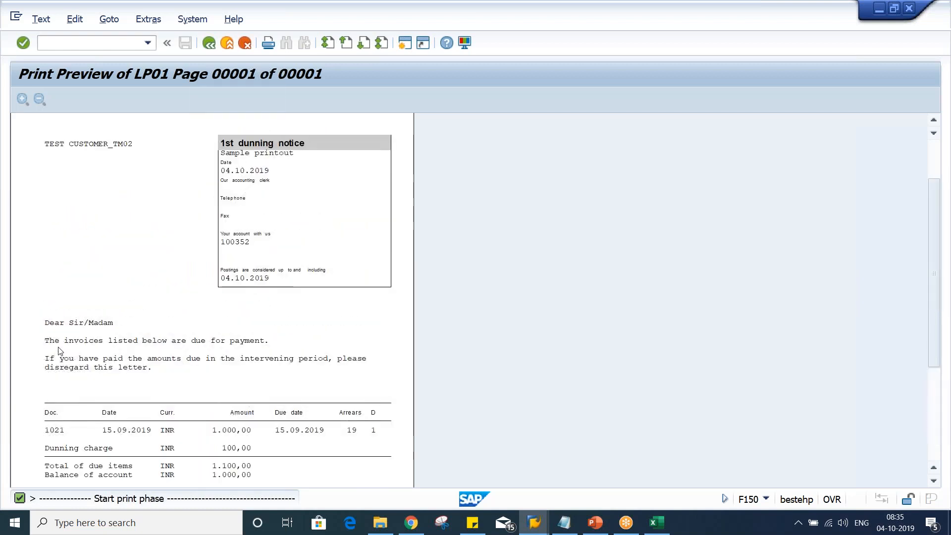
pyautogui.scroll(-1, 59, 351)
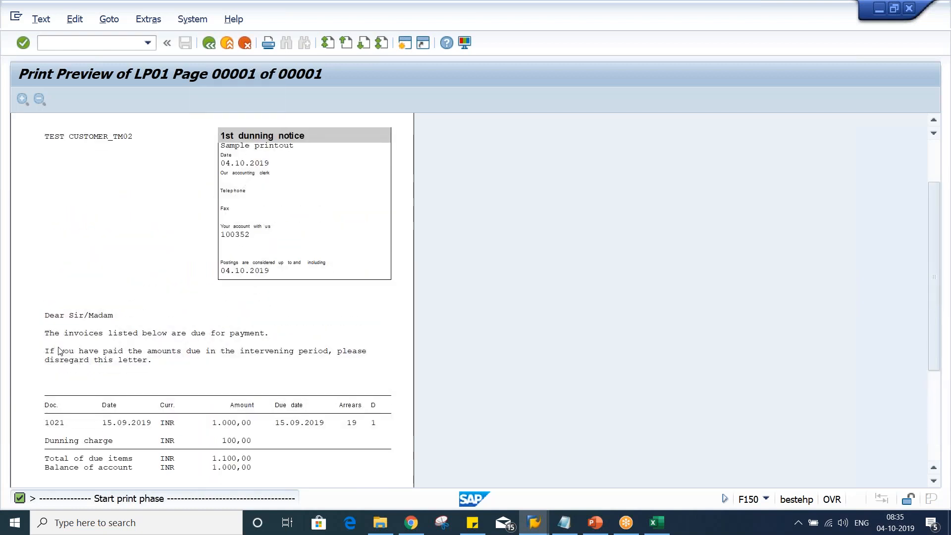
# Examine the dunning notice's letter text, customer name, invoice table, arrears and dunning level, and return to the dunning run's status
pyautogui.scroll(-1, 60, 351)
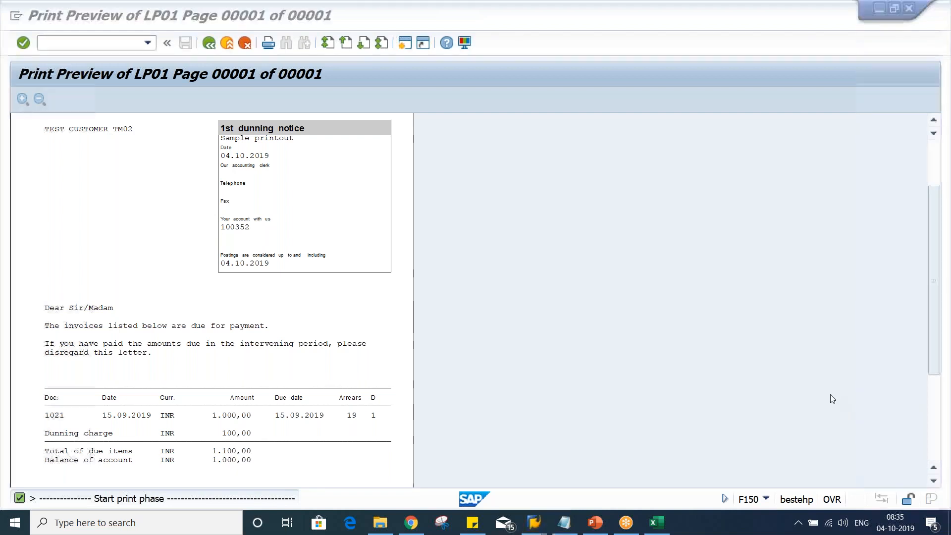
pyautogui.moveTo(44, 294)
pyautogui.mouseDown()
pyautogui.moveTo(42, 354)
pyautogui.moveTo(60, 367)
pyautogui.moveTo(410, 344)
pyautogui.moveTo(400, 312)
pyautogui.moveTo(45, 292)
pyautogui.mouseUp()
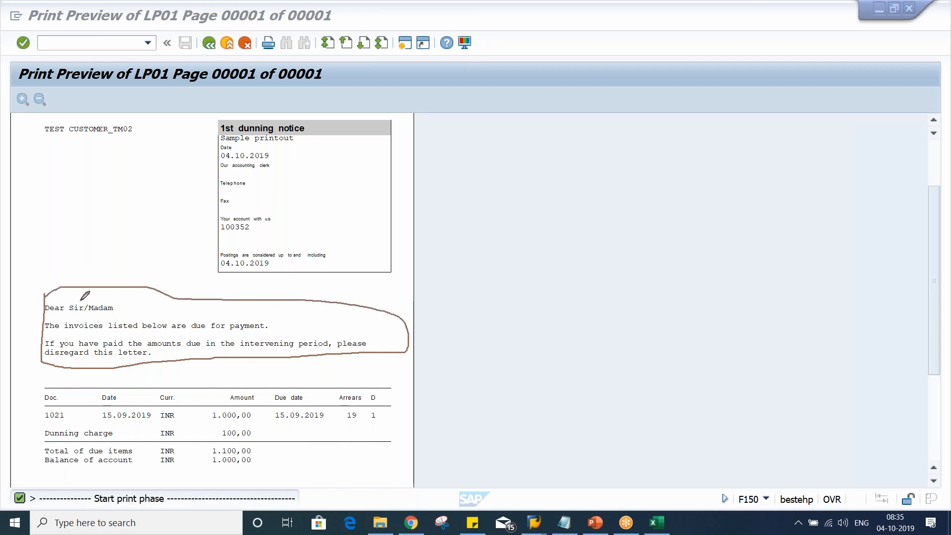
pyautogui.moveTo(43, 122)
pyautogui.mouseDown()
pyautogui.moveTo(37, 141)
pyautogui.moveTo(149, 132)
pyautogui.moveTo(99, 113)
pyautogui.moveTo(40, 120)
pyautogui.mouseUp()
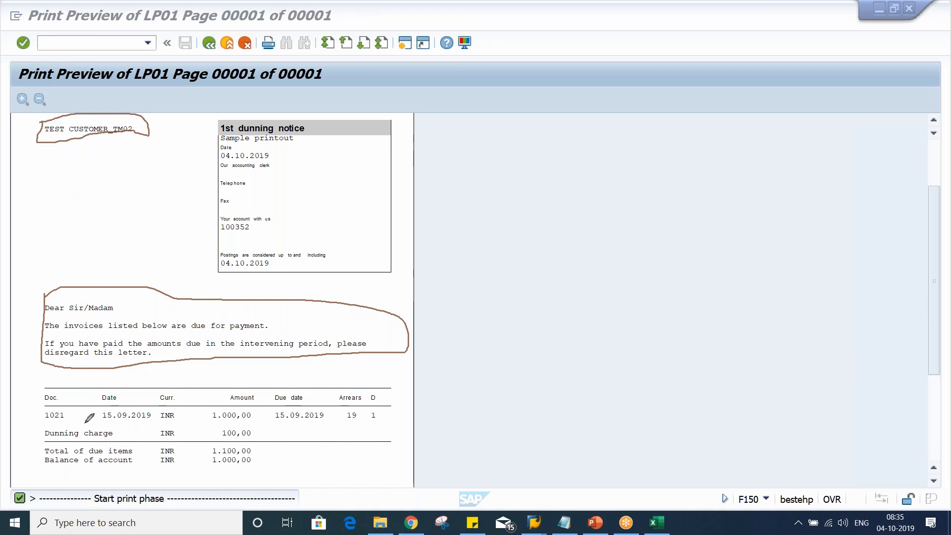
pyautogui.moveTo(39, 381)
pyautogui.mouseDown()
pyautogui.moveTo(38, 453)
pyautogui.moveTo(97, 467)
pyautogui.moveTo(313, 474)
pyautogui.moveTo(424, 430)
pyautogui.mouseUp()
pyautogui.moveTo(427, 389)
pyautogui.mouseDown()
pyautogui.moveTo(388, 365)
pyautogui.moveTo(44, 380)
pyautogui.mouseUp()
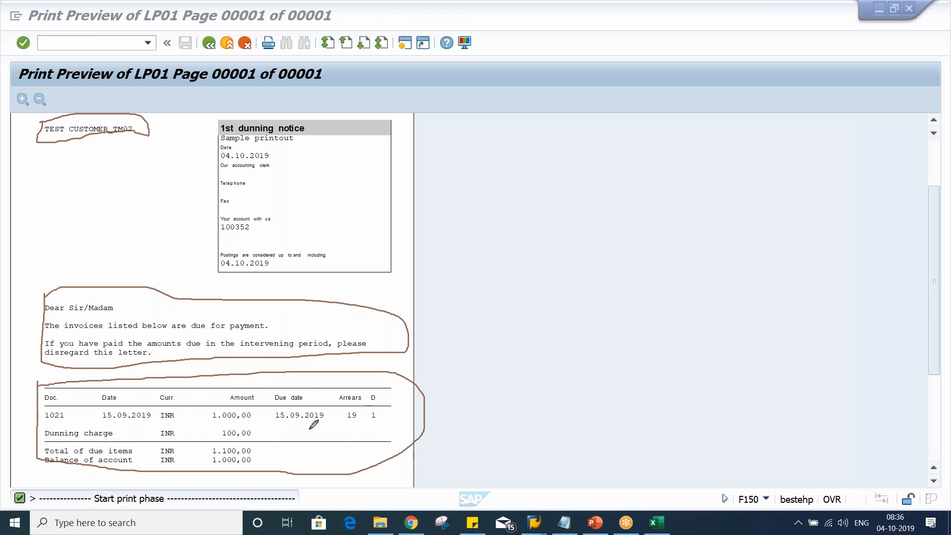
pyautogui.moveTo(336, 390)
pyautogui.mouseDown()
pyautogui.moveTo(345, 407)
pyautogui.moveTo(364, 406)
pyautogui.moveTo(372, 387)
pyautogui.moveTo(334, 391)
pyautogui.mouseUp()
pyautogui.moveTo(371, 407)
pyautogui.mouseDown()
pyautogui.moveTo(386, 418)
pyautogui.moveTo(369, 425)
pyautogui.moveTo(367, 409)
pyautogui.mouseUp()
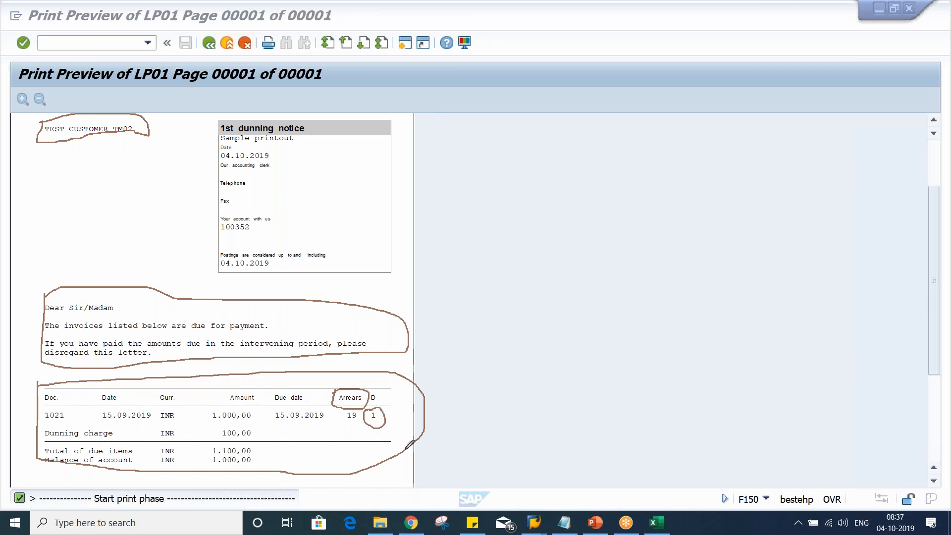
pyautogui.press('Escape')
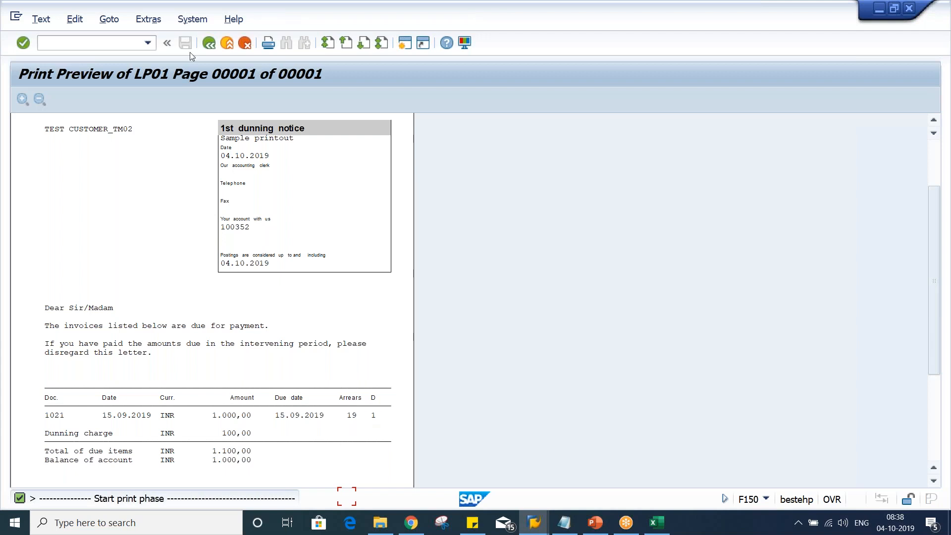
pyautogui.click(210, 43)
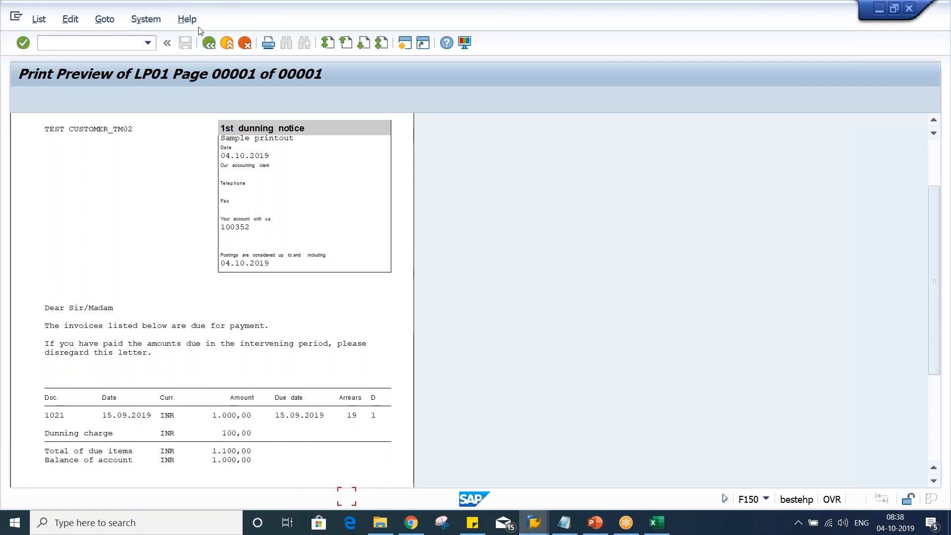
pyautogui.click(209, 43)
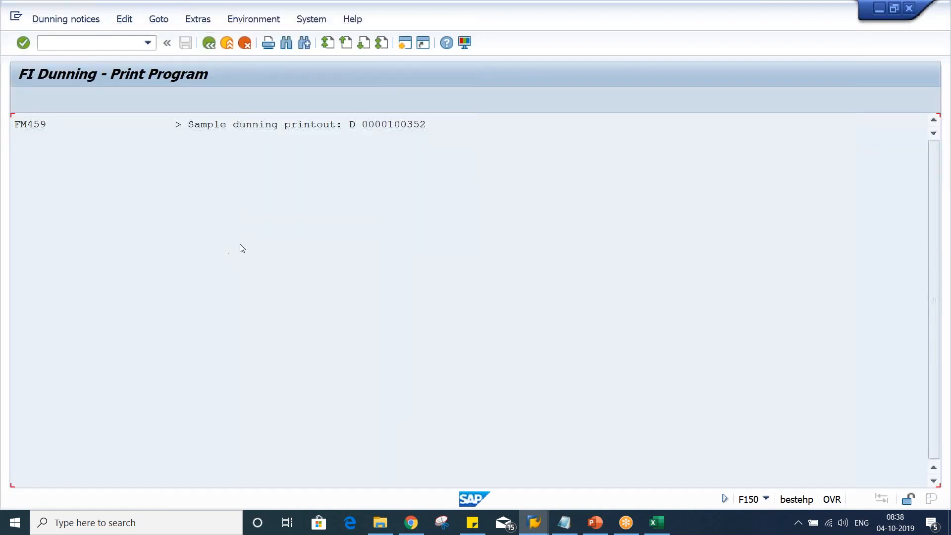
pyautogui.click(183, 275)
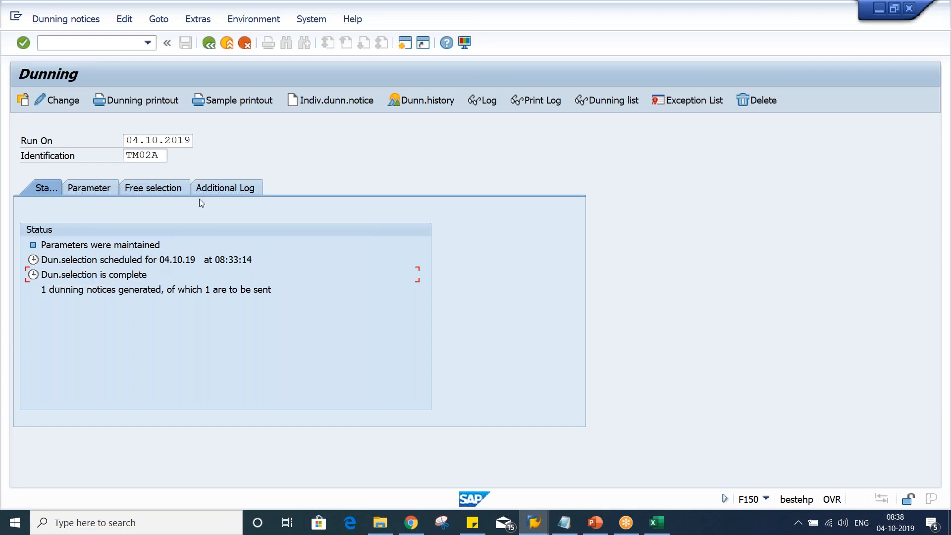
# Preview the sample printout of dunning run TM02A once more and return to the run's status
pyautogui.click(245, 103)
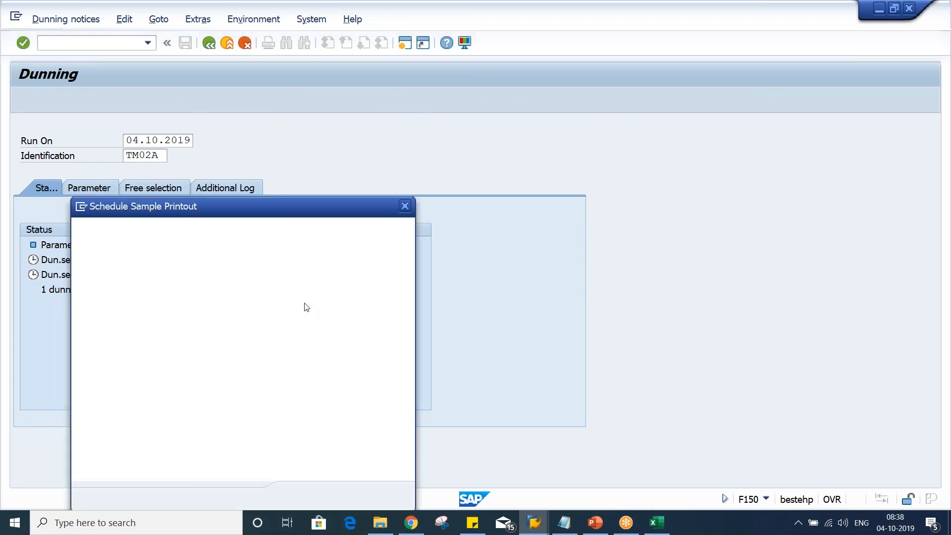
pyautogui.click(347, 497)
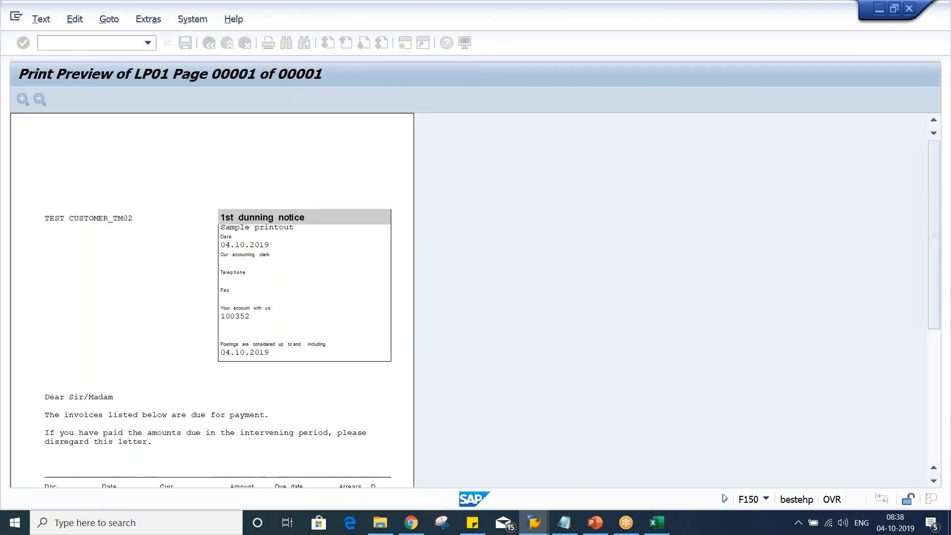
pyautogui.scroll(-5, 312, 242)
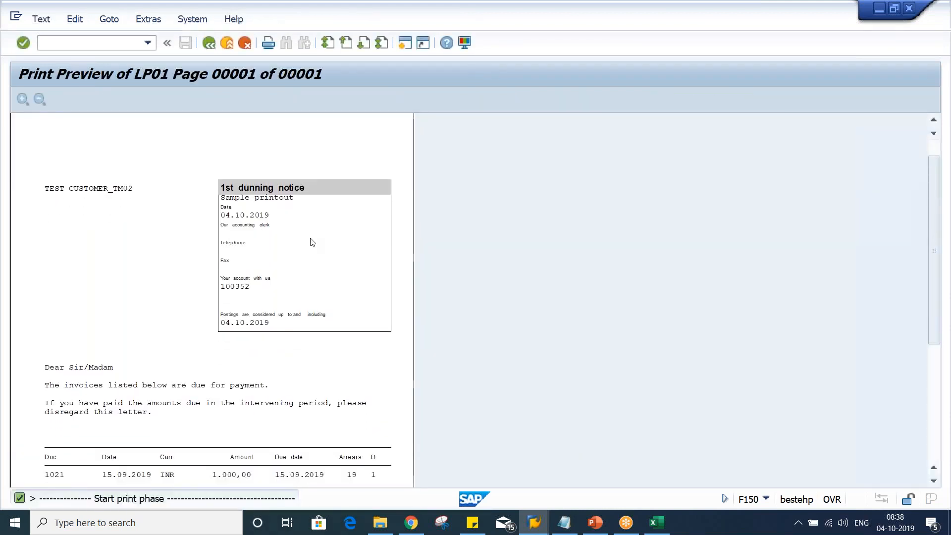
pyautogui.click(208, 46)
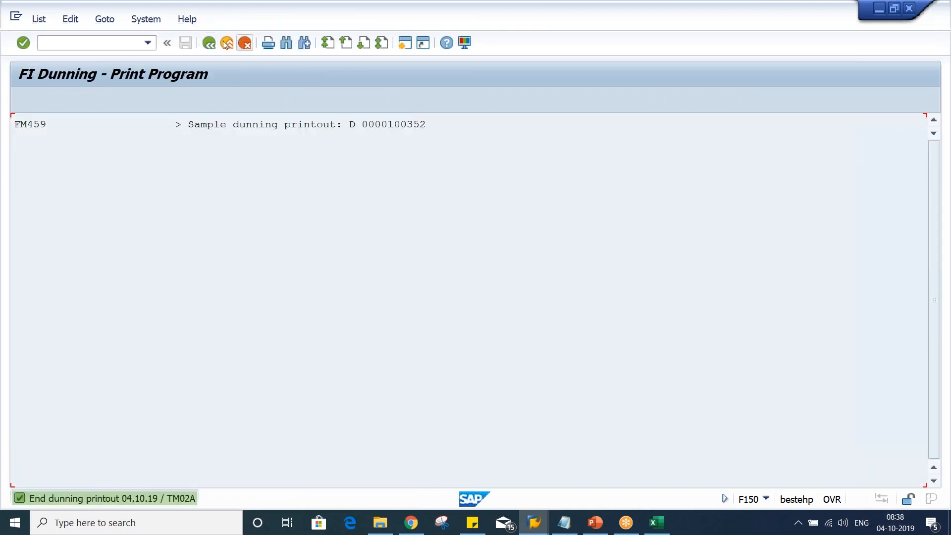
pyautogui.press('F3')
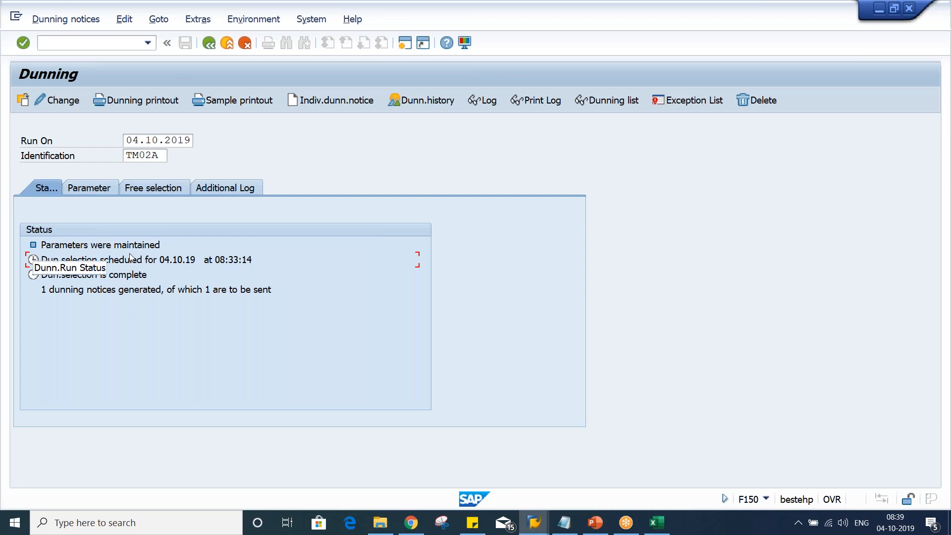
# Switch to the Class workbook in Excel and enter 1000 in E15 and OD in F15 of Sheet3
pyautogui.click(653, 526)
pyautogui.click(277, 418)
pyautogui.click(282, 389)
pyautogui.write('1000')
pyautogui.press('Return')
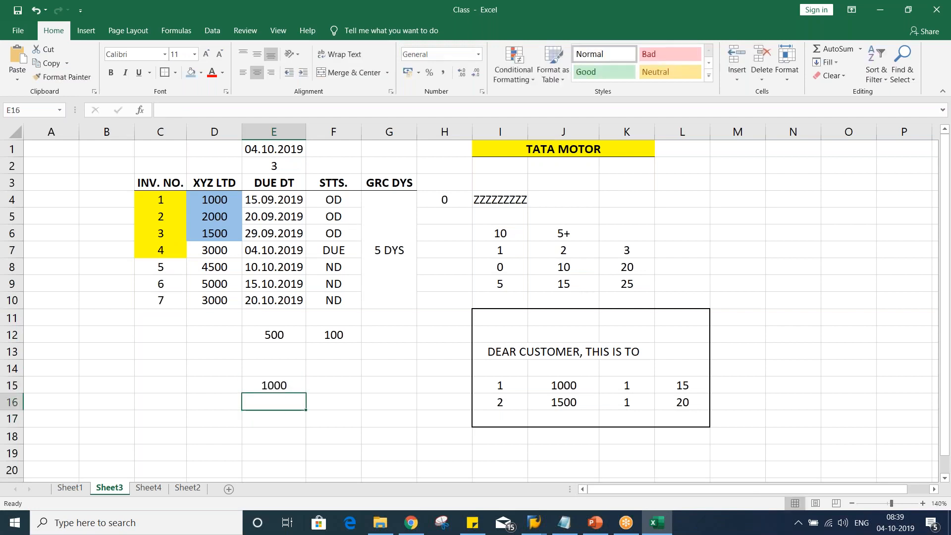
pyautogui.click(329, 384)
pyautogui.write('O')
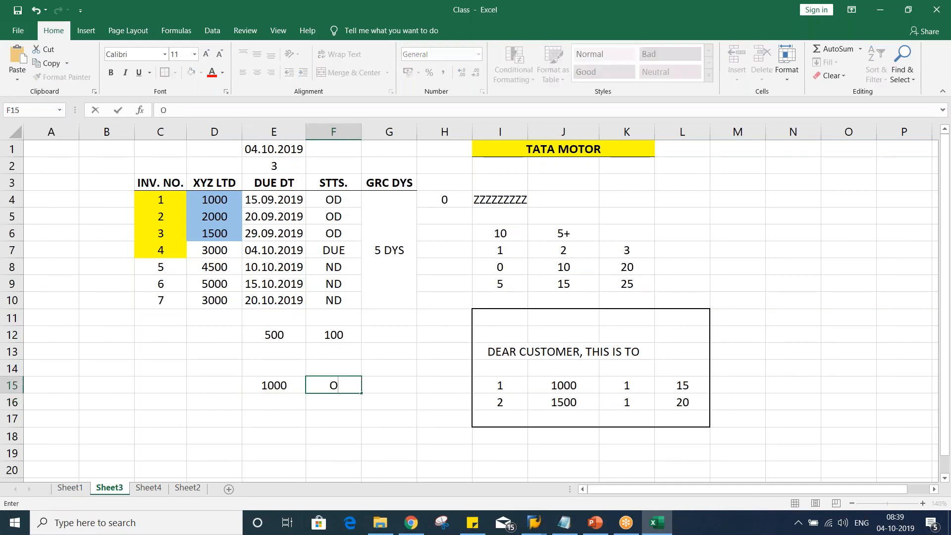
pyautogui.write('D')
pyautogui.press('Return')
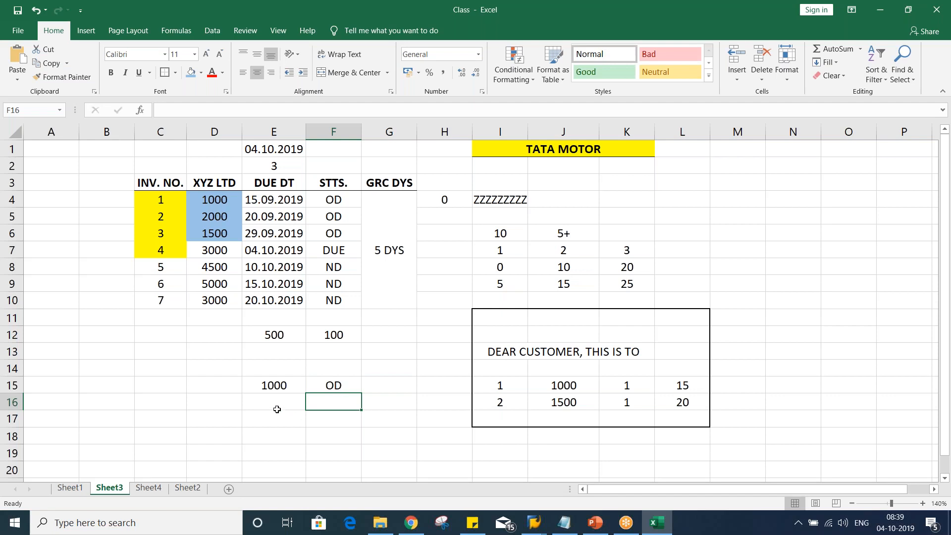
pyautogui.click(277, 366)
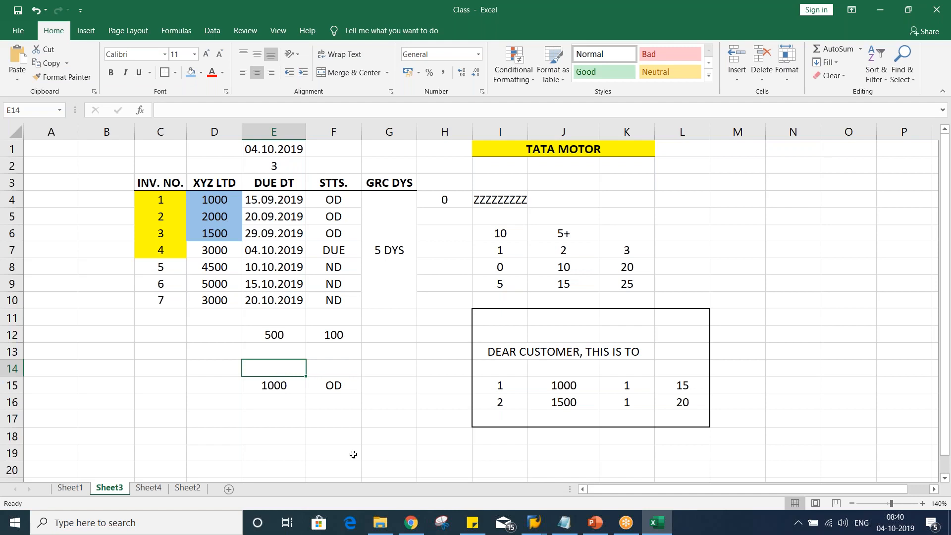
# Switch to the SAP session for entering customer invoices and start transaction F-29 to post a customer down payment
pyautogui.click(527, 530)
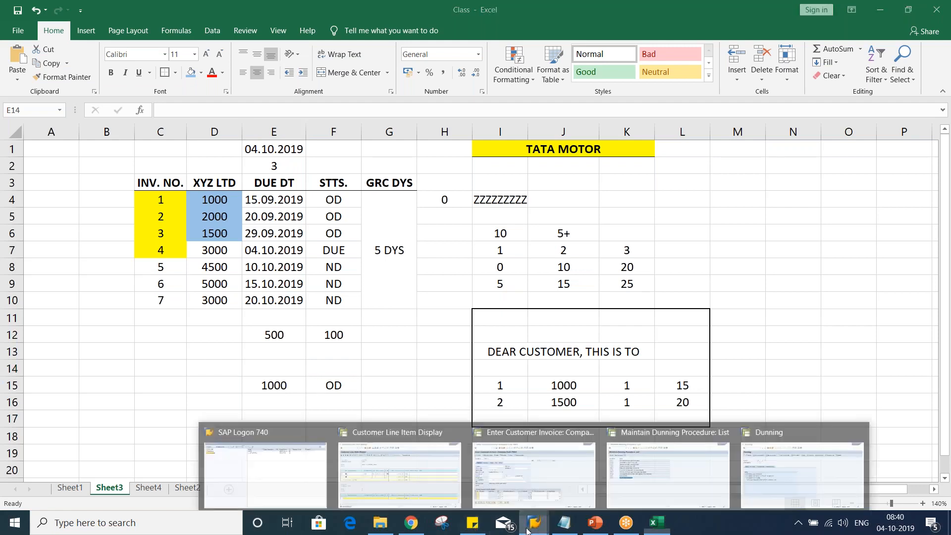
pyautogui.click(540, 471)
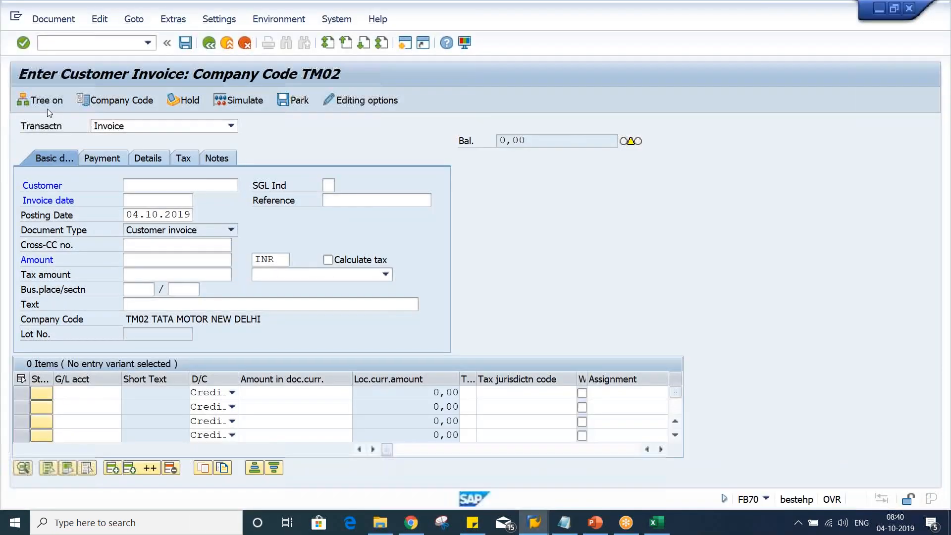
pyautogui.write('/N')
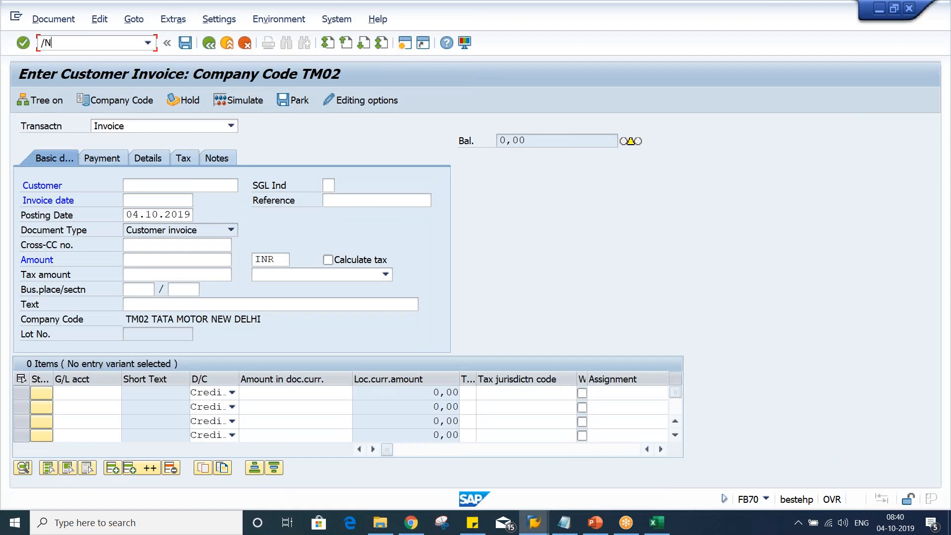
pyautogui.write('F-29')
pyautogui.press('Return')
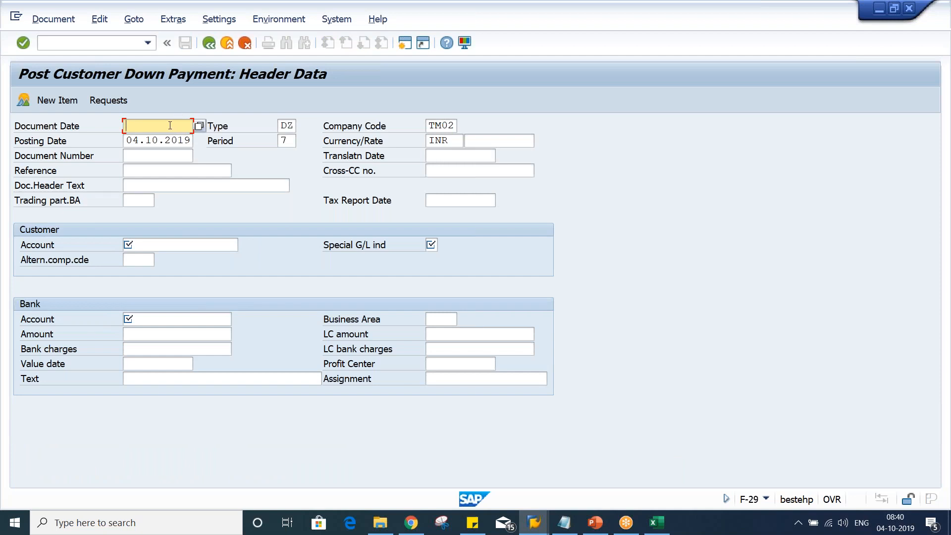
# Set both the document date and the posting date of the down payment to 13.09.2019
pyautogui.write('13')
pyautogui.write('.09.2019')
pyautogui.press('Tab')
pyautogui.press('Tab')
pyautogui.press('Tab')
pyautogui.write('13.09.2019')
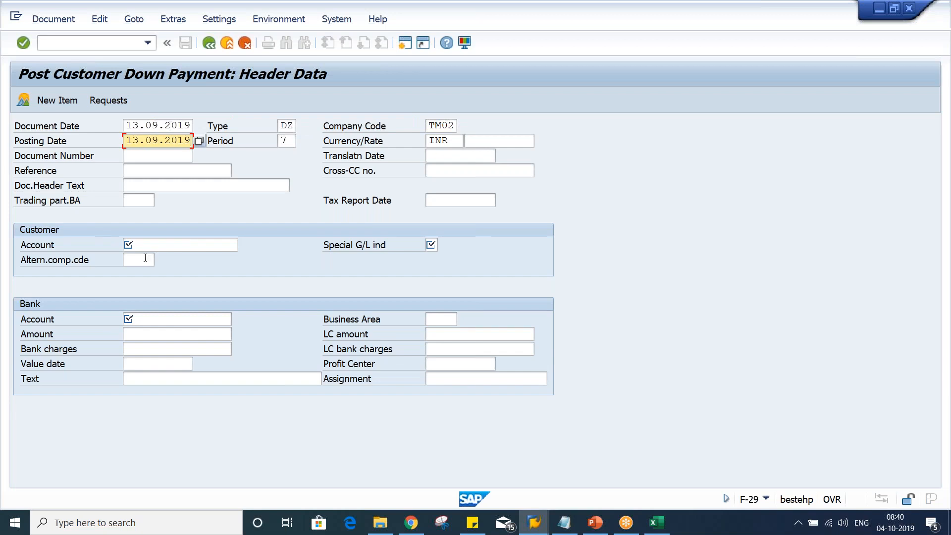
# Enter the test customer's account number, check it against the customer line item display, and set the special G/L indicator to A
pyautogui.click(131, 244)
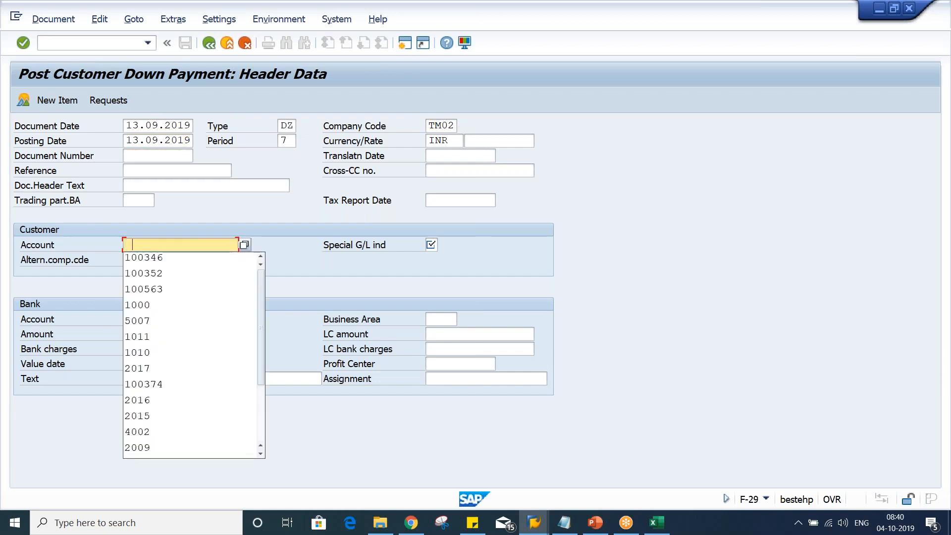
pyautogui.press('Down')
pyautogui.press('Down')
pyautogui.press('Return')
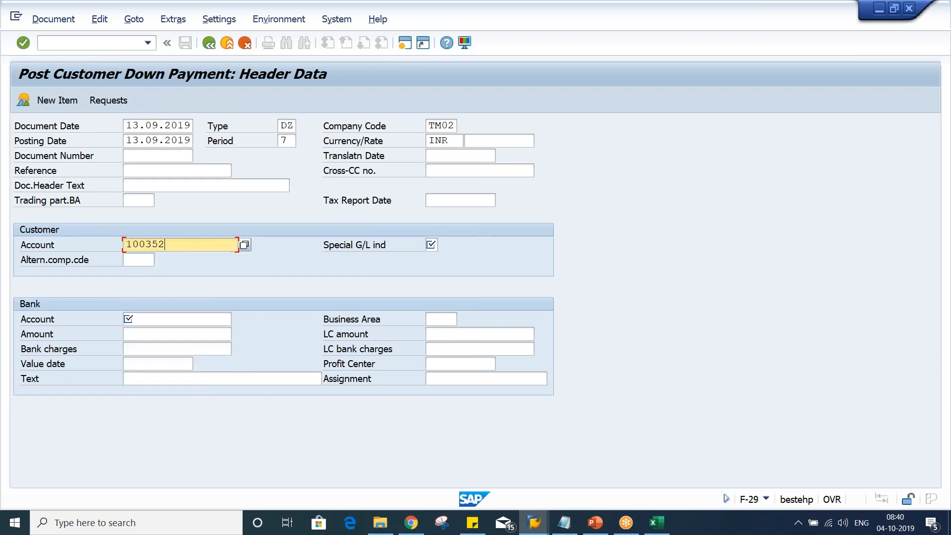
pyautogui.hotkey('alt', 'Tab')
pyautogui.hotkey('alt', 'Tab')
pyautogui.hotkey('alt', 'Tab')
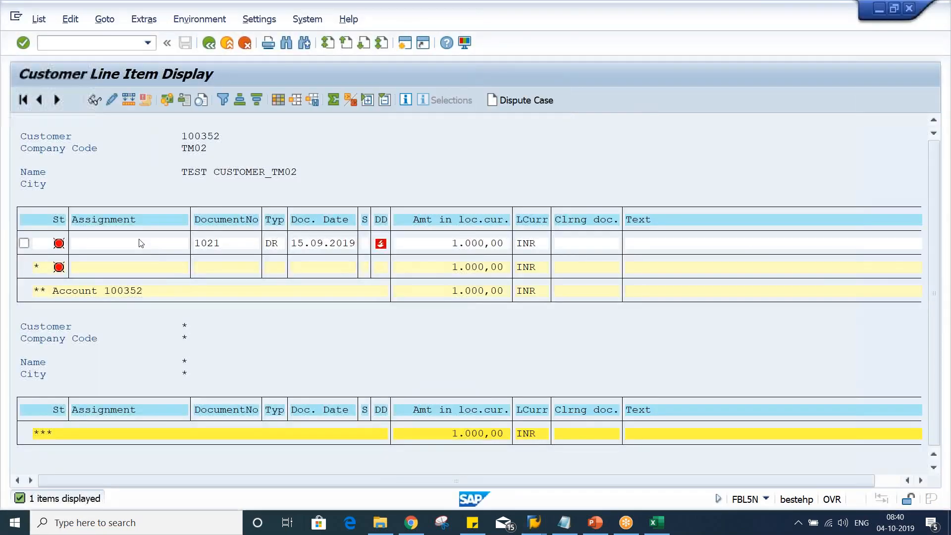
pyautogui.hotkey('alt', 'Tab')
pyautogui.write('A')
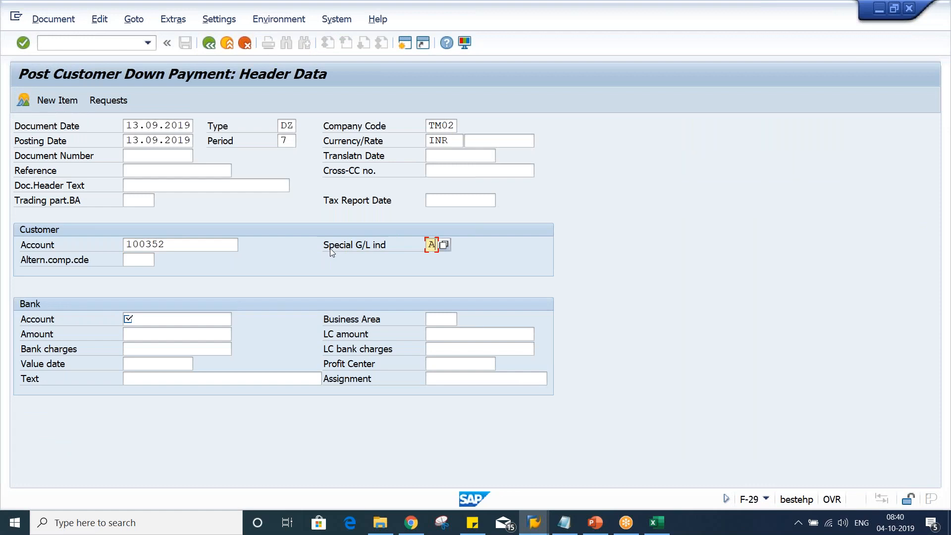
# Choose the bank G/L account from the previous entries, set the amount to 300, and recheck the date, account and amount
pyautogui.click(167, 317)
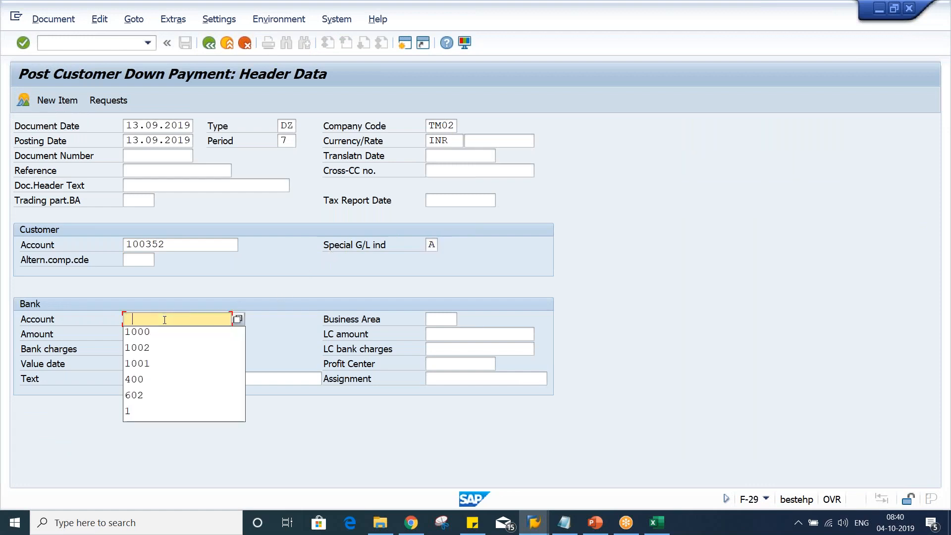
pyautogui.click(143, 331)
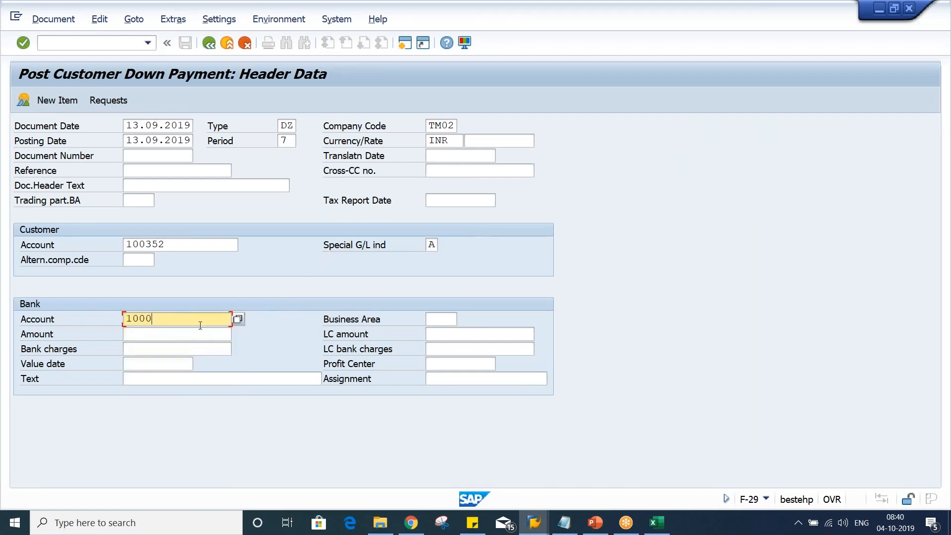
pyautogui.click(169, 338)
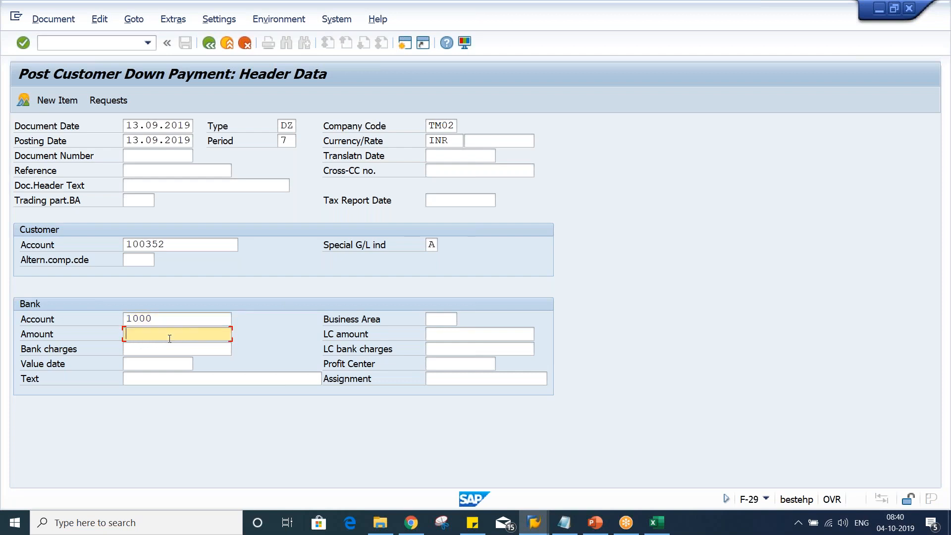
pyautogui.write('300')
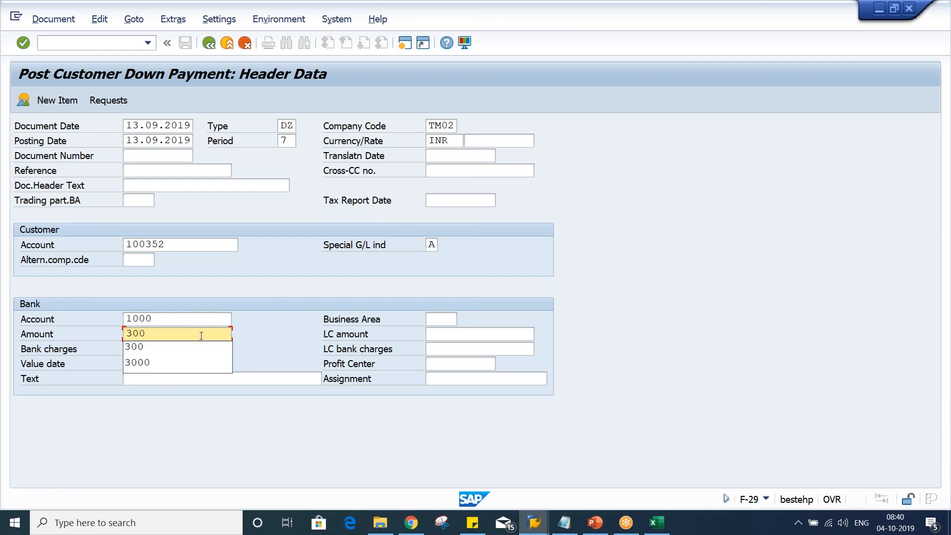
pyautogui.click(272, 342)
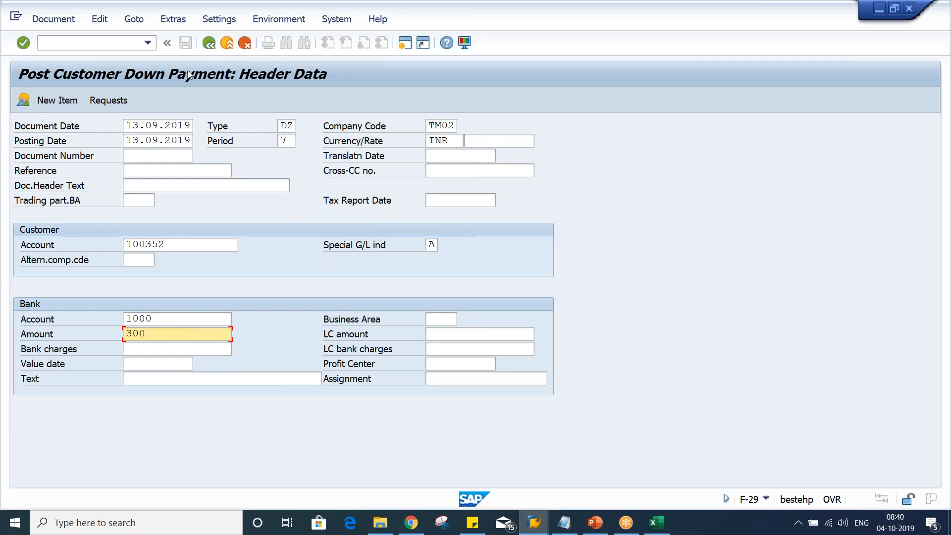
pyautogui.doubleClick(128, 125)
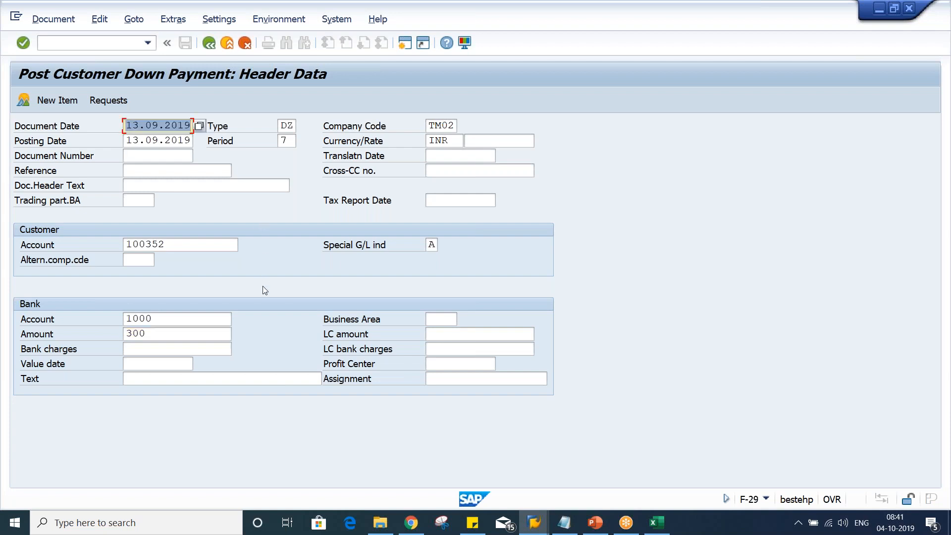
pyautogui.doubleClick(179, 322)
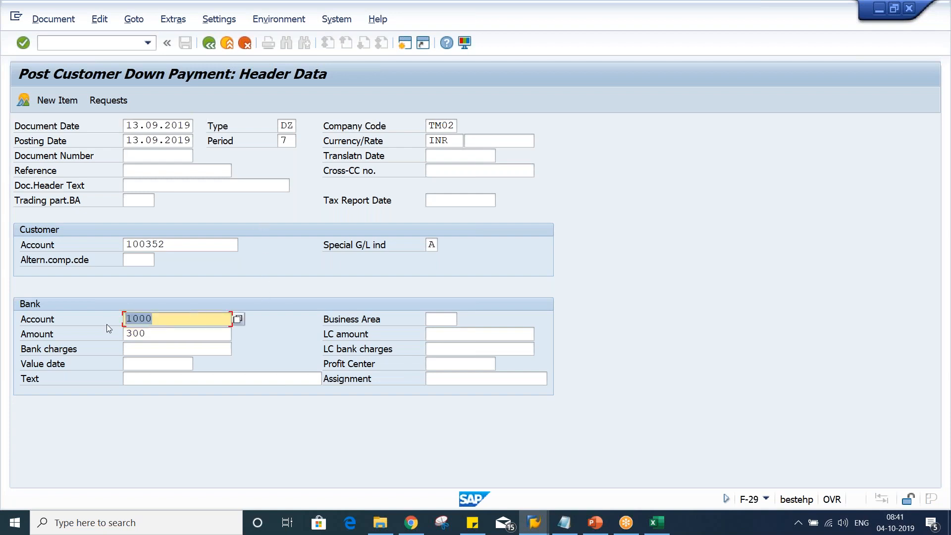
pyautogui.doubleClick(162, 337)
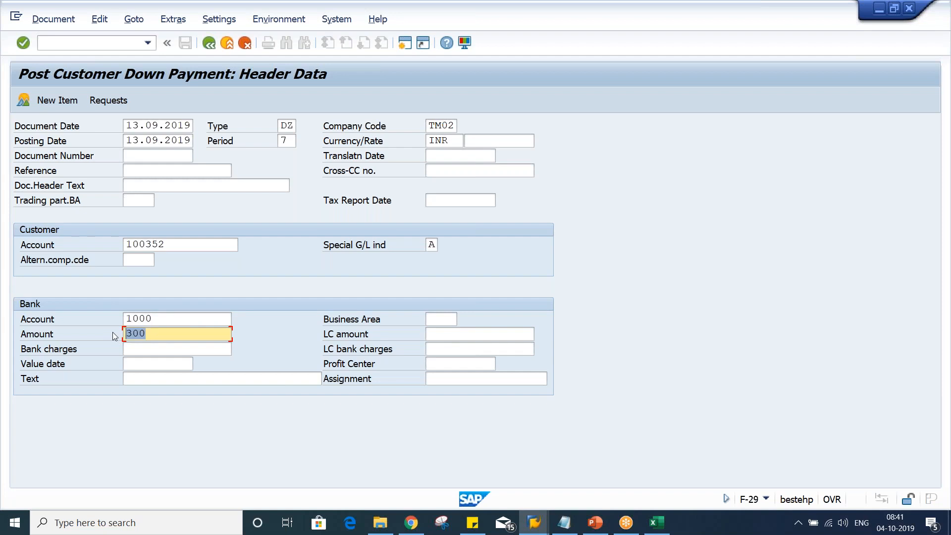
# Accept the down payment header, set the customer item's amount to 300 with the text DOWN PYT, and post the document
pyautogui.press('Return')
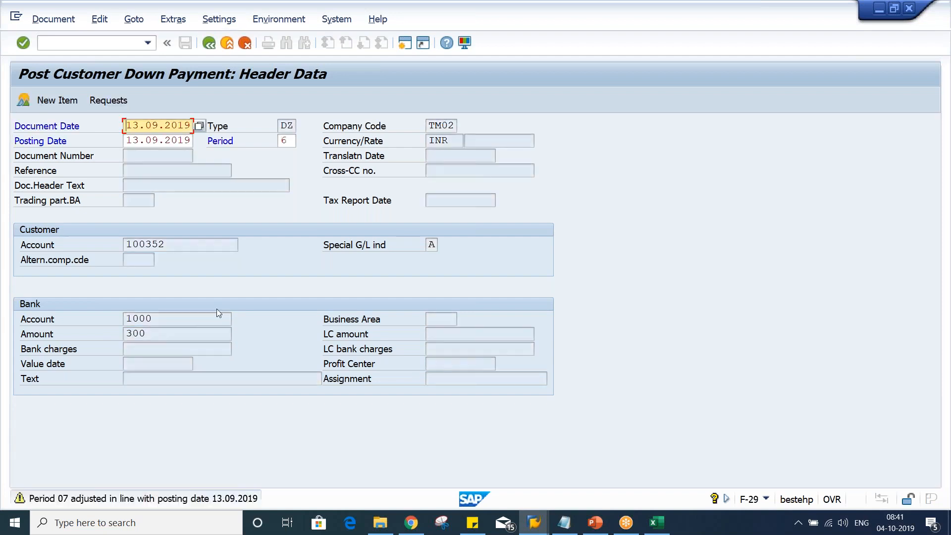
pyautogui.press('Return')
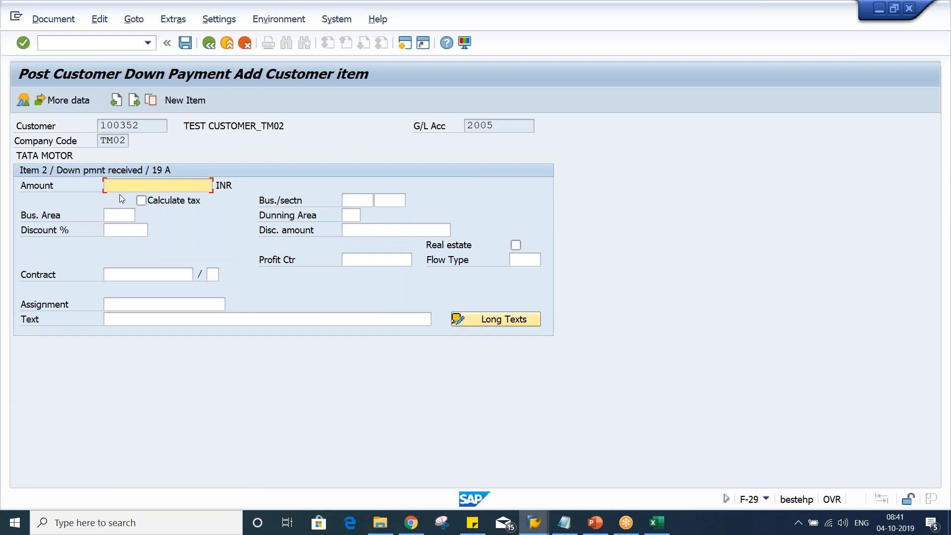
pyautogui.write('300')
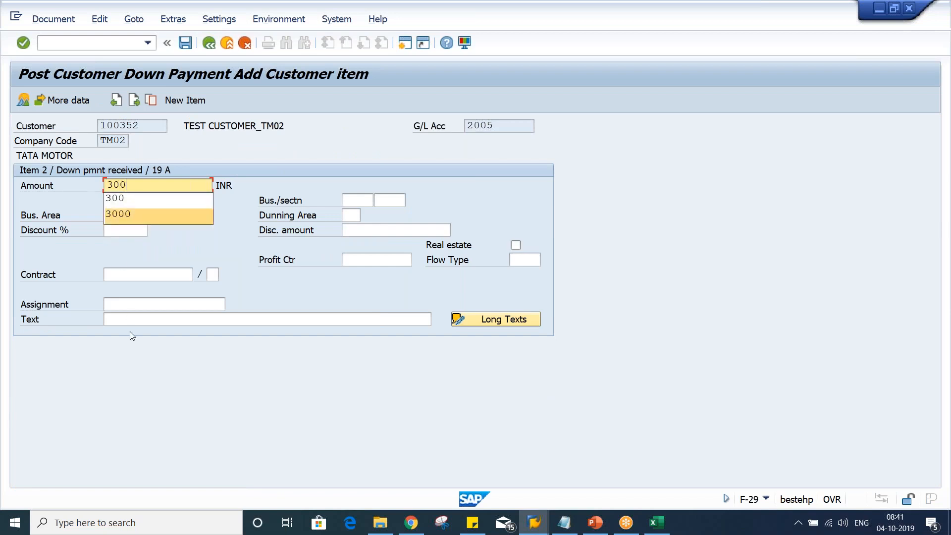
pyautogui.doubleClick(131, 319)
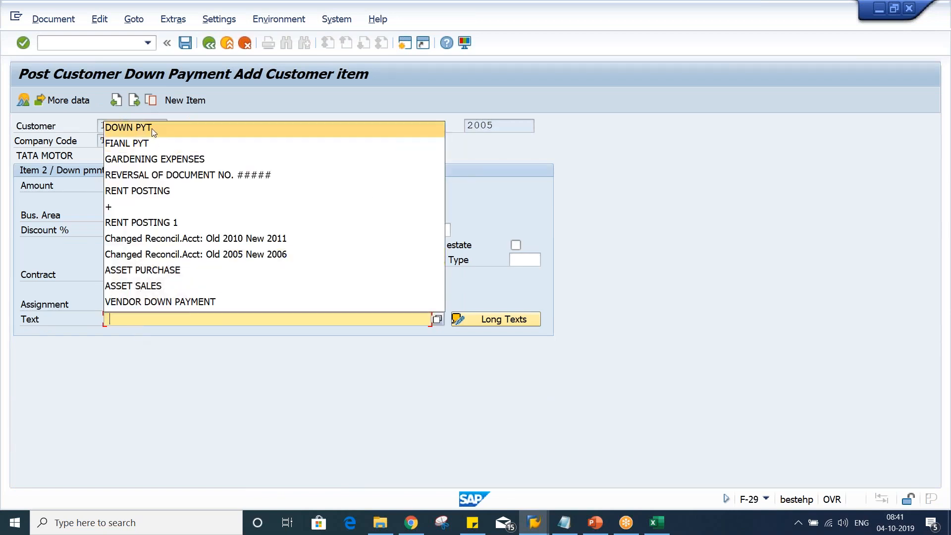
pyautogui.click(151, 129)
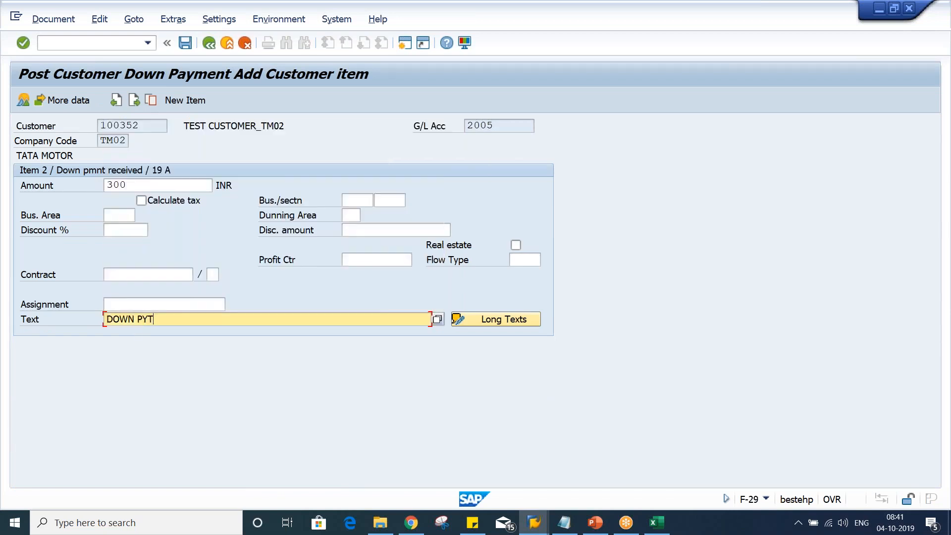
pyautogui.click(186, 43)
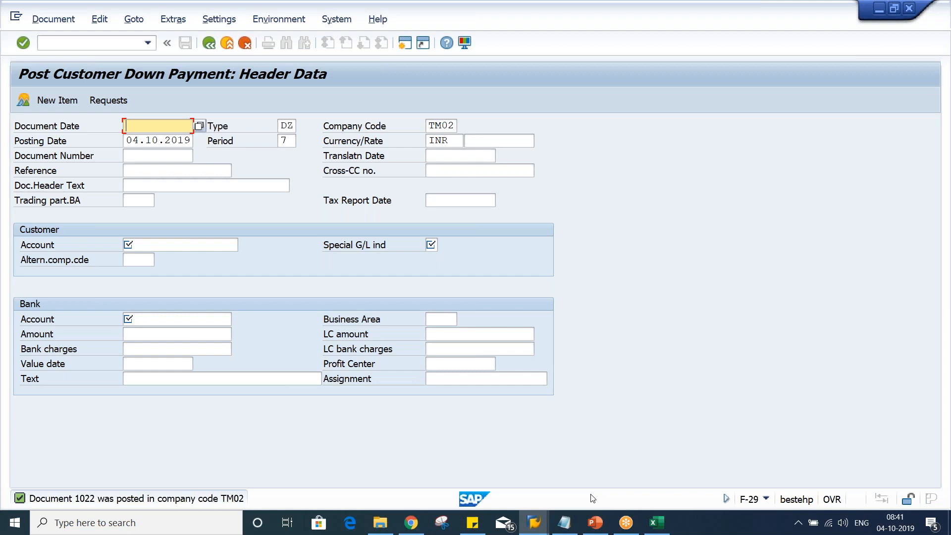
# Rerun the customer line item display with special G/L transactions included and compare the invoice amount with the down payment
pyautogui.click(545, 519)
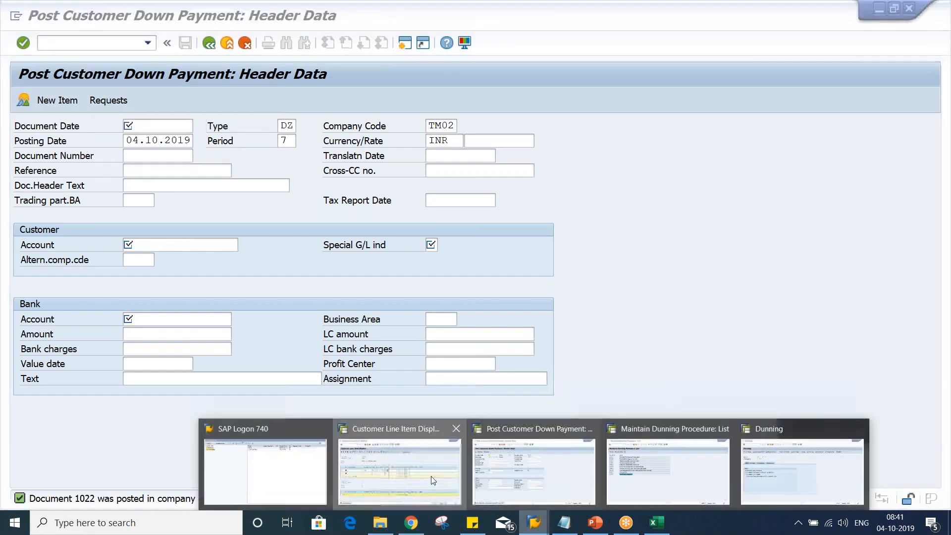
pyautogui.click(399, 465)
pyautogui.click(209, 47)
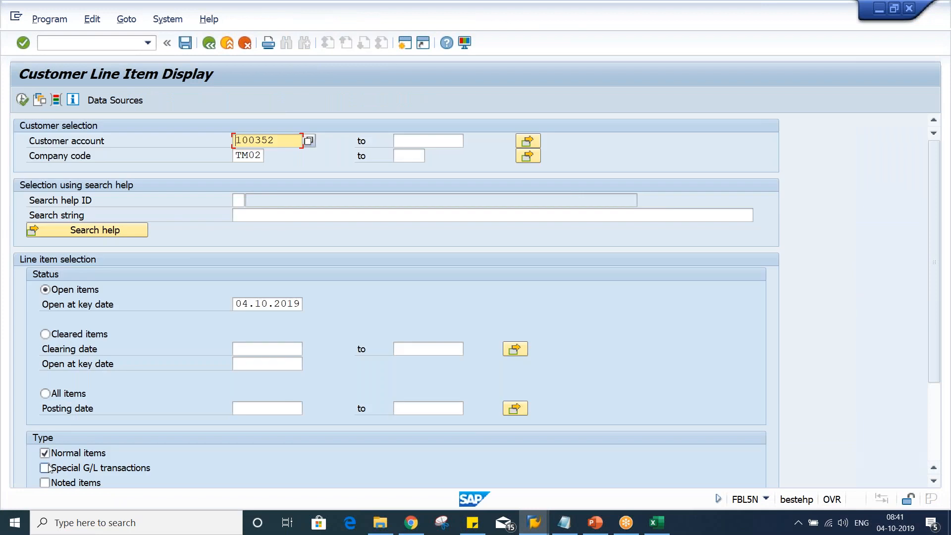
pyautogui.click(45, 467)
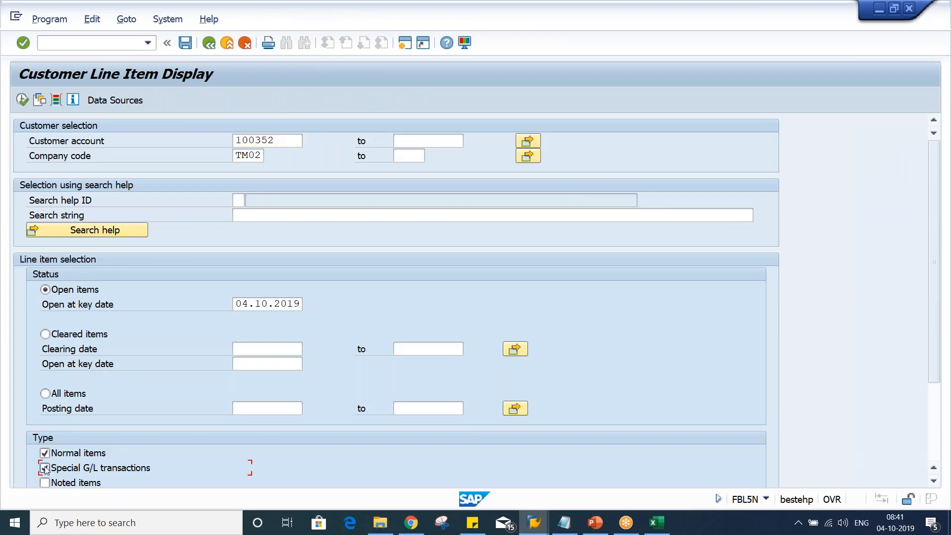
pyautogui.click(23, 100)
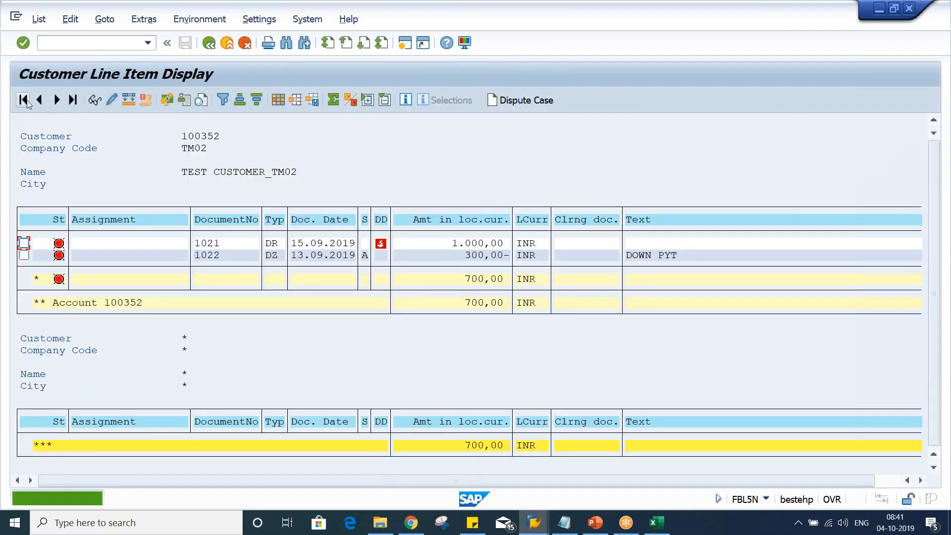
pyautogui.click(466, 243)
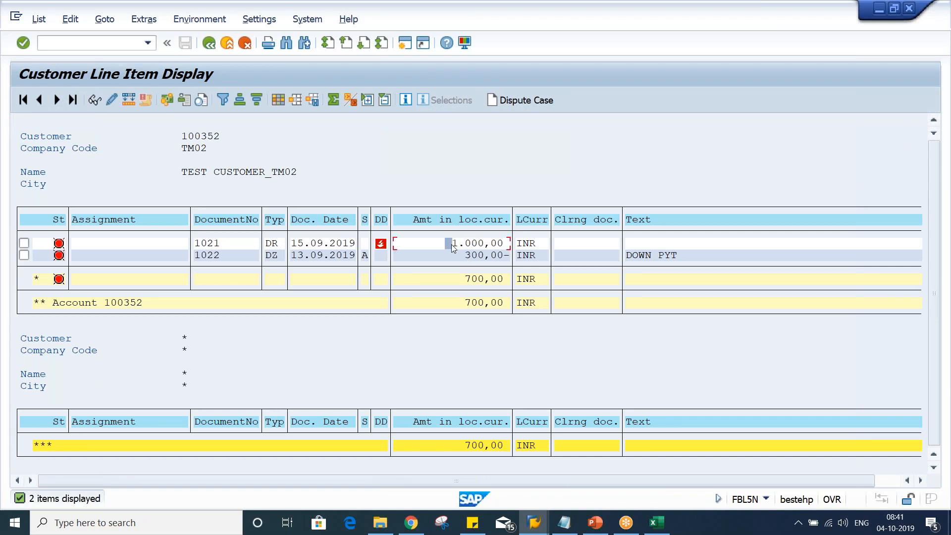
pyautogui.click(462, 255)
pyautogui.click(451, 245)
# Switch to the customer down payment session and start transaction FB75 to enter a customer credit memo
pyautogui.click(534, 525)
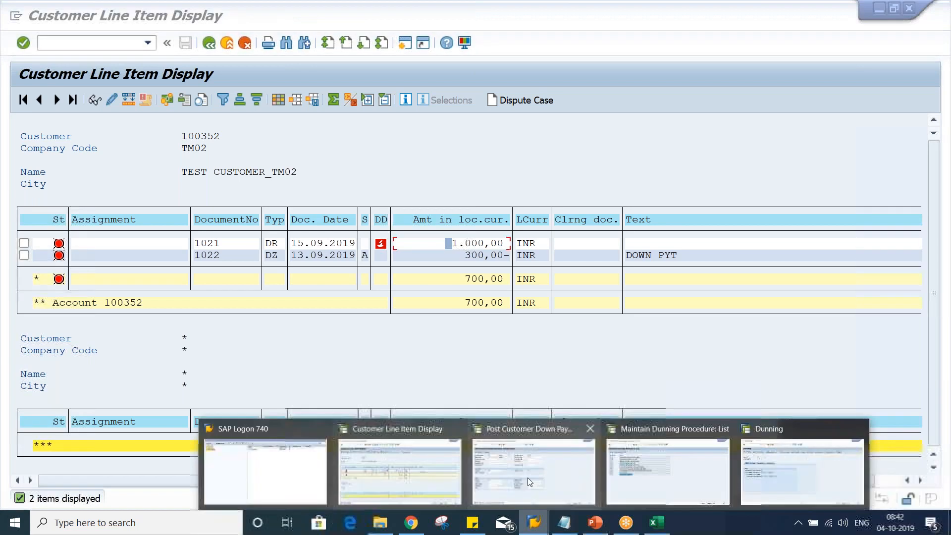
pyautogui.click(527, 477)
pyautogui.click(81, 42)
pyautogui.write('/NFB75')
pyautogui.press('Return')
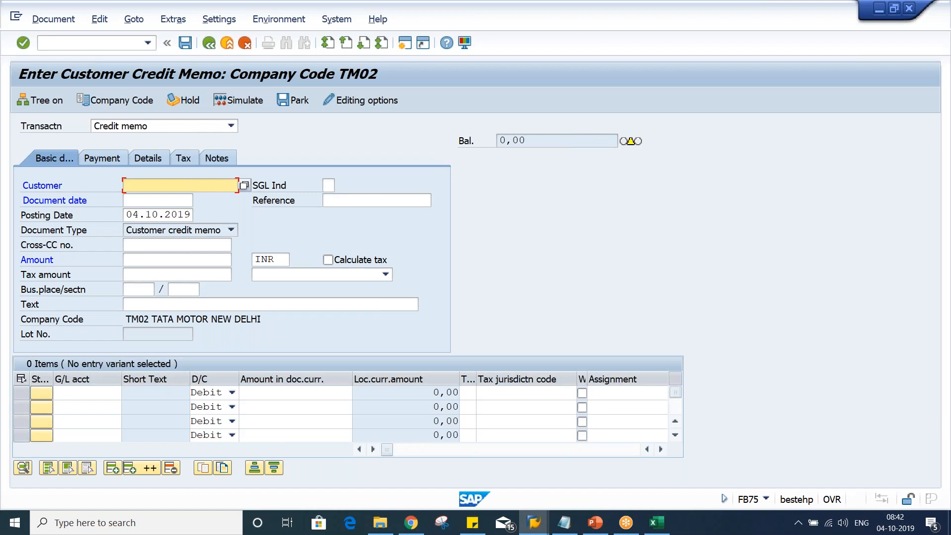
pyautogui.click(132, 185)
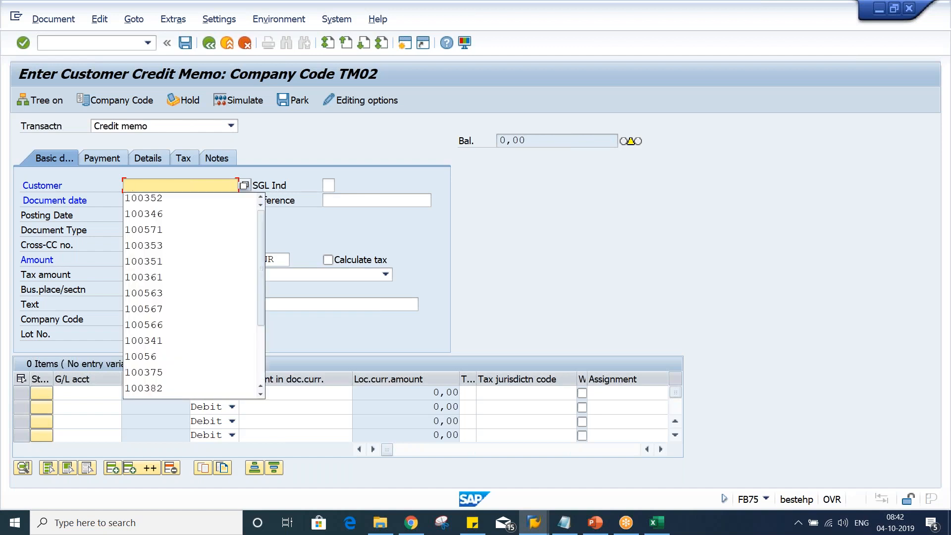
pyautogui.press('Down')
pyautogui.press('Return')
pyautogui.press('Tab')
pyautogui.press('Tab')
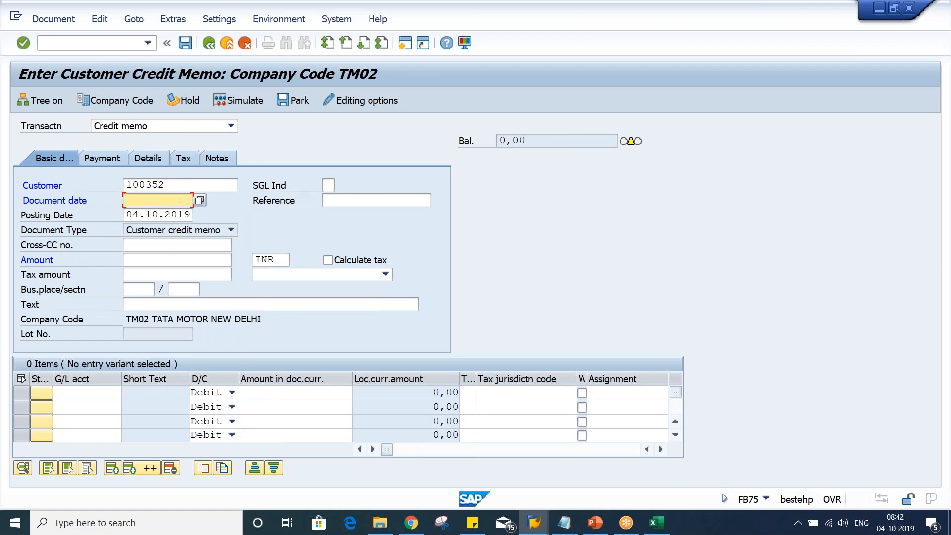
pyautogui.write('16.10.2019')
pyautogui.press('Tab')
pyautogui.press('Tab')
pyautogui.write('16')
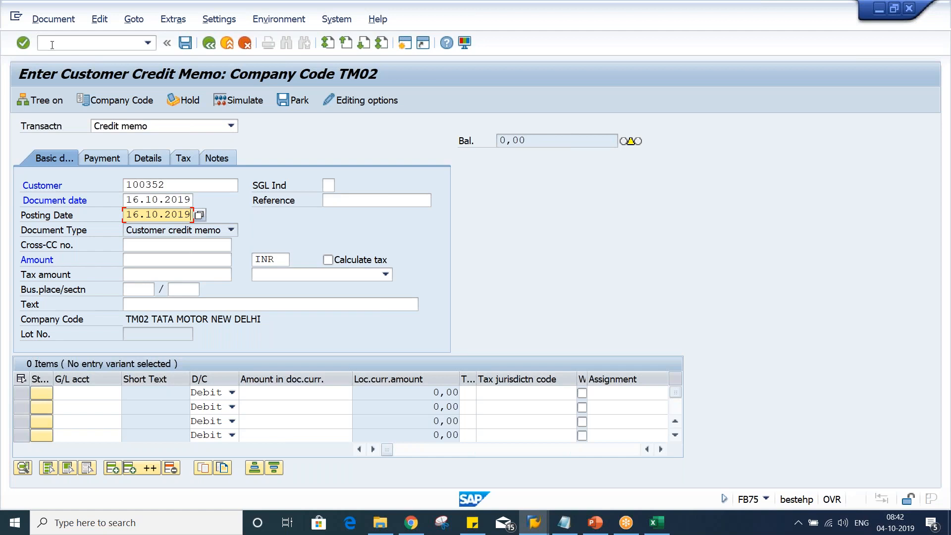
pyautogui.click(175, 255)
pyautogui.write('2000')
pyautogui.press('BackSpace')
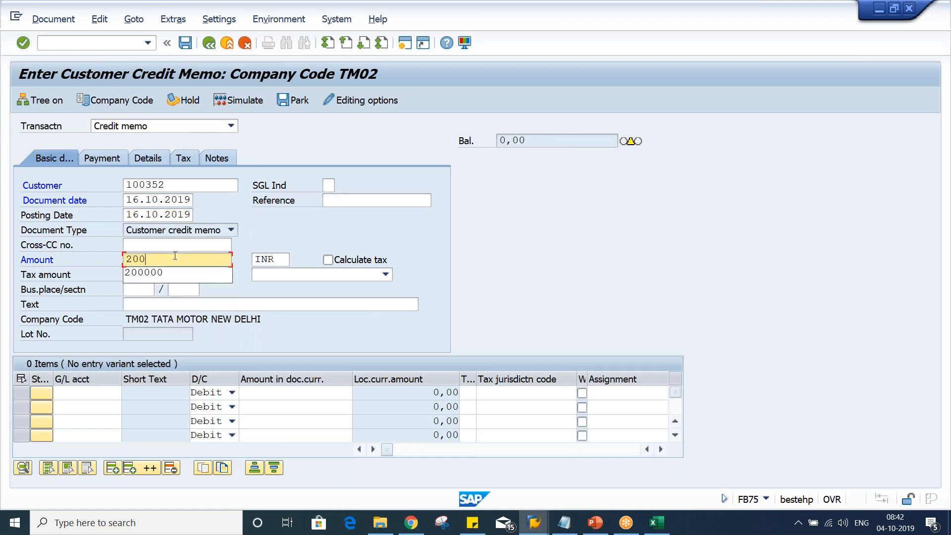
pyautogui.press('Return')
pyautogui.write('3000')
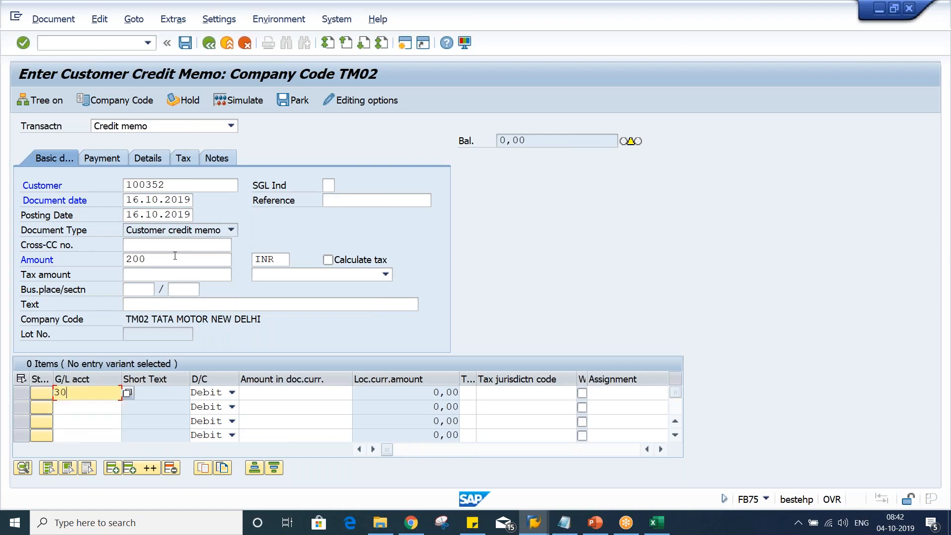
pyautogui.press('Tab')
pyautogui.press('Tab')
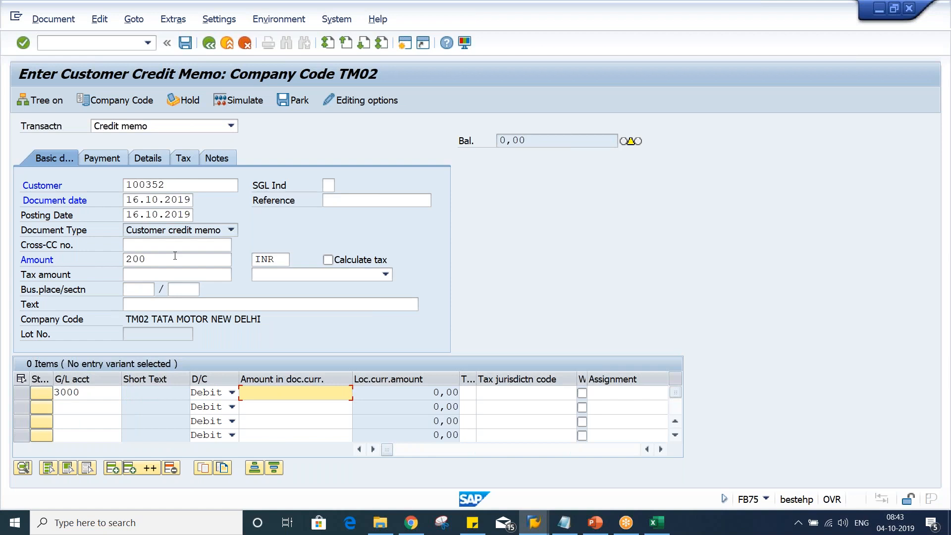
pyautogui.write('200')
pyautogui.press('Return')
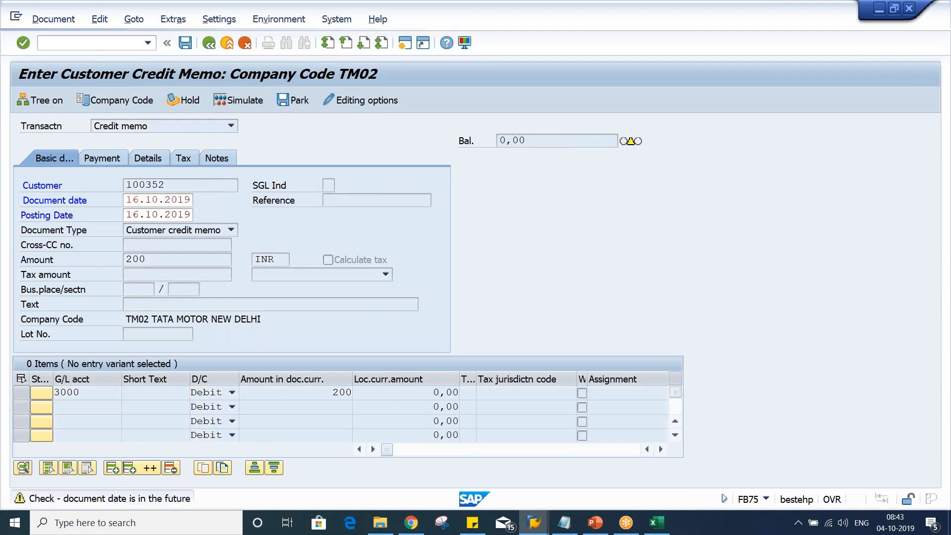
pyautogui.press('Return')
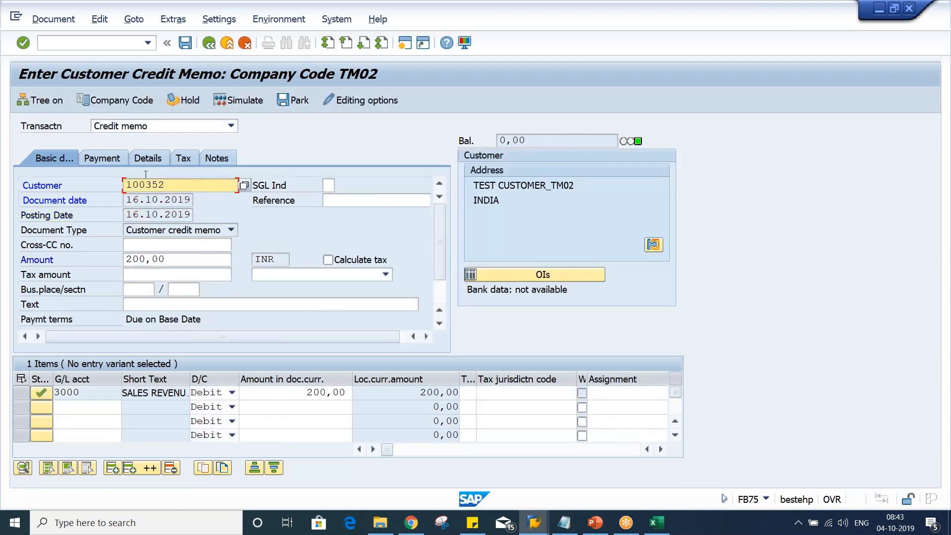
pyautogui.click(149, 43)
pyautogui.click(139, 59)
pyautogui.press('Return')
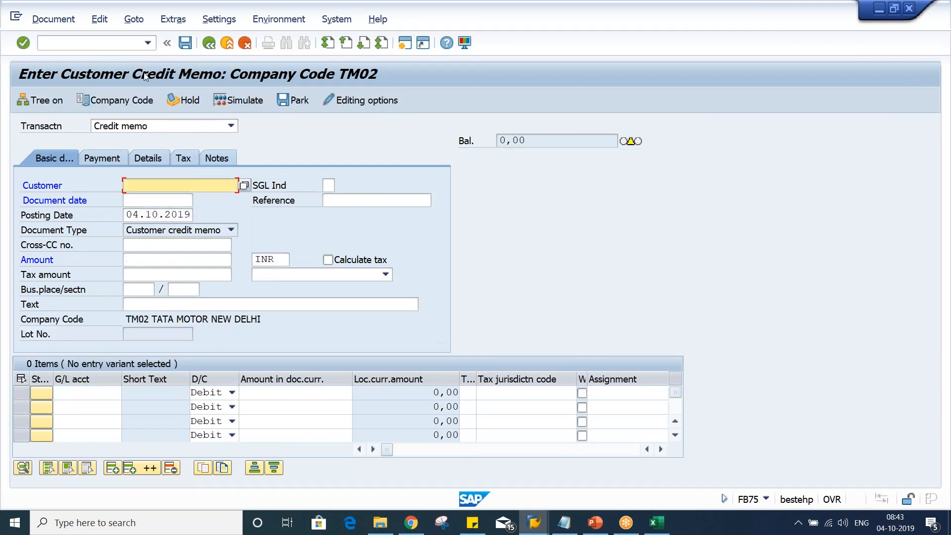
# Enter the test customer's account in the credit memo and set both the document date and the posting date to 16.09.2019
pyautogui.click(161, 195)
pyautogui.click(152, 200)
pyautogui.click(152, 214)
pyautogui.click(147, 200)
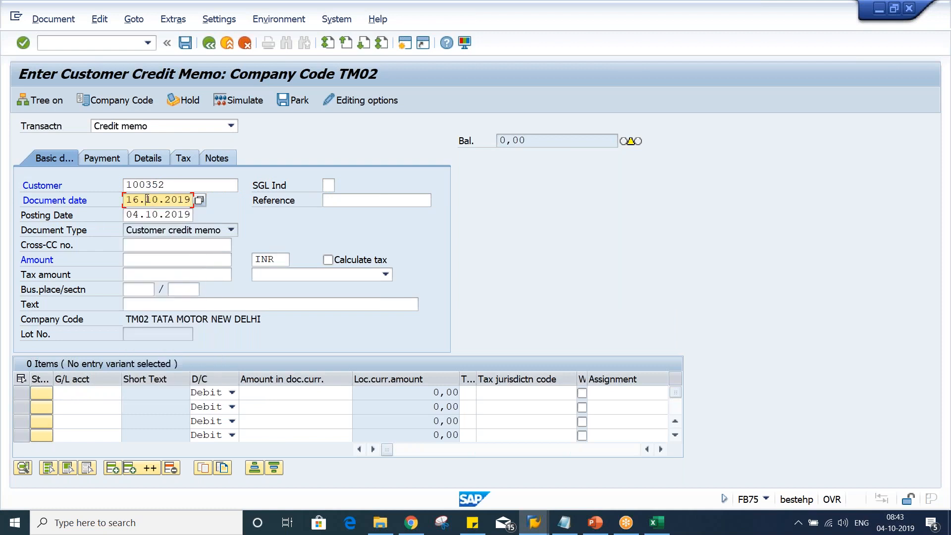
pyautogui.write('06')
pyautogui.press('Left')
pyautogui.write('9')
pyautogui.hotkey('ctrl', 'a')
pyautogui.hotkey('ctrl', 'c')
pyautogui.press('Tab')
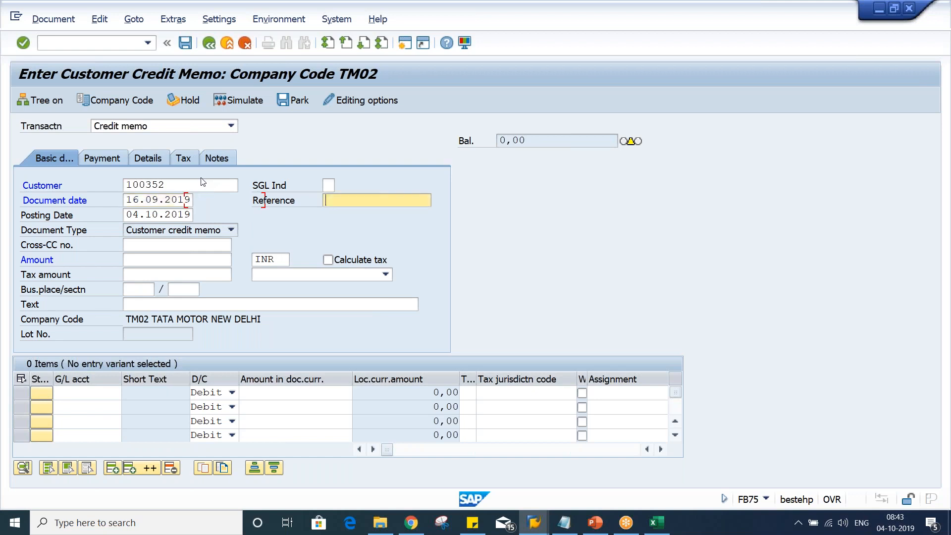
pyautogui.press('Tab')
pyautogui.hotkey('ctrl', 'v')
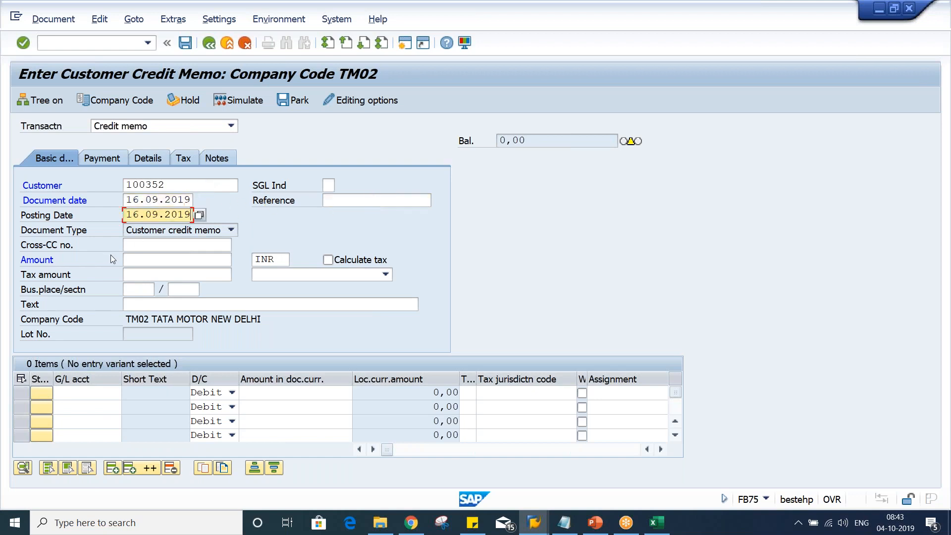
# Set the credit memo amount to 200 and add a debit line of 200 to the sales revenue G/L account
pyautogui.click(146, 261)
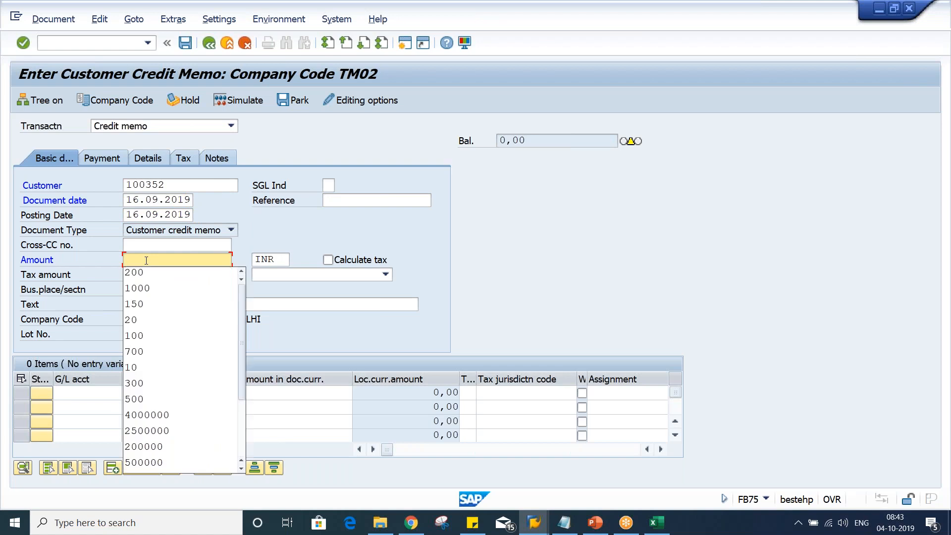
pyautogui.press('Down')
pyautogui.press('Return')
pyautogui.hotkey('ctrl', 'Tab')
pyautogui.press('Tab')
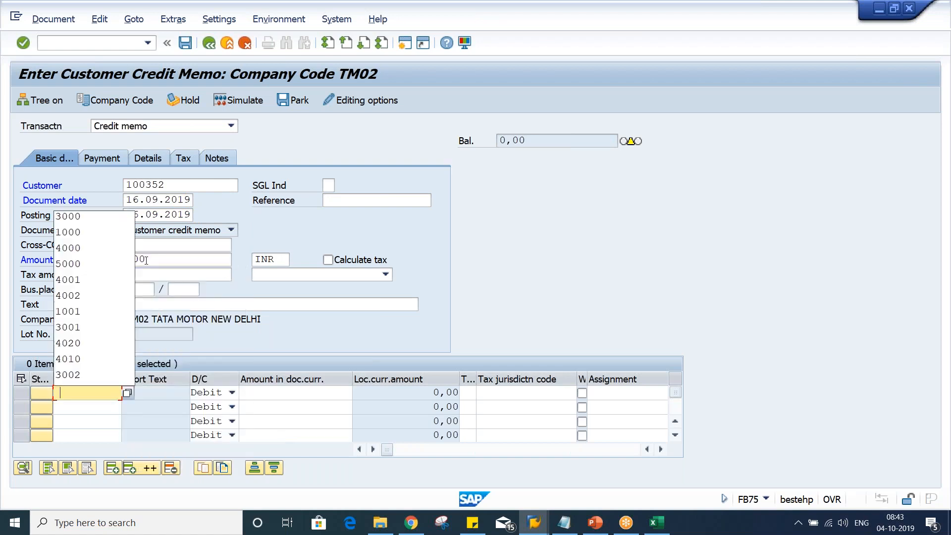
pyautogui.press('Down')
pyautogui.press('Return')
pyautogui.press('Tab')
pyautogui.press('Tab')
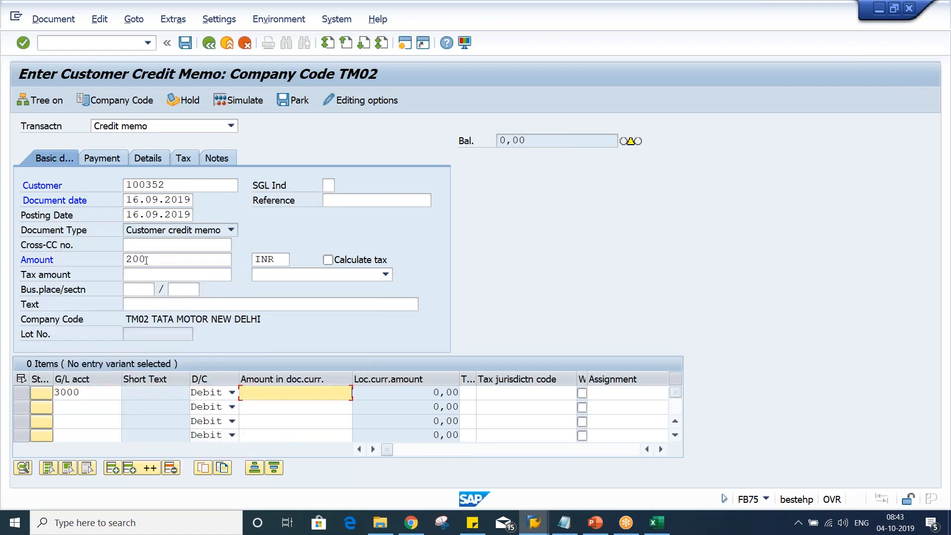
pyautogui.write('200')
# Check the credit memo entries, accept the date warnings, and post the document
pyautogui.press('Return')
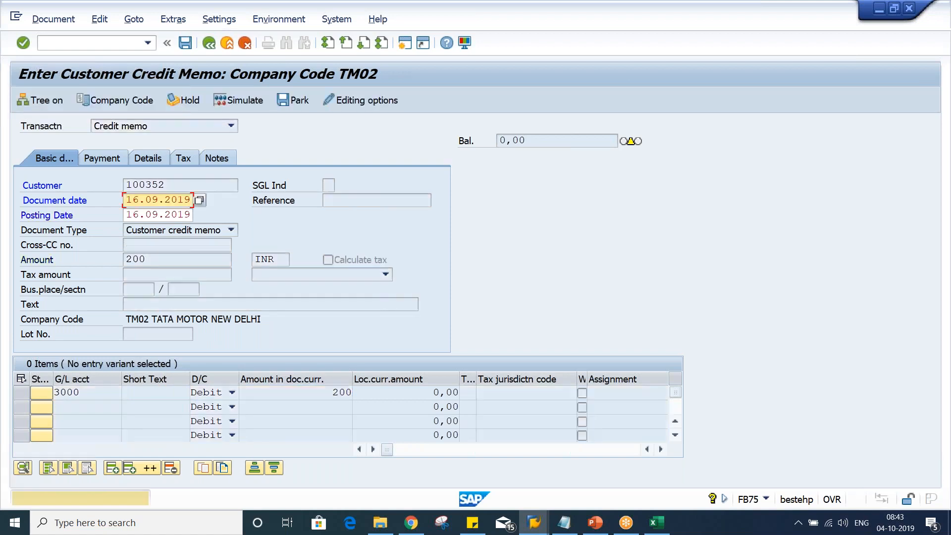
pyautogui.press('Return')
pyautogui.press('Return')
pyautogui.press('Return')
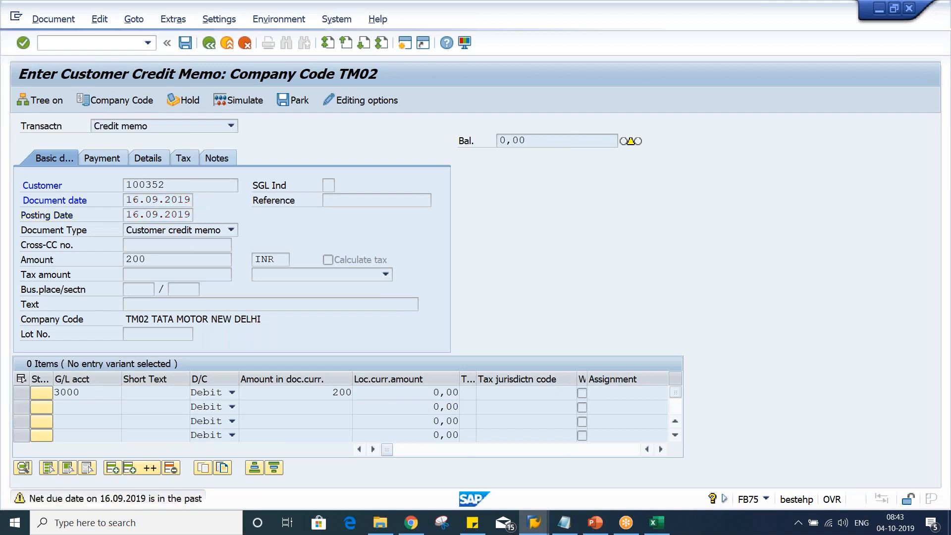
pyautogui.press('Return')
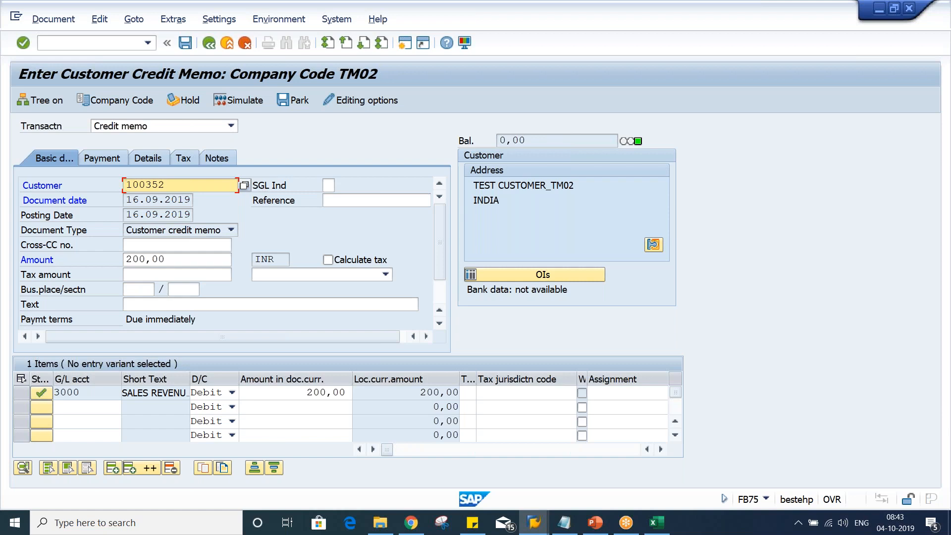
pyautogui.click(185, 44)
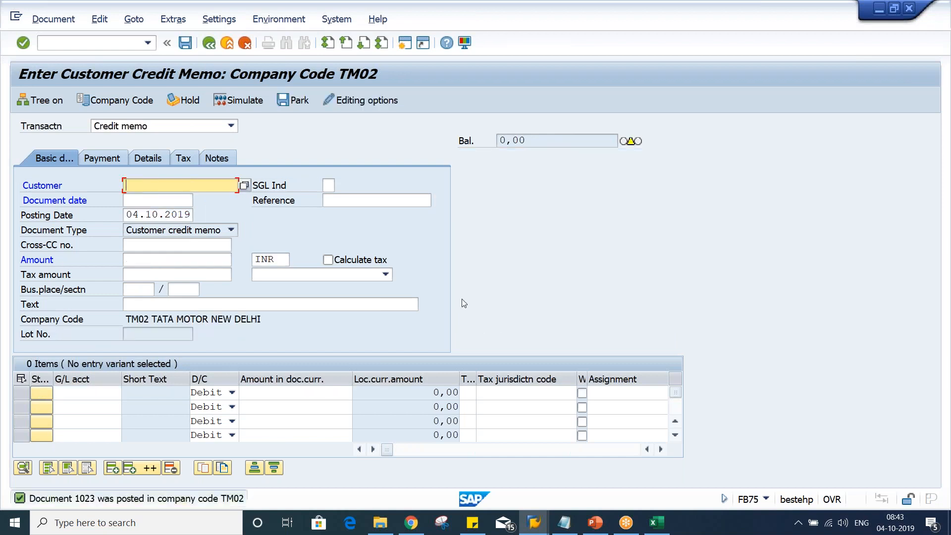
# Switch to the customer line item display, refresh the list, and examine the invoice, down payment, and credit memo amounts
pyautogui.click(534, 525)
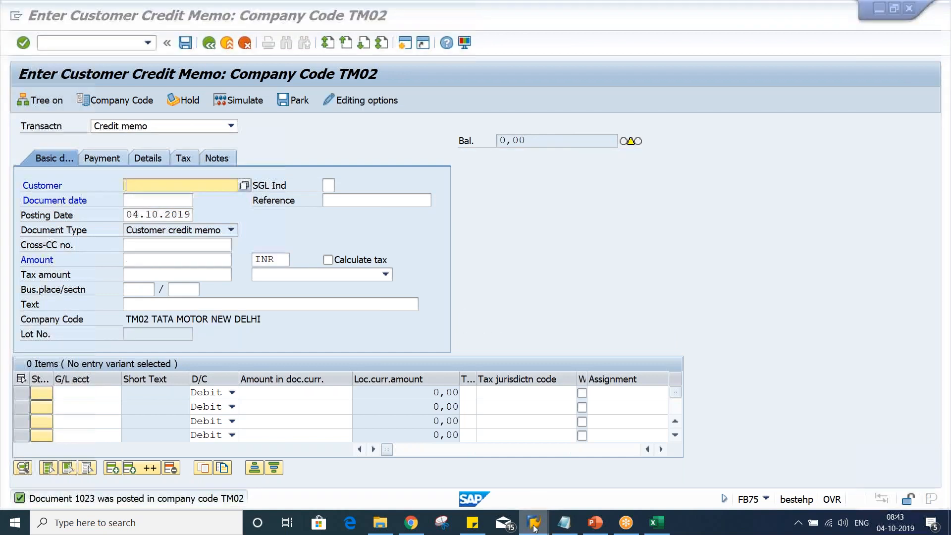
pyautogui.click(417, 484)
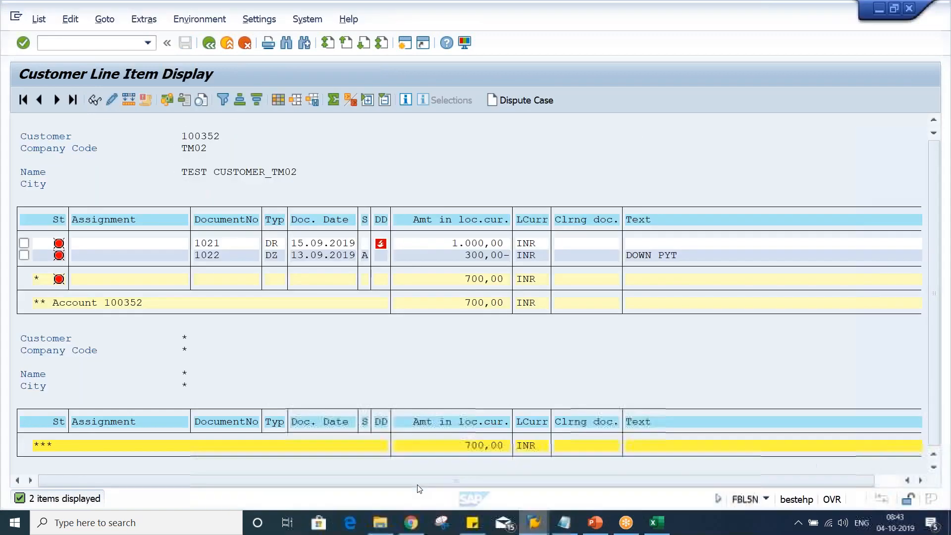
pyautogui.click(40, 22)
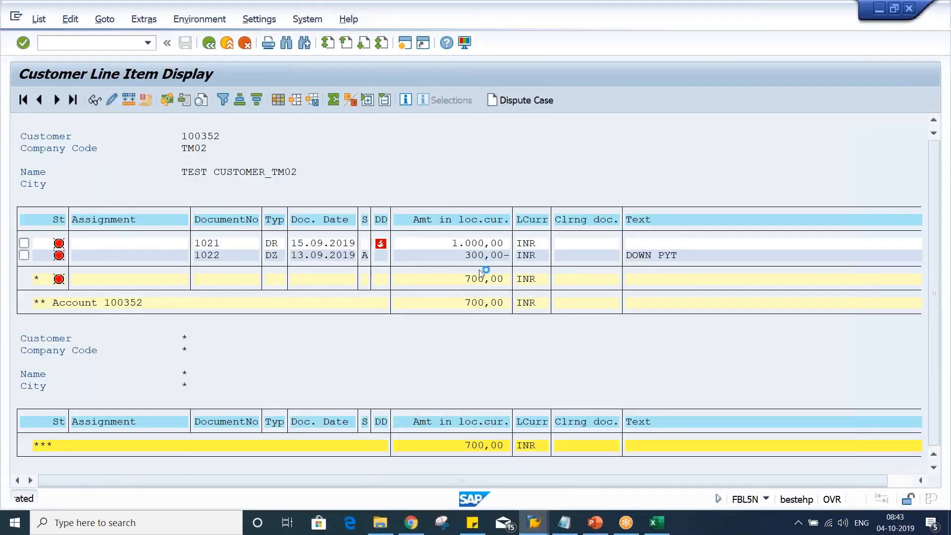
pyautogui.click(470, 269)
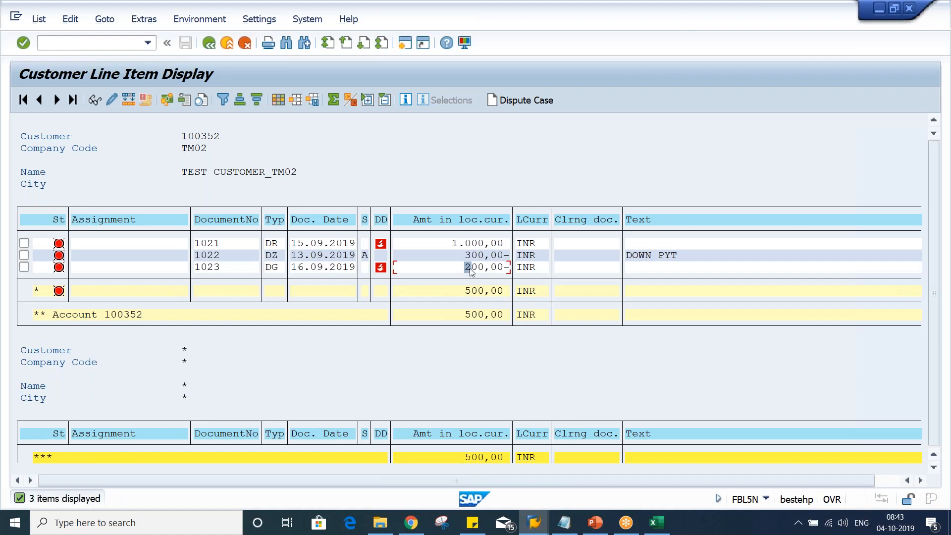
pyautogui.click(451, 244)
pyautogui.click(488, 245)
pyautogui.click(462, 255)
pyautogui.click(460, 268)
# Switch to the dunning session and delete the existing dunning proposal for run 04.10.2019, identification TM02A
pyautogui.hotkey('alt', 'Tab')
pyautogui.hotkey('alt', 'Tab')
pyautogui.hotkey('alt', 'Tab')
pyautogui.hotkey('alt', 'Tab')
pyautogui.hotkey('alt', 'Tab')
pyautogui.hotkey('alt', 'Tab')
pyautogui.hotkey('alt', 'Tab')
pyautogui.hotkey('alt', 'shift', 'Tab')
pyautogui.hotkey('alt', 'shift', 'Tab')
pyautogui.hotkey('alt', 'shift', 'Tab')
pyautogui.hotkey('alt', 'shift', 'Tab')
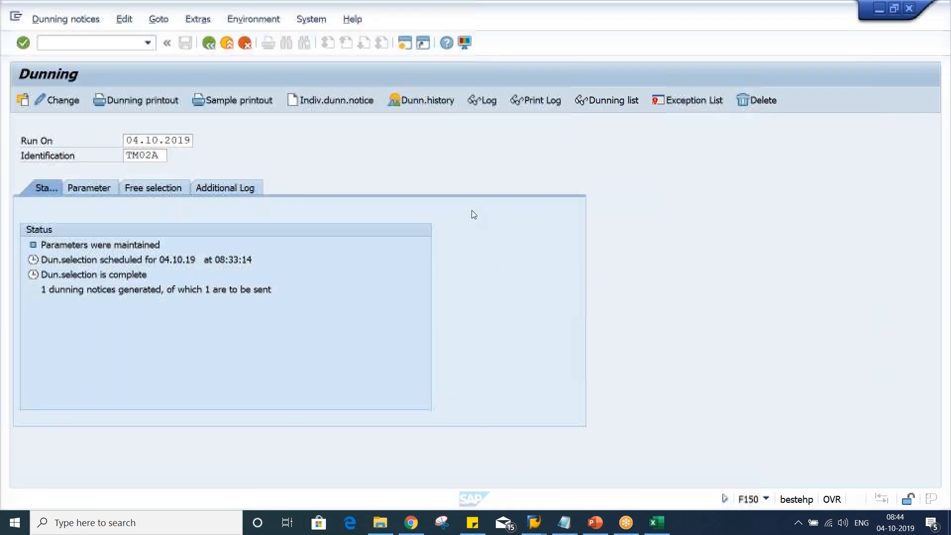
pyautogui.click(102, 289)
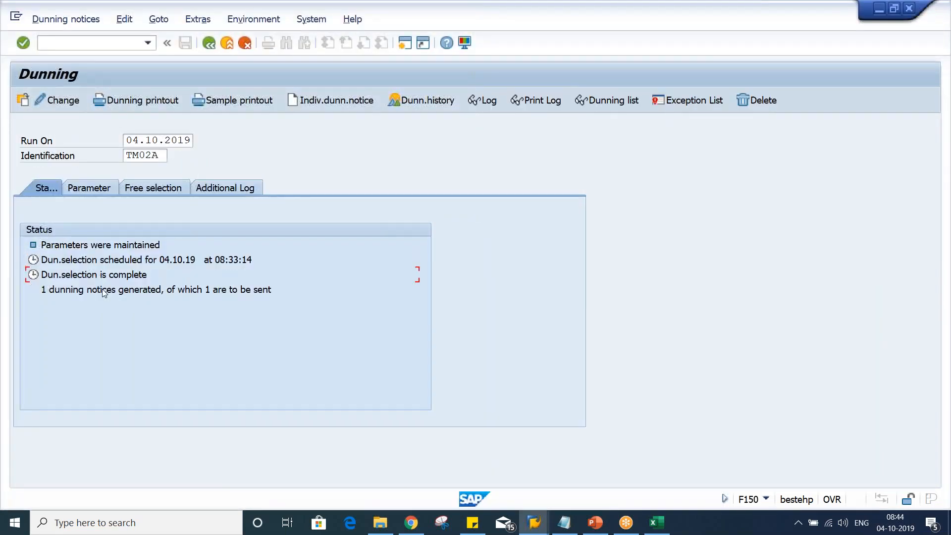
pyautogui.click(59, 19)
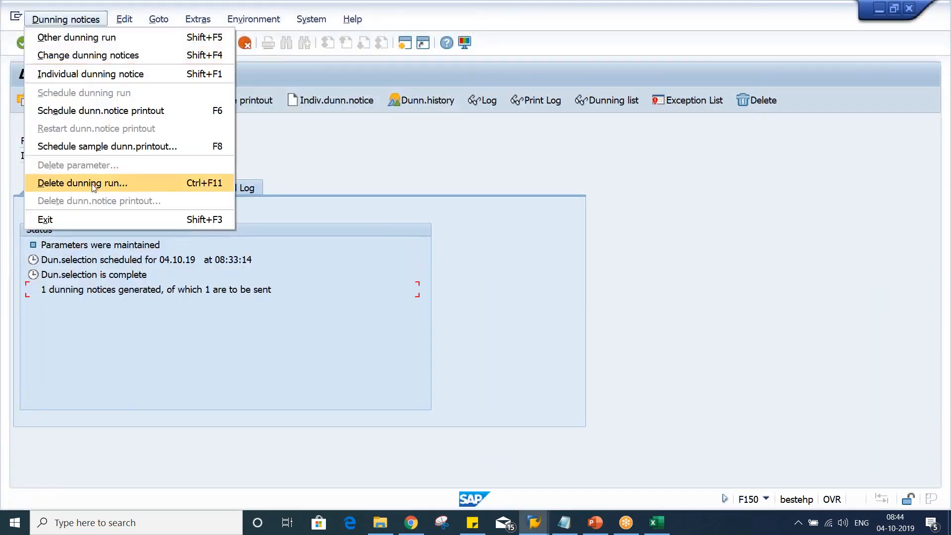
pyautogui.click(91, 183)
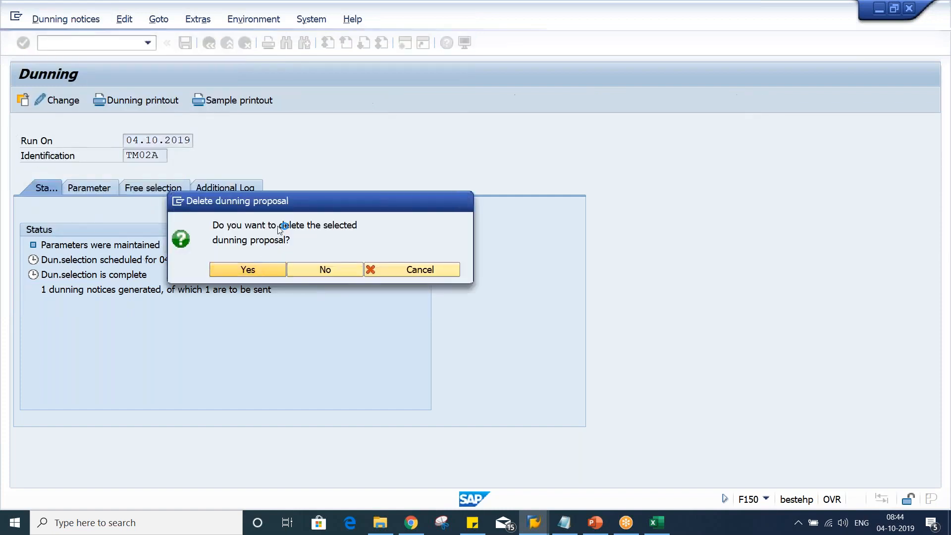
pyautogui.click(216, 265)
# Schedule dunning run TM02A again and refresh its status
pyautogui.click(73, 97)
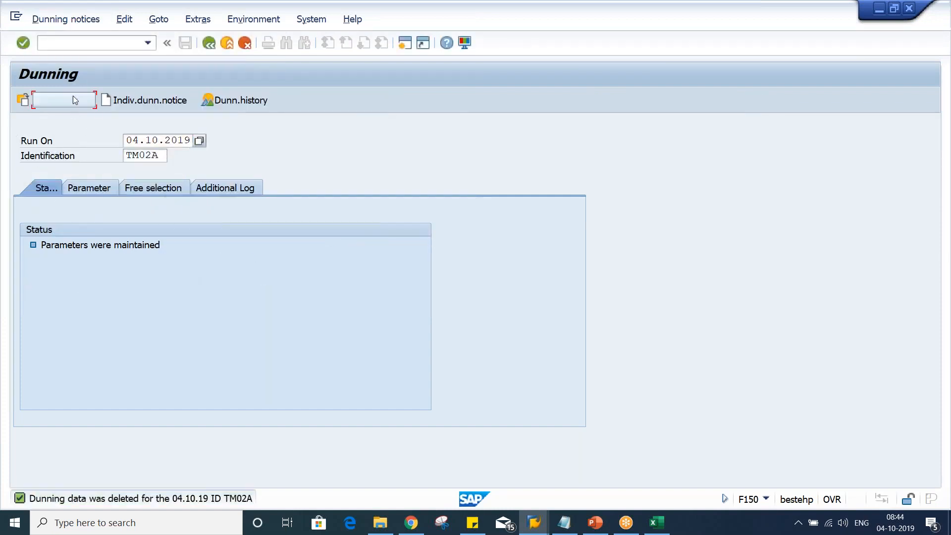
pyautogui.click(313, 400)
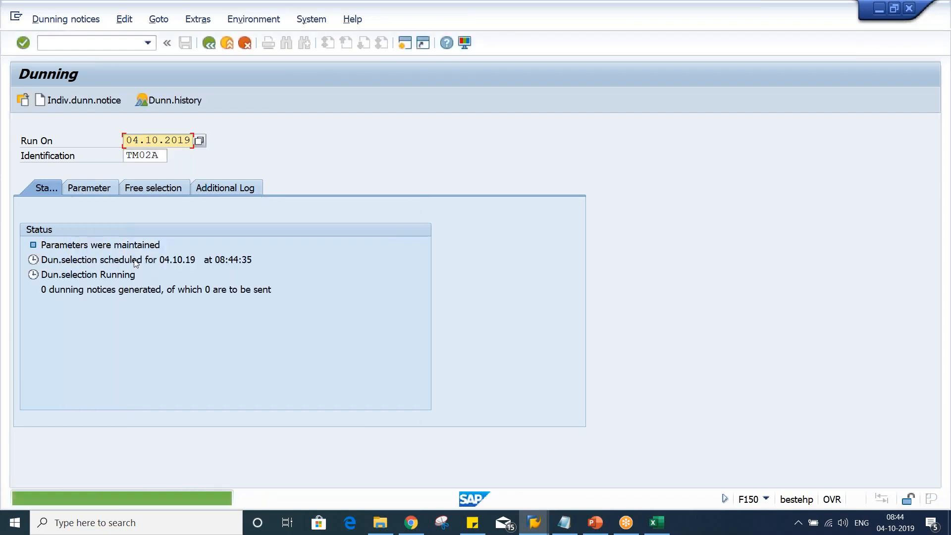
pyautogui.press('Return')
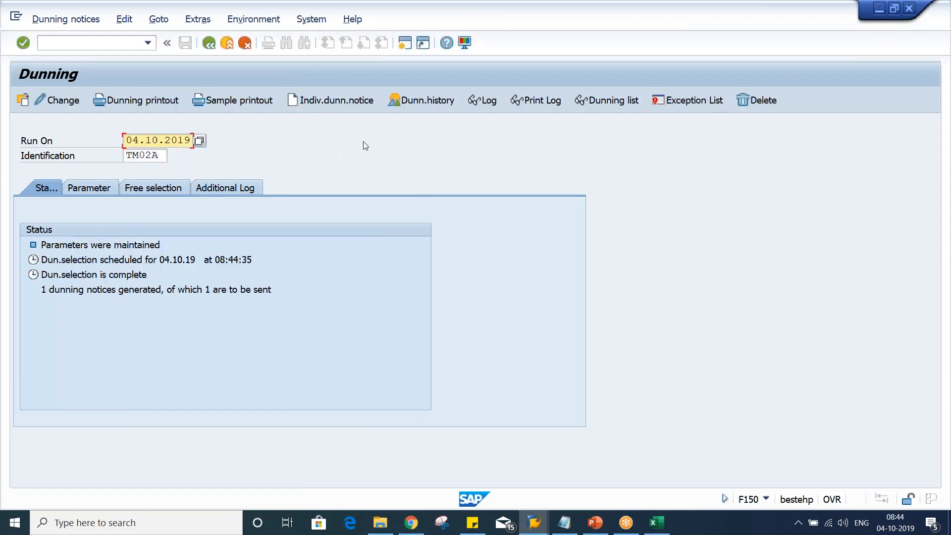
# Preview the sample dunning printout on output device LP01 and examine the dunned items, charge, and totals
pyautogui.click(236, 101)
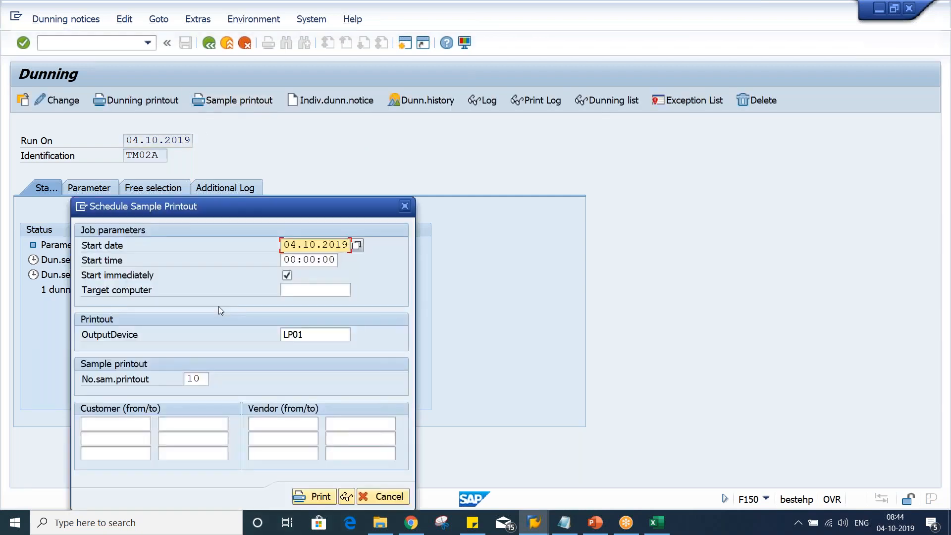
pyautogui.click(346, 497)
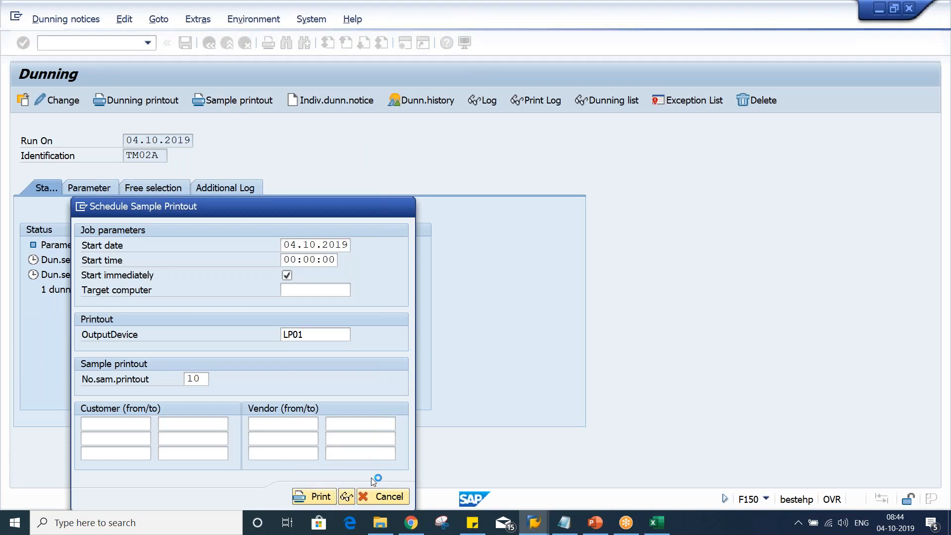
pyautogui.scroll(-3, 454, 372)
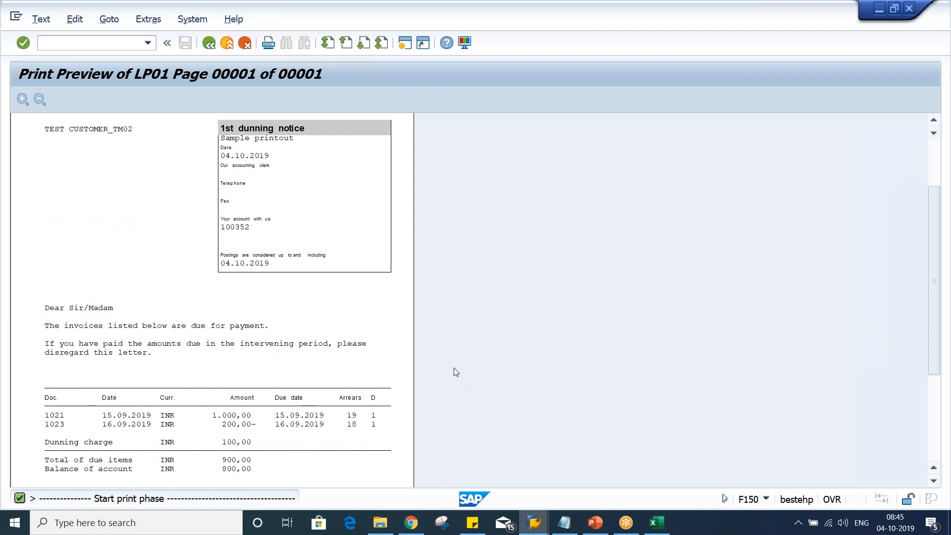
pyautogui.scroll(-2, 370, 356)
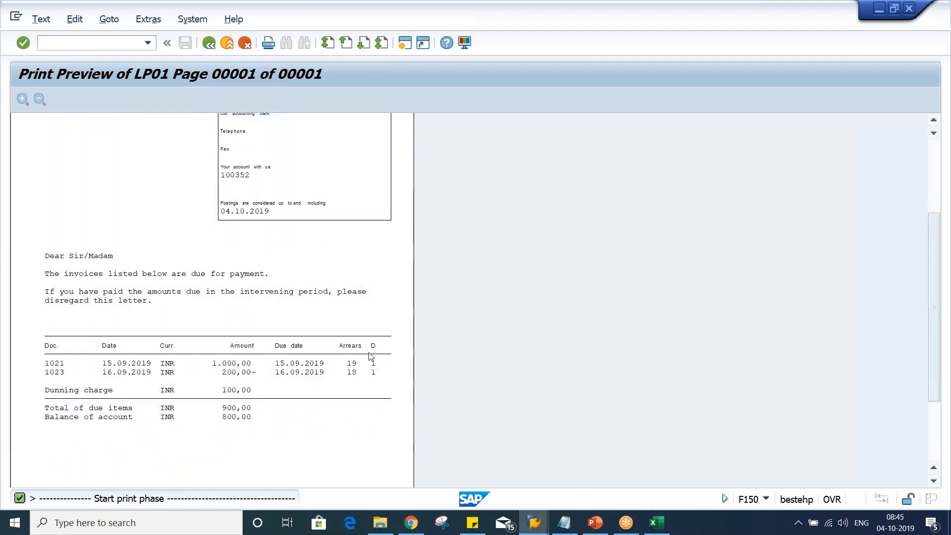
pyautogui.scroll(-1, 370, 355)
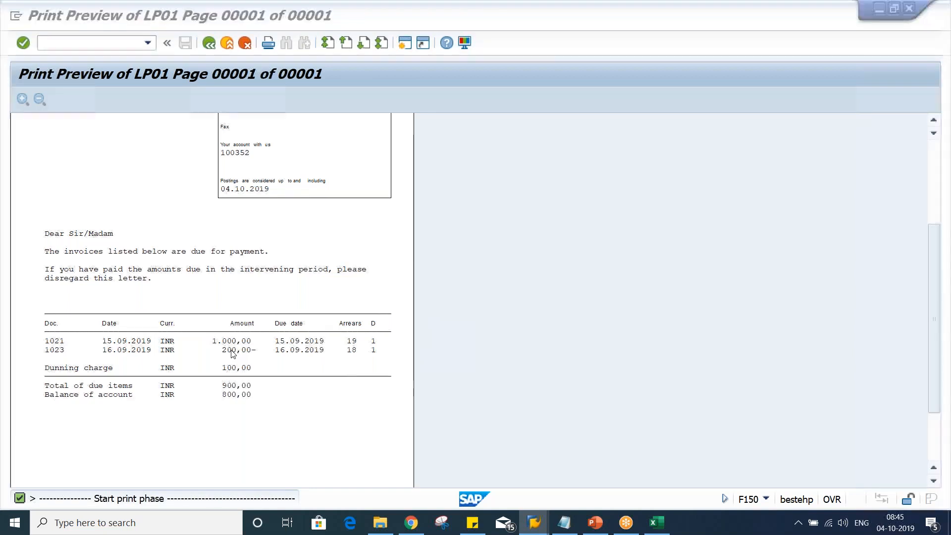
# Compare the dunning notice with the customer's line items, checking the down payment amount and the account balance
pyautogui.hotkey('alt', 'Tab')
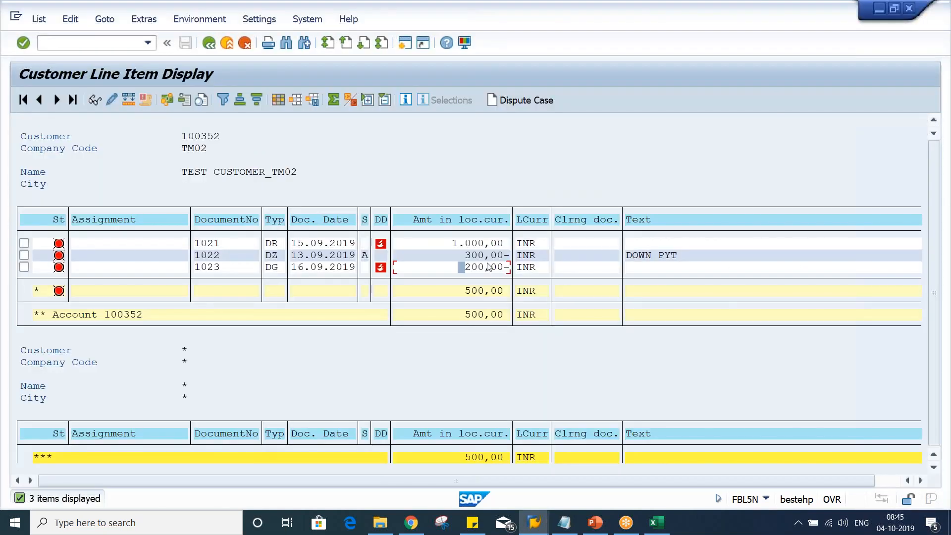
pyautogui.click(475, 255)
pyautogui.click(500, 257)
pyautogui.click(479, 295)
pyautogui.hotkey('alt', 'Tab')
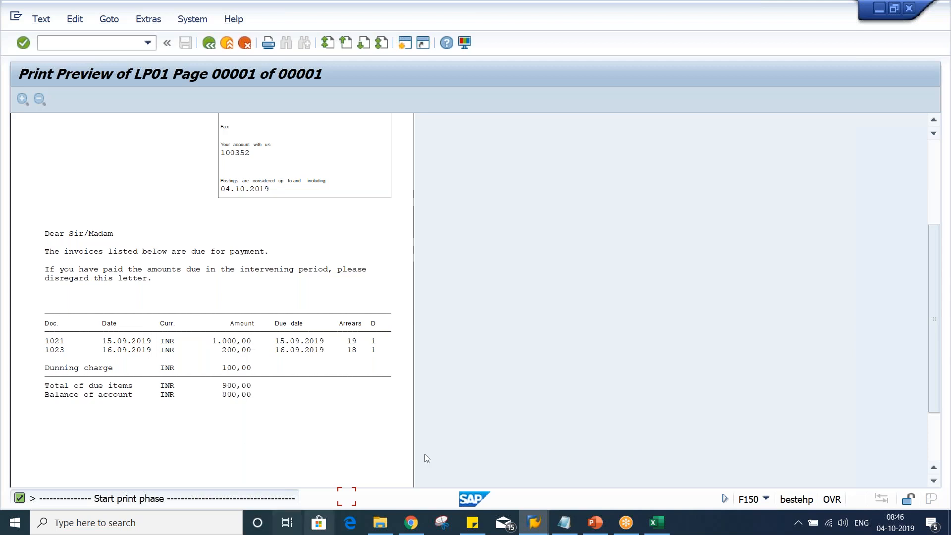
# Switch to the dunning procedure session, open procedure TM02, and enable dunning of special G/L transactions
pyautogui.click(543, 528)
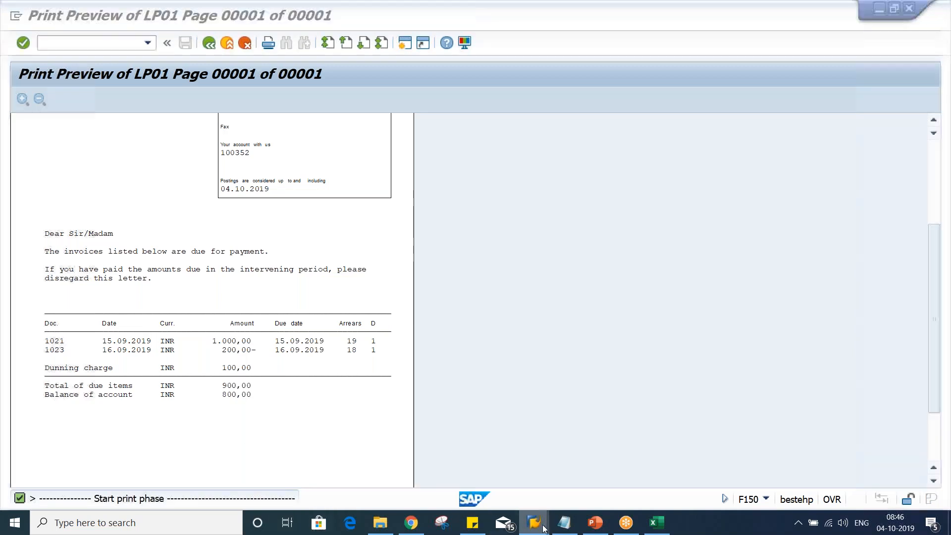
pyautogui.click(638, 480)
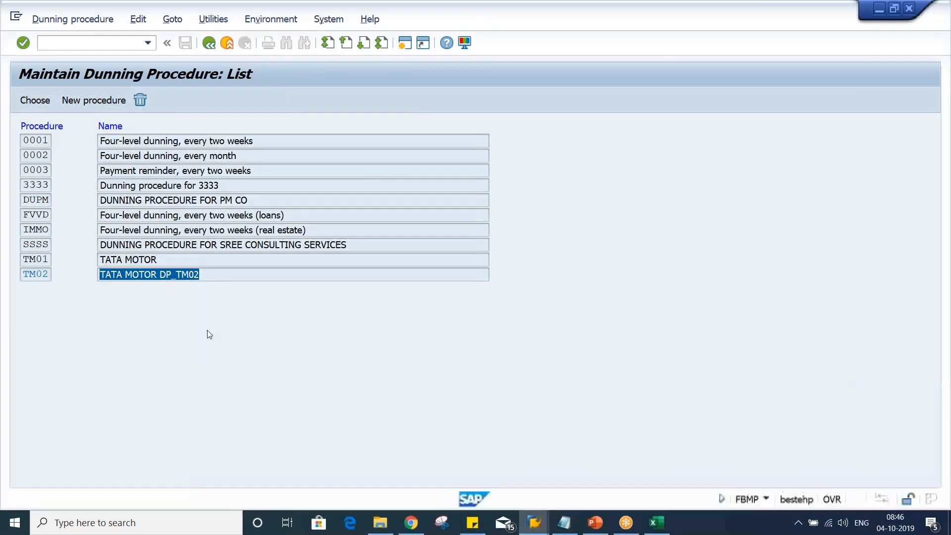
pyautogui.click(209, 270)
pyautogui.doubleClick(203, 276)
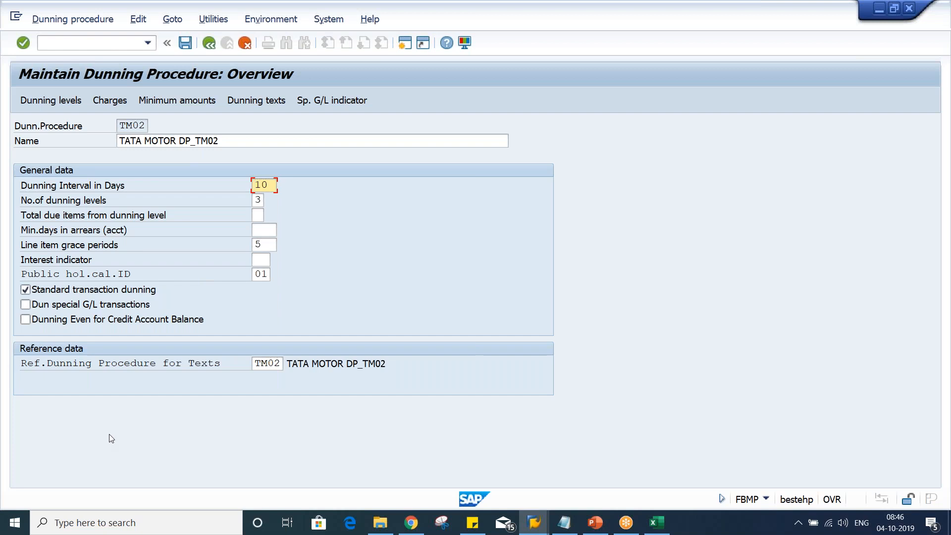
pyautogui.click(72, 305)
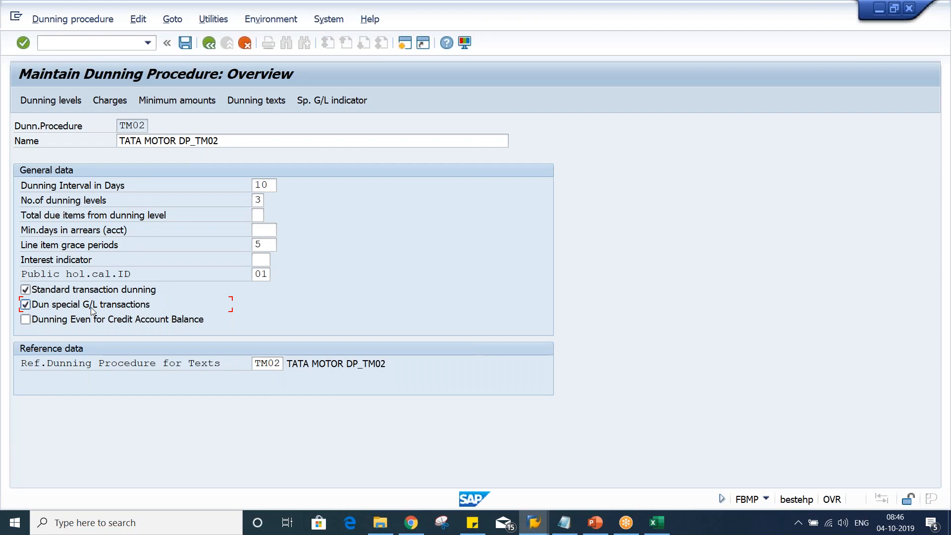
# Select customer special G/L indicator A (Down payment) for procedure TM02 and return to the procedure overview
pyautogui.click(317, 101)
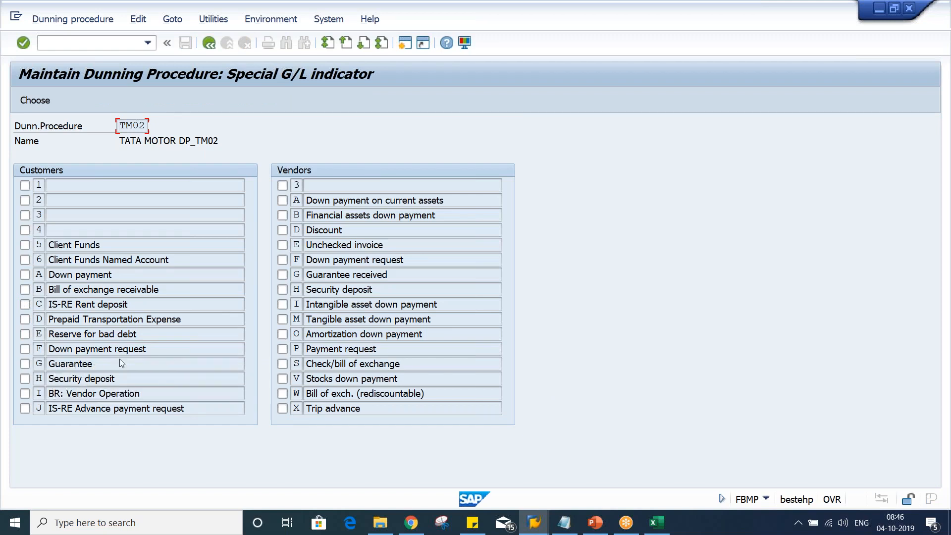
pyautogui.click(24, 275)
pyautogui.click(211, 45)
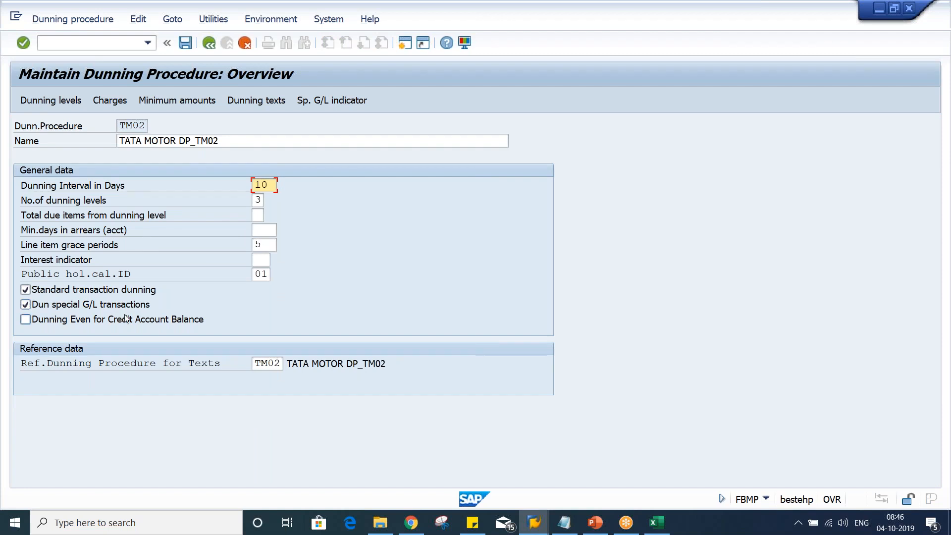
# Check the customer's down payment line, enable Dunning Even for Credit Account Balance in procedure TM02, and save the procedure
pyautogui.hotkey('alt', 'Tab')
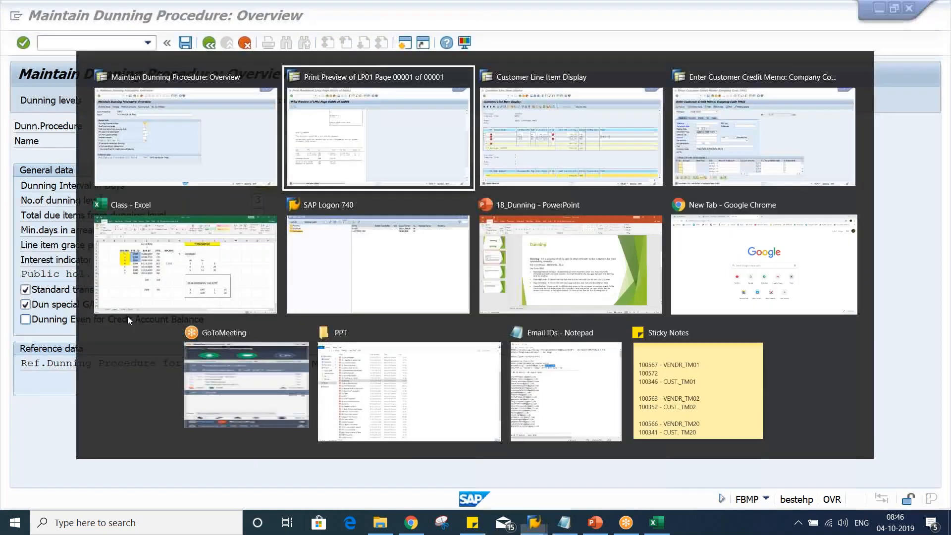
pyautogui.hotkey('alt', 'Tab')
pyautogui.click(502, 256)
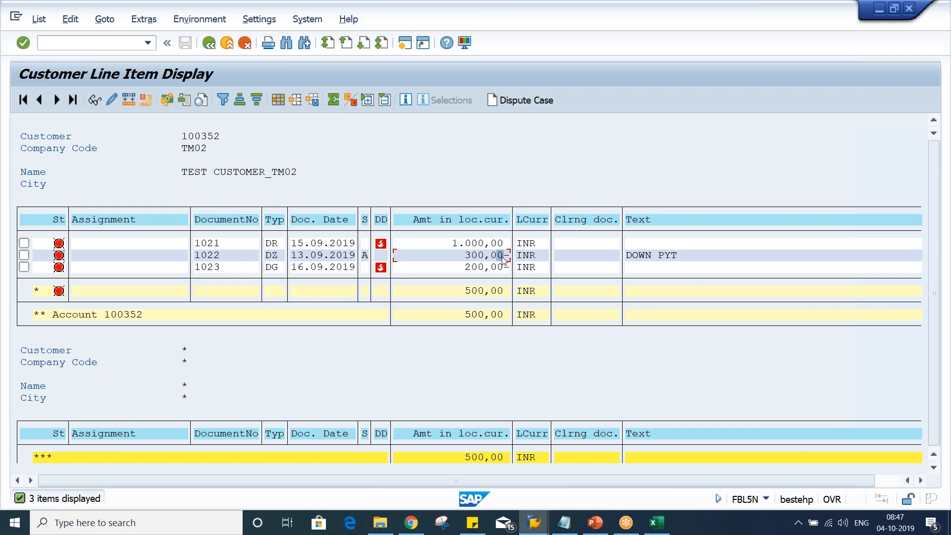
pyautogui.hotkey('alt', 'Tab')
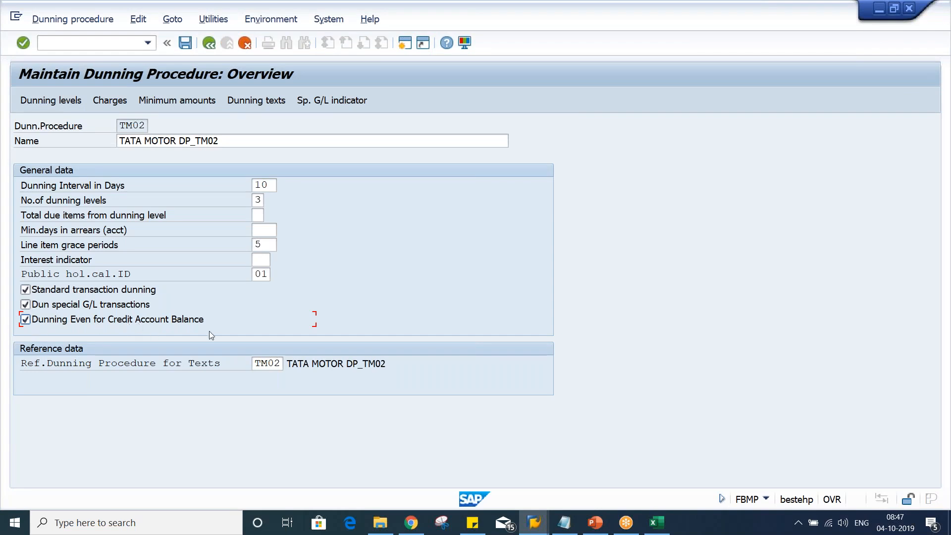
pyautogui.hotkey('alt', 'Tab')
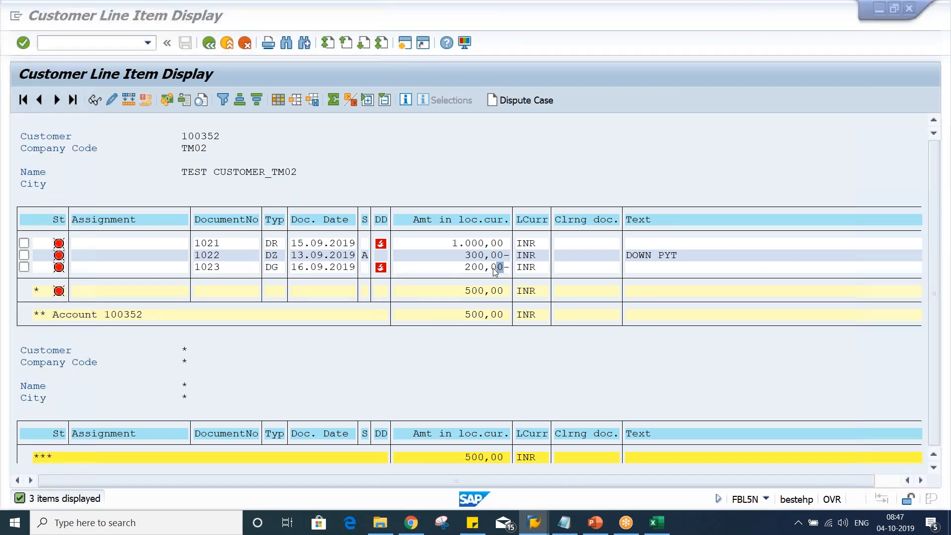
pyautogui.hotkey('alt', 'Tab')
pyautogui.hotkey('ctrl', 's')
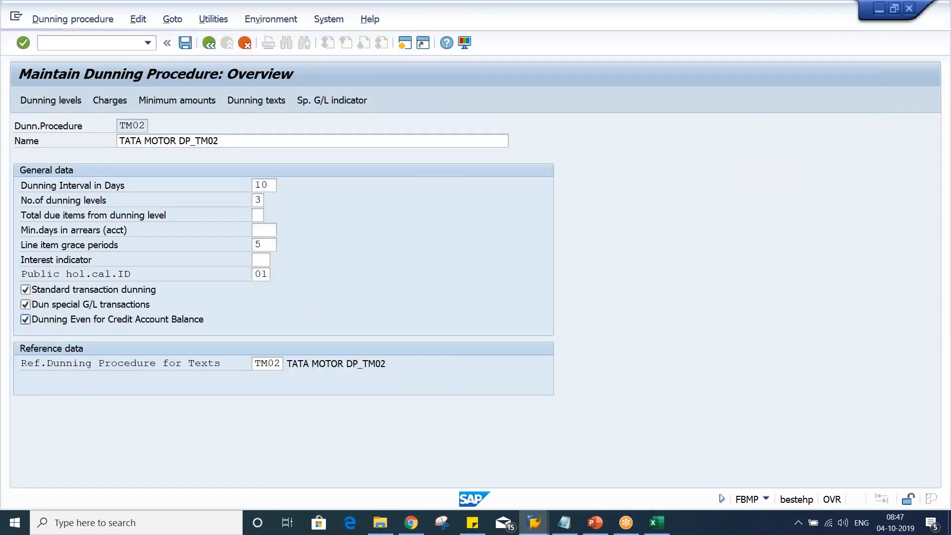
pyautogui.press('Return')
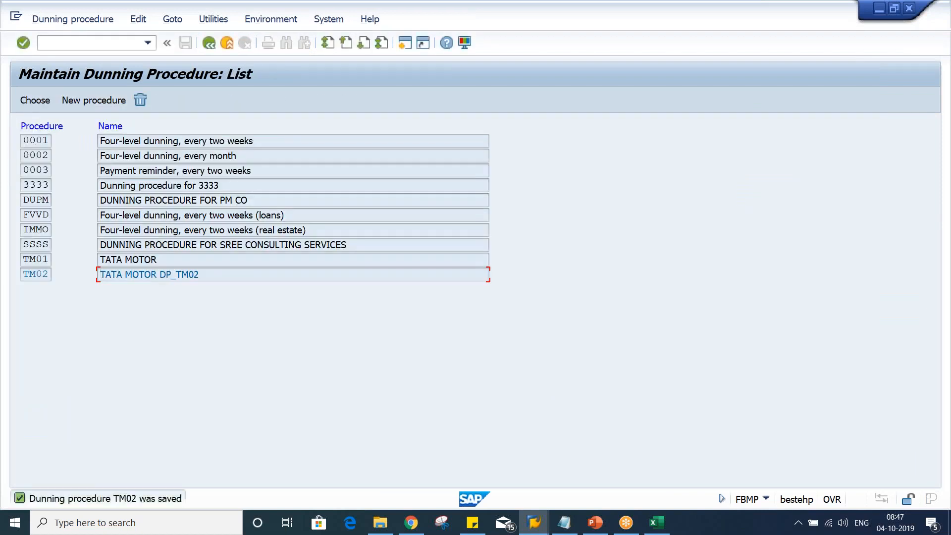
# Switch to the dunning printout preview and go back to the dunning run's status screen
pyautogui.hotkey('alt', 'Tab')
pyautogui.hotkey('alt', 'Tab')
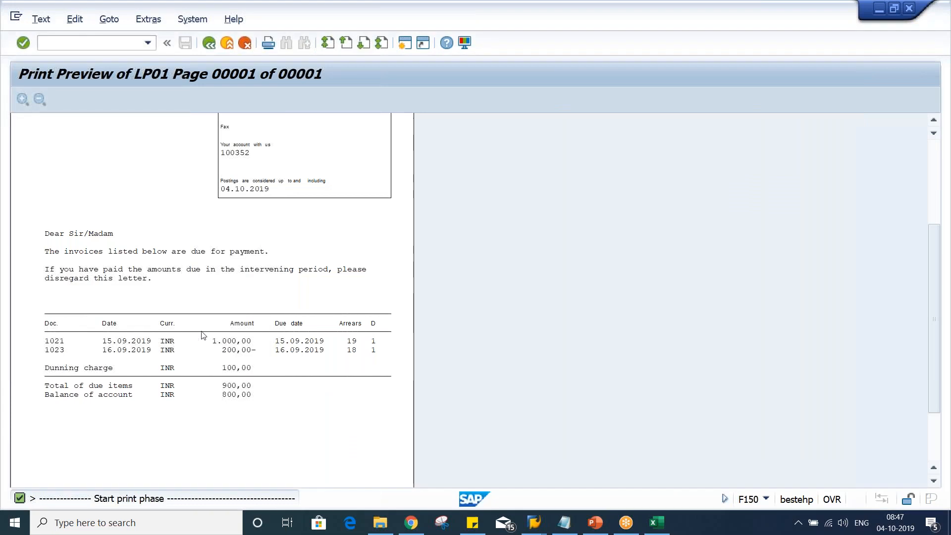
pyautogui.click(210, 44)
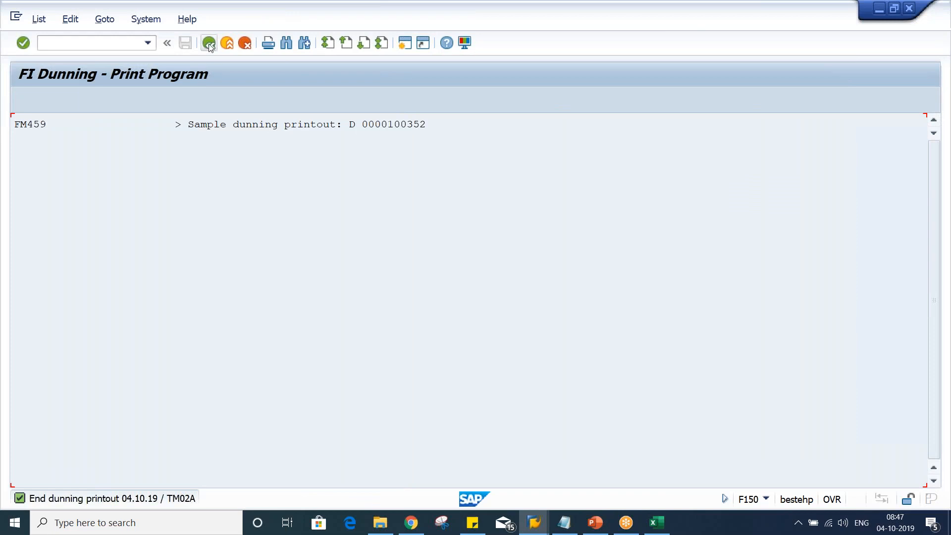
pyautogui.click(210, 44)
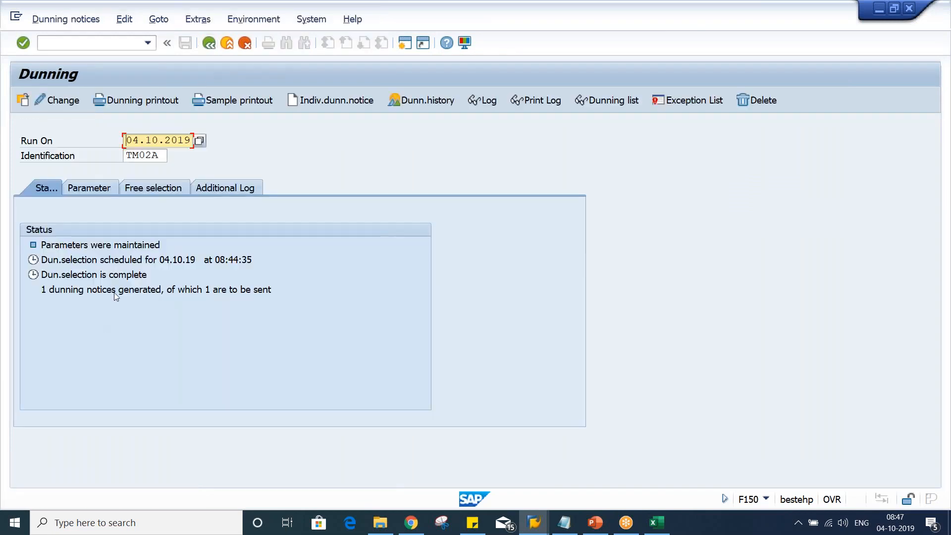
# Delete the existing dunning proposal of run TM02A dated 04.10.2019 and confirm the deletion
pyautogui.click(127, 281)
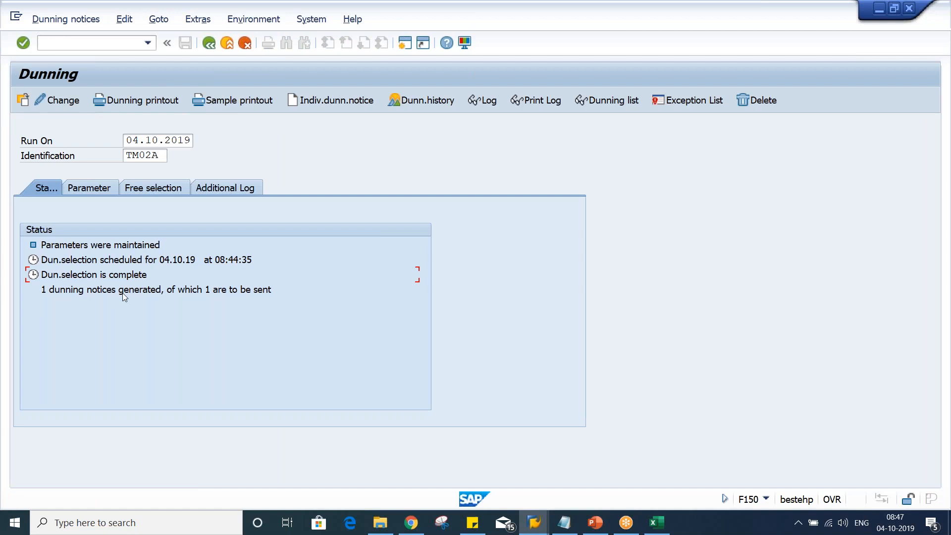
pyautogui.click(123, 291)
pyautogui.click(104, 270)
pyautogui.click(57, 20)
pyautogui.click(71, 182)
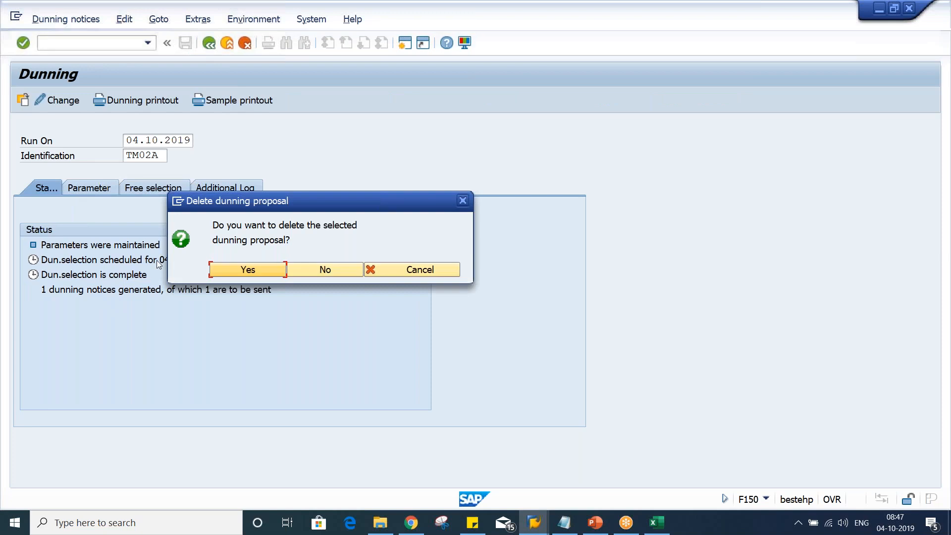
pyautogui.press('Return')
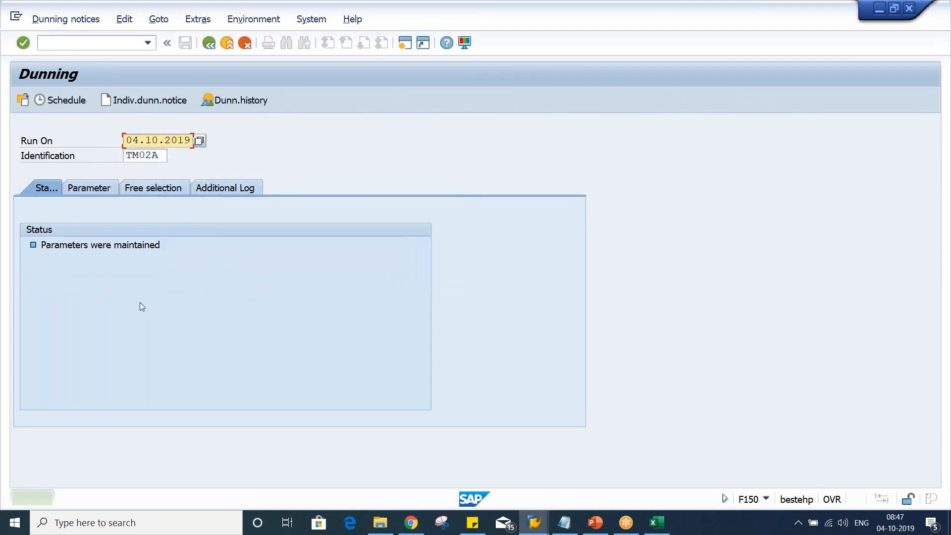
# Schedule the dunning selection for run TM02A again and refresh its status
pyautogui.click(68, 100)
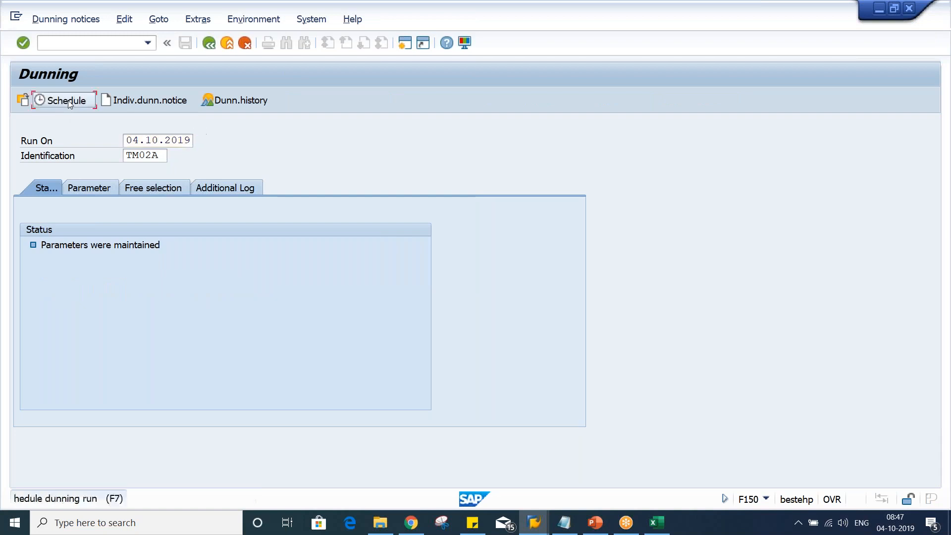
pyautogui.click(325, 403)
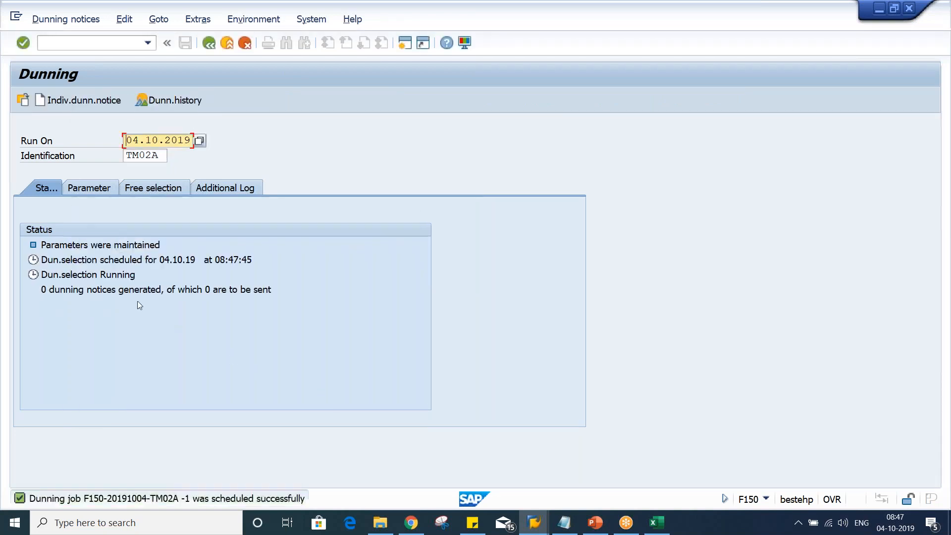
pyautogui.press('Return')
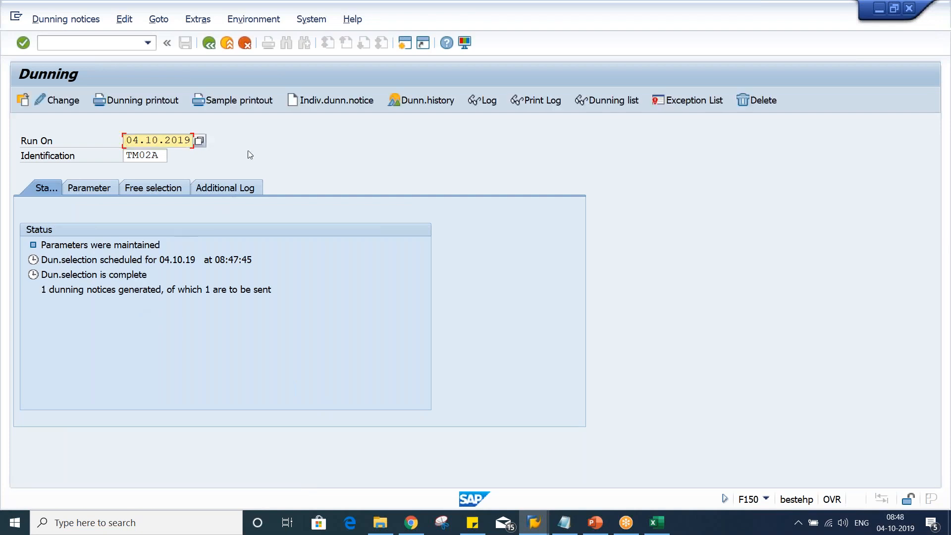
# Display the sample printout on output device LP01, review the dunned items and totals, and return to the dunning run's status screen
pyautogui.click(249, 103)
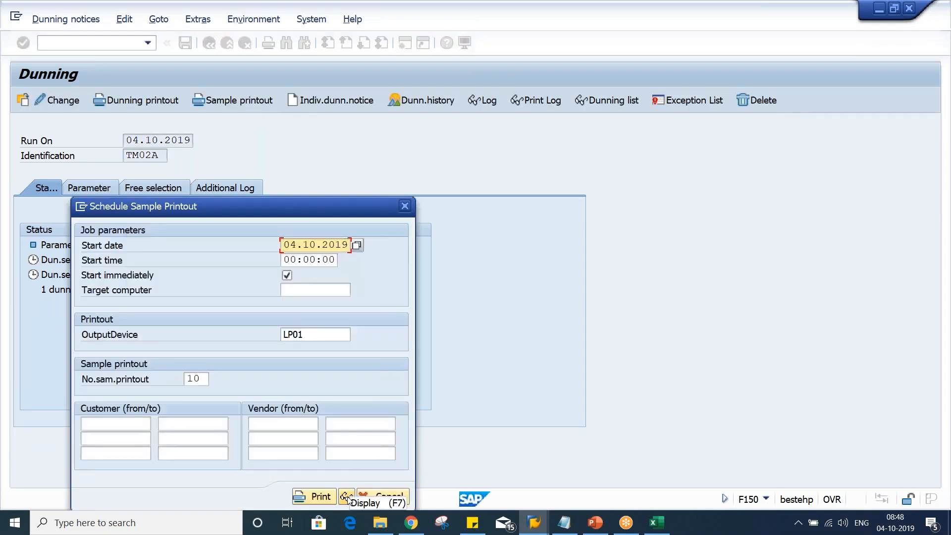
pyautogui.click(347, 496)
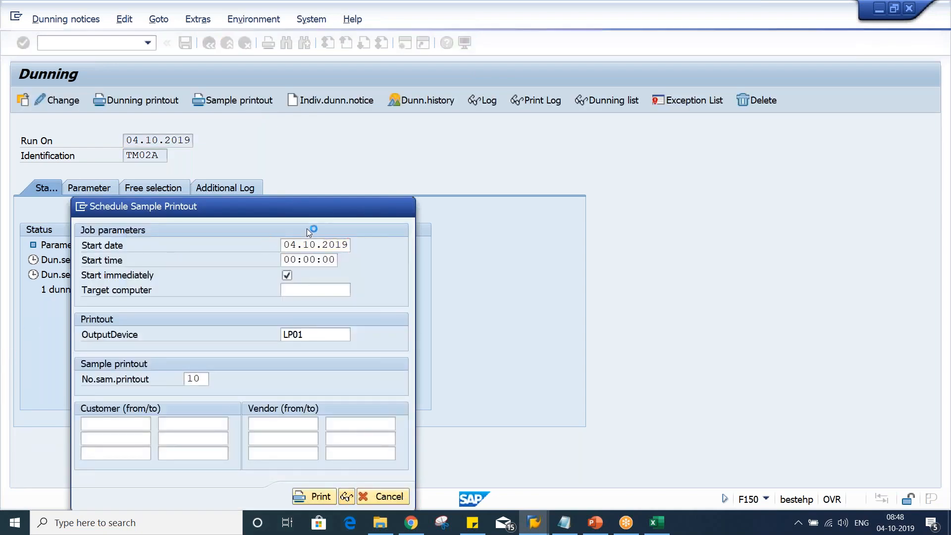
pyautogui.scroll(-5, 287, 261)
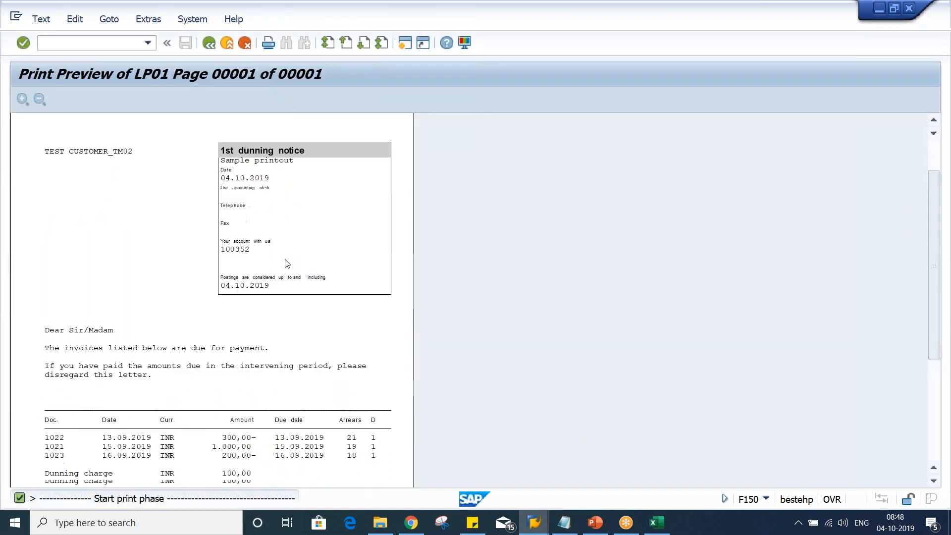
pyautogui.scroll(-1, 286, 263)
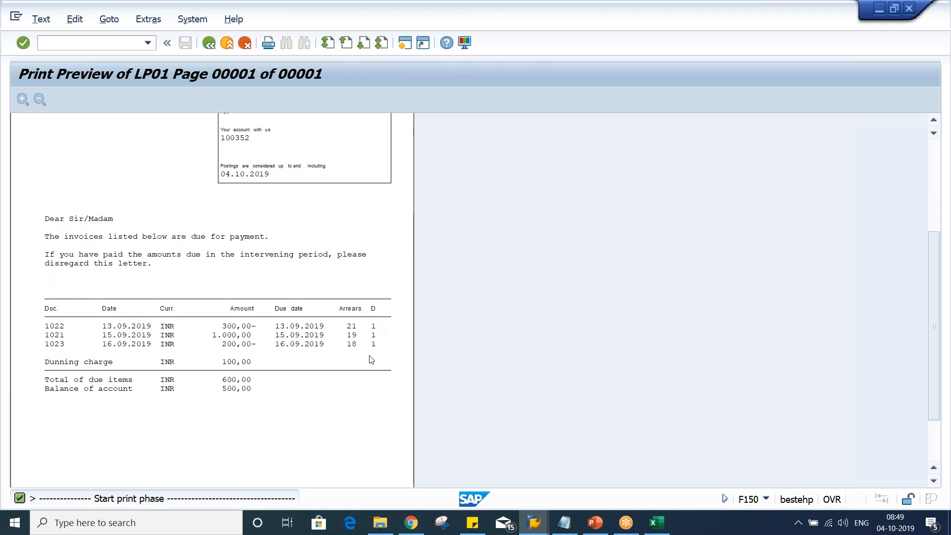
pyautogui.click(209, 46)
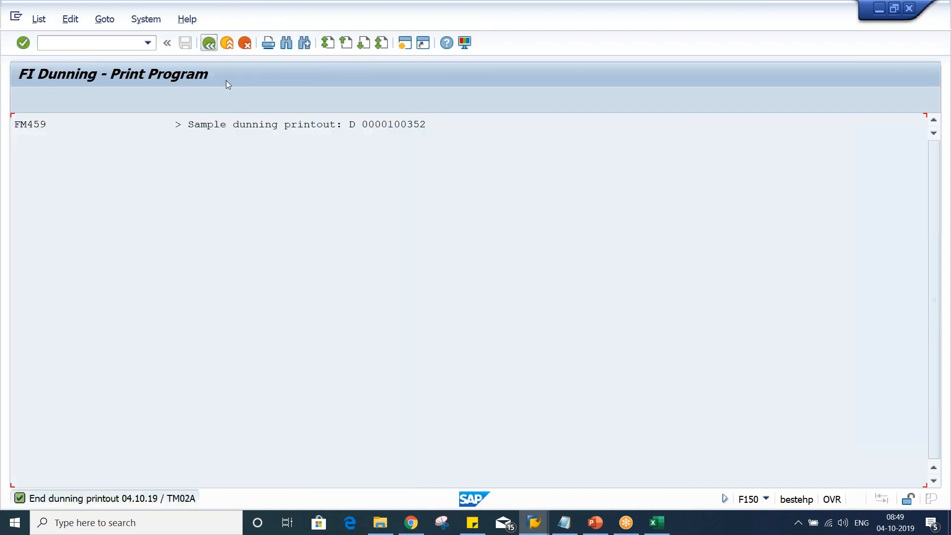
pyautogui.click(210, 46)
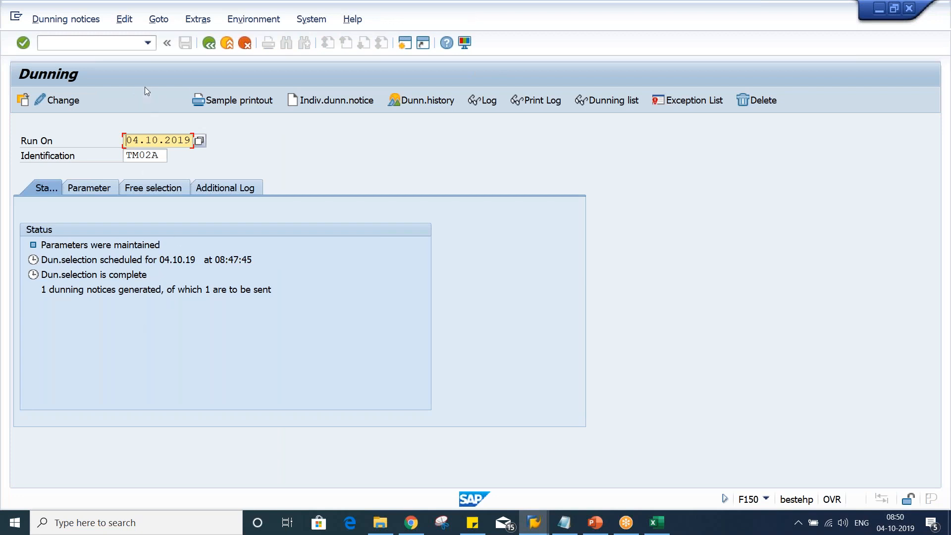
# Print the dunning notices of run TM02A immediately on output device LP01 and refresh the status
pyautogui.click(140, 102)
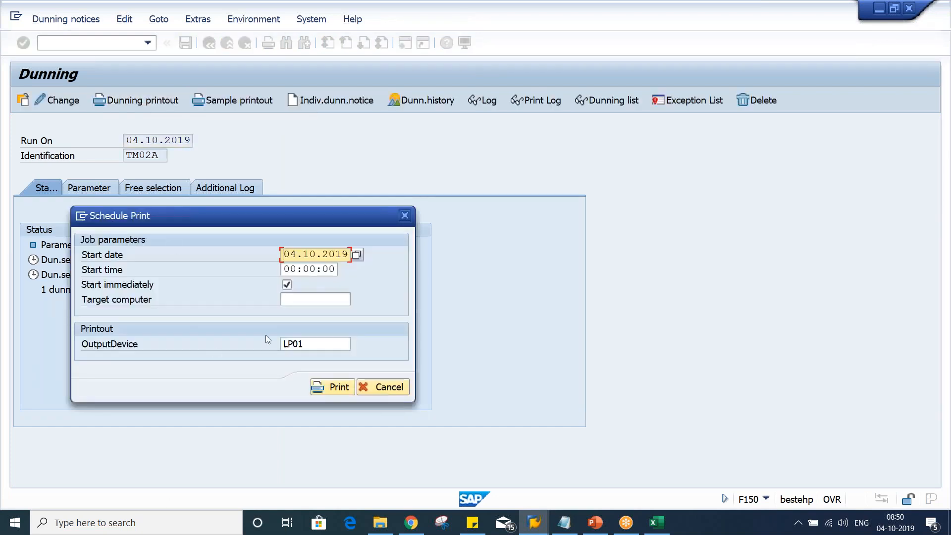
pyautogui.click(329, 387)
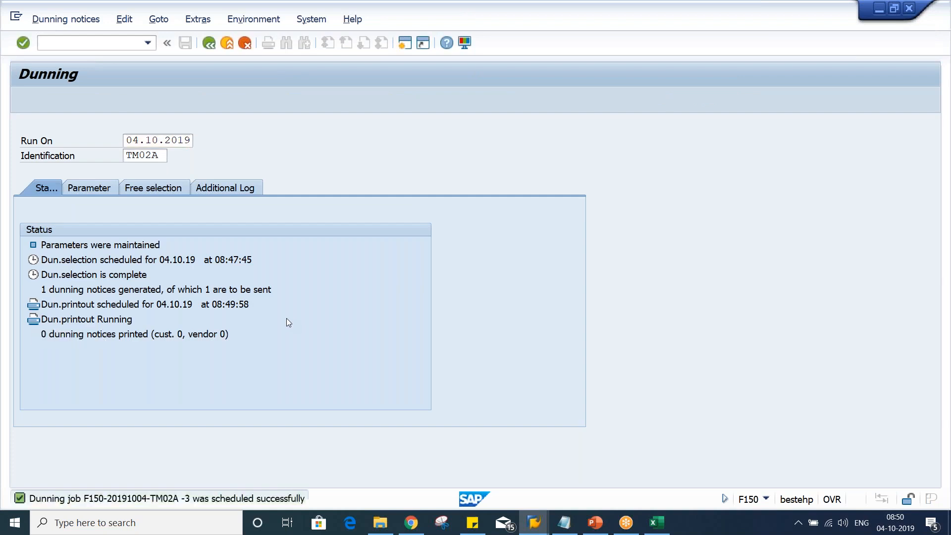
pyautogui.press('Return')
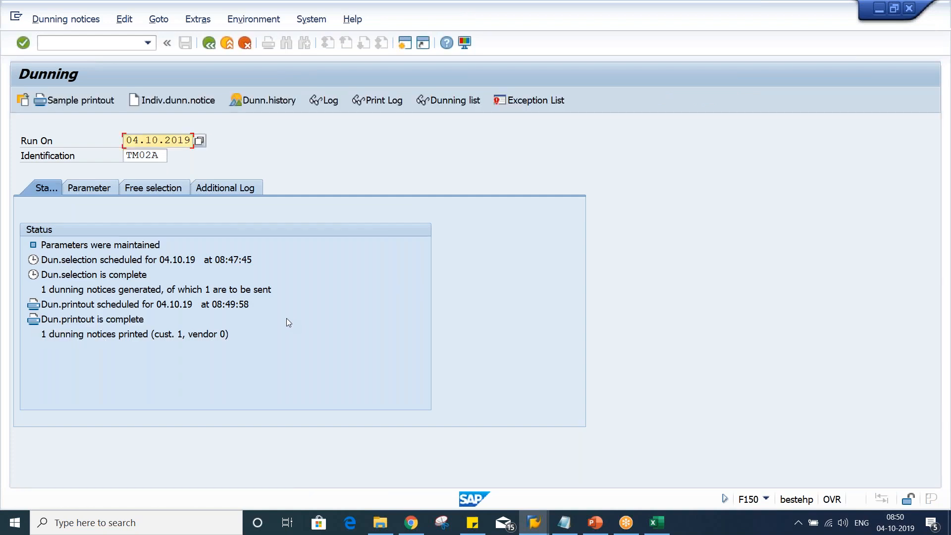
# Check the print log of the dunning printout job and return to the run's status screen
pyautogui.click(377, 101)
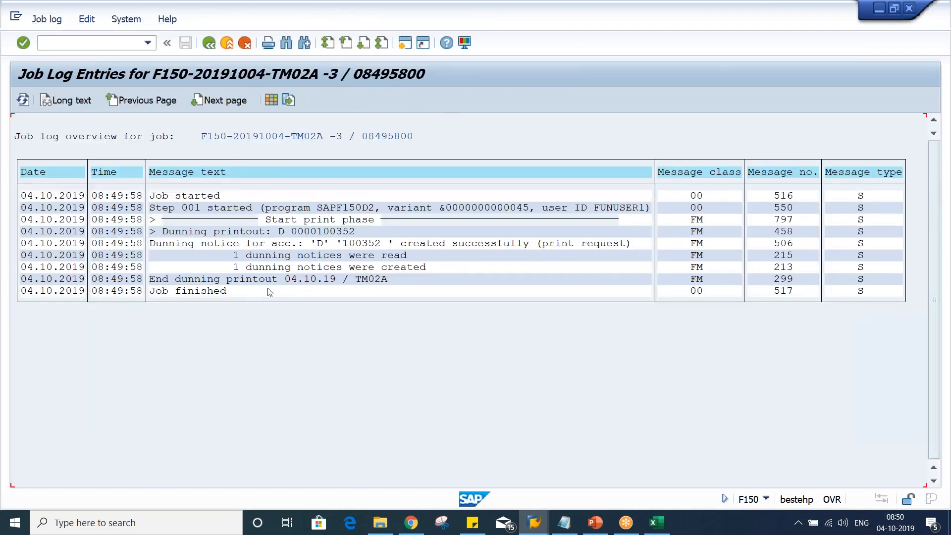
pyautogui.click(178, 291)
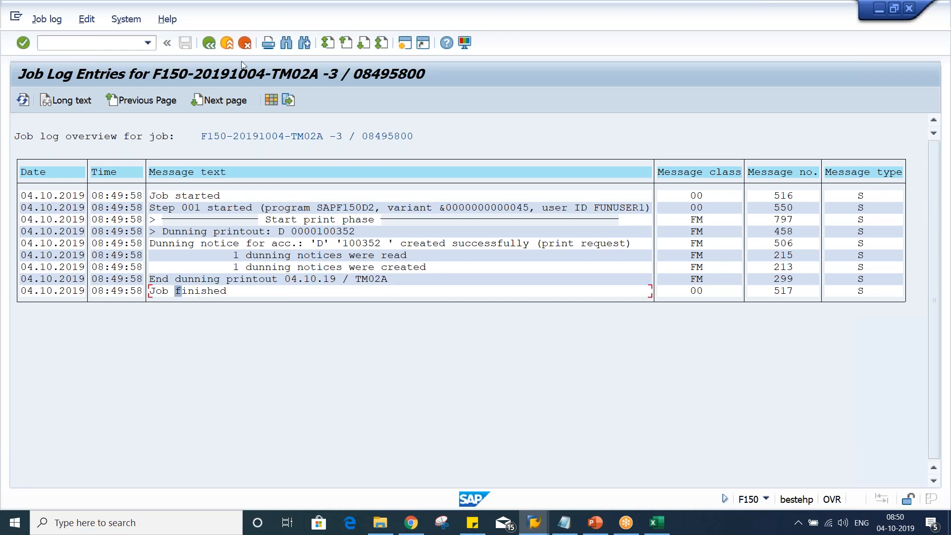
pyautogui.click(213, 48)
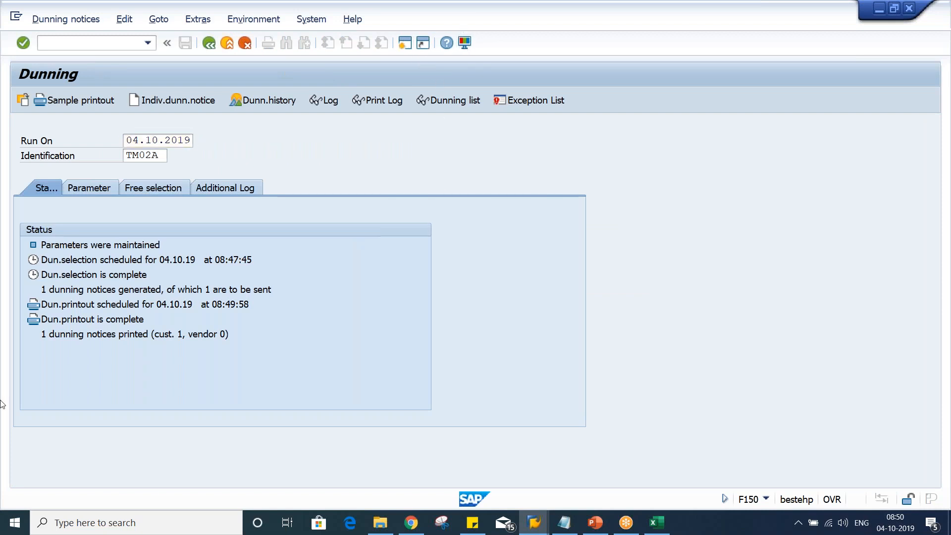
# Leave the dunning run, open the spool requests with SP02, preview the printed dunning notice, and mark its spool request in the list
pyautogui.press('F3')
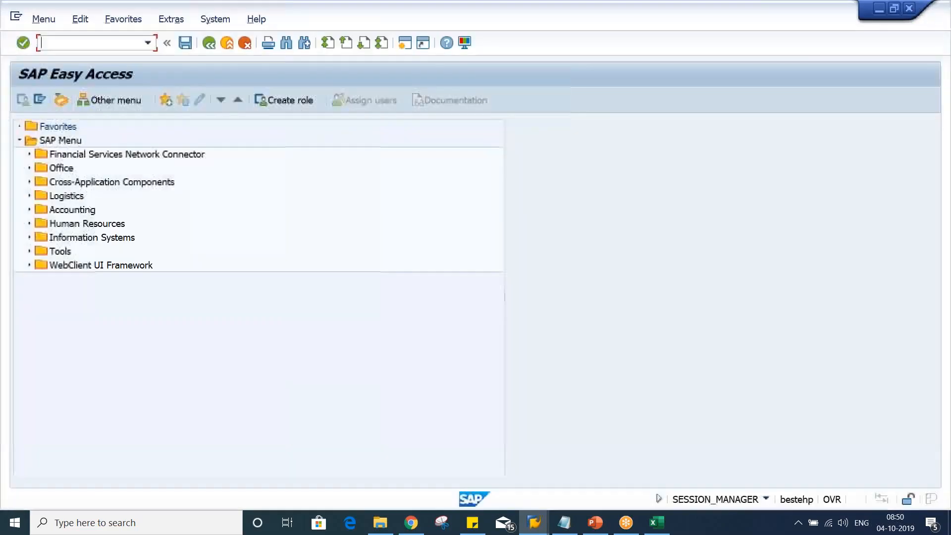
pyautogui.write('SP02')
pyautogui.press('Return')
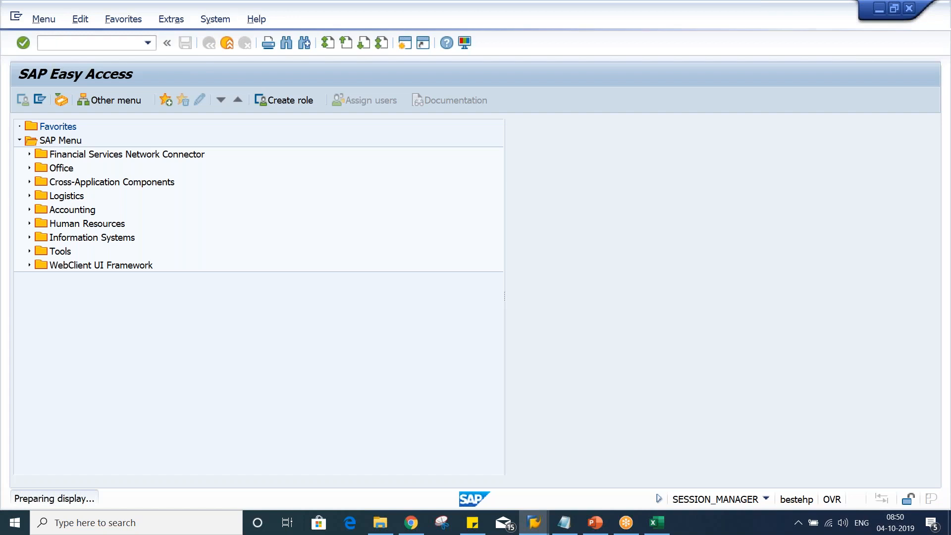
pyautogui.click(184, 160)
pyautogui.click(110, 159)
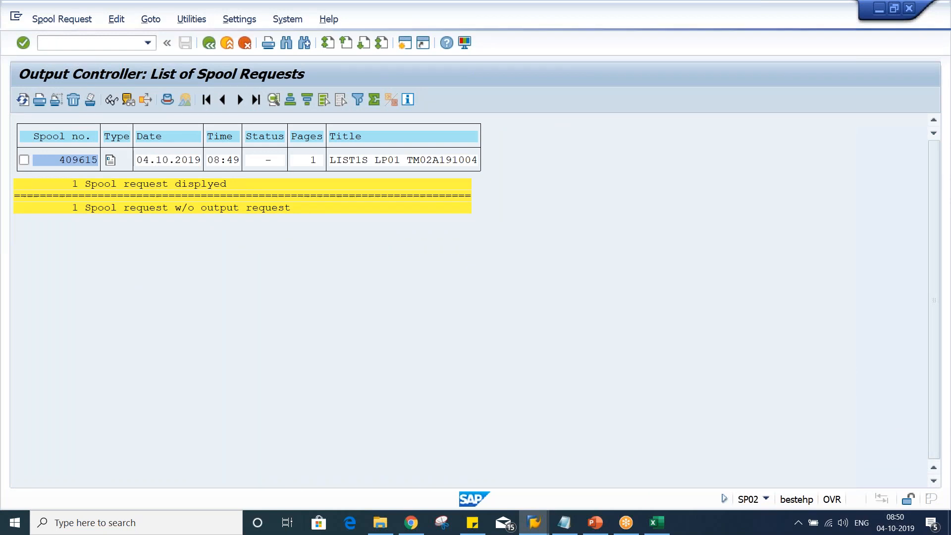
pyautogui.scroll(-5, 238, 257)
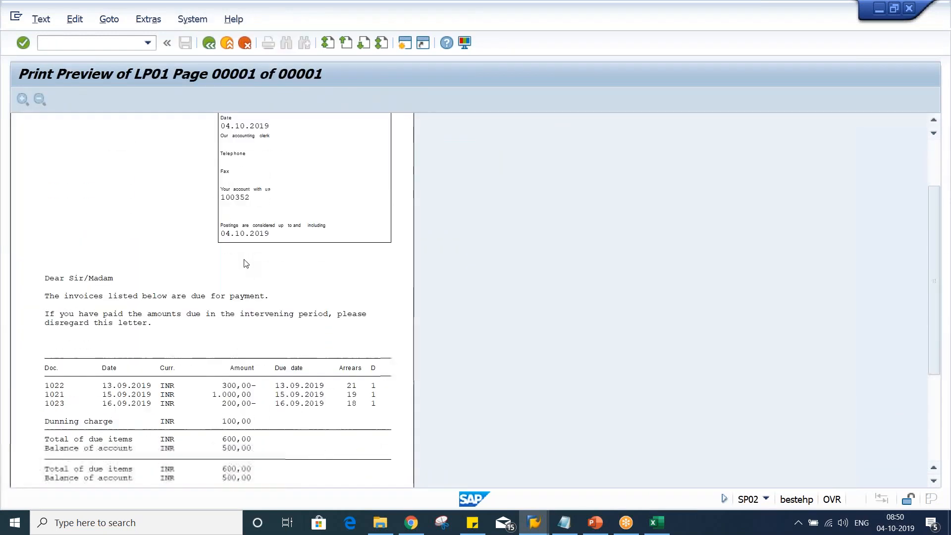
pyautogui.scroll(-1, 244, 264)
pyautogui.scroll(1, 244, 264)
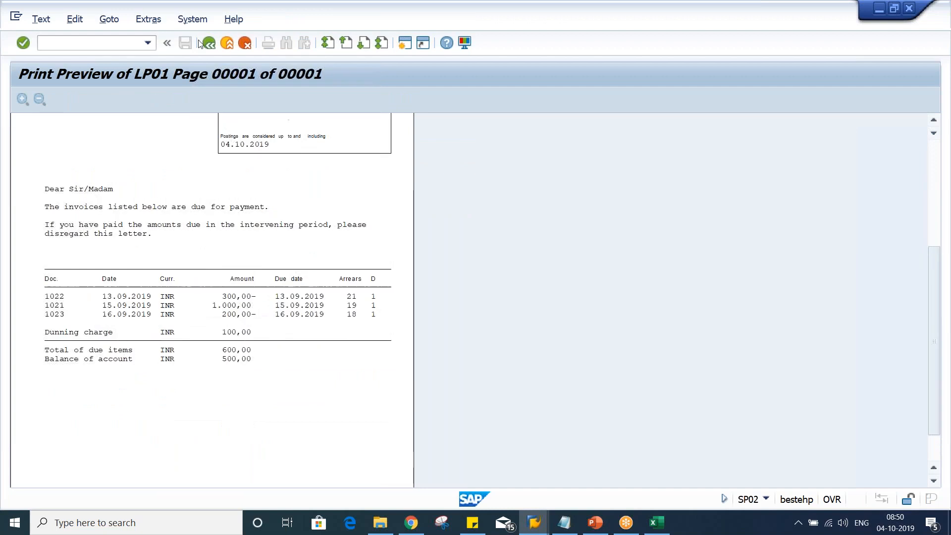
pyautogui.click(208, 46)
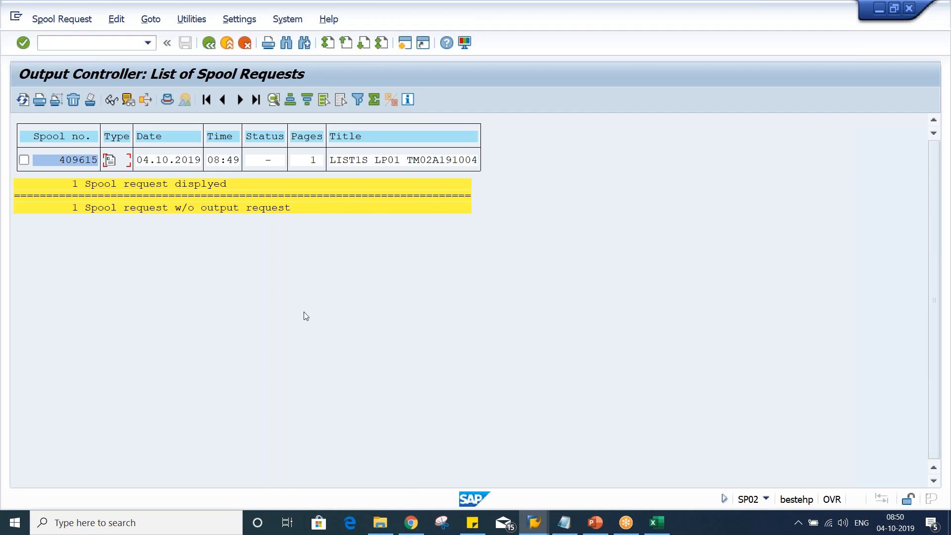
pyautogui.click(24, 159)
# Open a new SAP session and copy the PDF conversion program name RSTXPDFT4 from the Dunning slide in PowerPoint
pyautogui.click(405, 45)
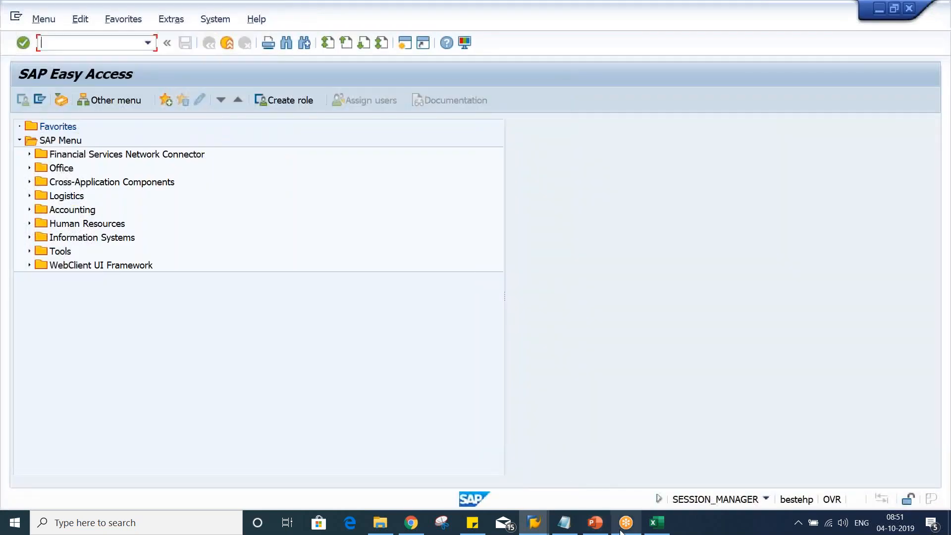
pyautogui.click(595, 522)
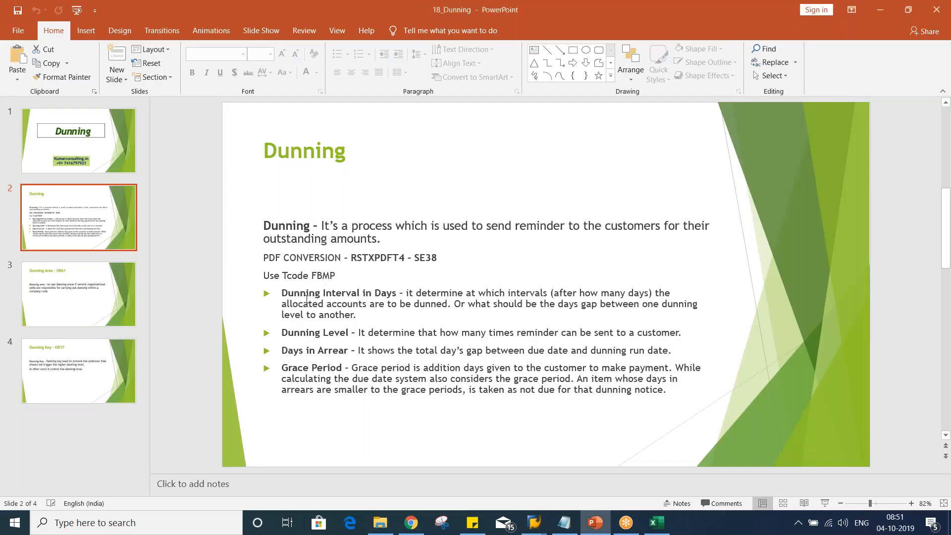
pyautogui.doubleClick(380, 256)
pyautogui.hotkey('ctrl', 'c')
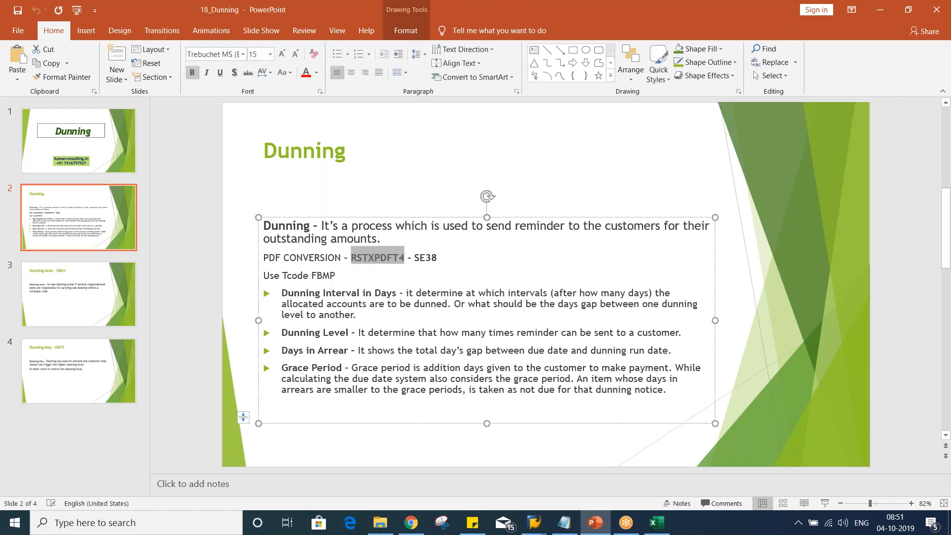
# Switch back to the new SAP session, open transaction SE38, and execute program RSTXPDFT4
pyautogui.hotkey('alt', 'Tab')
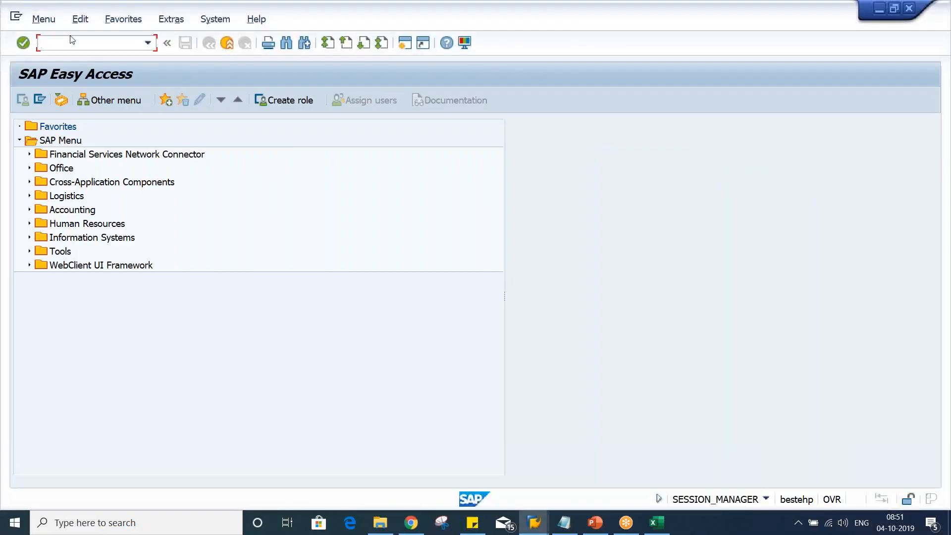
pyautogui.write('SE38')
pyautogui.press('Return')
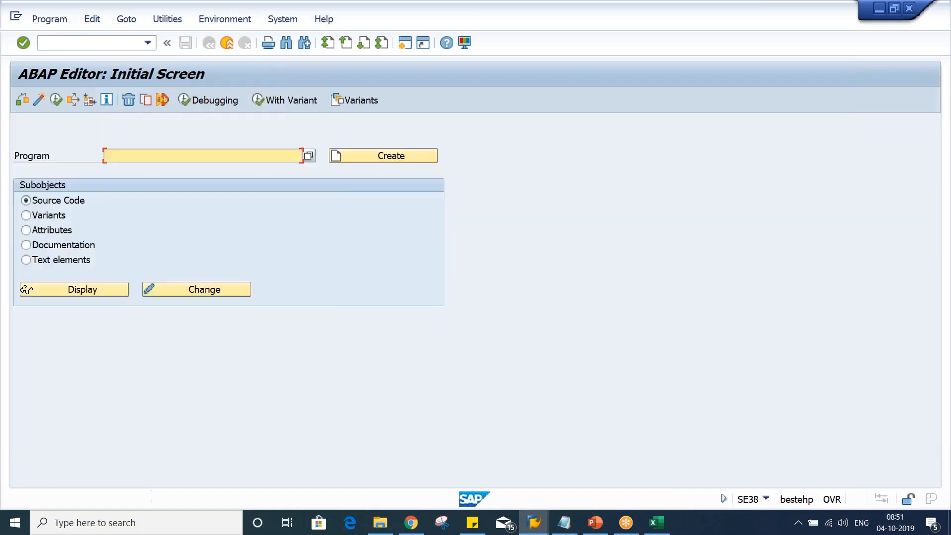
pyautogui.hotkey('ctrl', 'v')
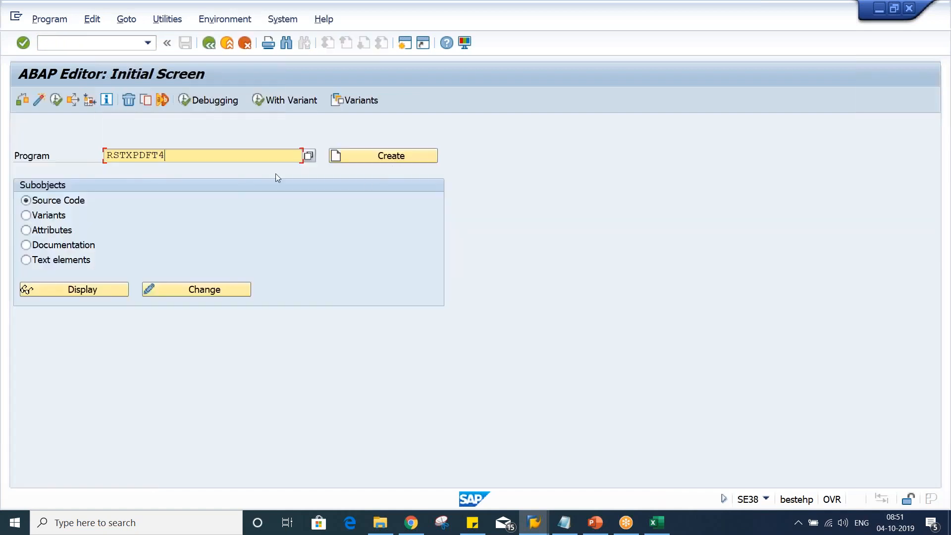
pyautogui.click(54, 99)
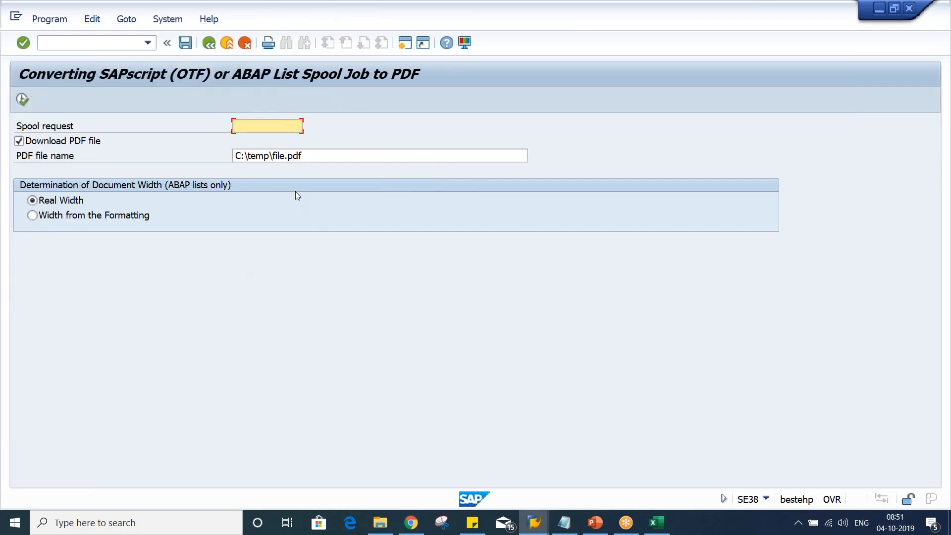
# Copy spool number 409615 from the spool request list and paste it as the spool request of the PDF conversion program
pyautogui.hotkey('alt', 'Tab')
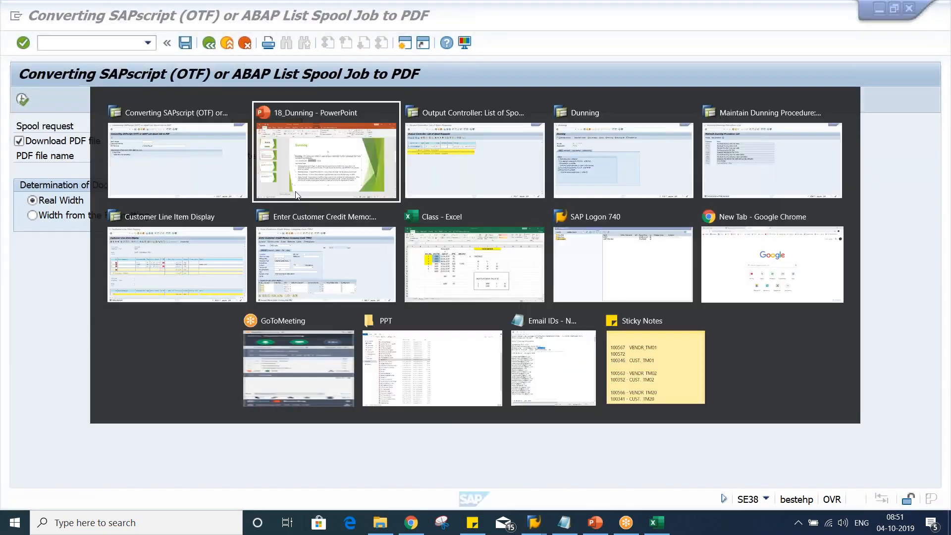
pyautogui.press('Escape')
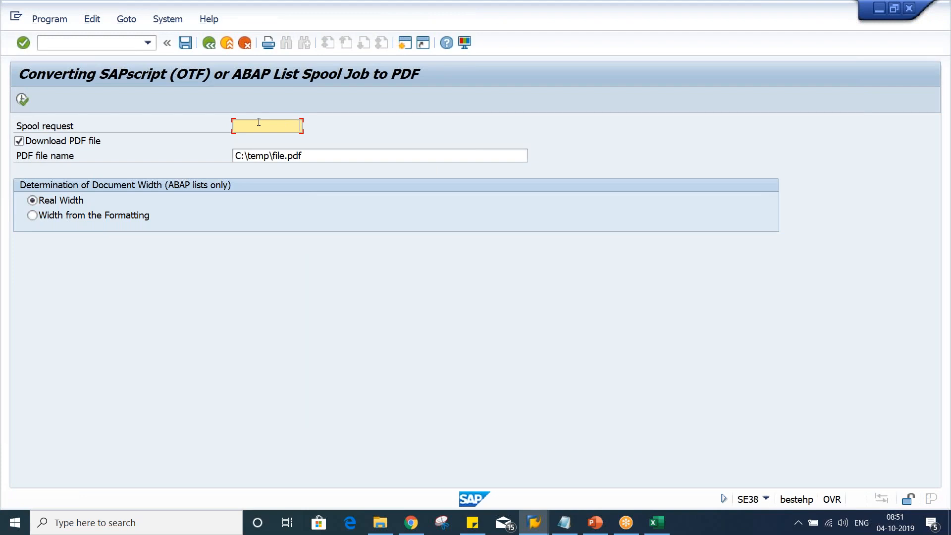
pyautogui.hotkey('alt', 'Tab')
pyautogui.hotkey('alt', 'Tab')
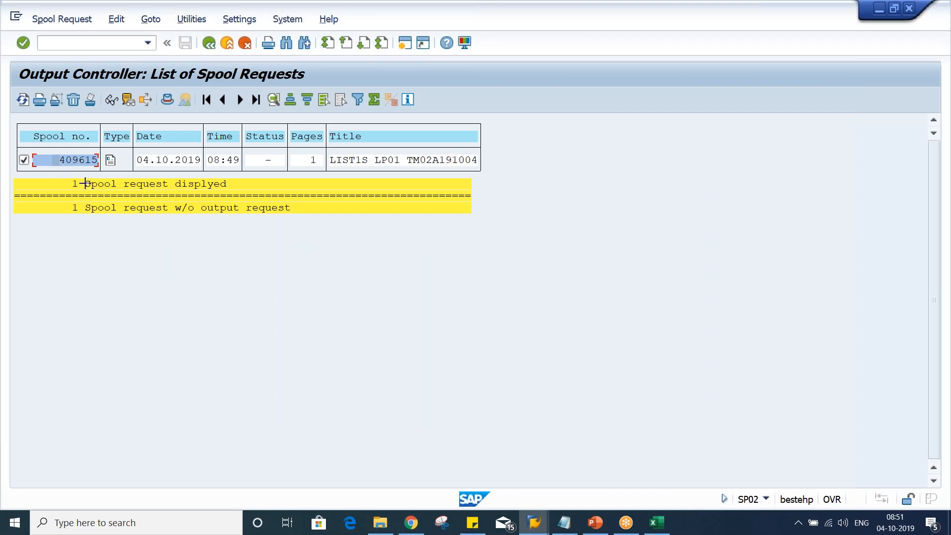
pyautogui.hotkey('ctrl', 'y')
pyautogui.moveTo(58, 157); pyautogui.dragTo(105, 174)
pyautogui.hotkey('ctrl', 'c')
pyautogui.hotkey('alt', 'Tab')
pyautogui.hotkey('alt', 'Tab')
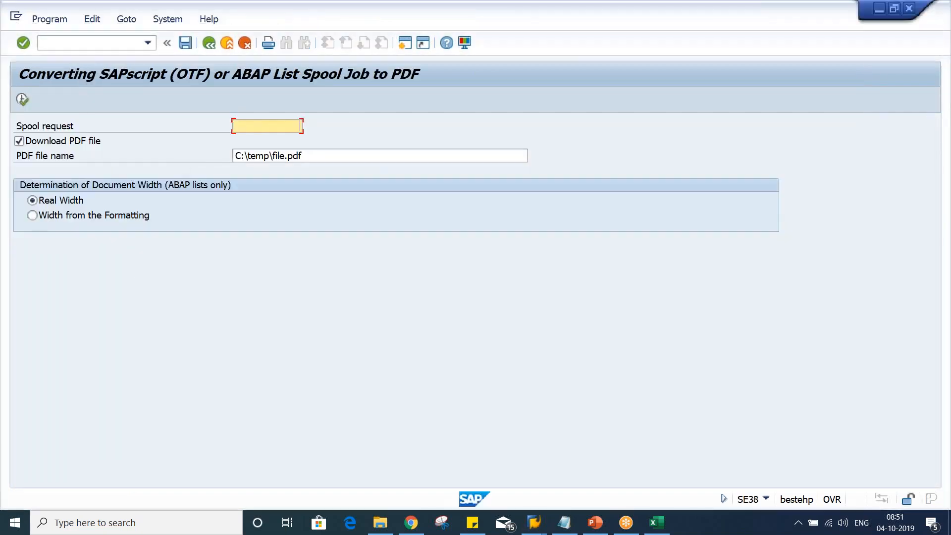
pyautogui.hotkey('ctrl', 'v')
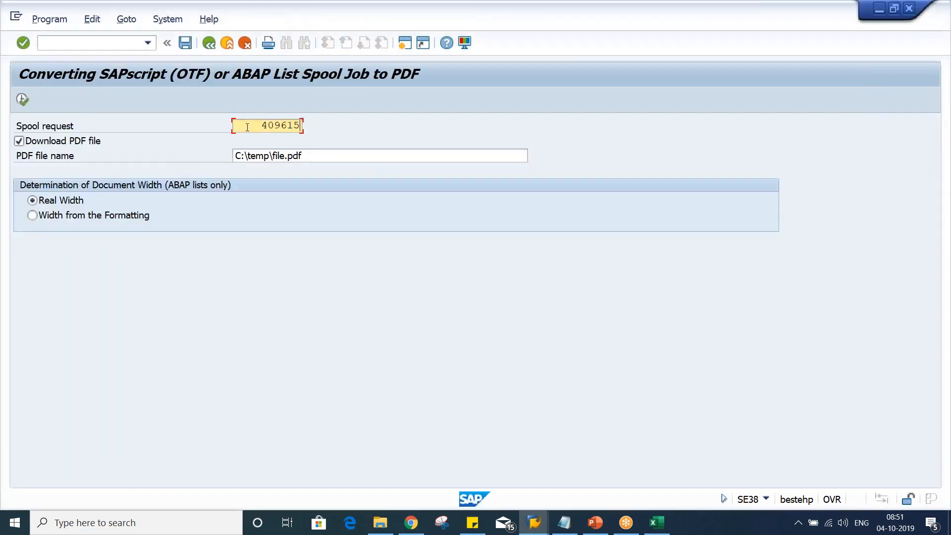
# Execute the conversion, save the result on the Desktop as DUNNING PDF, and allow SAP GUI to create the file
pyautogui.click(26, 100)
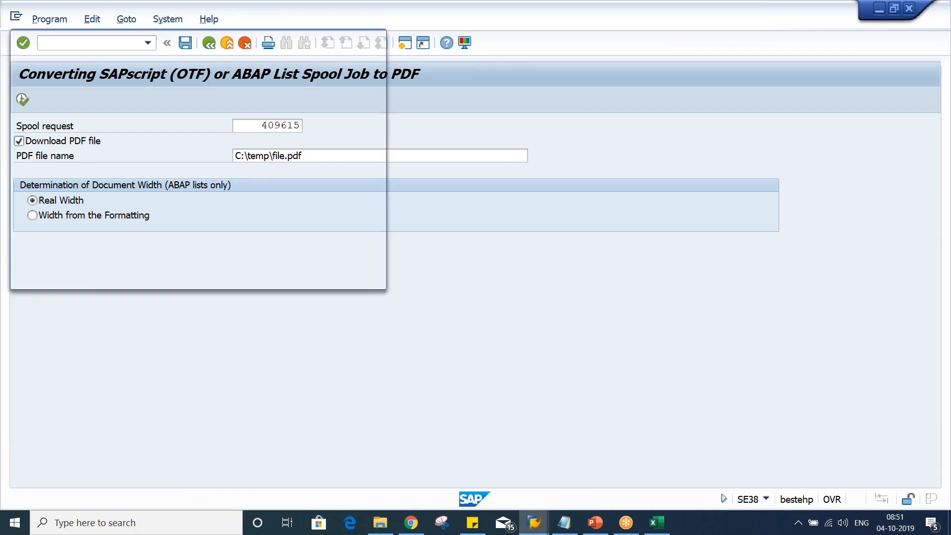
pyautogui.doubleClick(166, 253)
pyautogui.write('DUN')
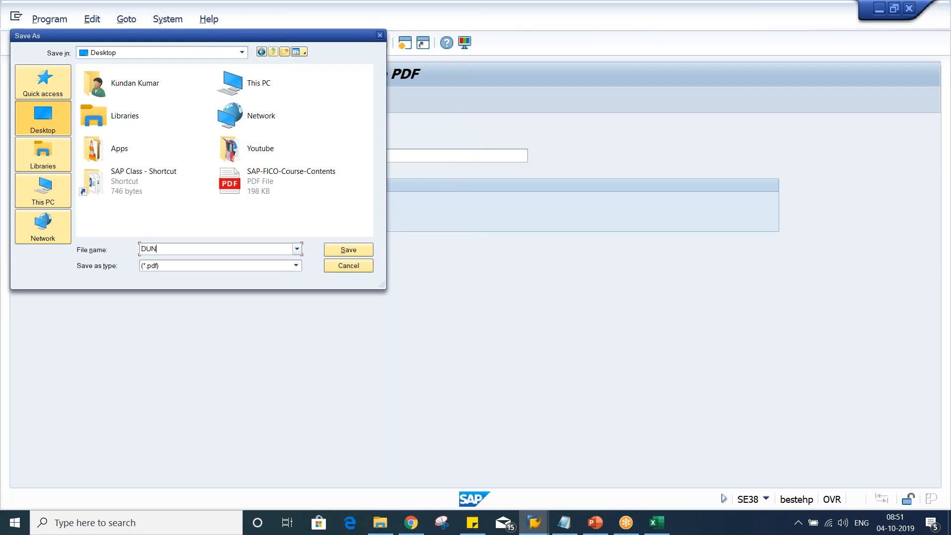
pyautogui.write('NING PDF')
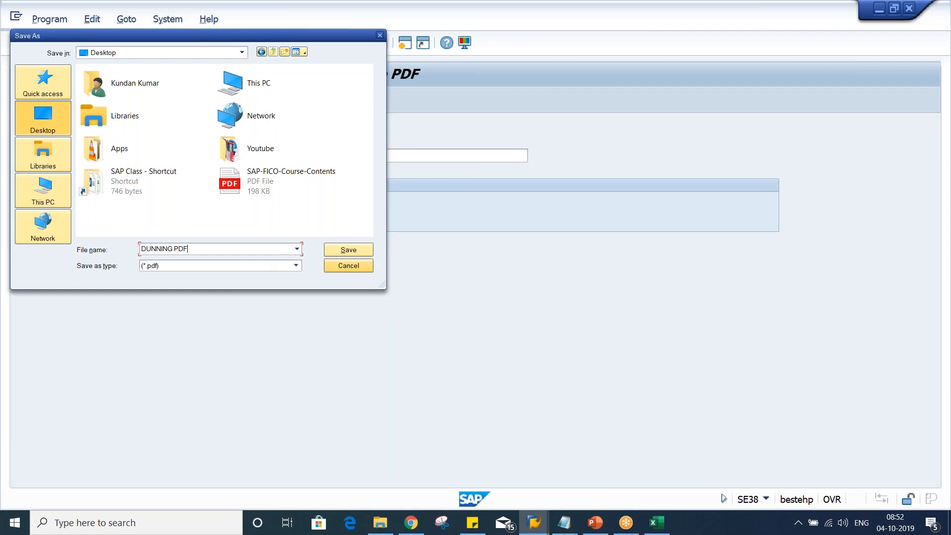
pyautogui.click(356, 250)
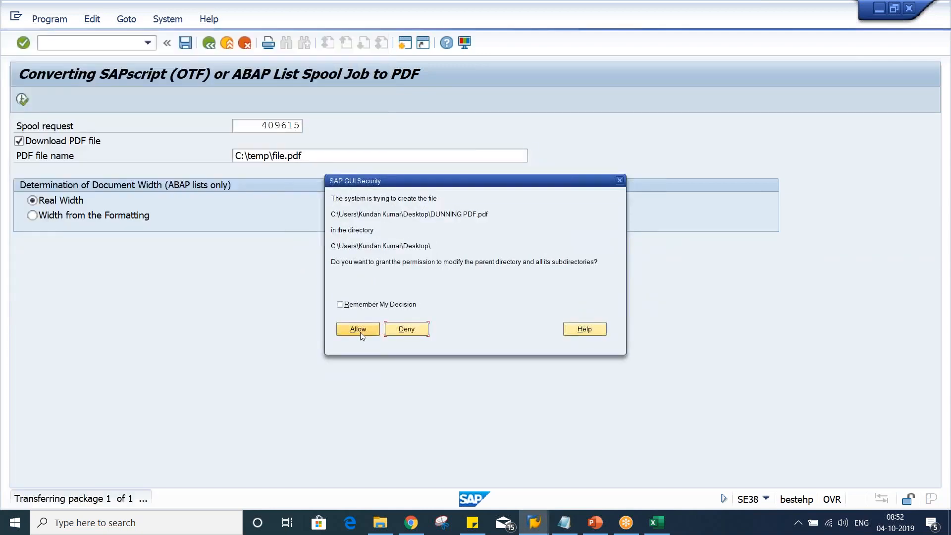
pyautogui.click(360, 330)
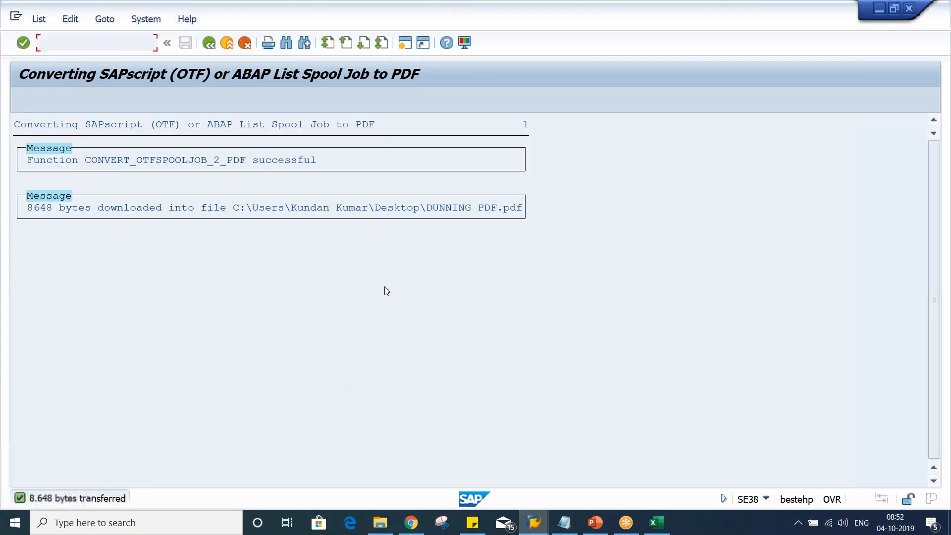
# Leave the conversion result, show the Windows desktop, and move the DUNNING PDF file to an empty area away from the other icons
pyautogui.press('F3')
pyautogui.press('super+d')
pyautogui.moveTo(211, 270); pyautogui.dragTo(401, 86)
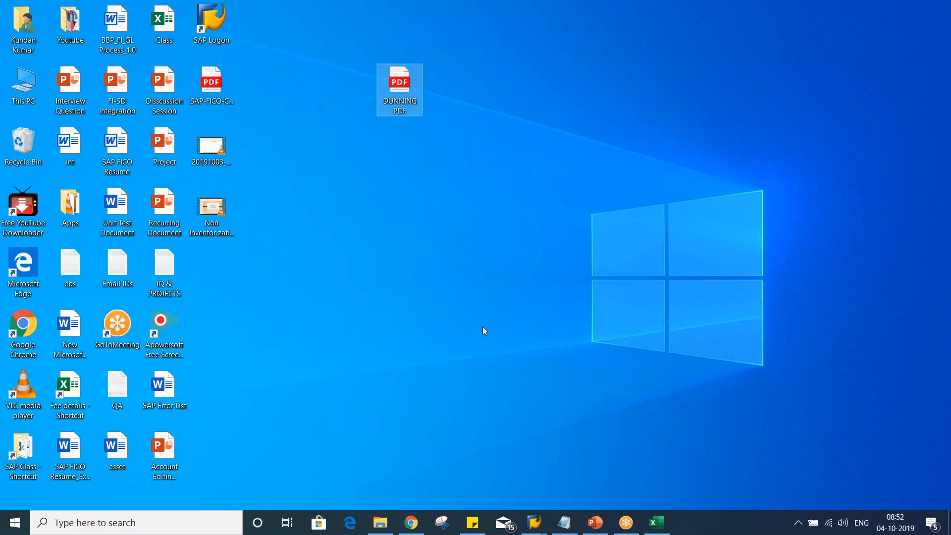
# Open the DUNNING PDF file, read the dunning notice through to its totals, and close it
pyautogui.rightClick(405, 90)
pyautogui.click(436, 99)
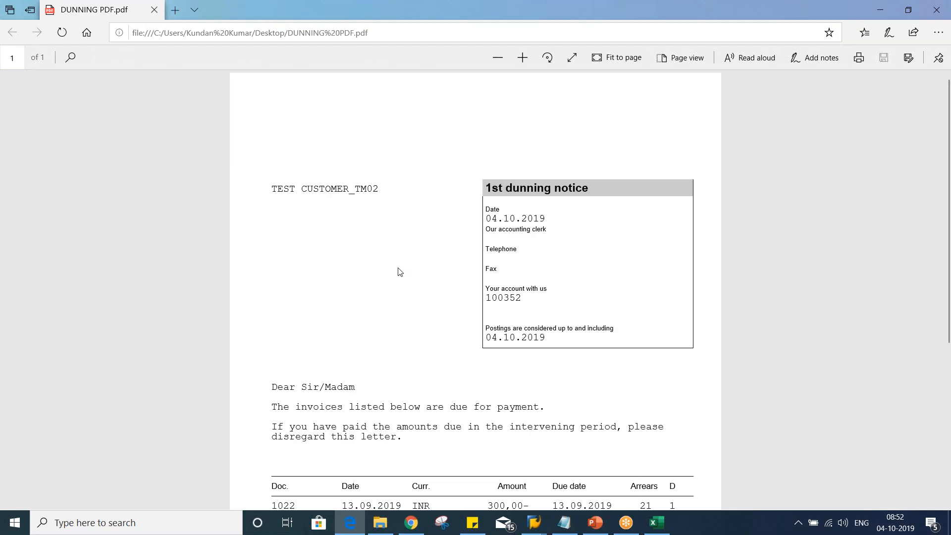
pyautogui.scroll(-3, 397, 268)
pyautogui.scroll(-2, 398, 269)
pyautogui.scroll(4, 397, 268)
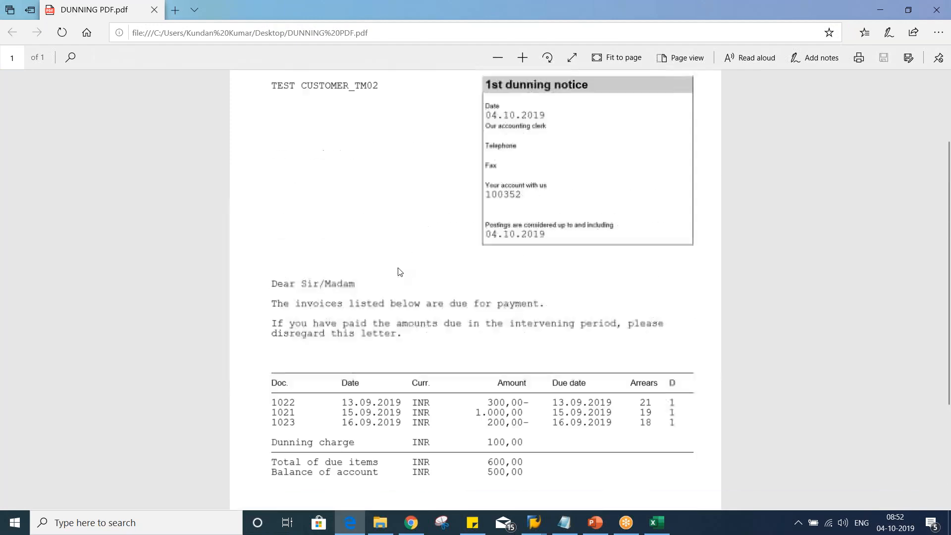
pyautogui.scroll(-4, 398, 269)
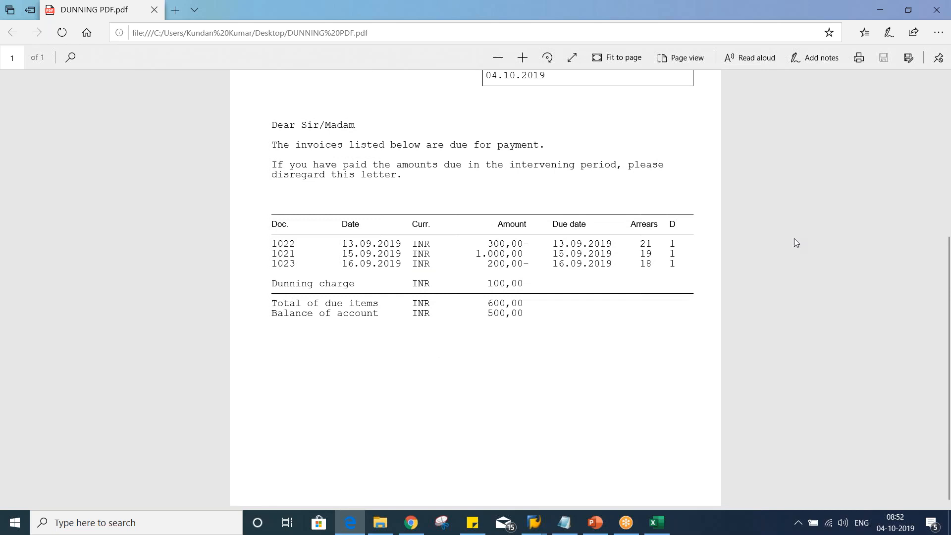
pyautogui.click(946, 6)
pyautogui.click(421, 266)
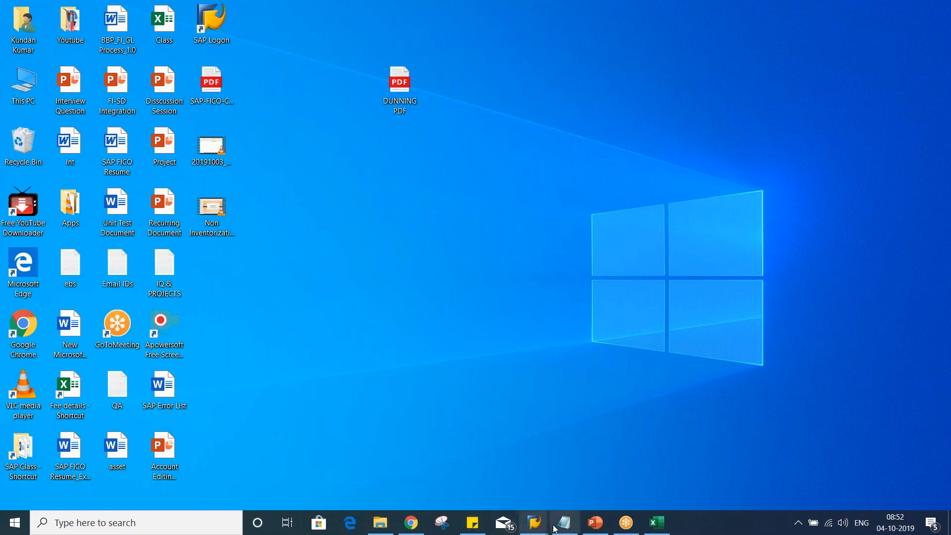
# Switch back to the SAP Dunning session and start a new run dated 16.10.2019 with identification TM02A
pyautogui.moveTo(532, 522)
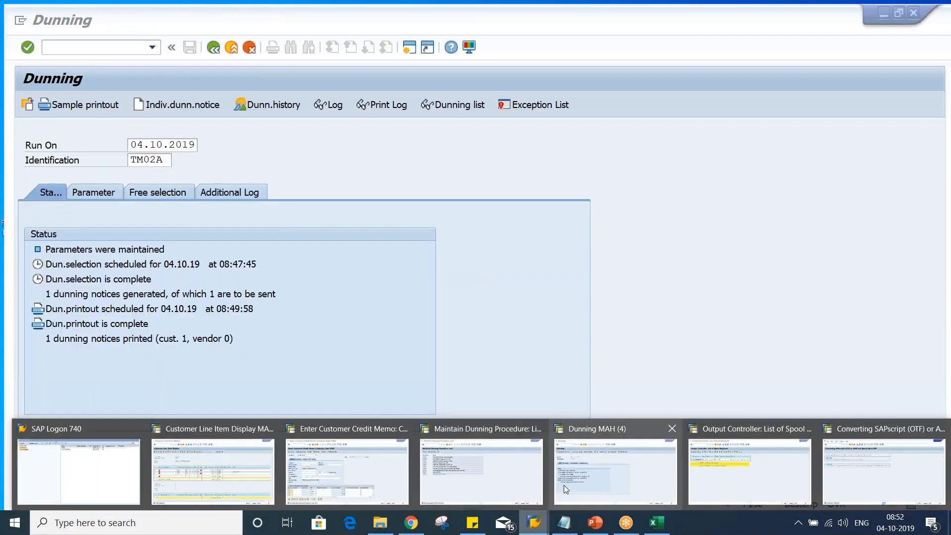
pyautogui.click(564, 486)
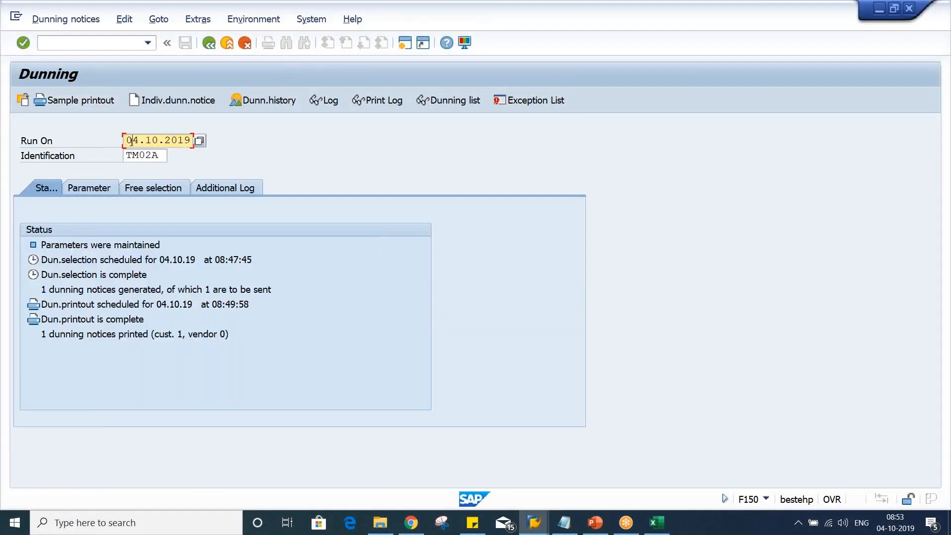
pyautogui.click(127, 139)
pyautogui.write('16')
pyautogui.press('Return')
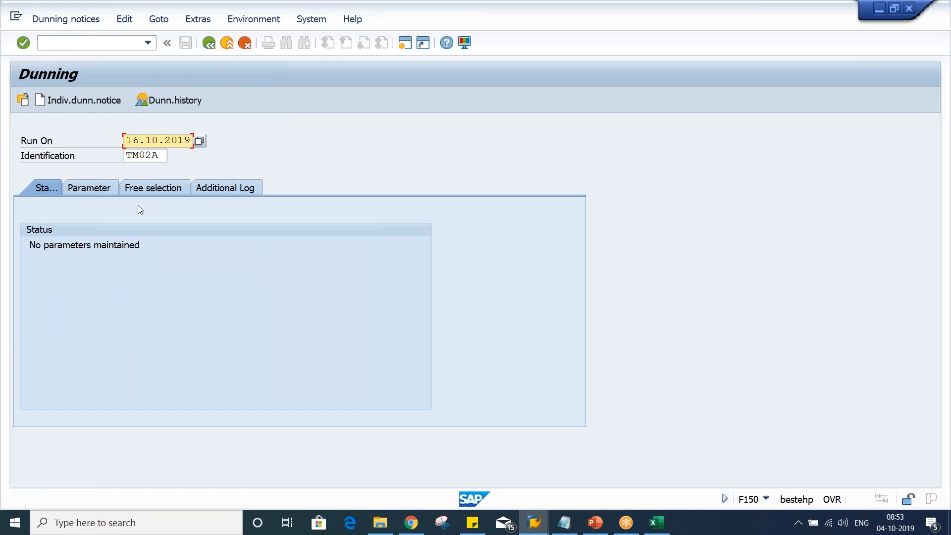
# In the new run's parameters, set both the dunning date and the documents-posted-up-to date to 16.10.2019
pyautogui.click(95, 192)
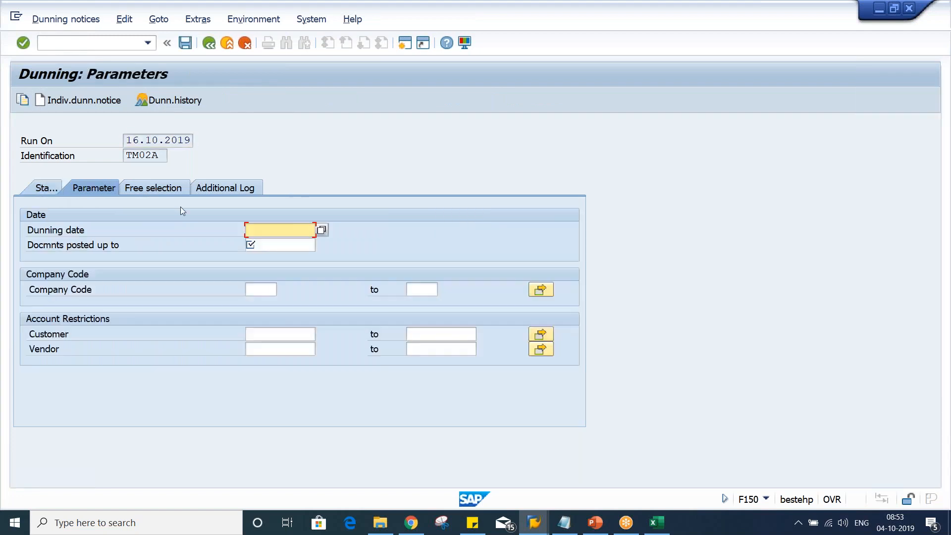
pyautogui.moveTo(127, 139); pyautogui.dragTo(400, 134)
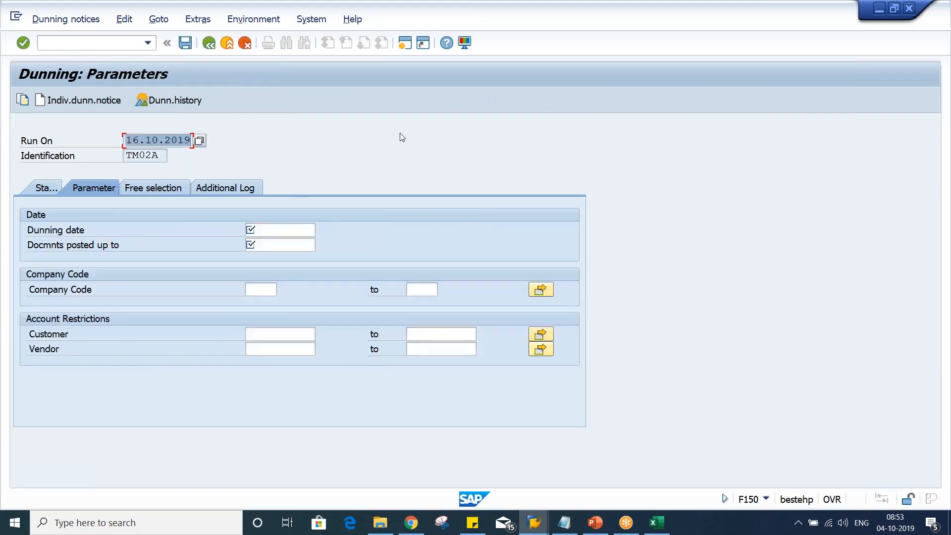
pyautogui.hotkey('ctrl', 'c')
pyautogui.click(284, 229)
pyautogui.hotkey('ctrl', 'v')
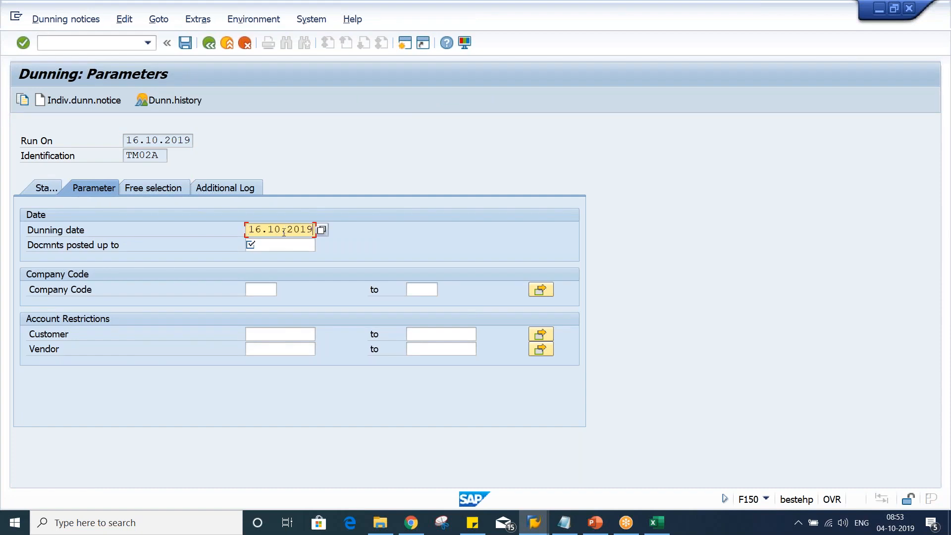
pyautogui.click(276, 245)
pyautogui.hotkey('ctrl', 'v')
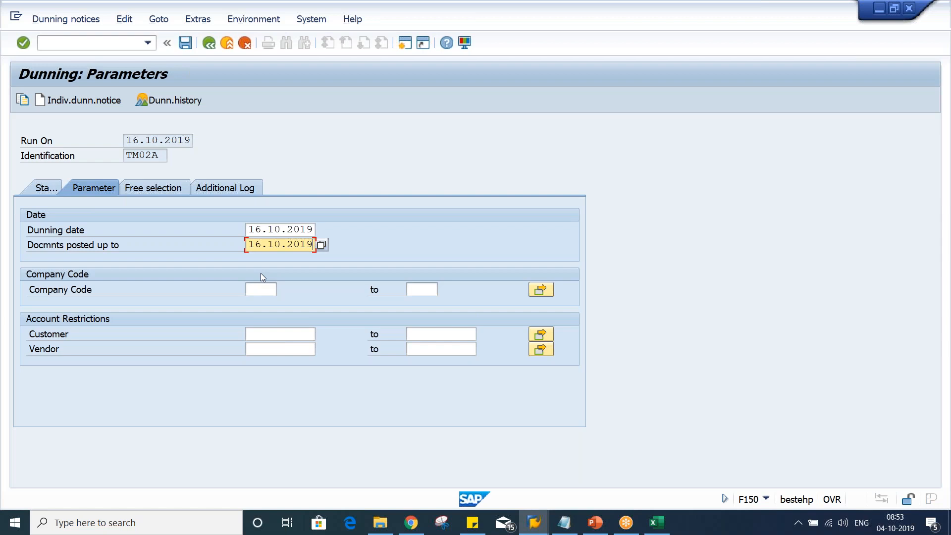
# Restrict the dunning run to company code TM02 and enter the test customer's account number
pyautogui.click(264, 292)
pyautogui.press('space')
pyautogui.press('Down')
pyautogui.press('Return')
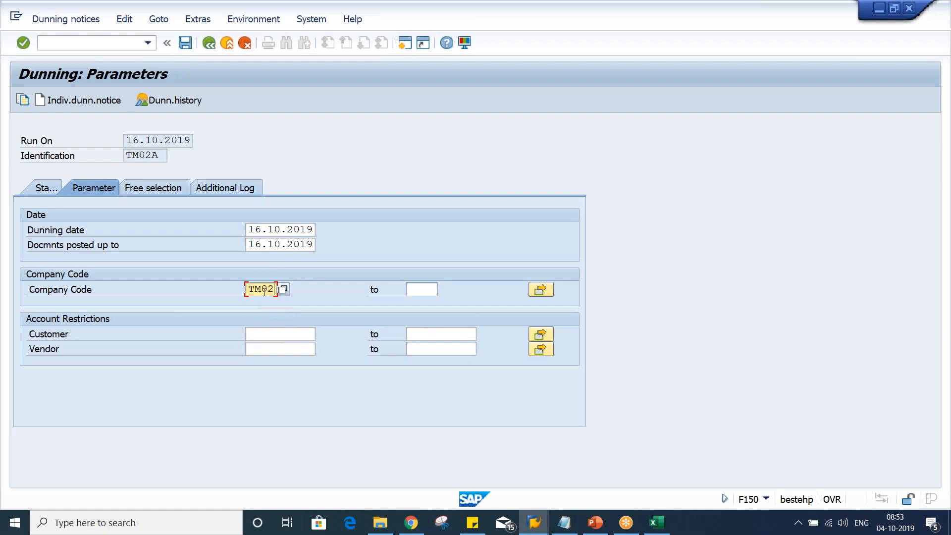
pyautogui.press('Down')
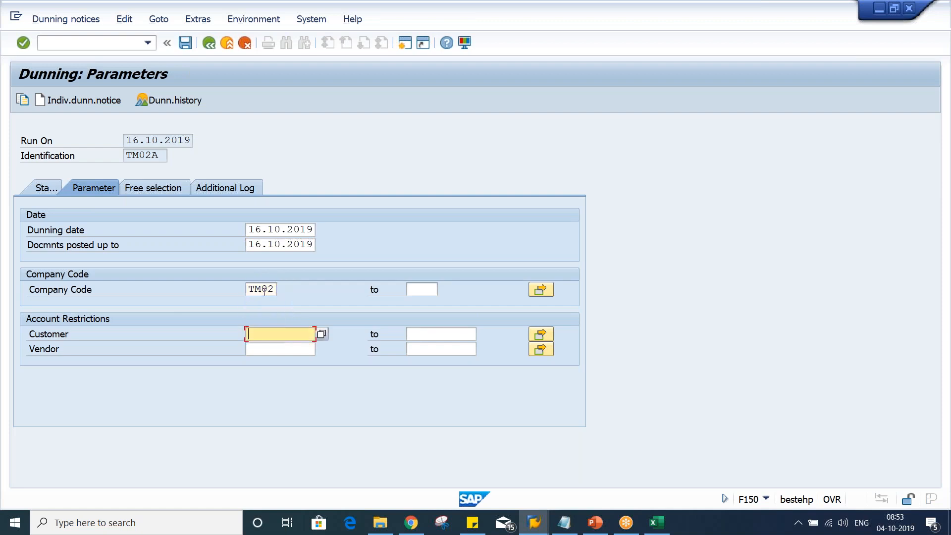
pyautogui.press('space')
pyautogui.press('Down')
pyautogui.press('Return')
# Enter the same customer account for the additional log and save the dunning run details
pyautogui.click(239, 181)
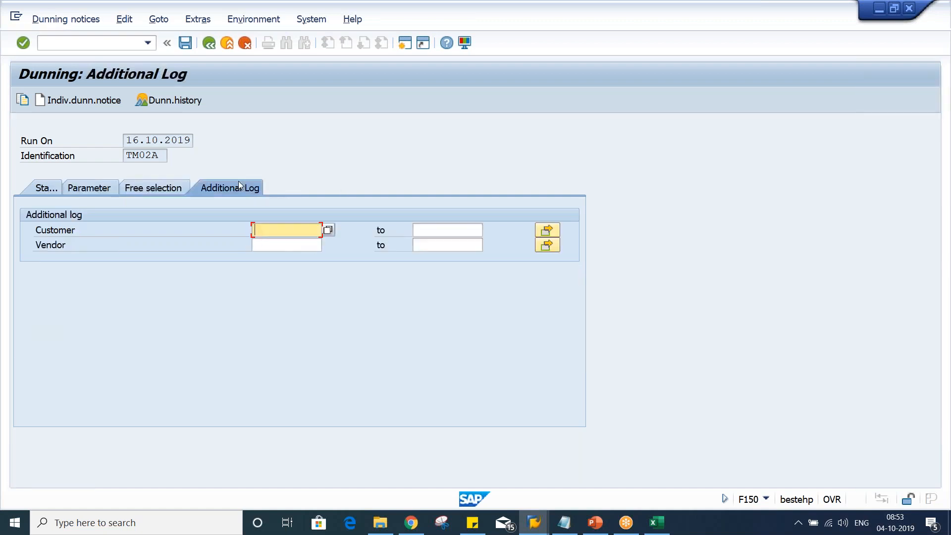
pyautogui.press('Down')
pyautogui.click(301, 240)
pyautogui.hotkey('ctrl', 's')
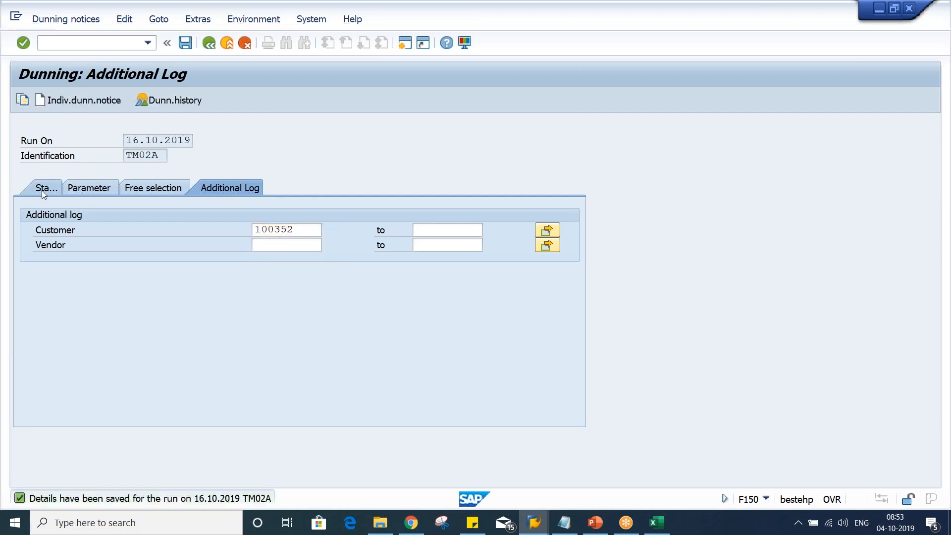
# Schedule the dunning selection to start immediately without dunning print, and refresh the run's status
pyautogui.click(43, 189)
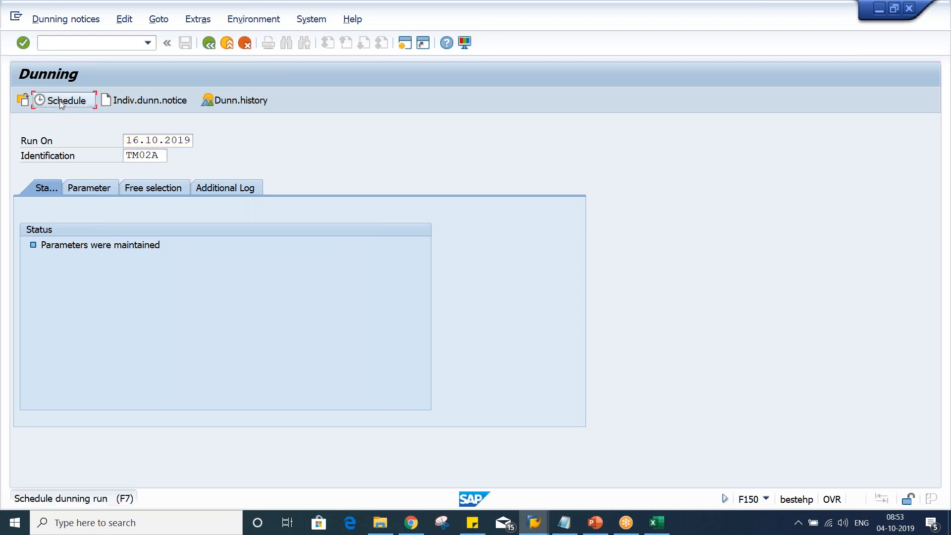
pyautogui.click(59, 100)
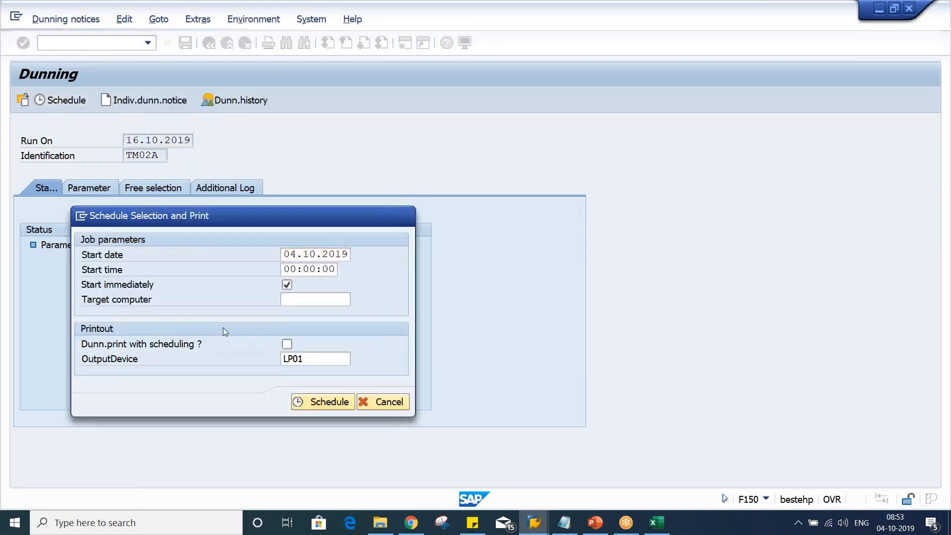
pyautogui.press('Return')
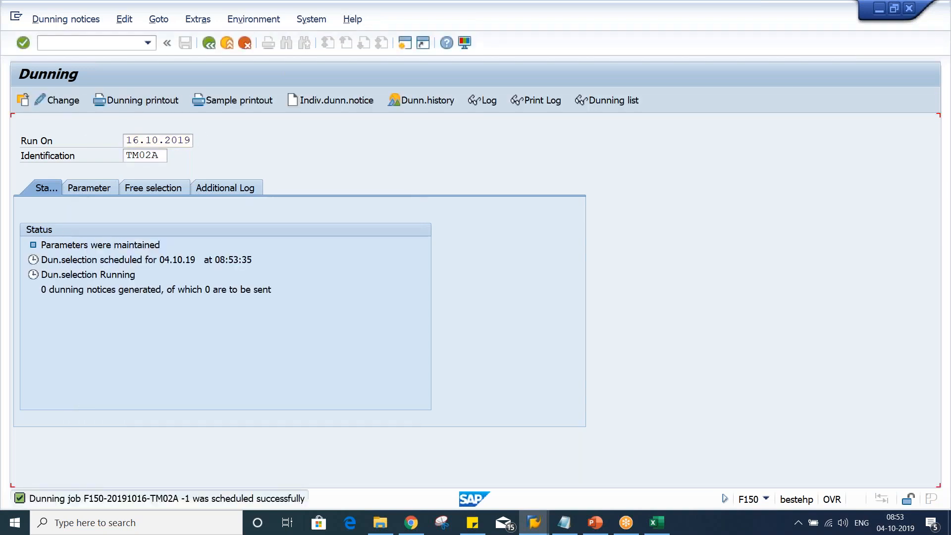
pyautogui.press('Return')
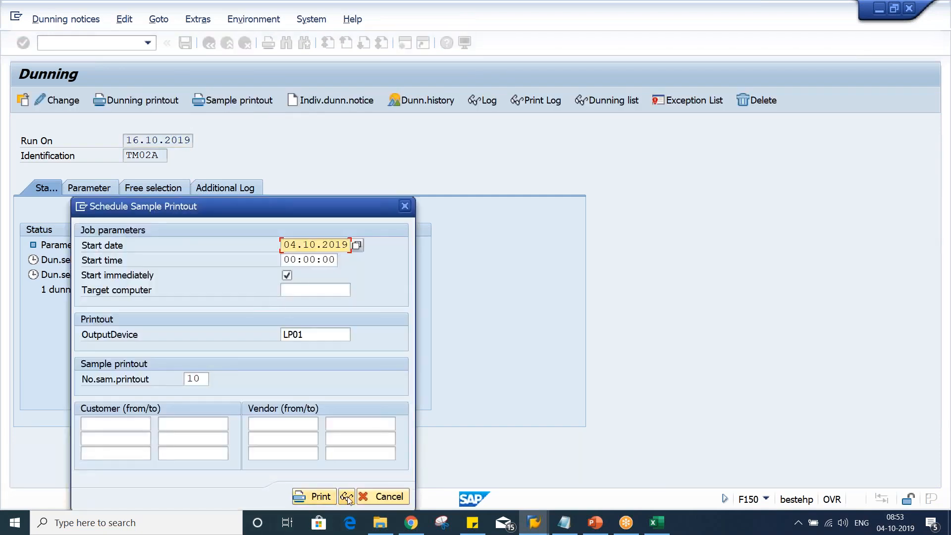
# Preview the run's sample printout on output device LP01 and read through the notice text, items and charges
pyautogui.click(346, 497)
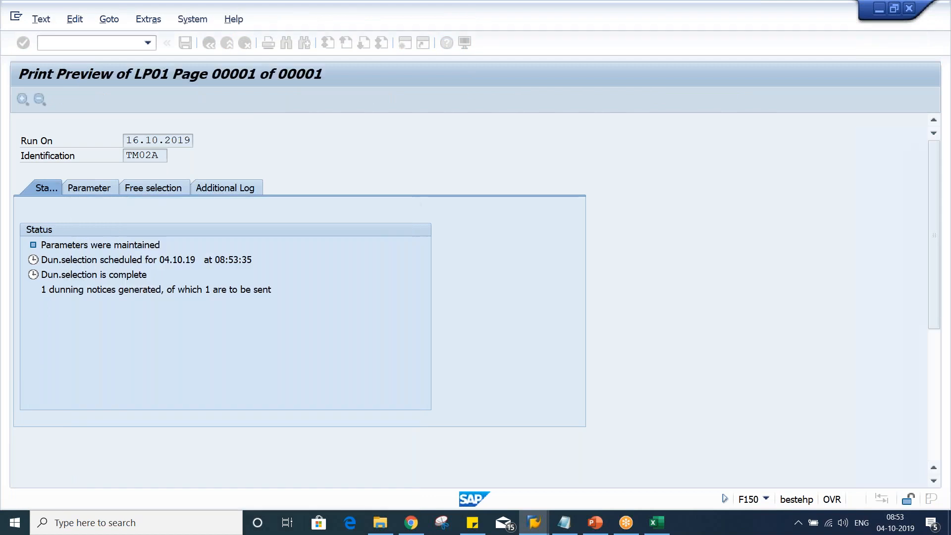
pyautogui.scroll(-6, 322, 269)
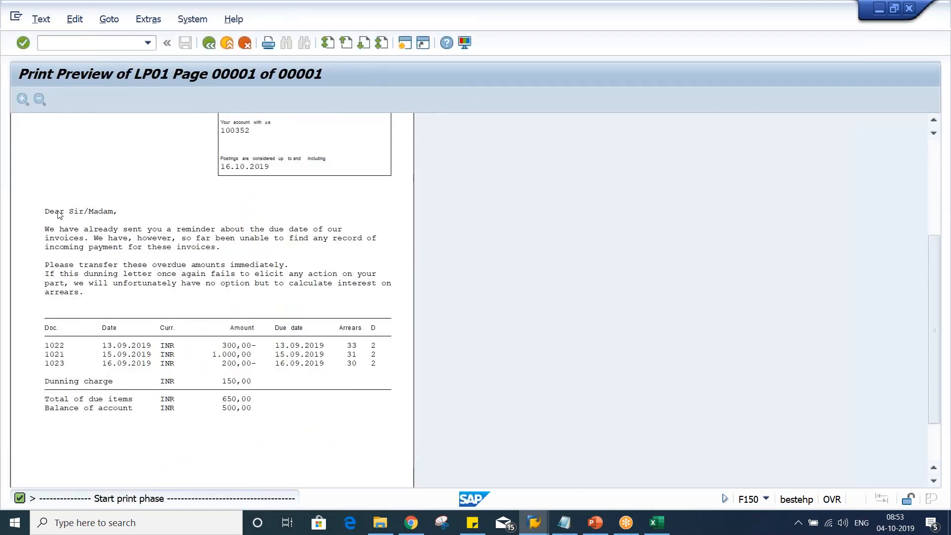
pyautogui.scroll(3, 48, 212)
pyautogui.scroll(-2, 47, 212)
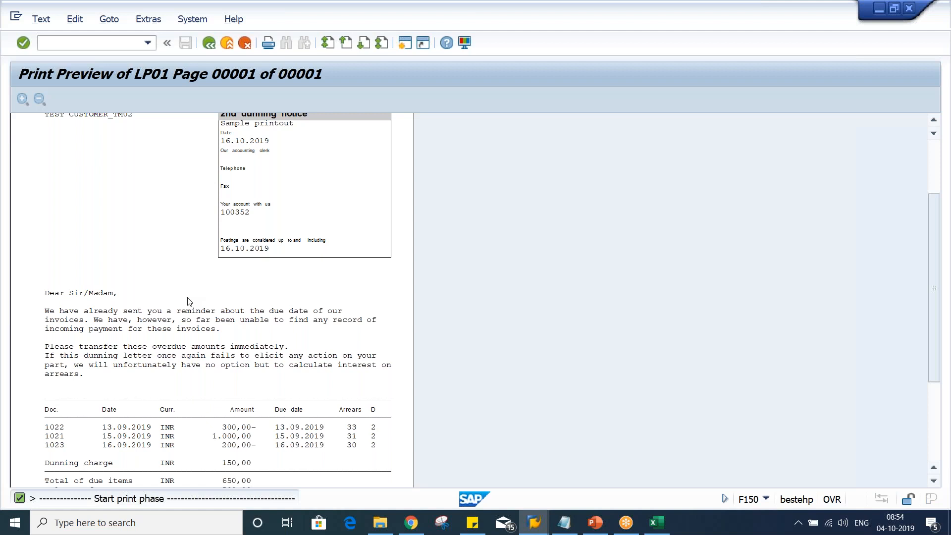
pyautogui.scroll(-3, 83, 324)
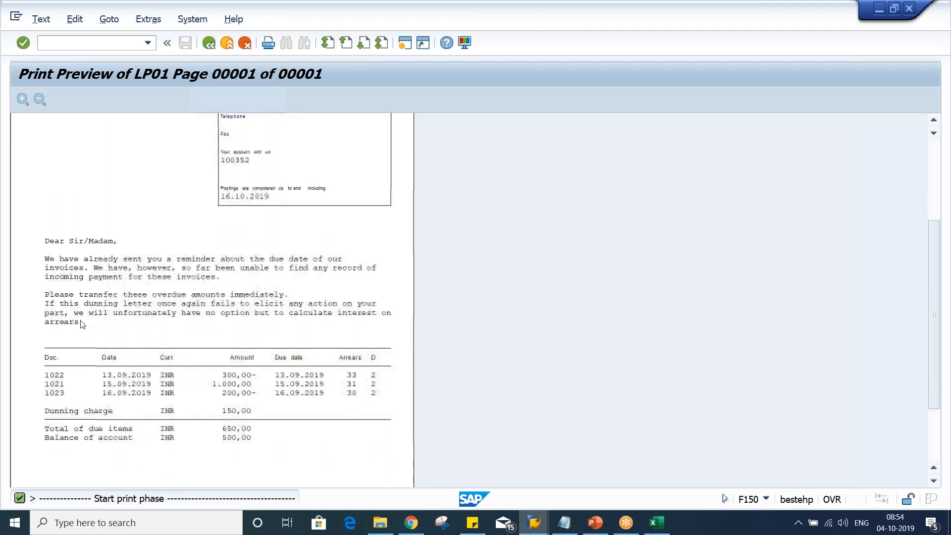
pyautogui.scroll(-2, 82, 324)
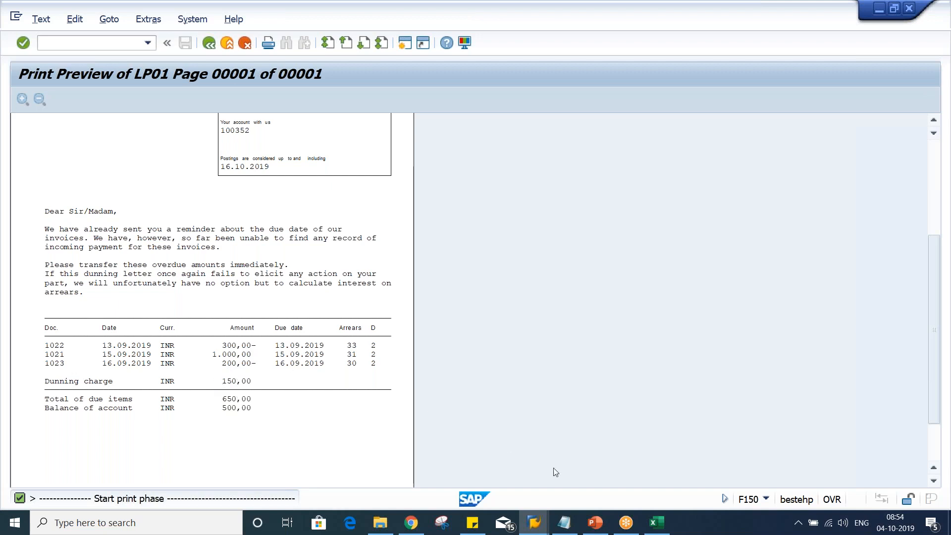
# Switch to the dunning procedure list, open TM02 and check its INR dunning charge for level 2
pyautogui.click(544, 533)
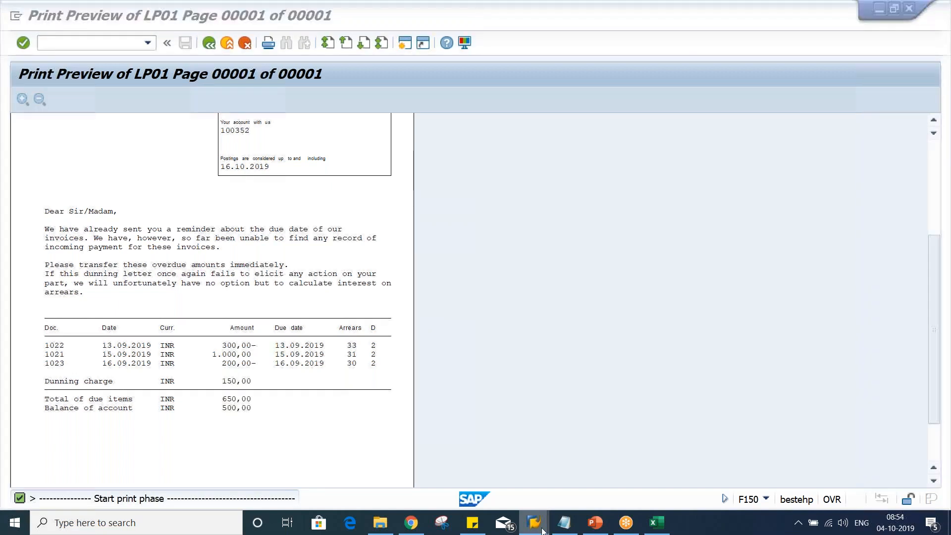
pyautogui.click(483, 468)
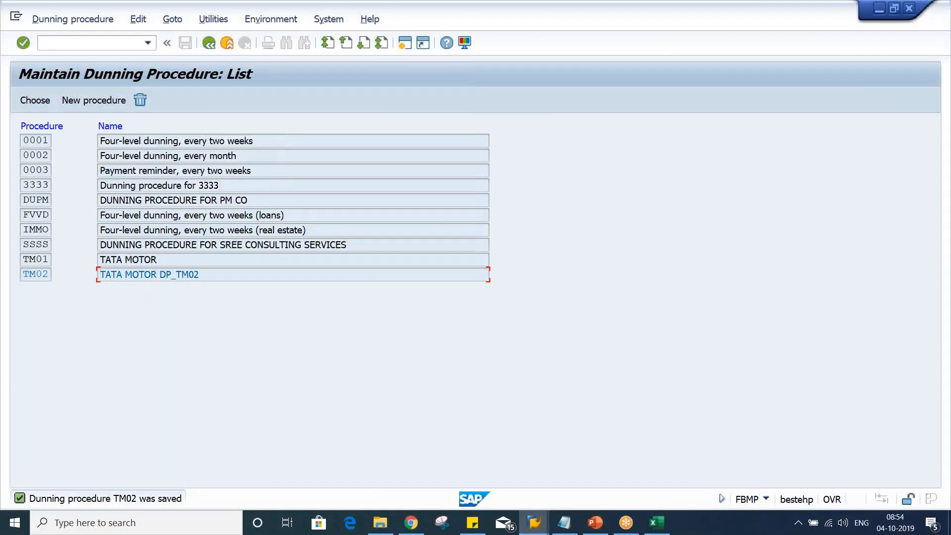
pyautogui.doubleClick(146, 276)
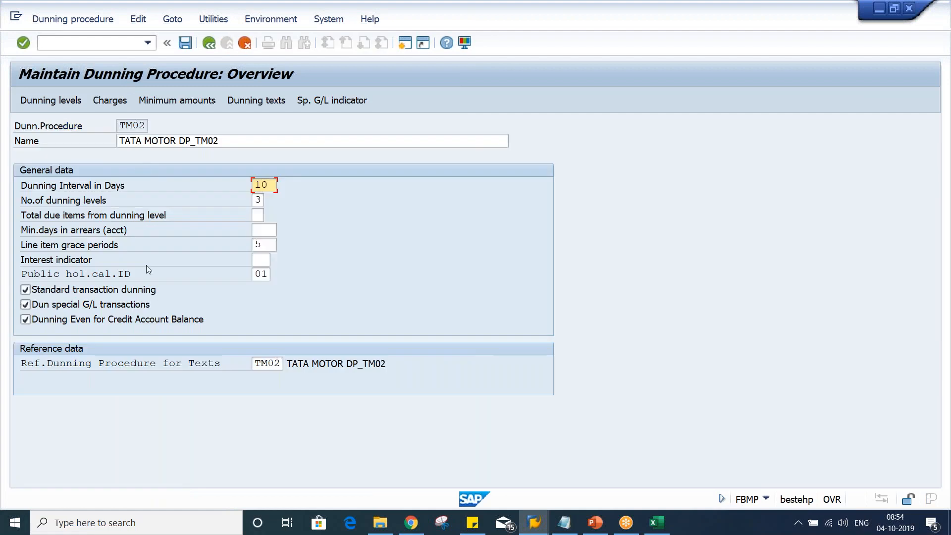
pyautogui.click(110, 101)
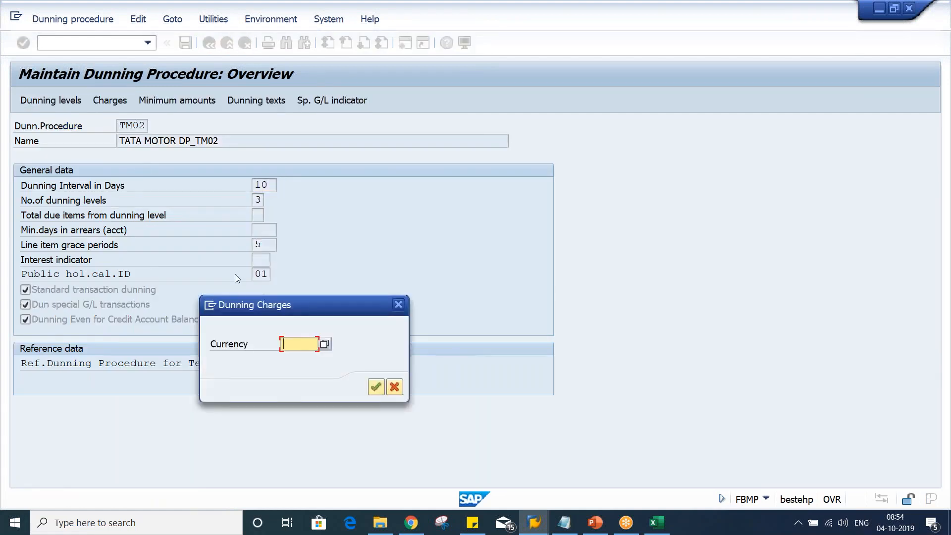
pyautogui.write('INR')
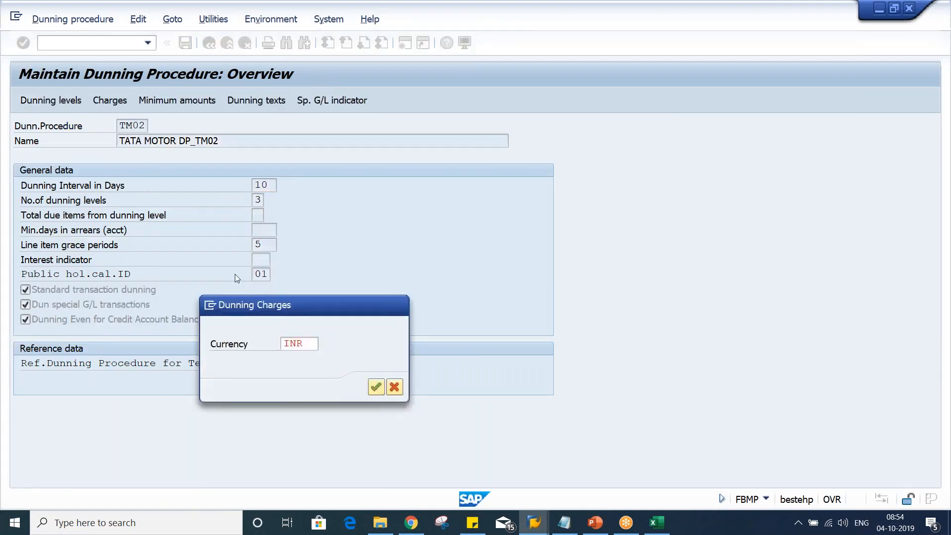
pyautogui.press('Return')
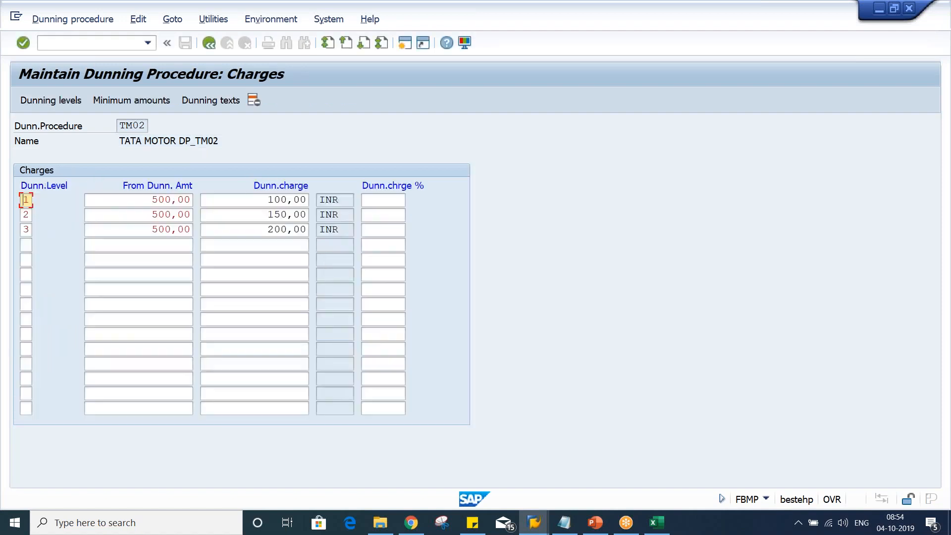
pyautogui.moveTo(267, 215); pyautogui.dragTo(321, 214)
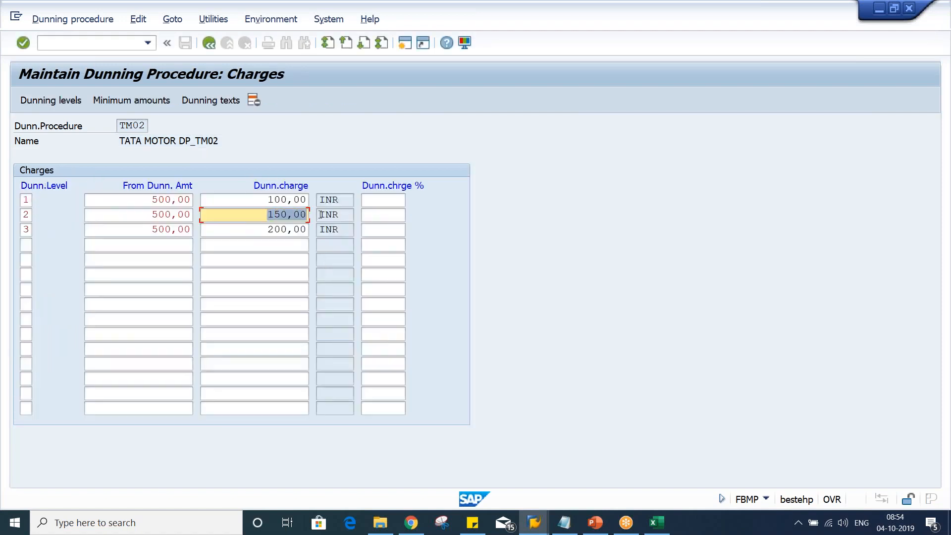
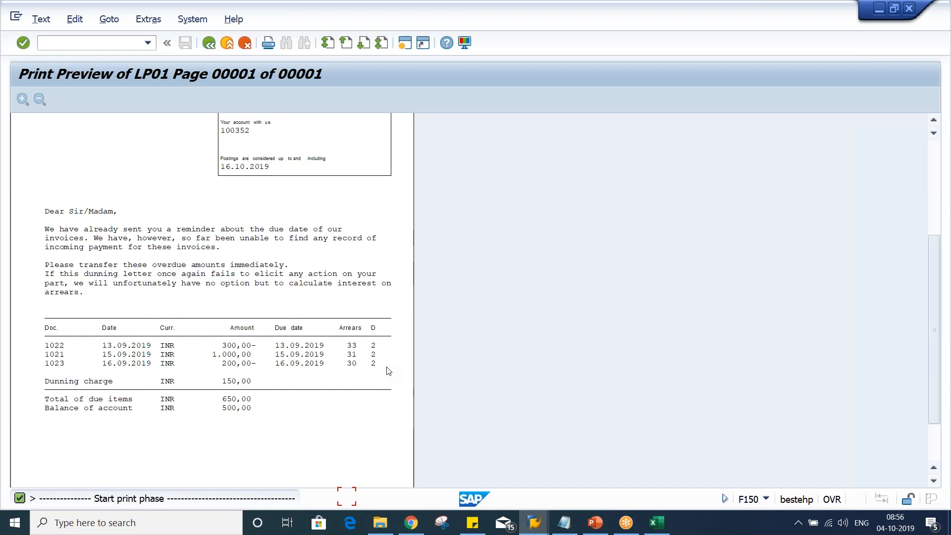
# Leave the sample printout and review the status of dunning run TM02A dated 16.10.2019
pyautogui.click(210, 47)
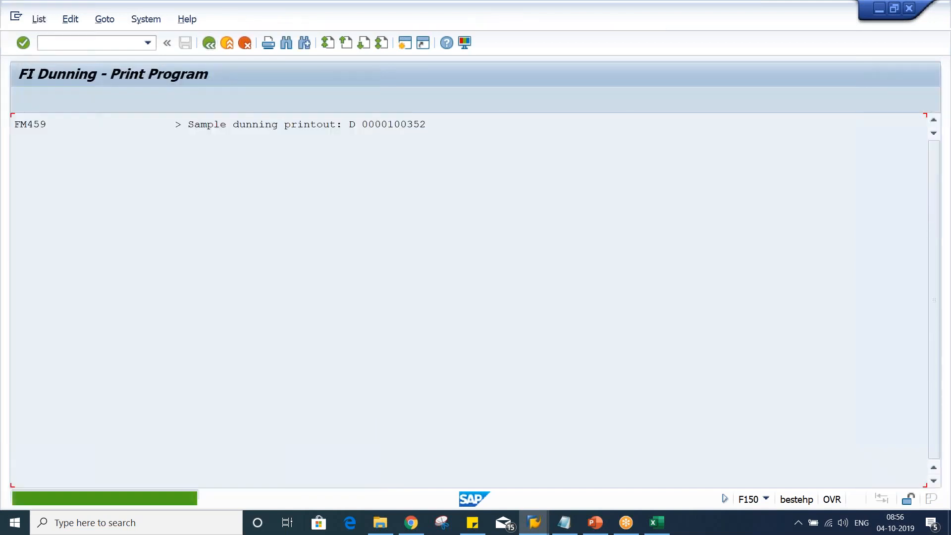
pyautogui.click(210, 47)
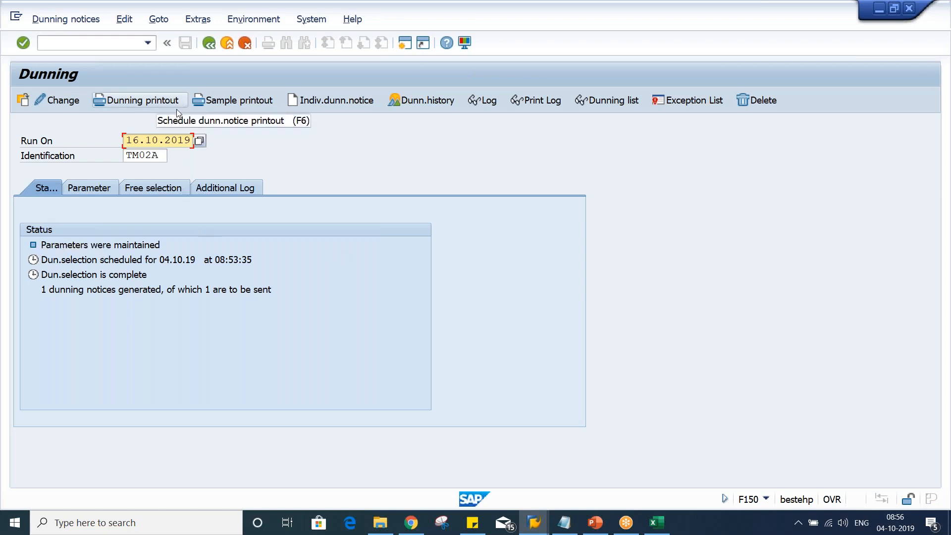
pyautogui.click(286, 255)
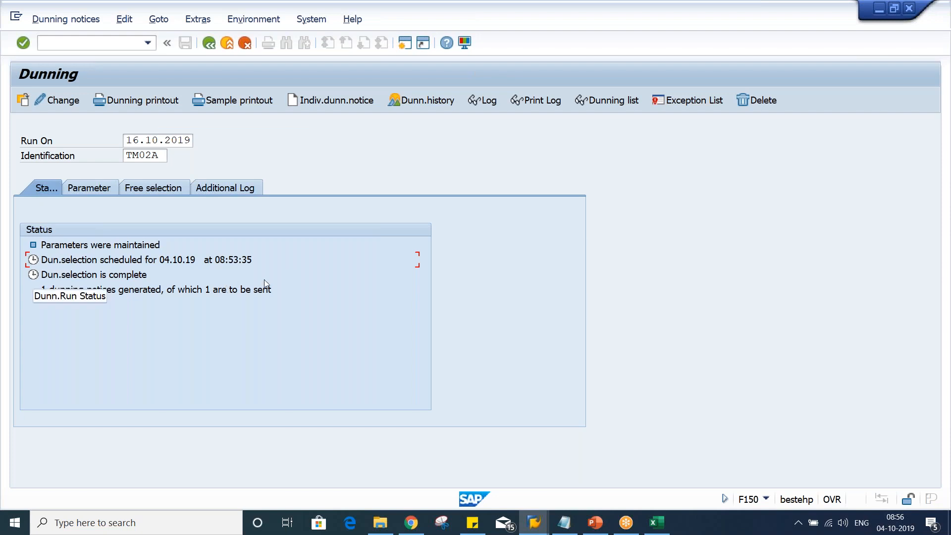
pyautogui.click(132, 141)
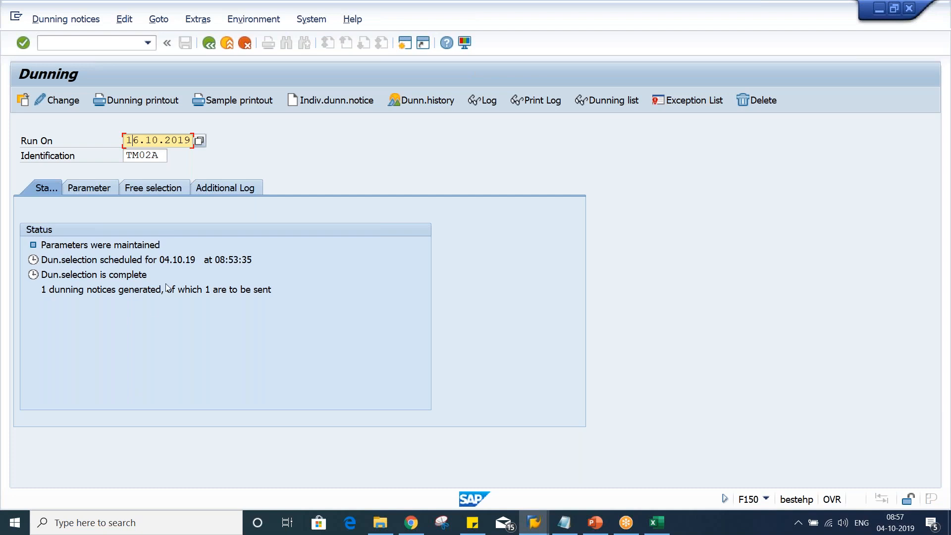
pyautogui.click(33, 275)
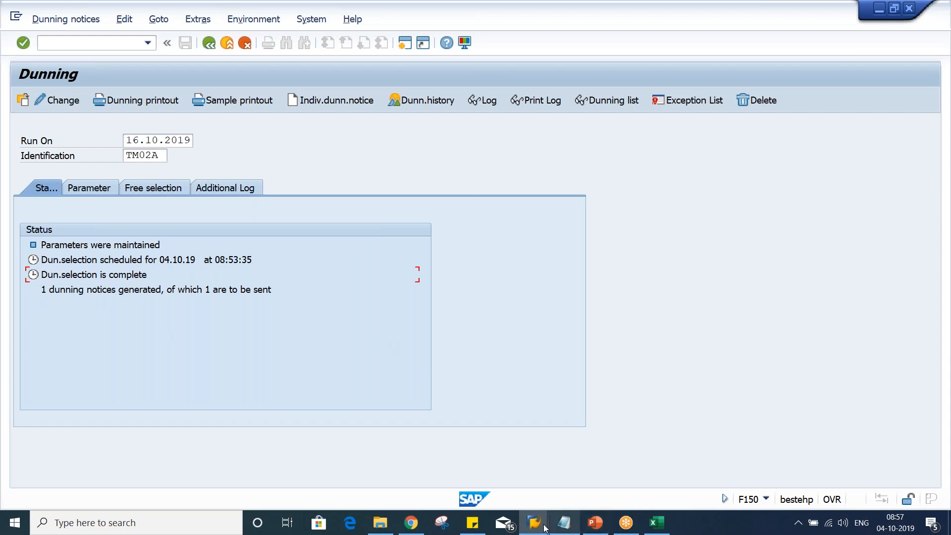
# Return to the TM02 dunning procedure's overview and compare its general data with Sheet3 of the Class workbook in Excel
pyautogui.moveTo(544, 528)
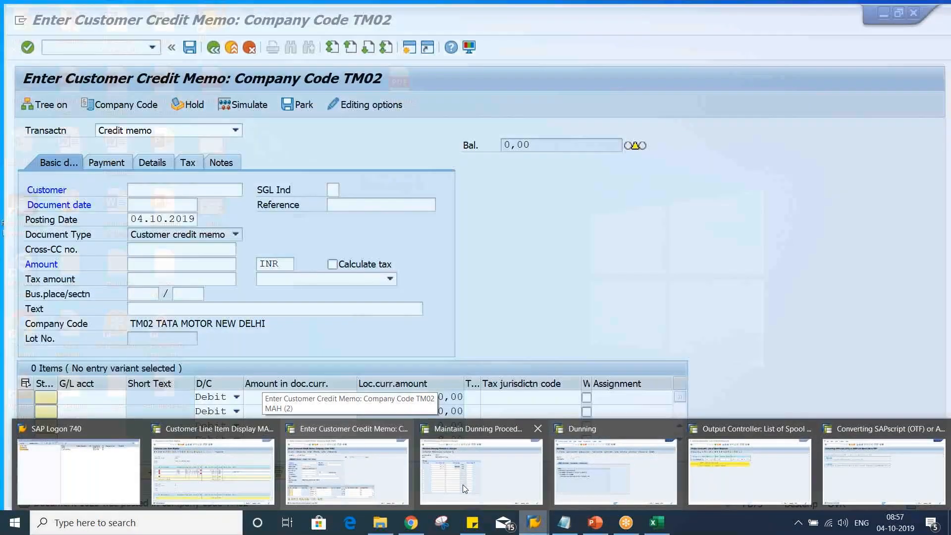
pyautogui.click(462, 485)
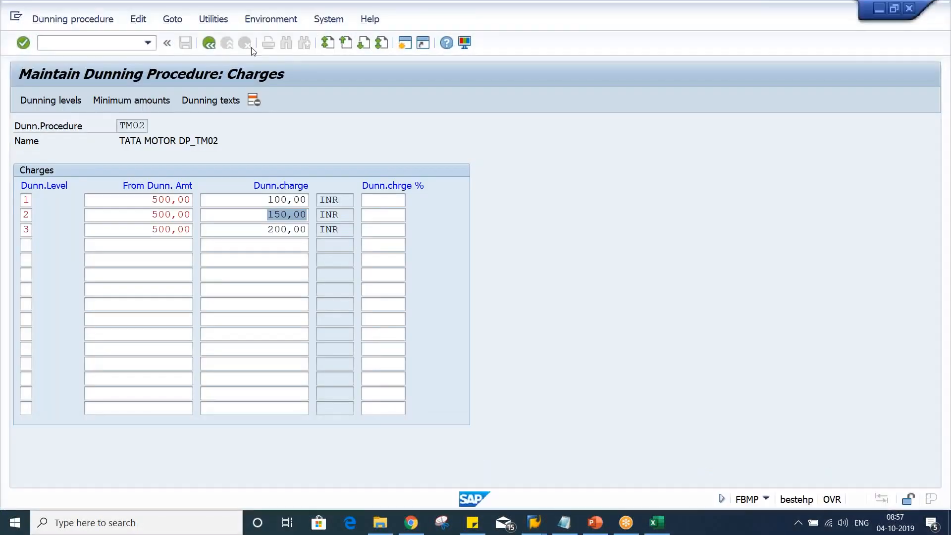
pyautogui.click(209, 43)
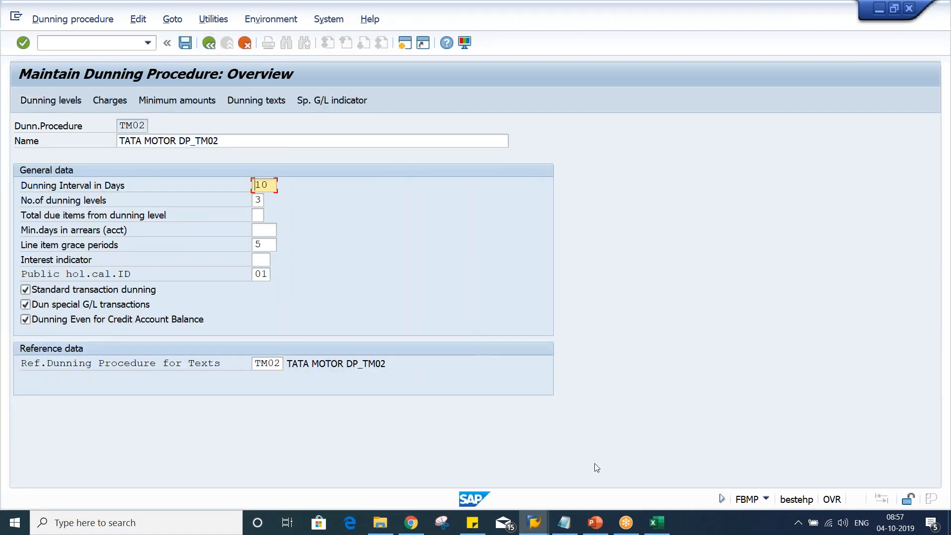
pyautogui.click(664, 529)
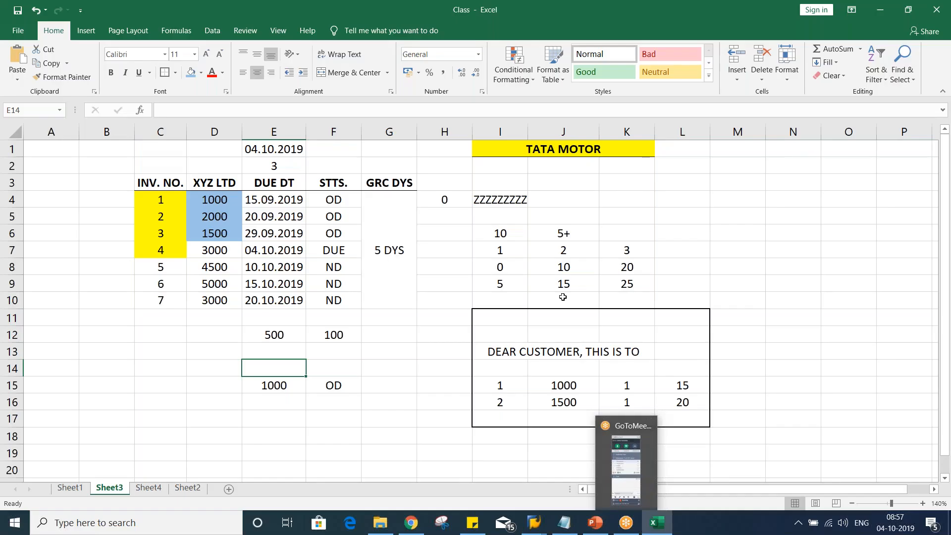
pyautogui.click(676, 182)
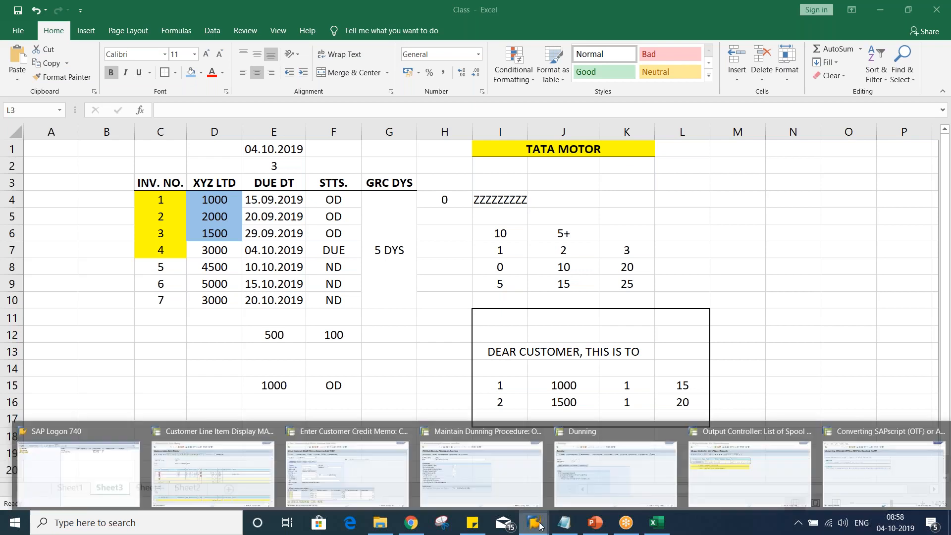
pyautogui.click(457, 490)
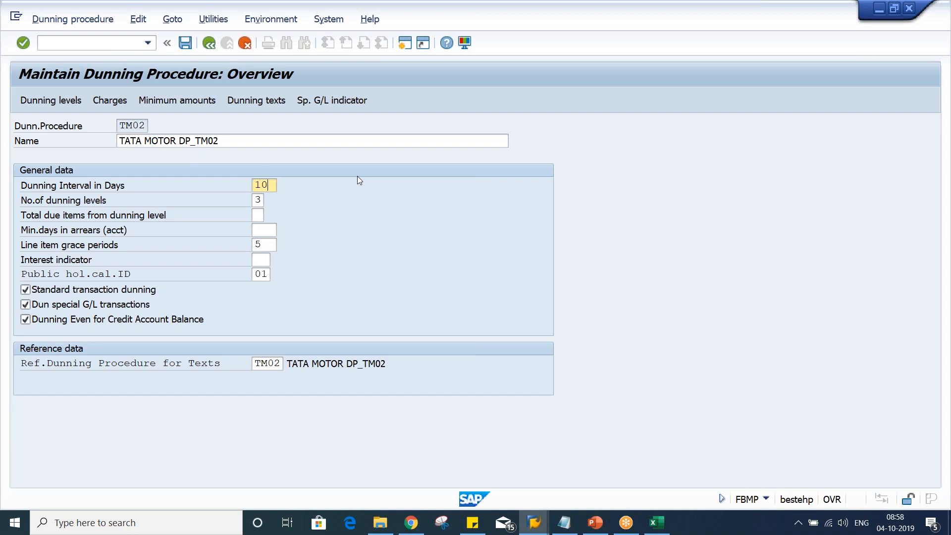
# Switch to Sheet3 of the Class workbook in Excel and enter A in G18 and B in G19
pyautogui.hotkey('alt', 'Tab')
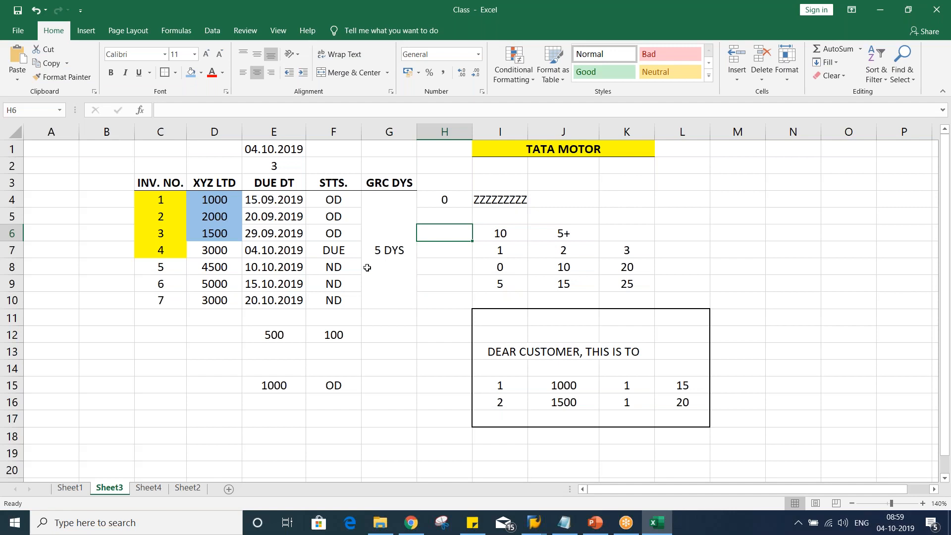
pyautogui.scroll(-5, 367, 268)
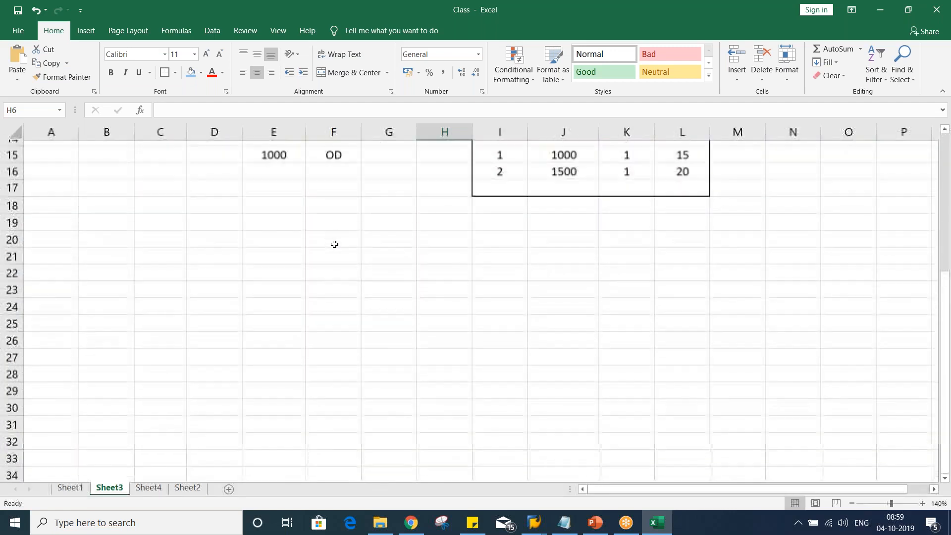
pyautogui.scroll(1, 334, 244)
pyautogui.click(346, 233)
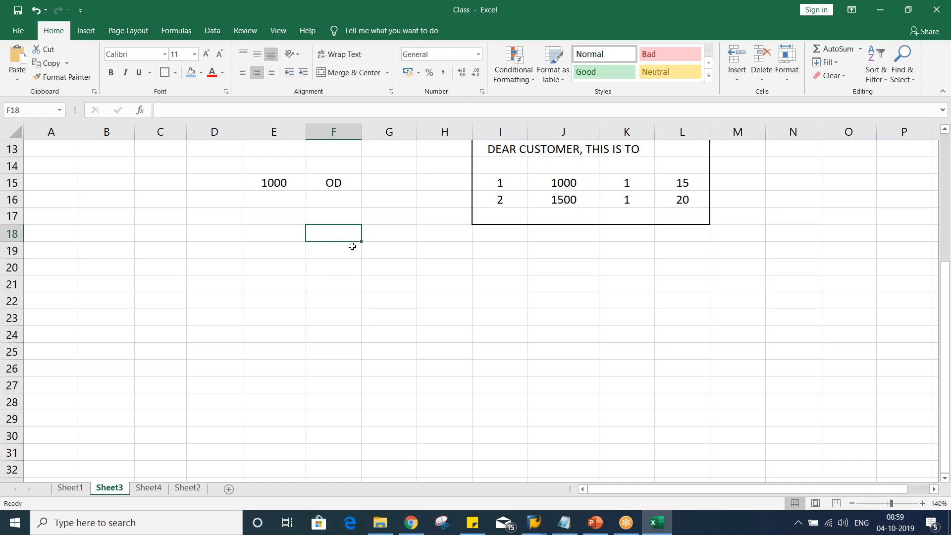
pyautogui.scroll(1, 378, 264)
pyautogui.press('Right')
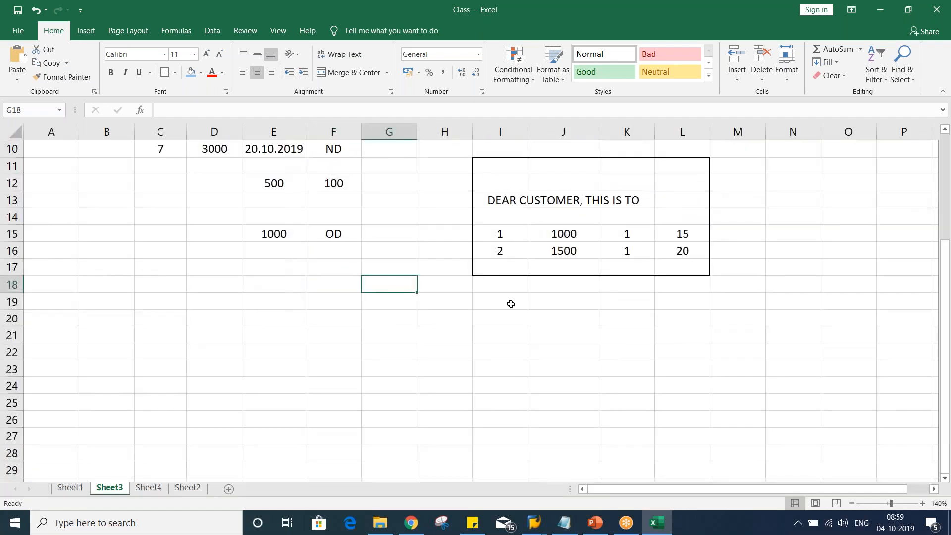
pyautogui.write('A')
pyautogui.press('Return')
pyautogui.write('B')
pyautogui.press('Return')
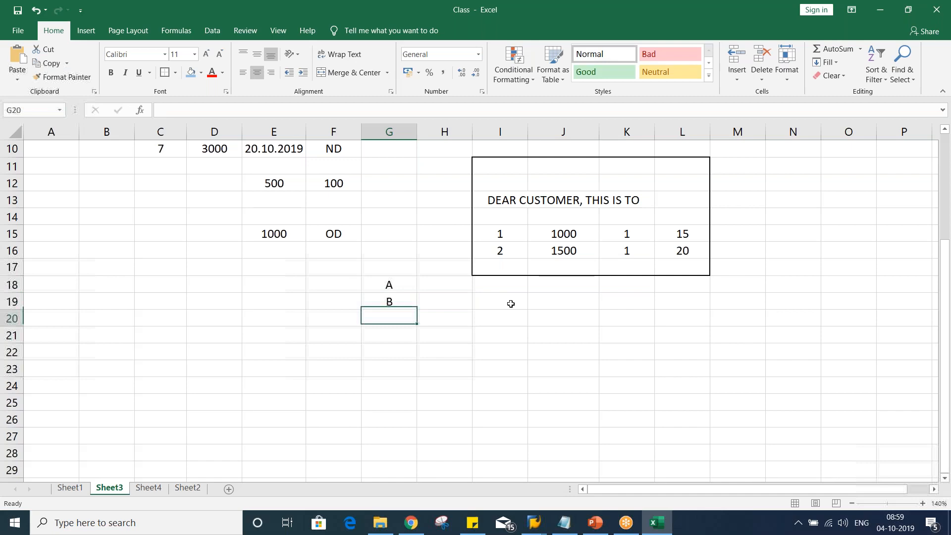
# Label the A and B rows by entering MAN. in F18 and SERV. in F19
pyautogui.click(320, 287)
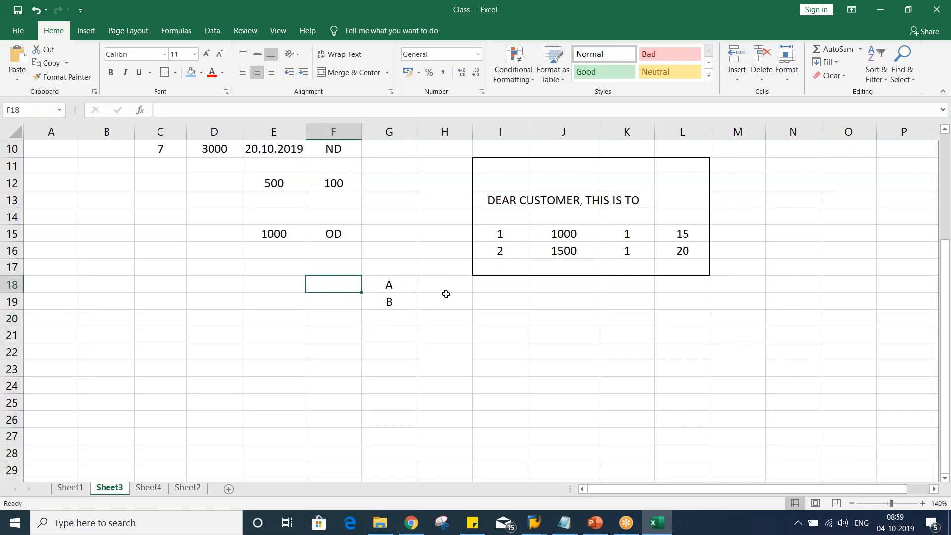
pyautogui.write('M')
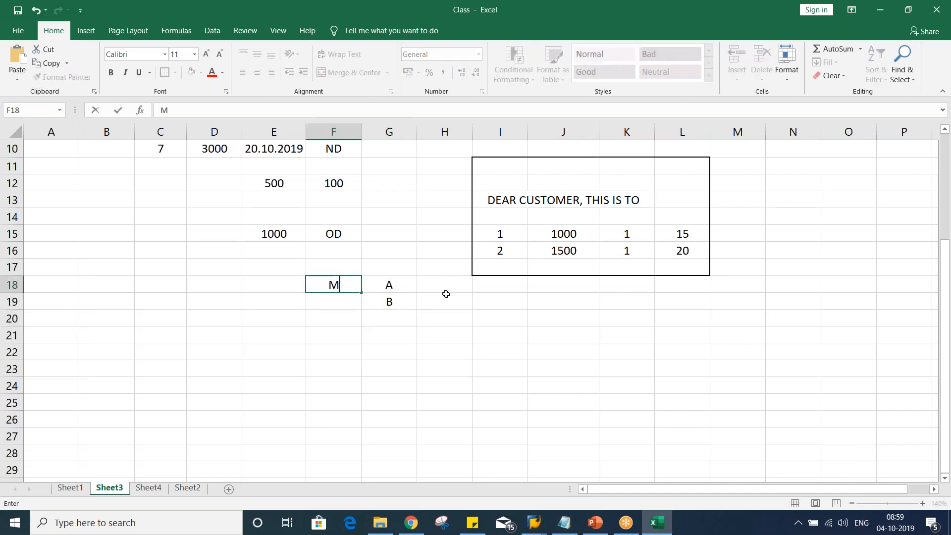
pyautogui.write('AN.')
pyautogui.press('Return')
pyautogui.write('S')
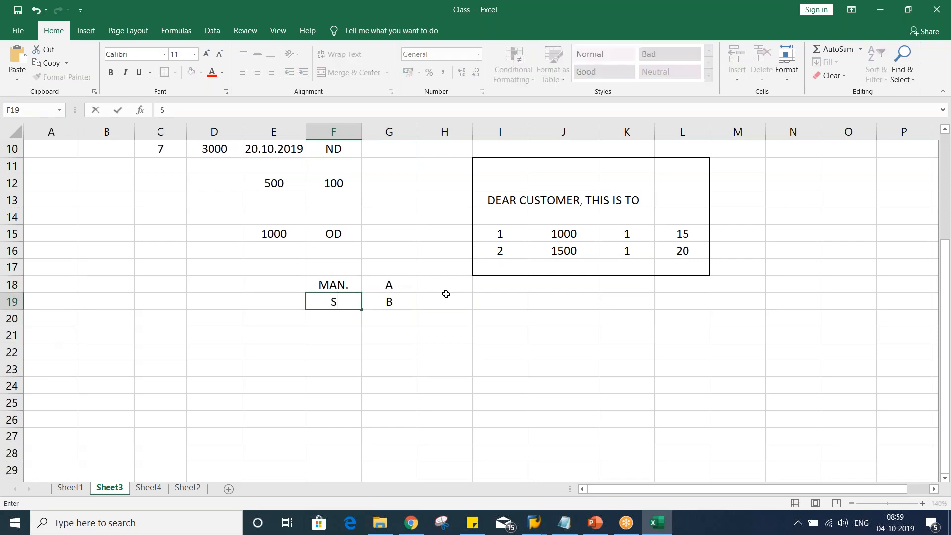
pyautogui.write('ERV.')
pyautogui.press('Return')
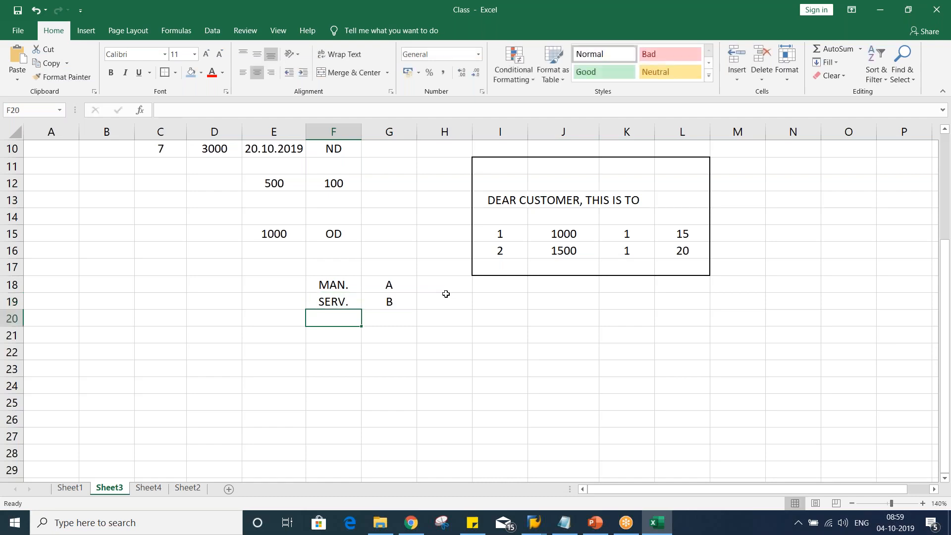
pyautogui.click(333, 283)
pyautogui.click(388, 283)
pyautogui.click(385, 315)
pyautogui.click(388, 297)
pyautogui.click(388, 283)
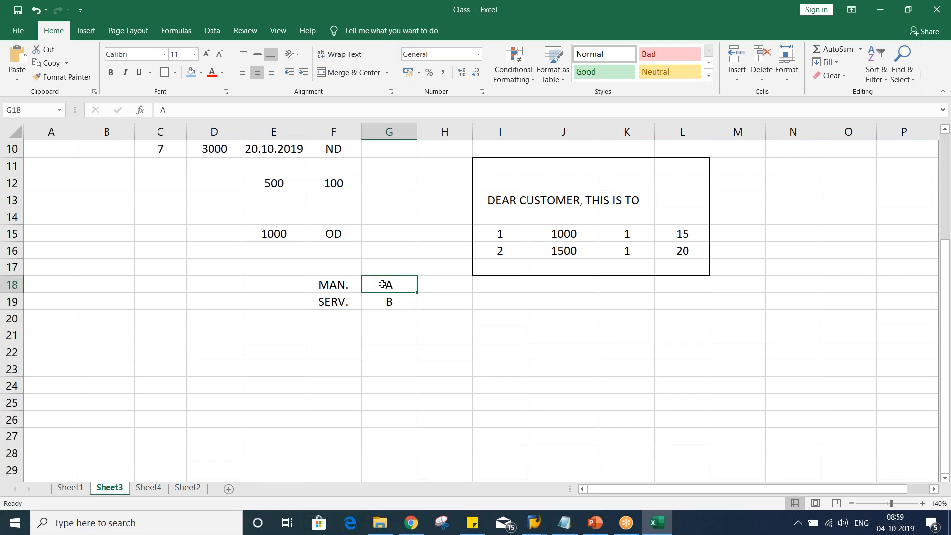
# Enter LTR 1 in H18 for the MAN. row and LTR2 in H19 for the SERV. row
pyautogui.click(454, 288)
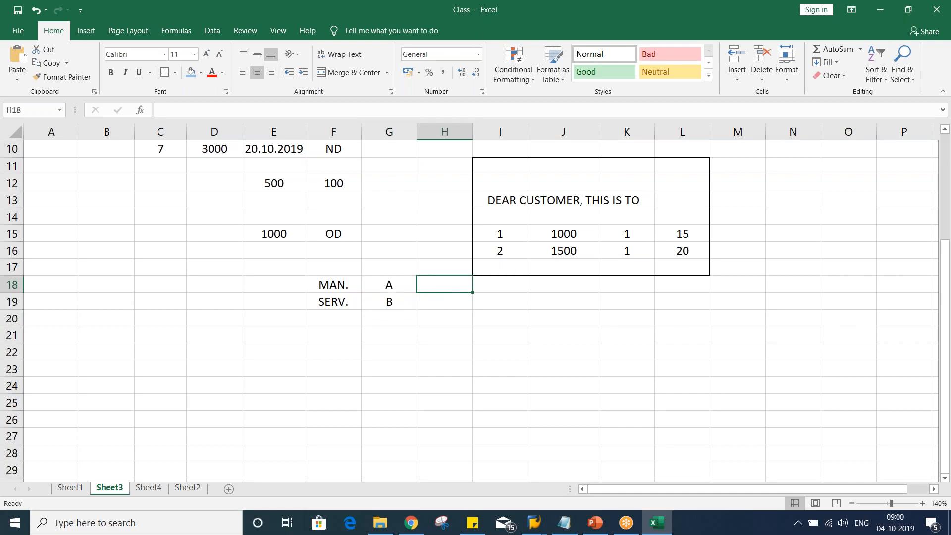
pyautogui.write('LTR')
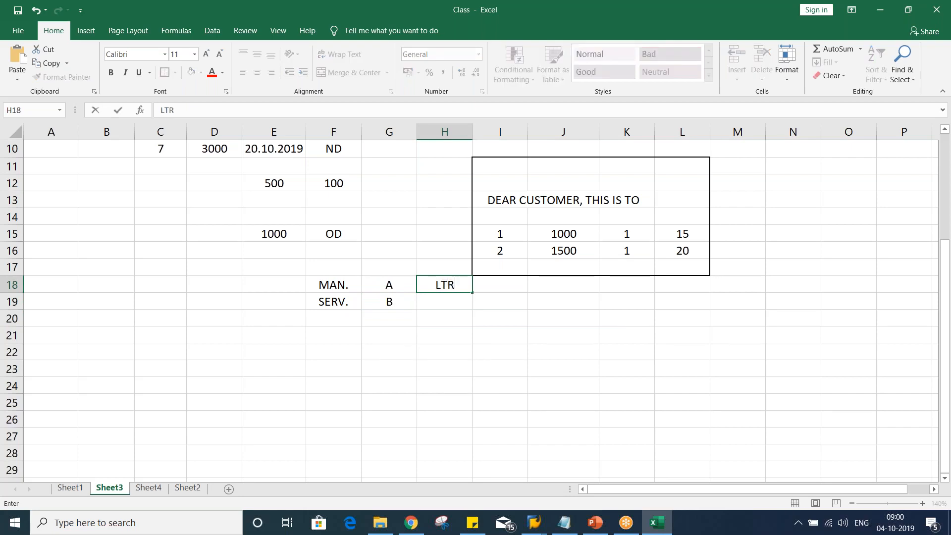
pyautogui.write(' 1')
pyautogui.press('Return')
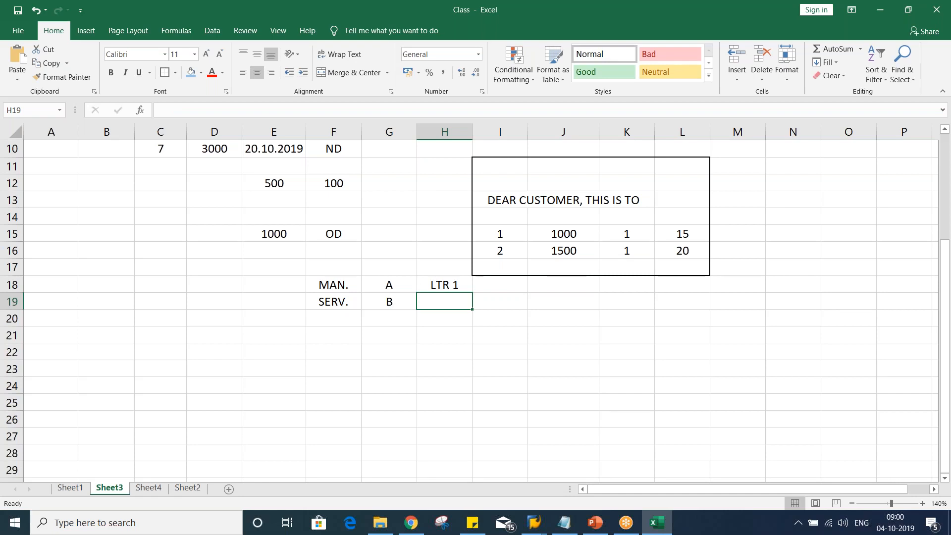
pyautogui.write('LTR2')
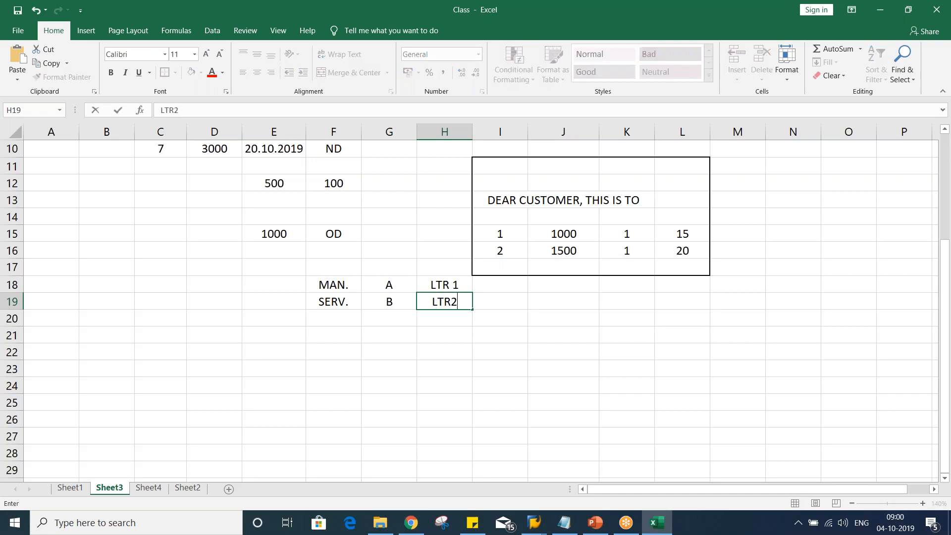
pyautogui.press('Return')
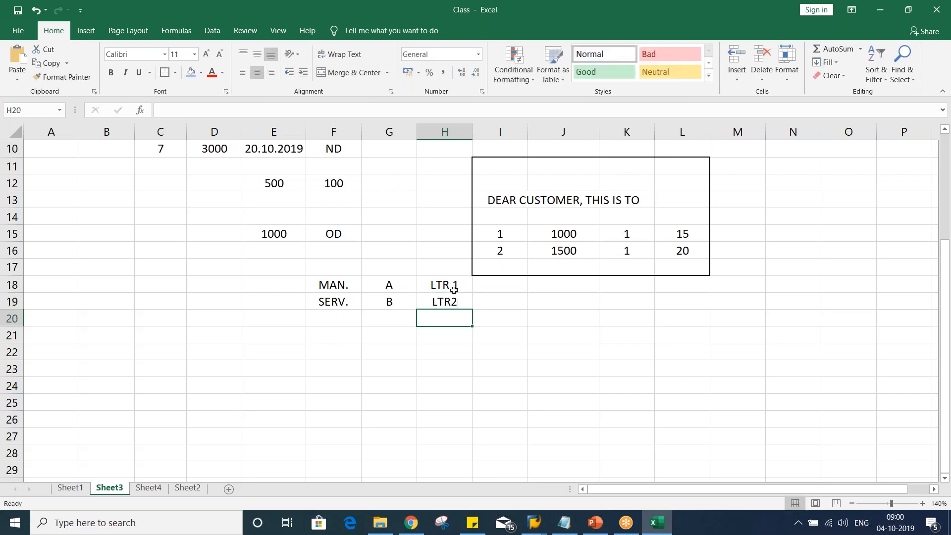
pyautogui.click(379, 284)
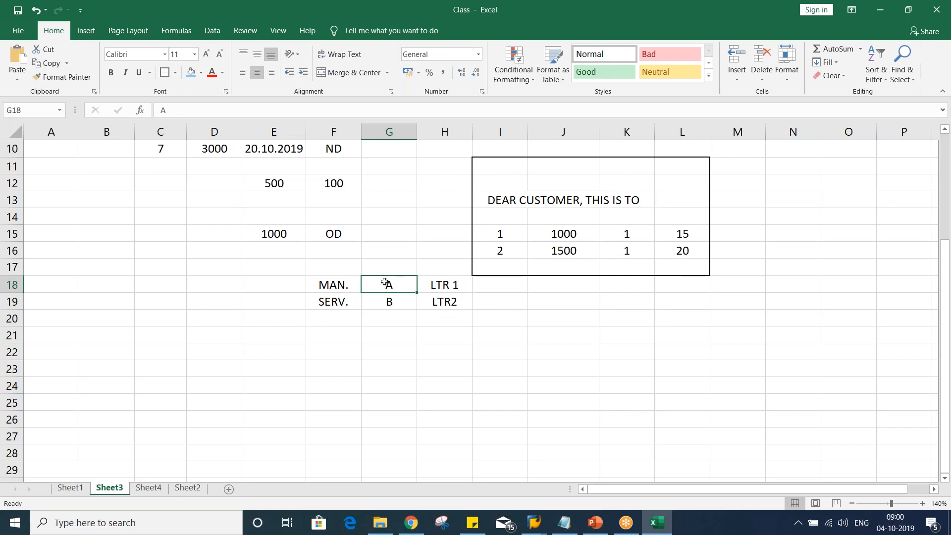
# Review how the MAN. and SERV. rows map areas A and B to separate letters in G18:H19
pyautogui.click(452, 284)
pyautogui.click(401, 304)
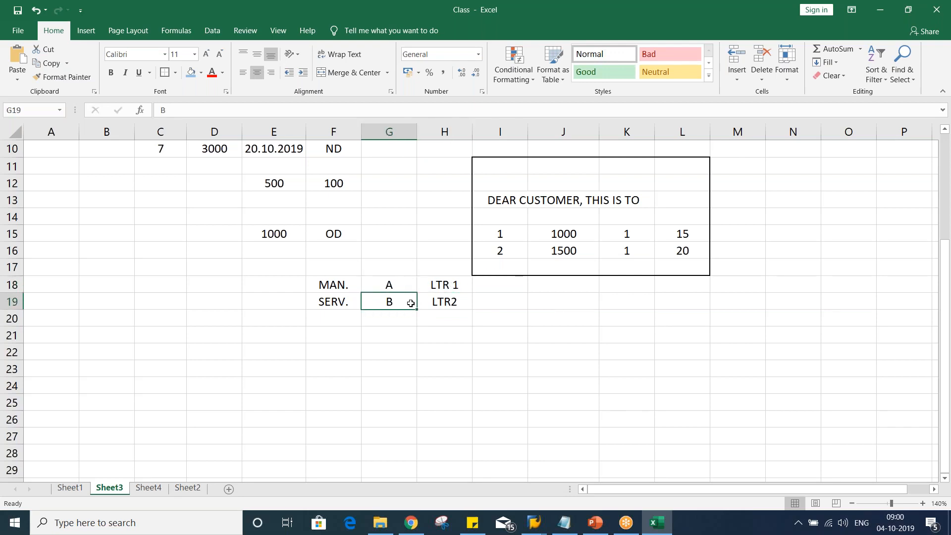
pyautogui.click(433, 303)
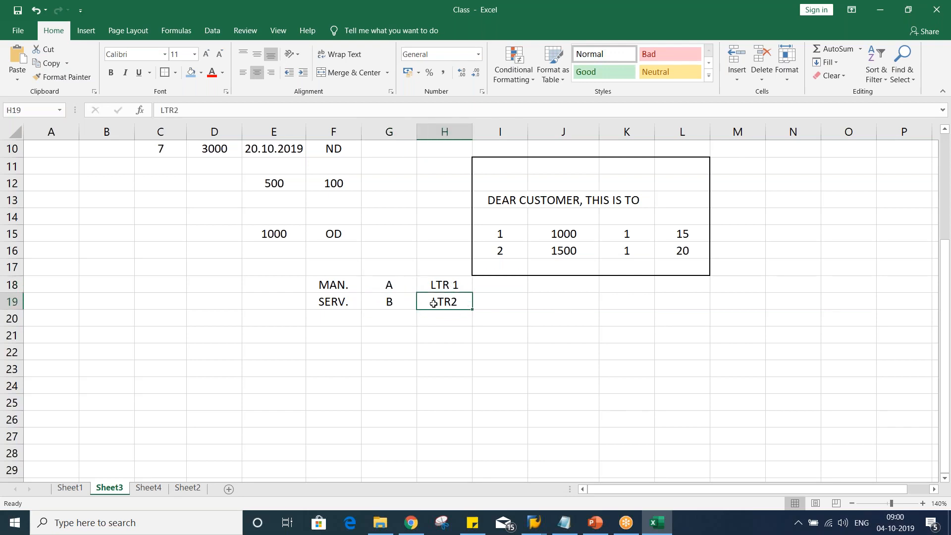
pyautogui.click(387, 303)
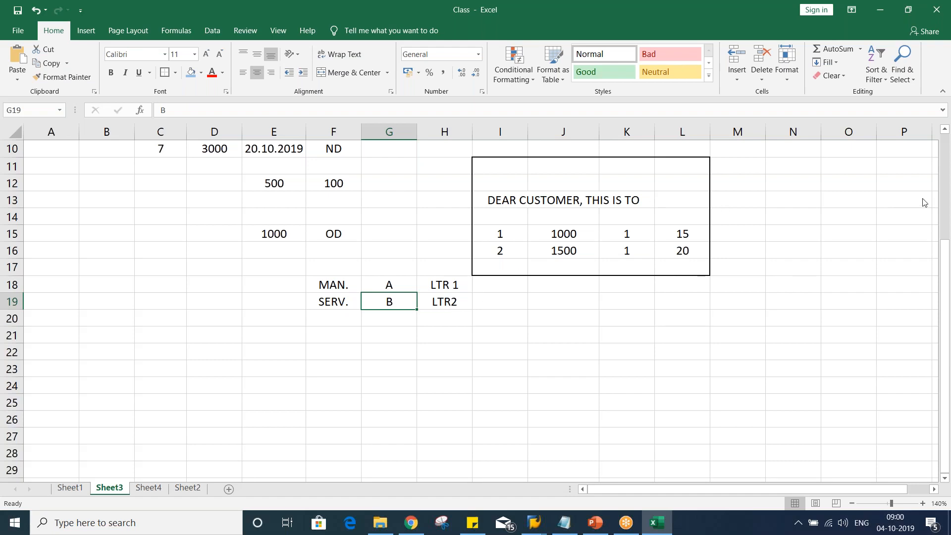
pyautogui.click(946, 208)
pyautogui.click(435, 286)
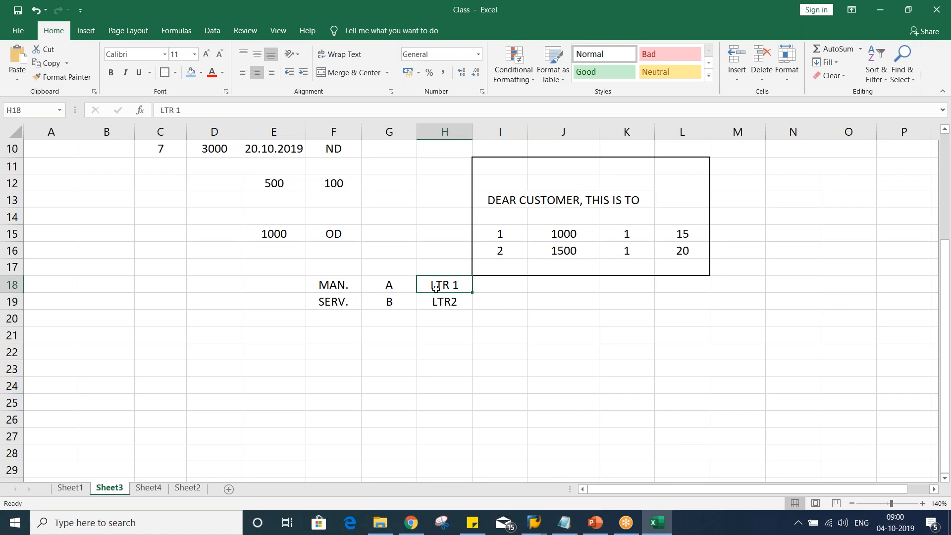
pyautogui.click(443, 303)
pyautogui.click(438, 286)
pyautogui.click(440, 304)
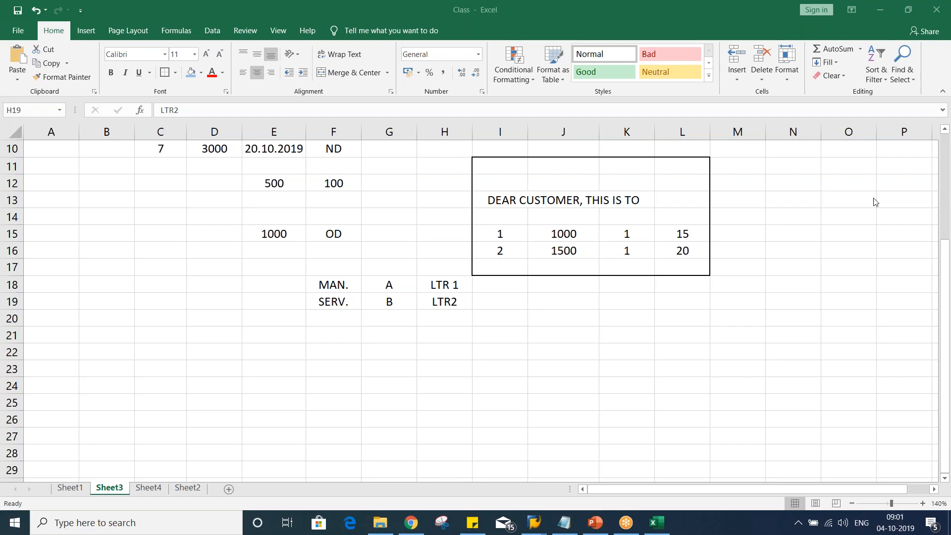
pyautogui.click(436, 334)
pyautogui.click(447, 287)
pyautogui.click(445, 299)
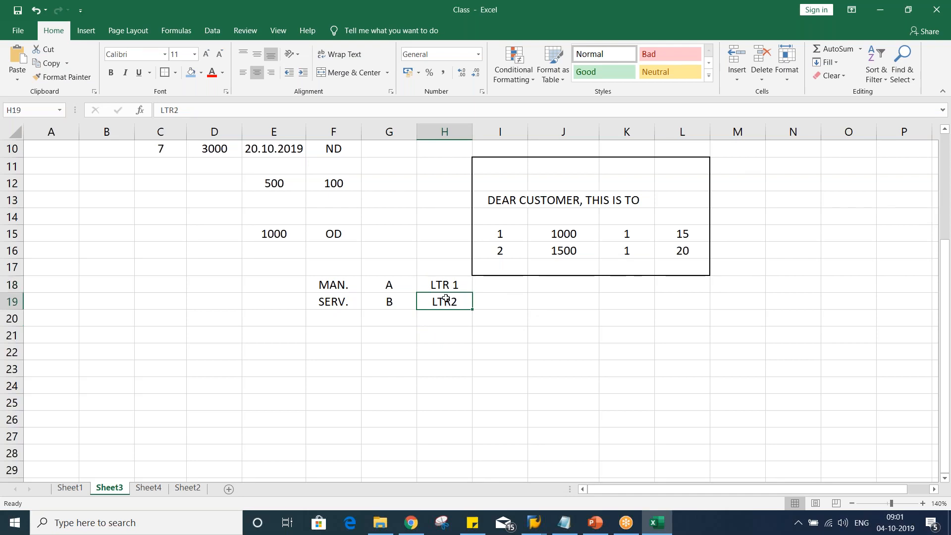
pyautogui.click(493, 287)
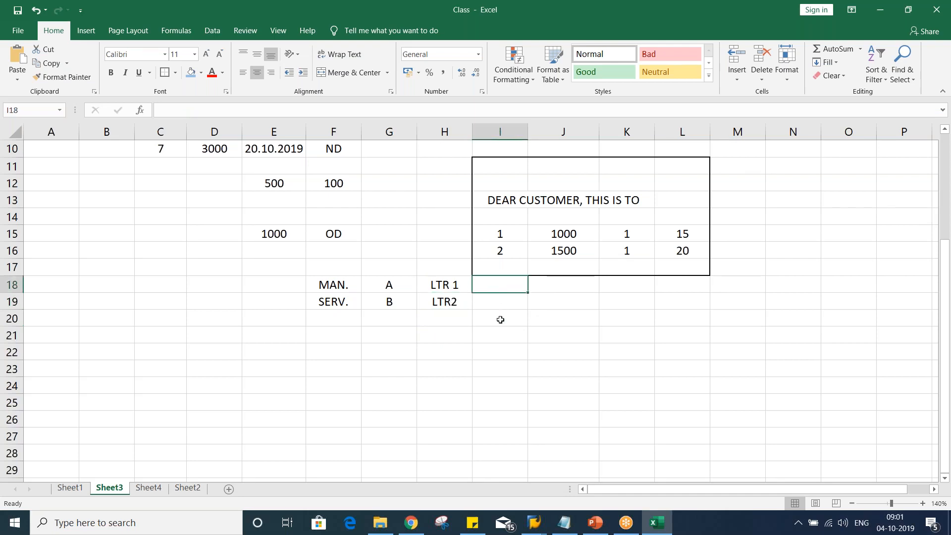
# Check the TM02 dunning procedure's overview in SAP and compare it with the two letters in H18:H19 of Sheet3 in Excel
pyautogui.hotkey('alt', 'Tab')
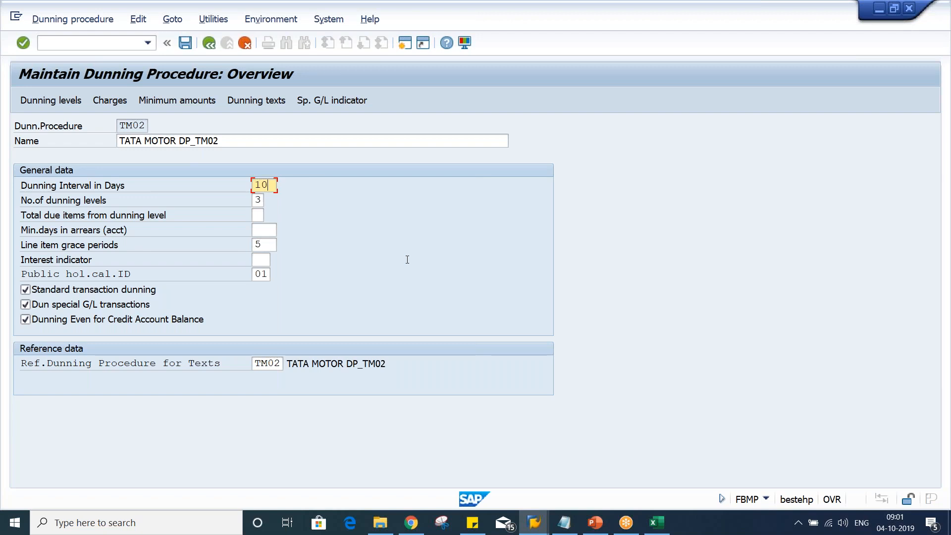
pyautogui.hotkey('alt', 'Tab')
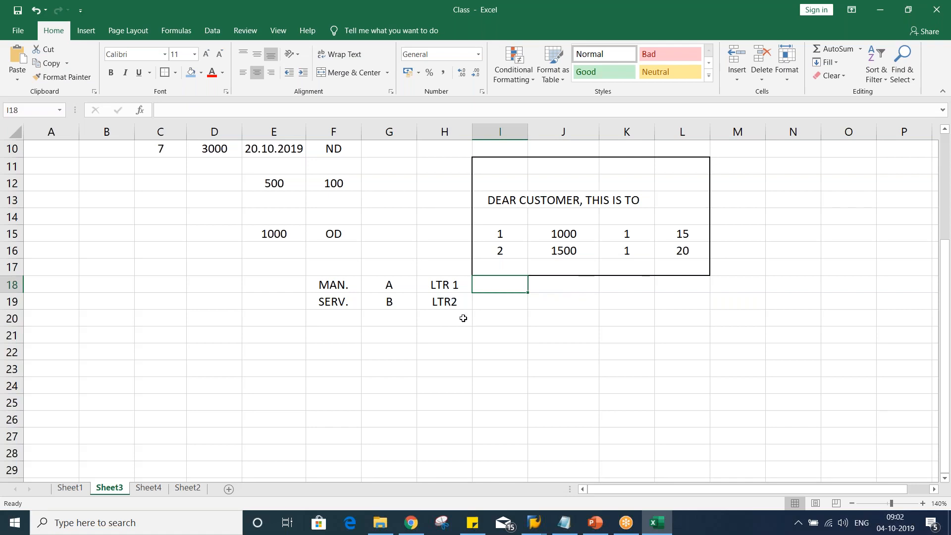
pyautogui.click(445, 300)
pyautogui.click(448, 285)
pyautogui.click(443, 299)
pyautogui.click(448, 286)
pyautogui.click(449, 296)
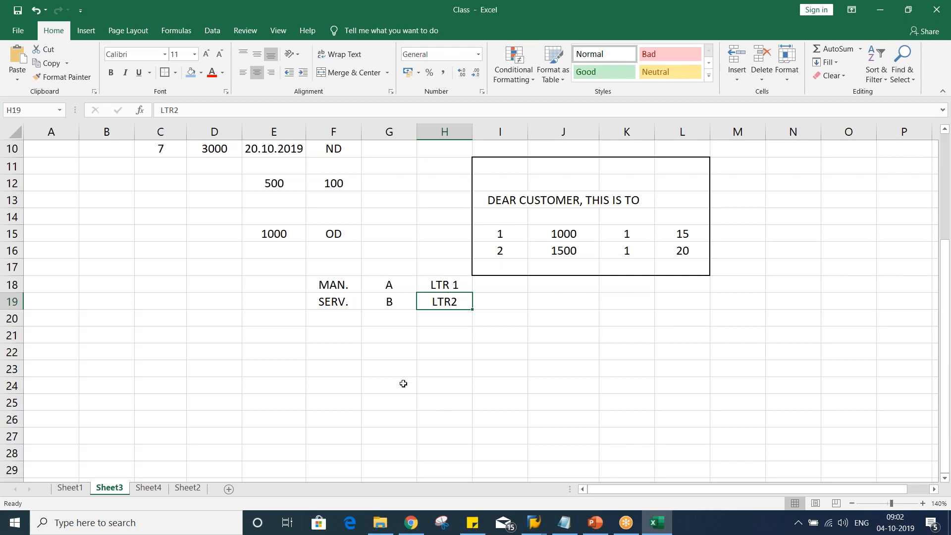
# Add the products before the MAN. and SERV. labels by entering PRD. 1 in E18 and PRD. 2 in E19
pyautogui.click(339, 290)
pyautogui.click(424, 284)
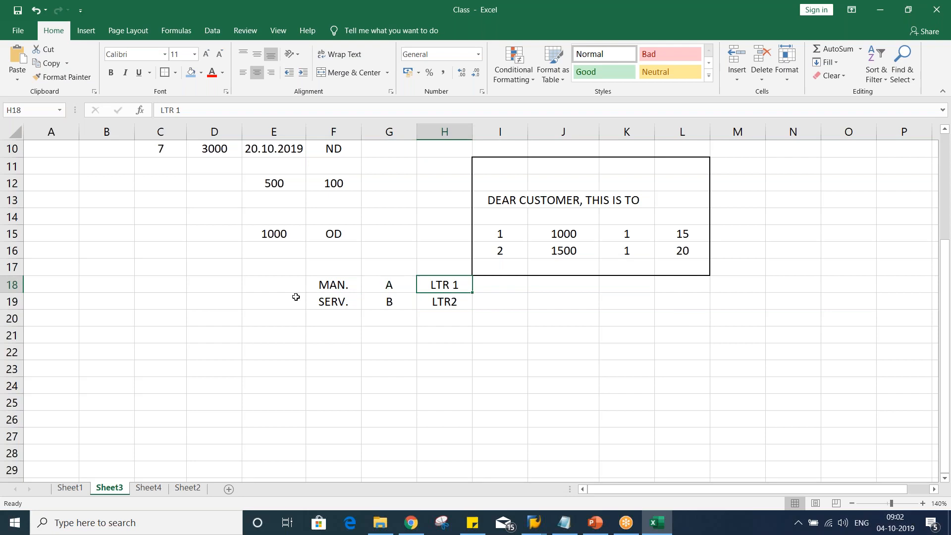
pyautogui.click(270, 286)
pyautogui.write('P')
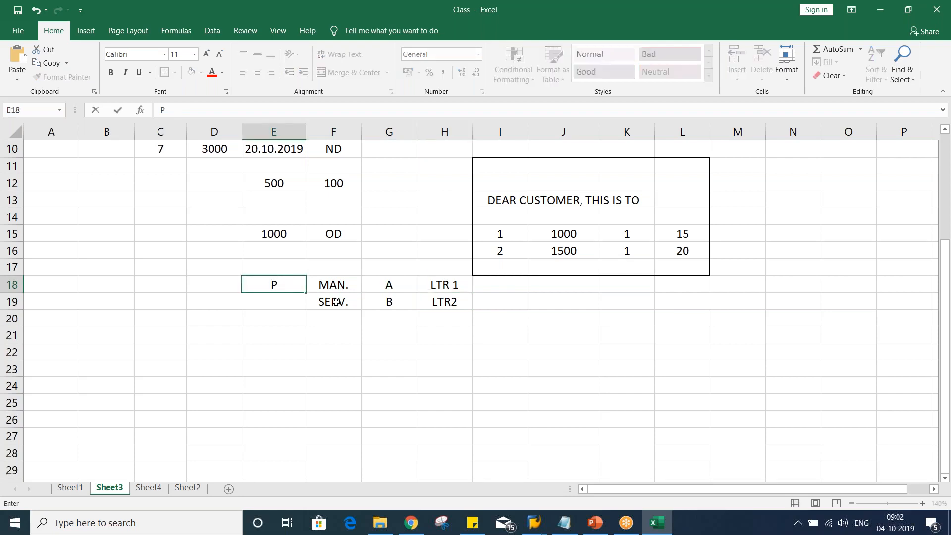
pyautogui.write('RD. 1')
pyautogui.press('Return')
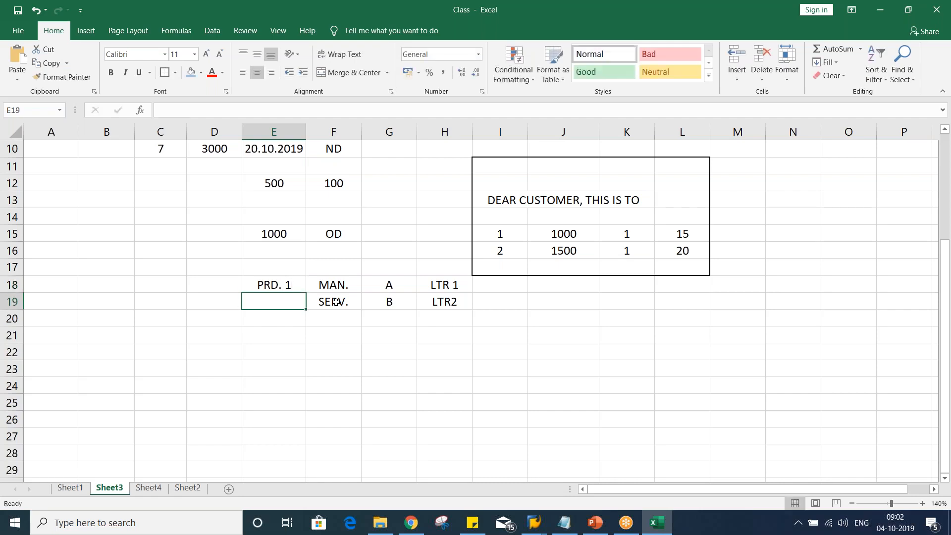
pyautogui.write('P')
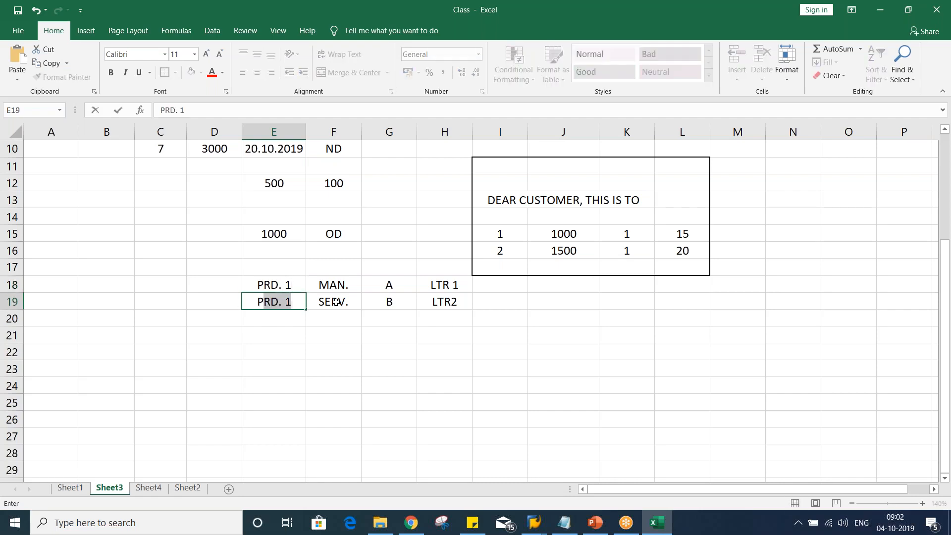
pyautogui.click(304, 301)
pyautogui.press('BackSpace')
pyautogui.write('2')
pyautogui.press('Return')
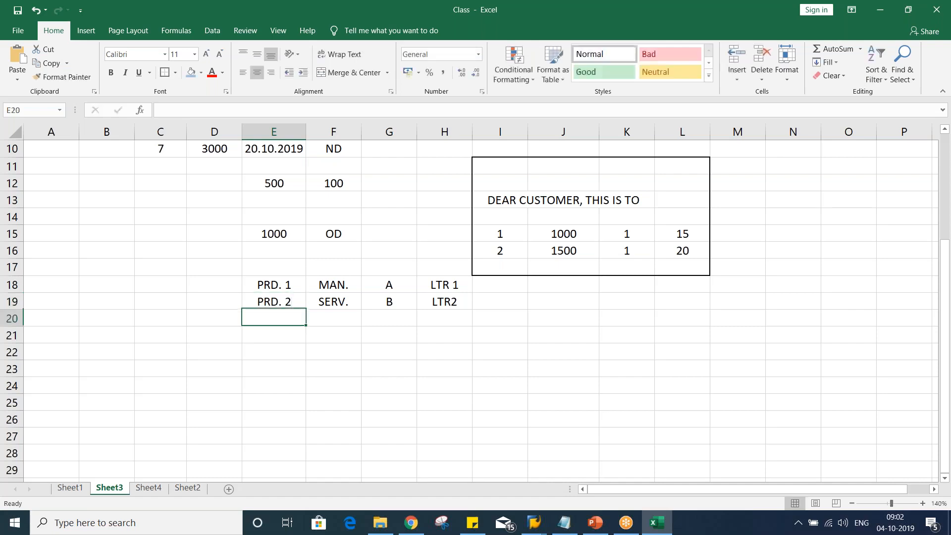
# Enter C in G21 below the A and B areas
pyautogui.click(394, 340)
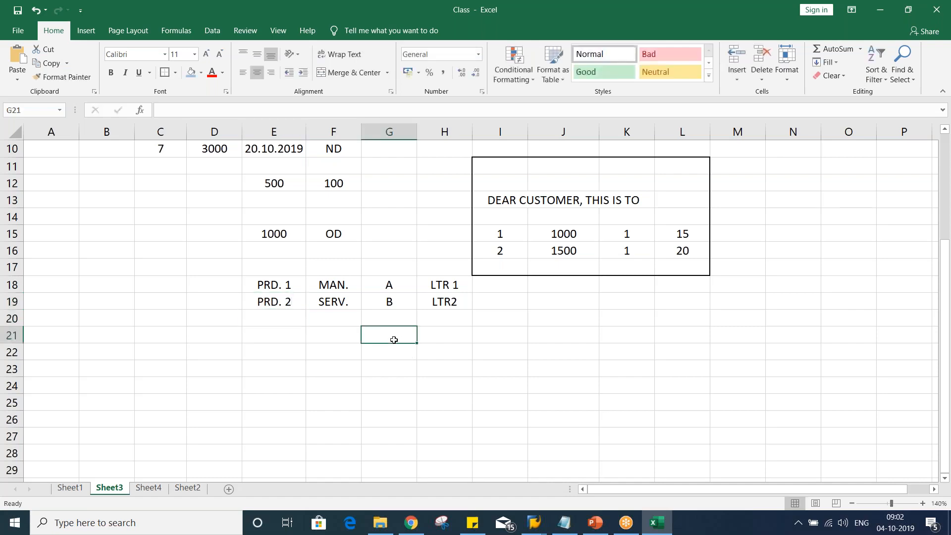
pyautogui.write('C')
pyautogui.press('Return')
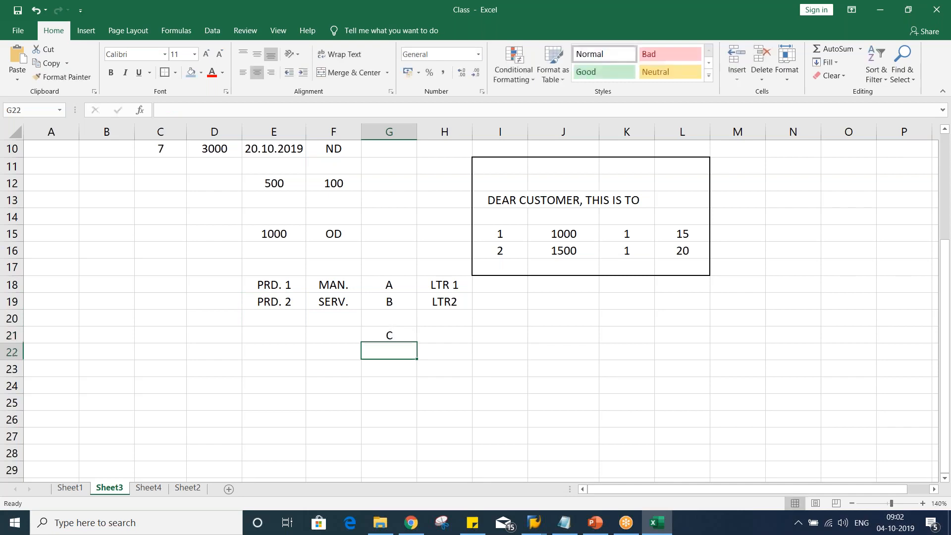
pyautogui.click(390, 336)
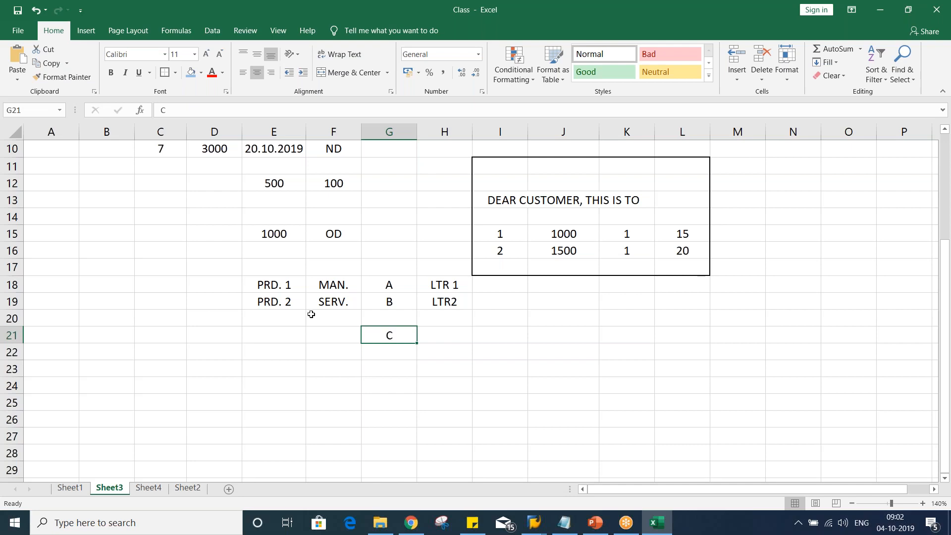
# Examine how each product in E18:E19 relates to its MAN. or SERV. label and its area in column G
pyautogui.click(272, 287)
pyautogui.click(271, 301)
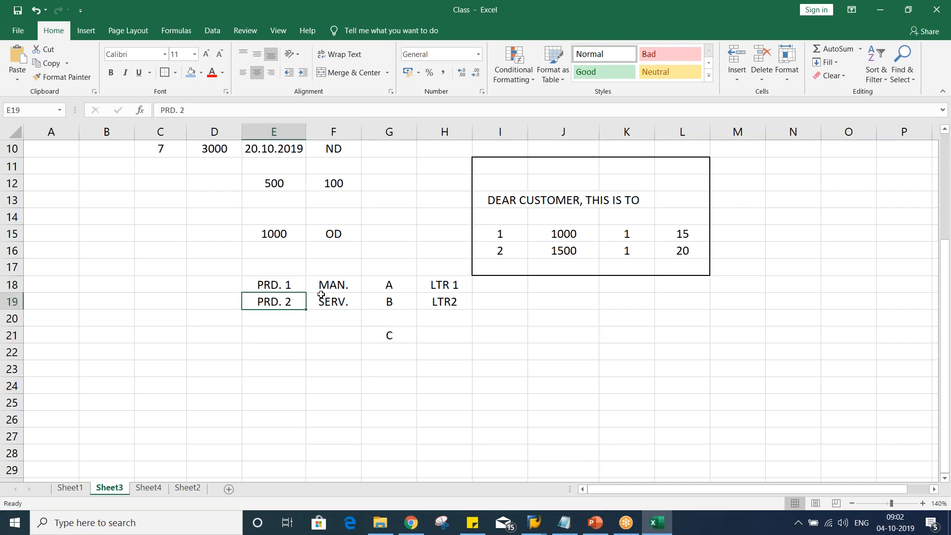
pyautogui.click(270, 286)
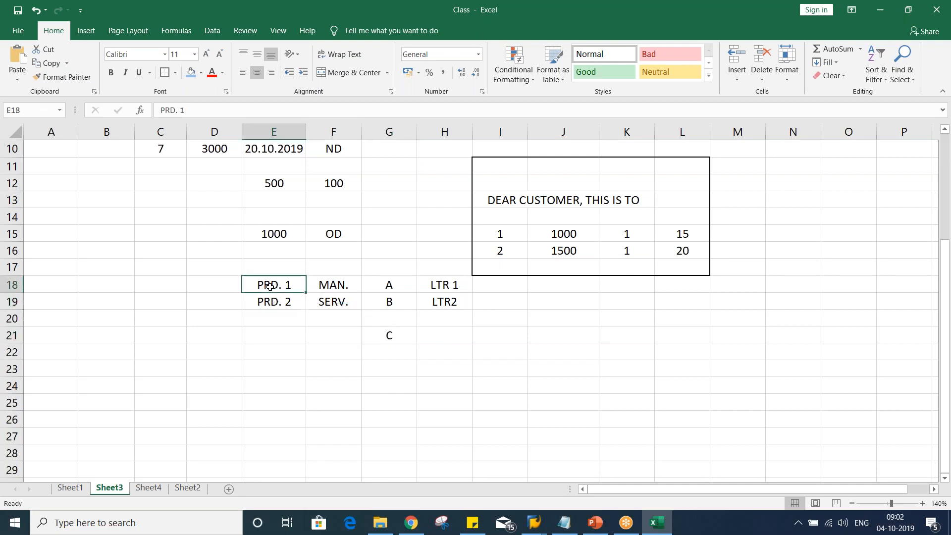
pyautogui.click(339, 286)
pyautogui.click(284, 298)
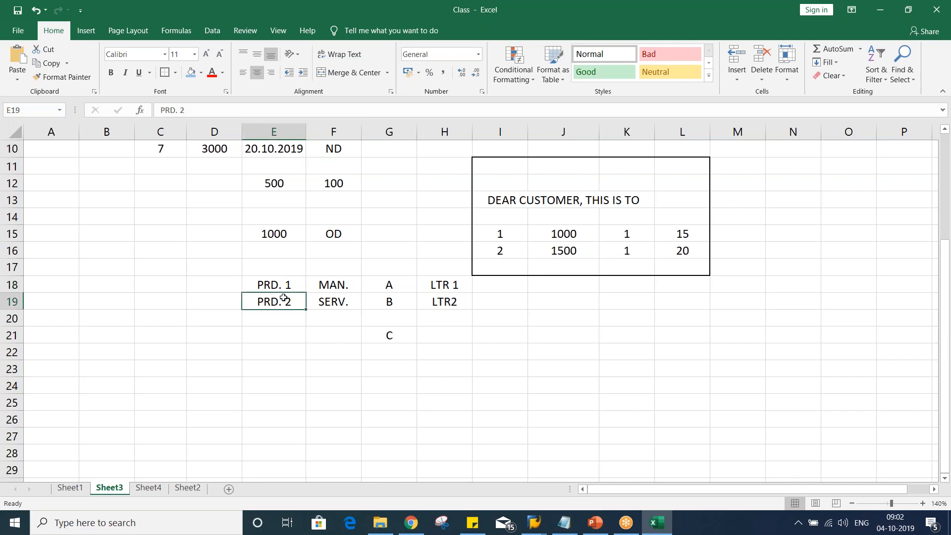
pyautogui.click(340, 302)
pyautogui.click(400, 286)
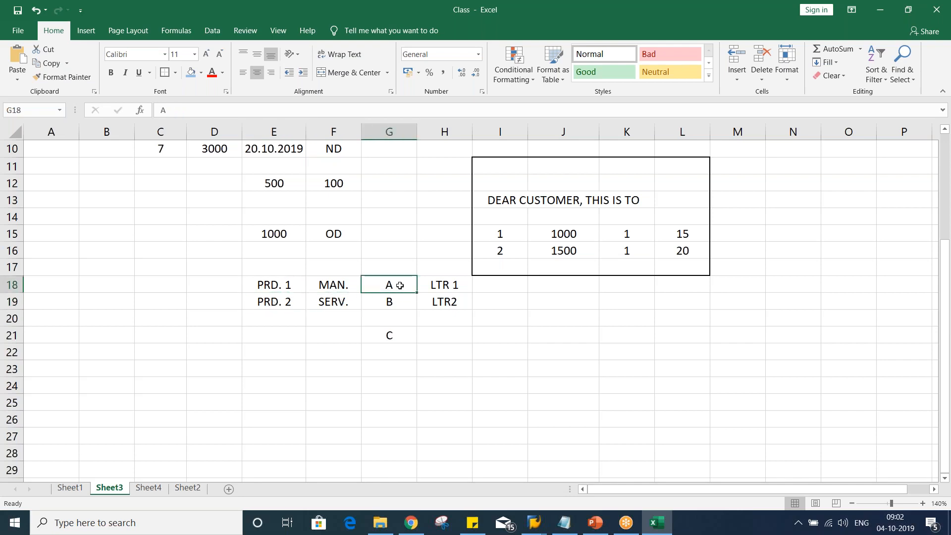
pyautogui.click(262, 288)
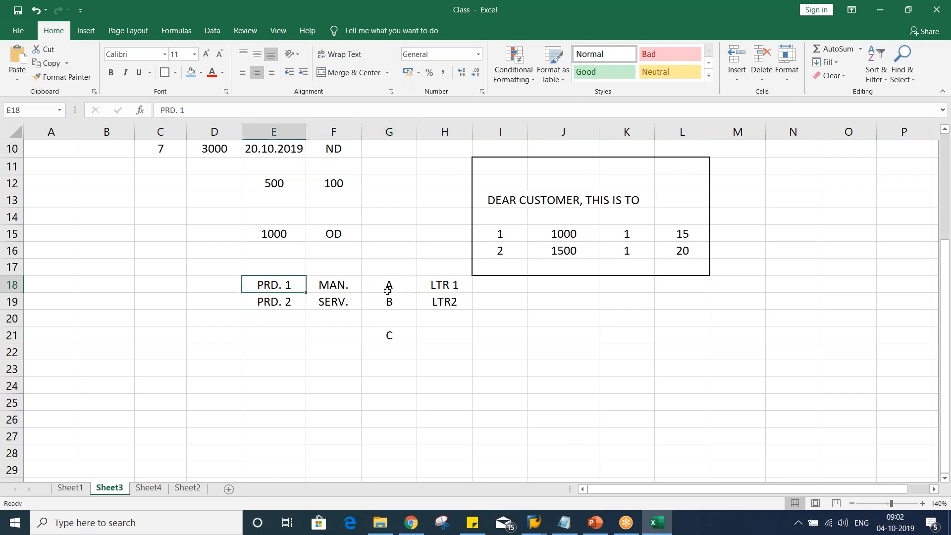
pyautogui.click(388, 290)
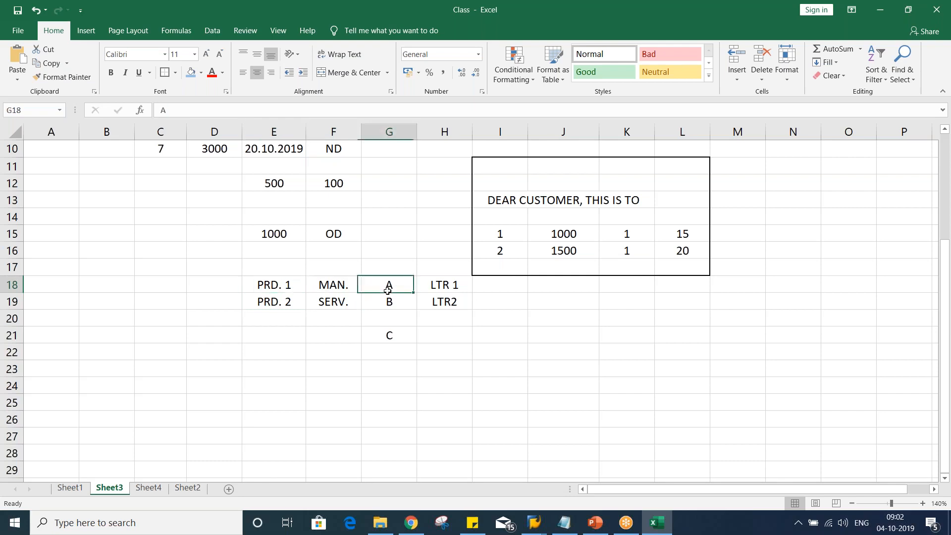
pyautogui.click(267, 302)
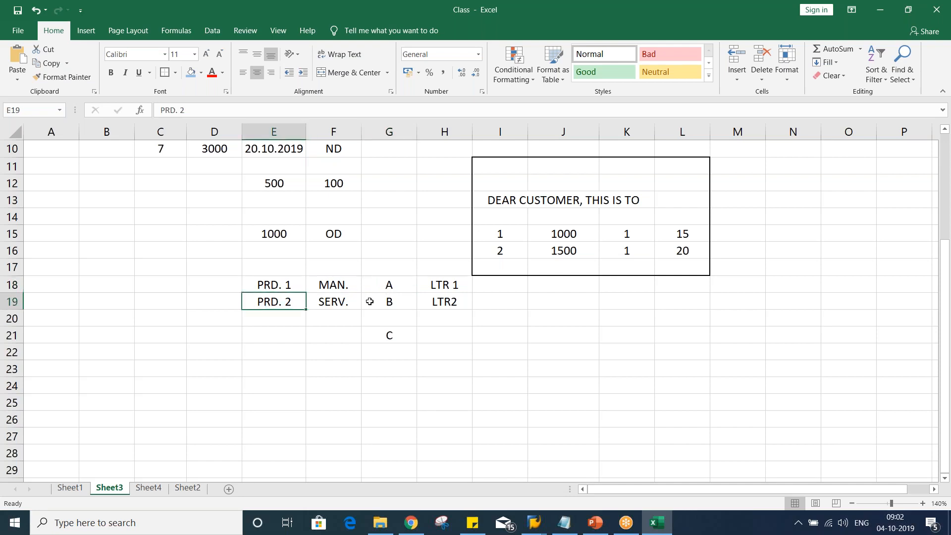
pyautogui.click(388, 302)
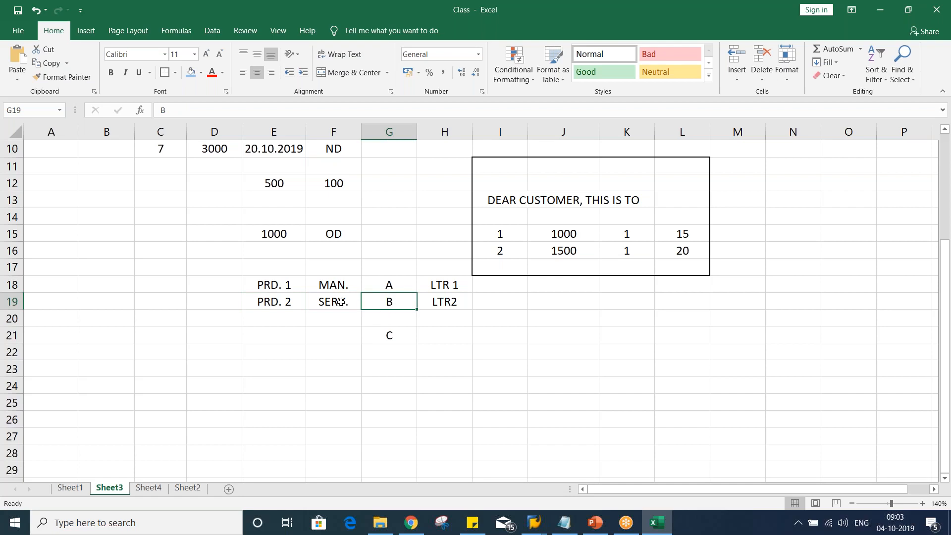
# Switch to SAP's customer credit memo session and open the TM02 test customer's company code data for changing with transaction XD02
pyautogui.click(532, 521)
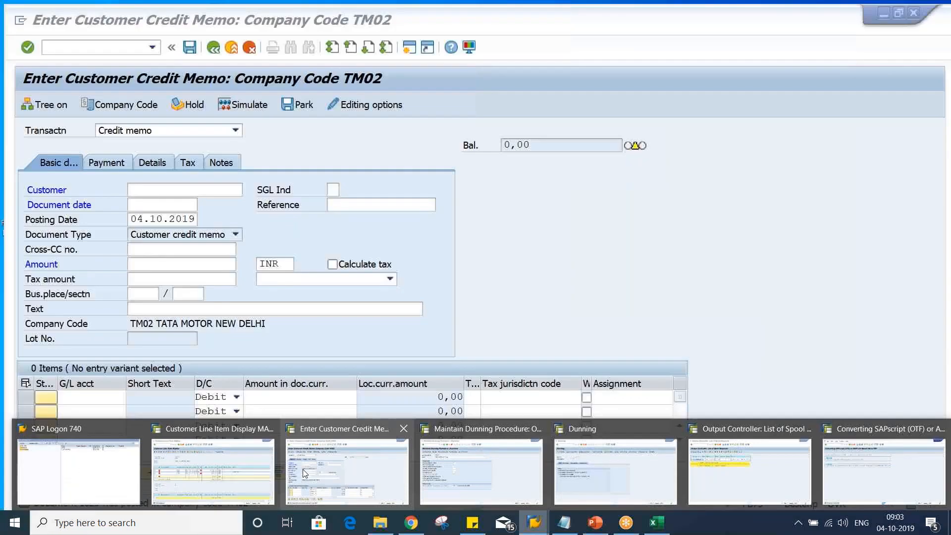
pyautogui.click(302, 468)
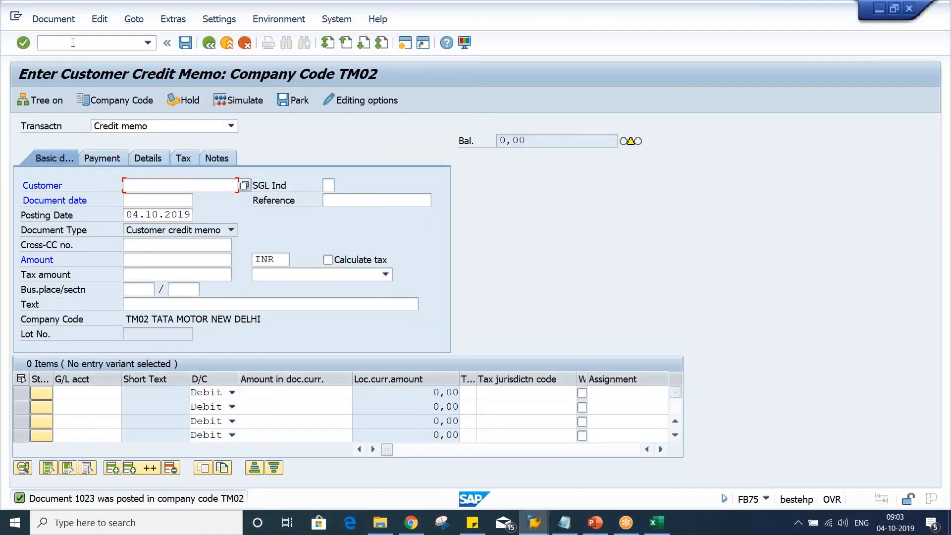
pyautogui.click(73, 42)
pyautogui.write('/NXD02')
pyautogui.press('Return')
pyautogui.press('Return')
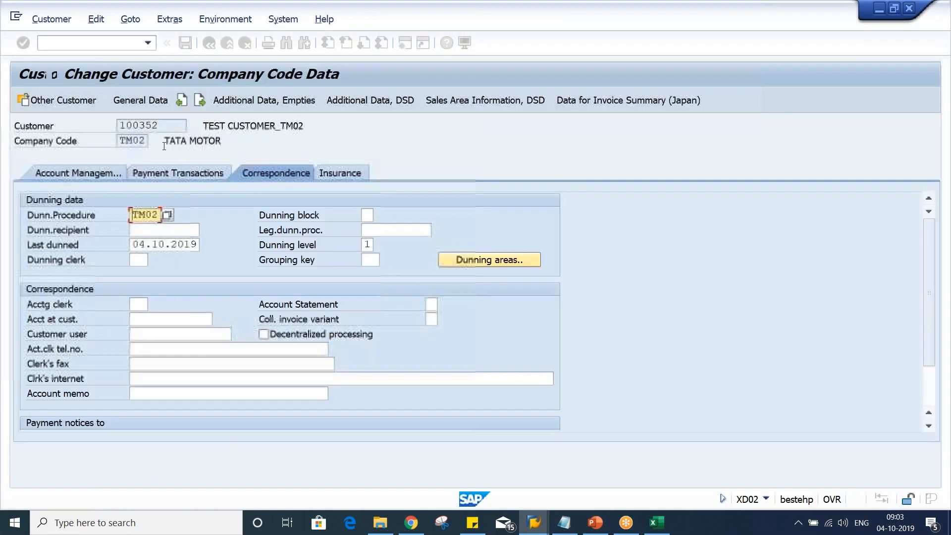
# Return to Sheet3 in Excel and fill the MAN. and SERV. cells F18:F19 with light blue
pyautogui.hotkey('alt', 'Tab')
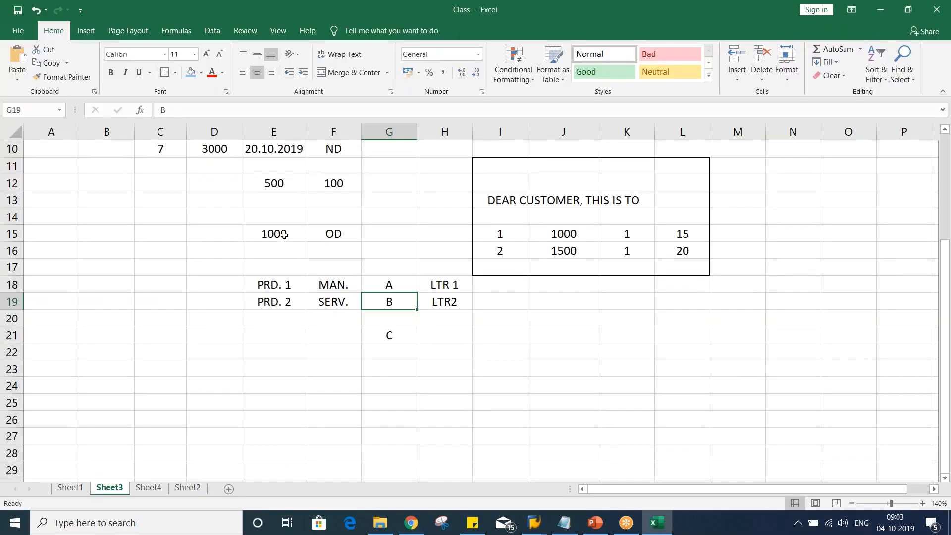
pyautogui.click(394, 337)
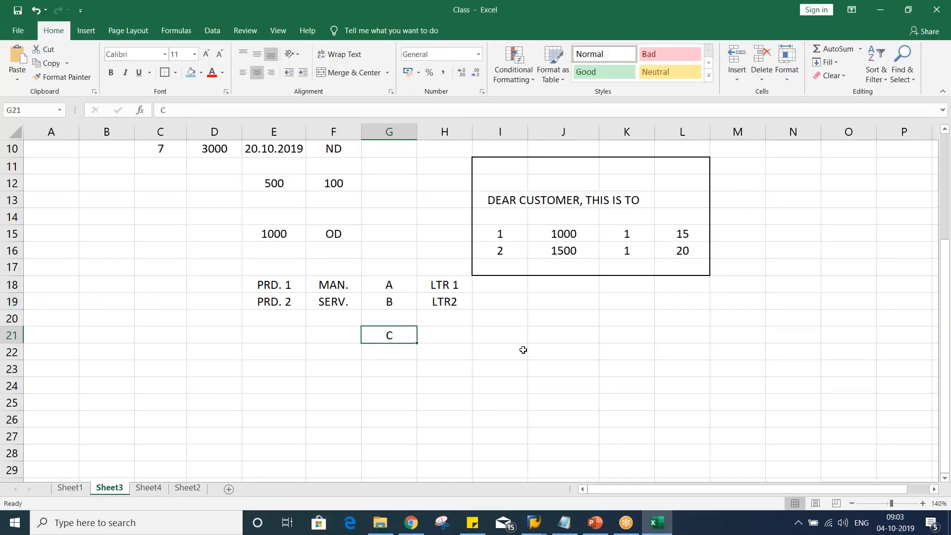
pyautogui.moveTo(319, 285); pyautogui.dragTo(325, 301)
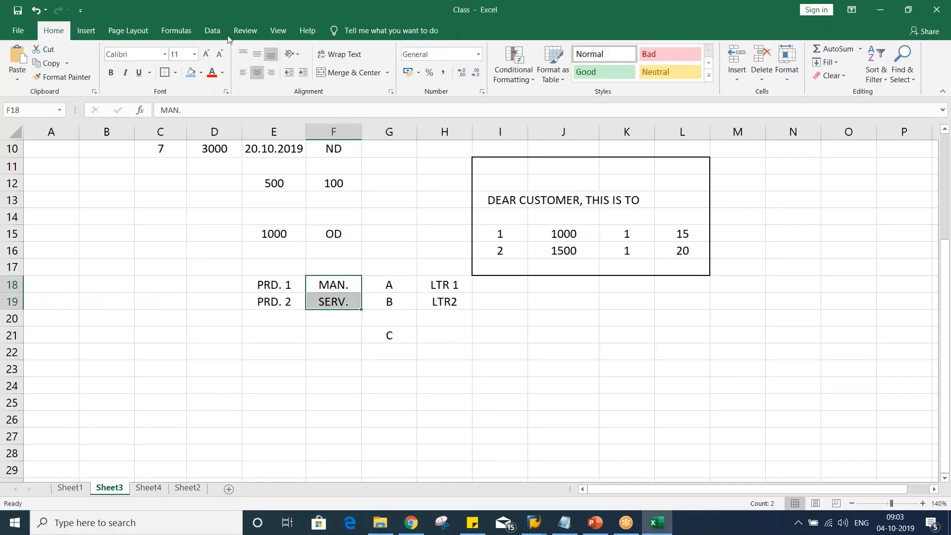
pyautogui.click(191, 72)
pyautogui.click(429, 405)
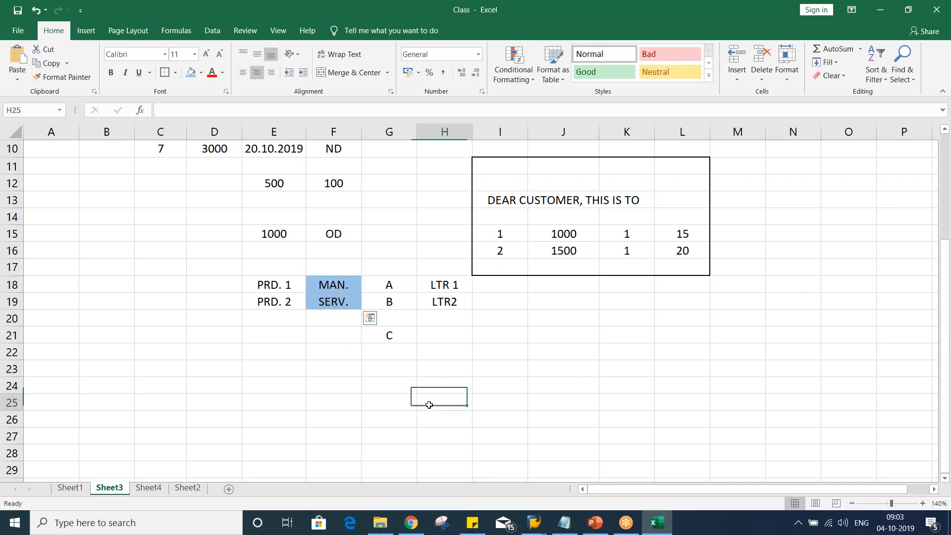
# Compare the SERV. label with customer C in Sheet3 and switch back to the customer's dunning data in SAP
pyautogui.click(327, 302)
pyautogui.click(395, 338)
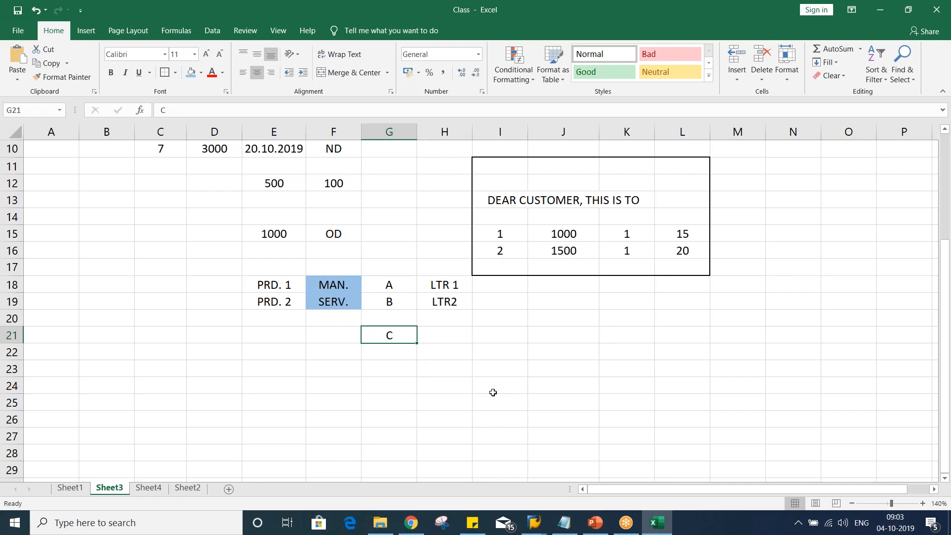
pyautogui.hotkey('alt', 'Tab')
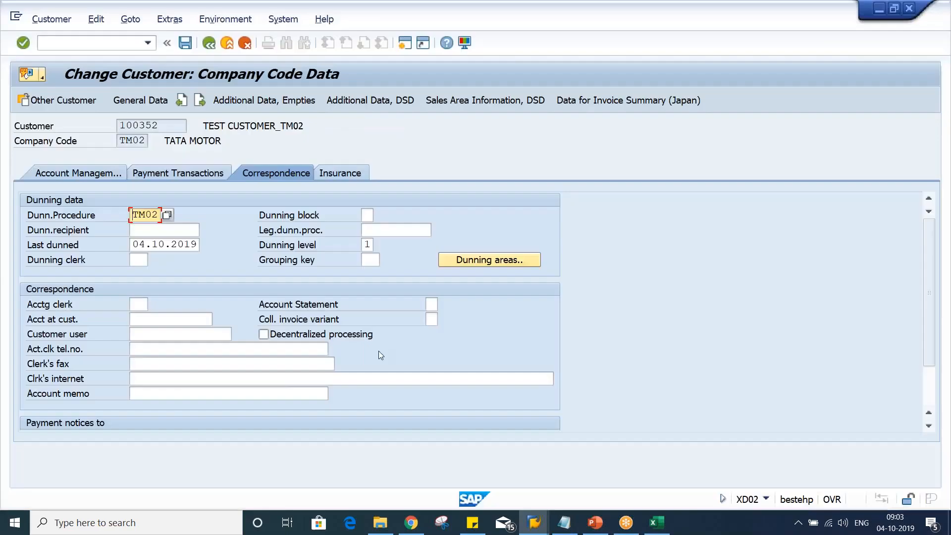
# Return from the customer's dunning data to Sheet3 in Excel and enter the amounts 1000 and 1500 in H21:H22 beside customer C
pyautogui.press('Left')
pyautogui.moveTo(135, 213); pyautogui.dragTo(222, 213)
pyautogui.hotkey('alt', 'Tab')
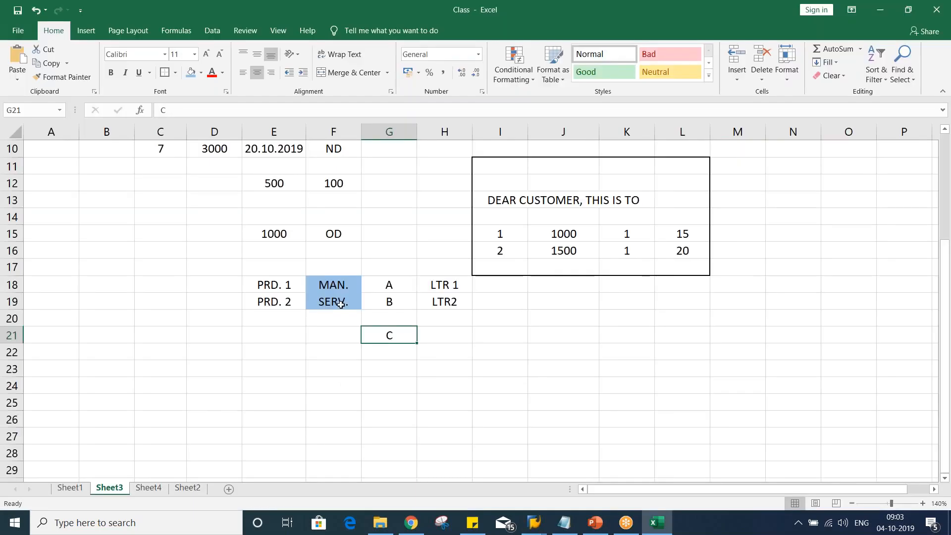
pyautogui.click(384, 341)
pyautogui.click(432, 335)
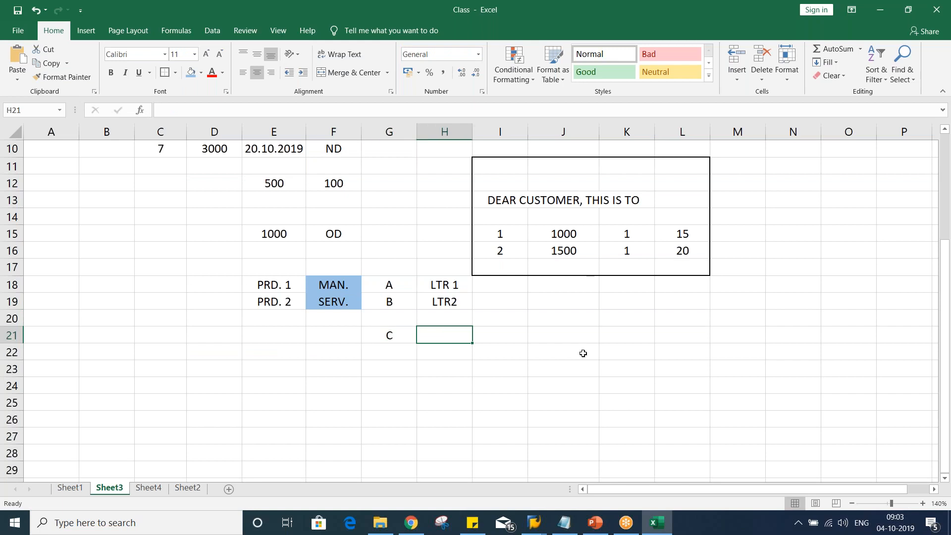
pyautogui.write('1000')
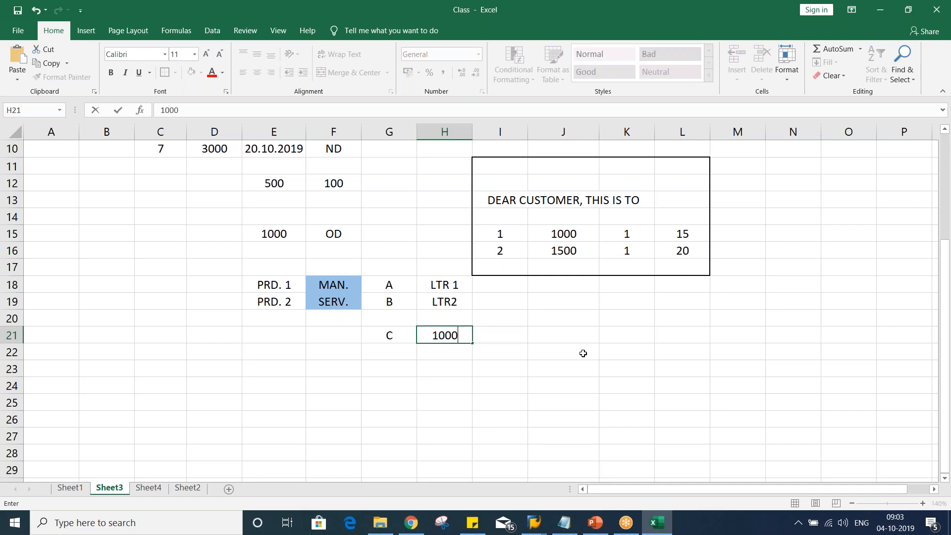
pyautogui.press('Return')
pyautogui.write('1500')
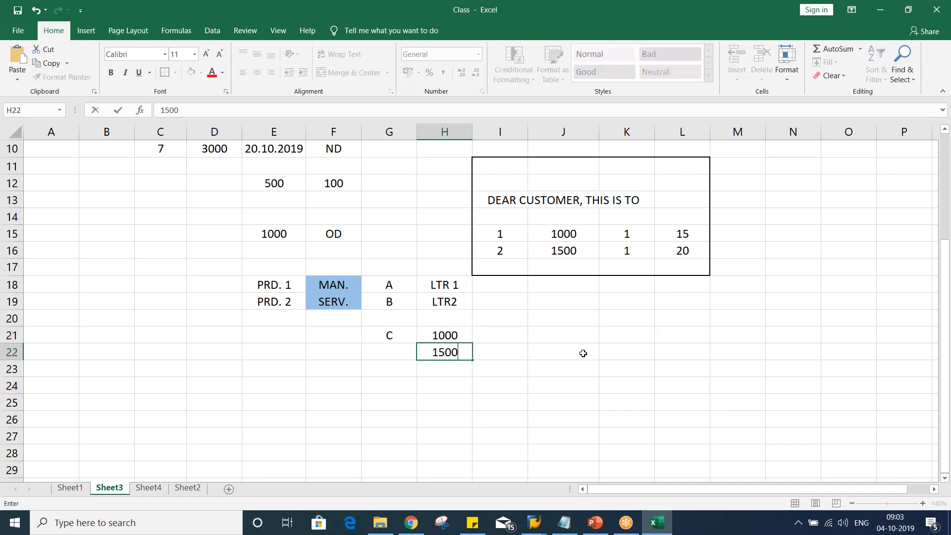
pyautogui.press('Return')
# Label the amounts of customer C as MAN and SRV in I21:I22
pyautogui.click(445, 331)
pyautogui.click(503, 339)
pyautogui.write('M')
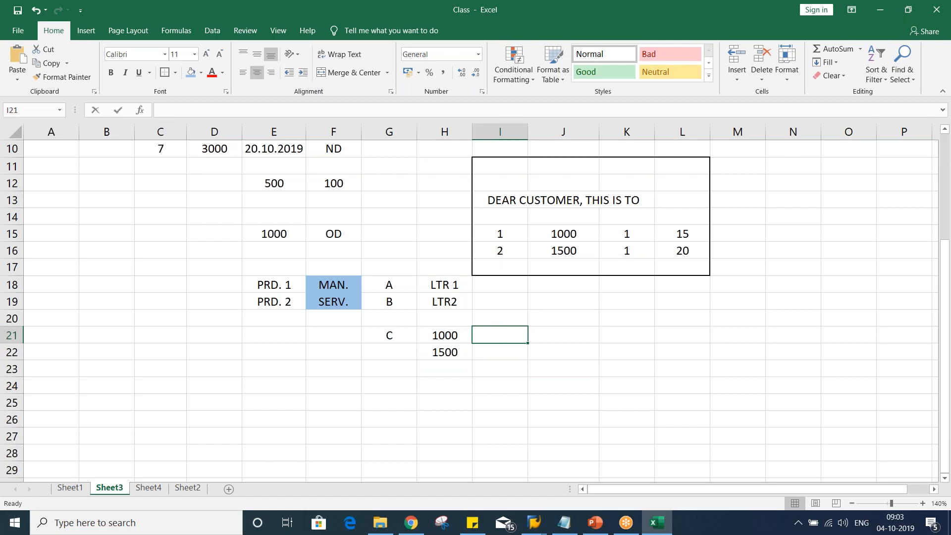
pyautogui.write('AN')
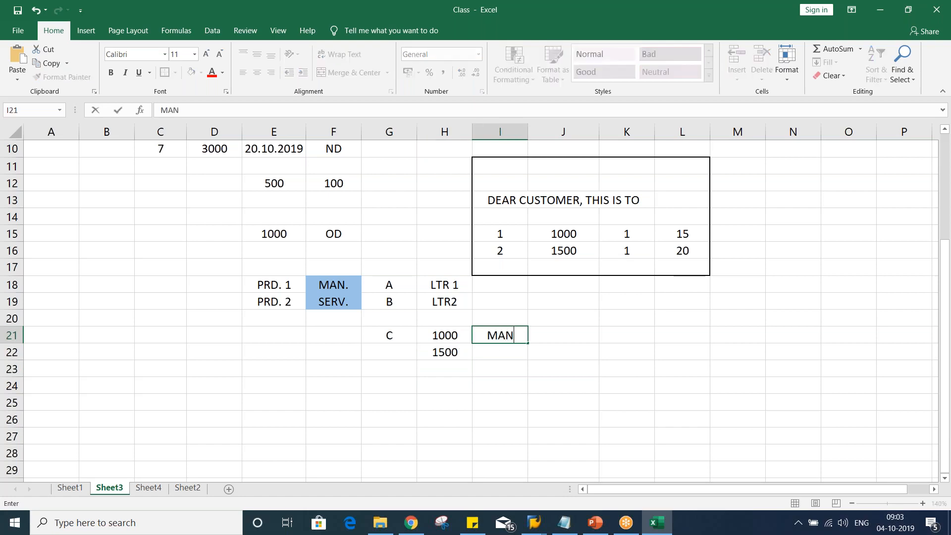
pyautogui.press('Return')
pyautogui.write('RV')
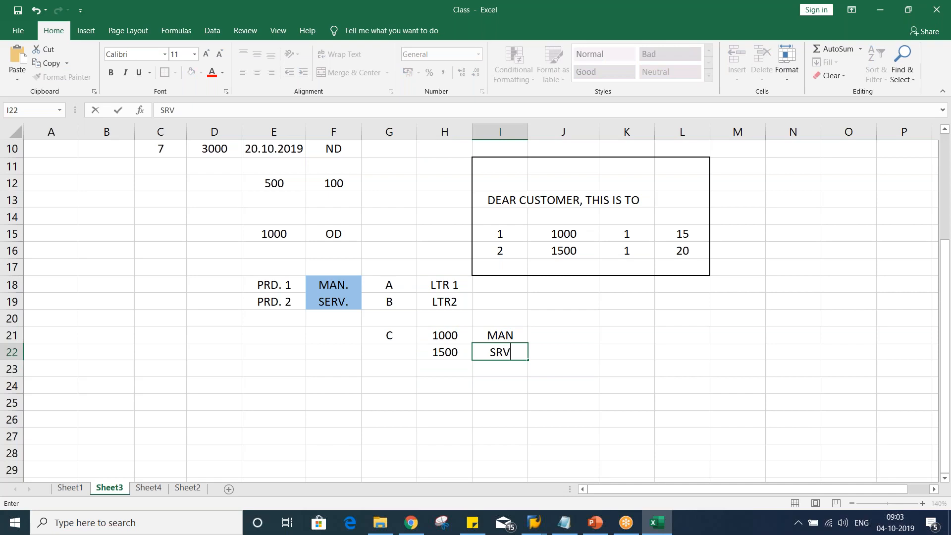
pyautogui.press('Return')
pyautogui.click(521, 389)
# Compare customer C's two amounts in H21:H22 with the dunning procedure in the SAP customer master
pyautogui.click(454, 334)
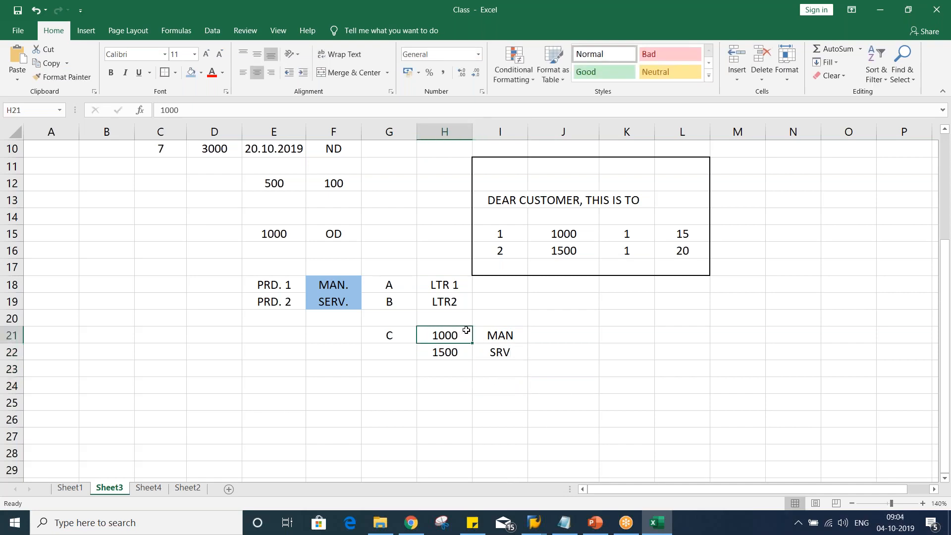
pyautogui.click(449, 355)
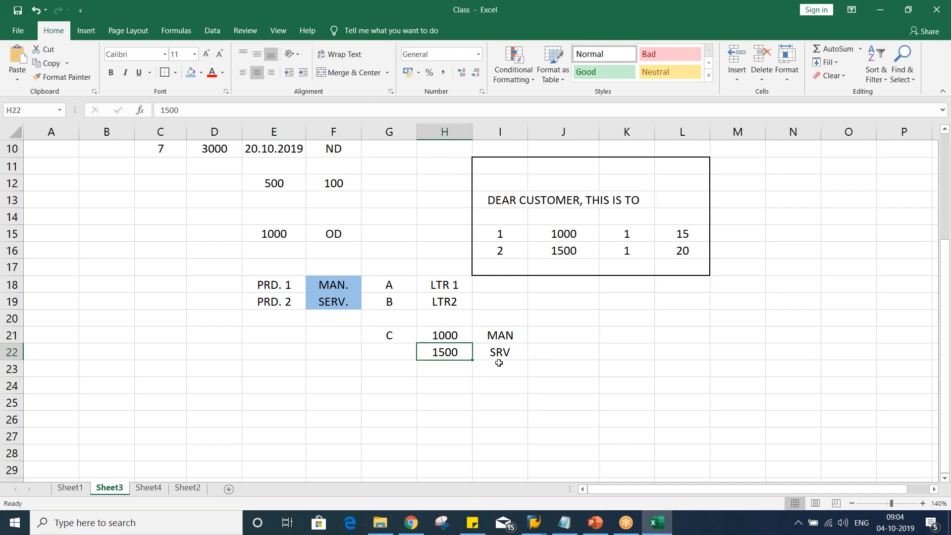
pyautogui.click(337, 341)
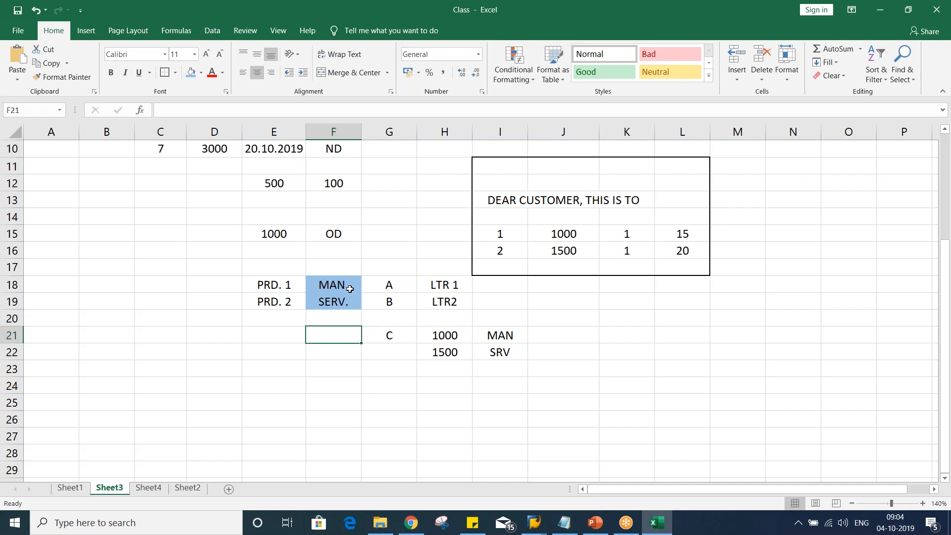
pyautogui.hotkey('alt', 'Tab')
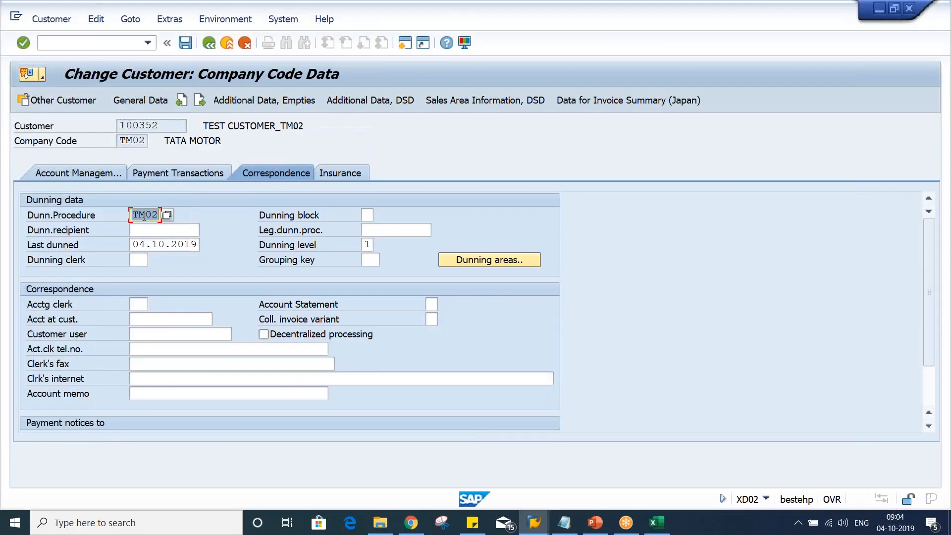
# Return to Excel and copy the MAN. label from F18 to F21 beside customer C
pyautogui.hotkey('alt', 'Tab')
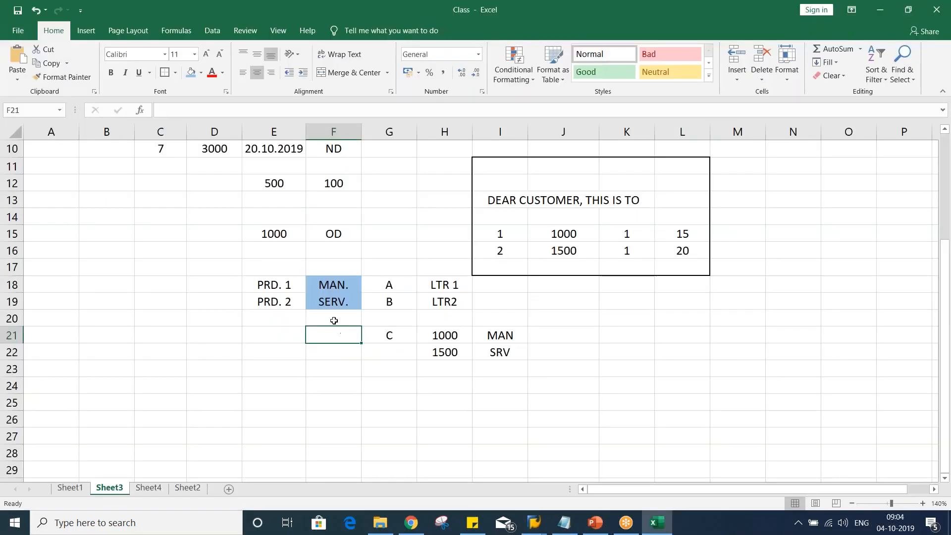
pyautogui.click(333, 284)
pyautogui.hotkey('ctrl', 'c')
pyautogui.click(329, 347)
pyautogui.click(333, 333)
pyautogui.hotkey('ctrl', 'v')
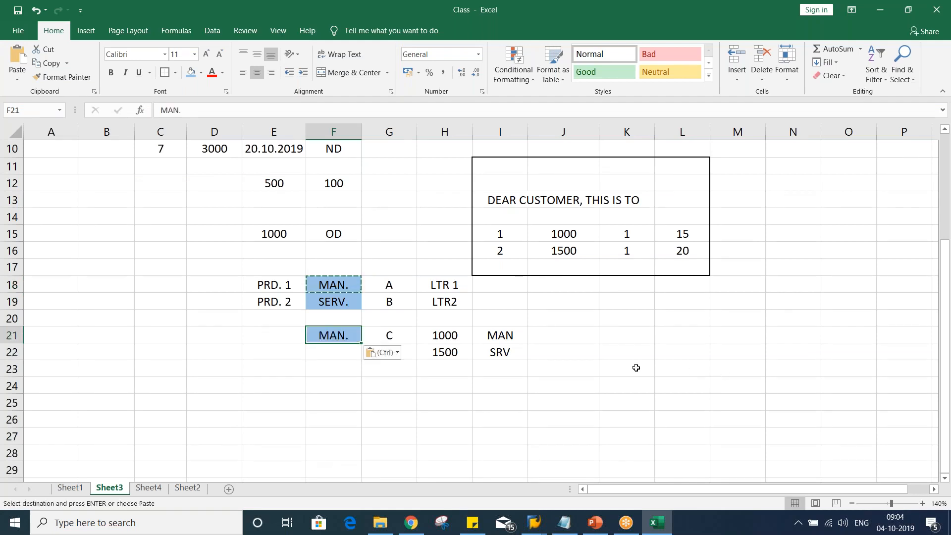
# Compare the MAN and SRV amounts of customer C and mark the SRV row with an X in J22
pyautogui.click(492, 334)
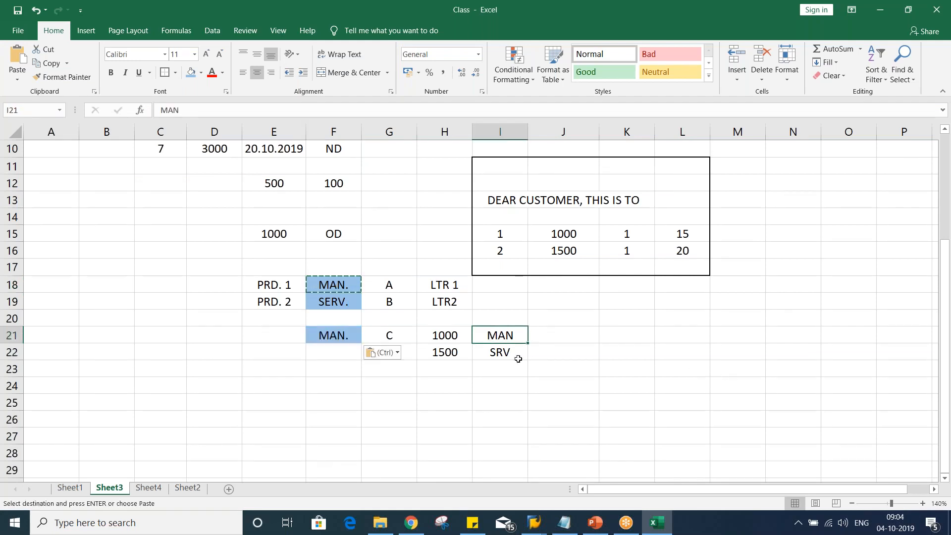
pyautogui.click(460, 333)
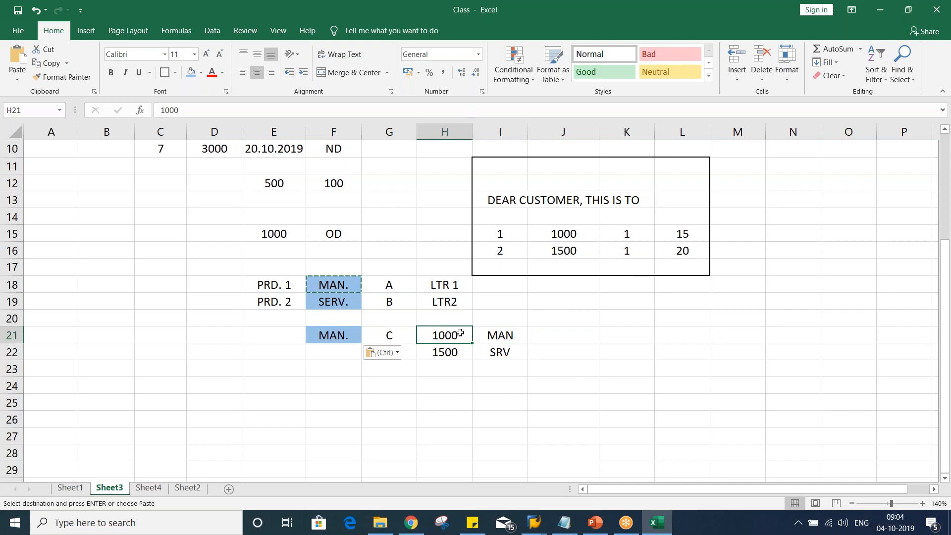
pyautogui.click(457, 351)
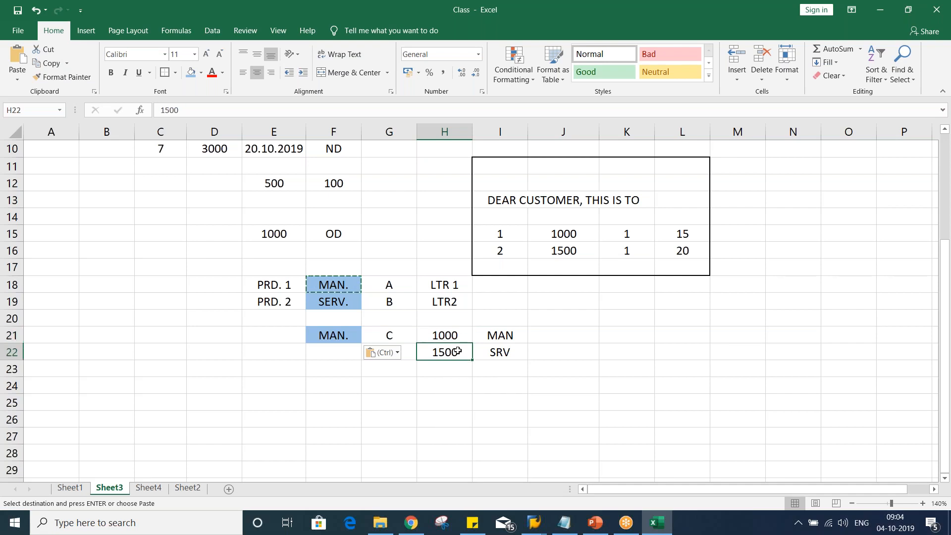
pyautogui.click(564, 353)
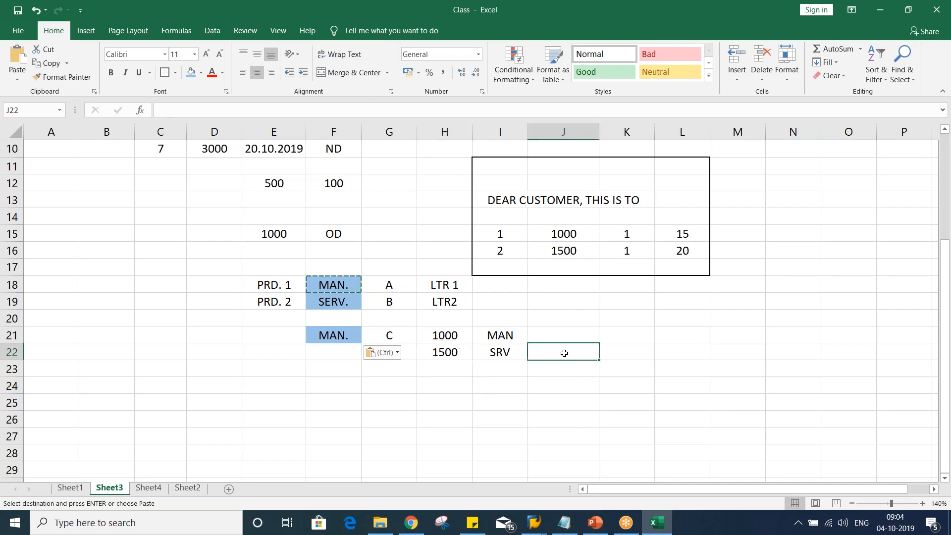
pyautogui.write('X')
pyautogui.press('Return')
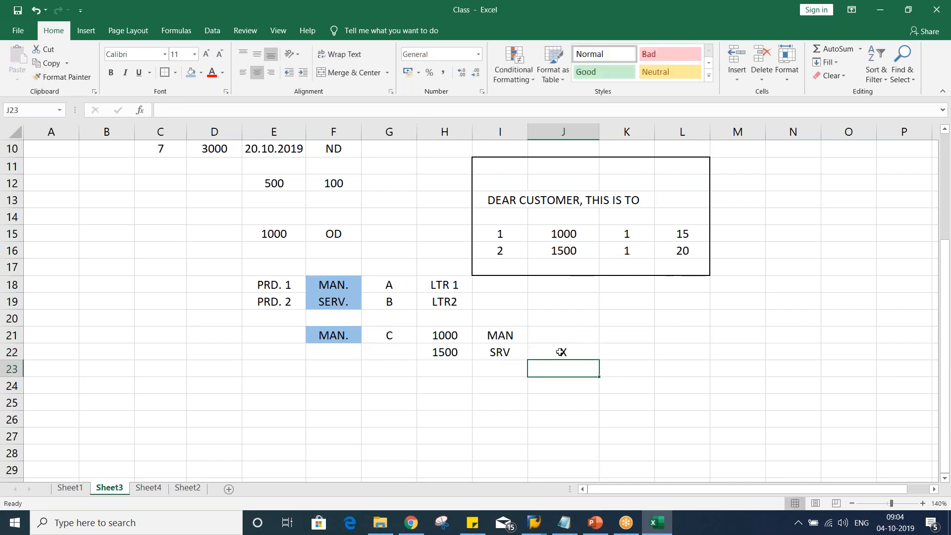
pyautogui.click(568, 420)
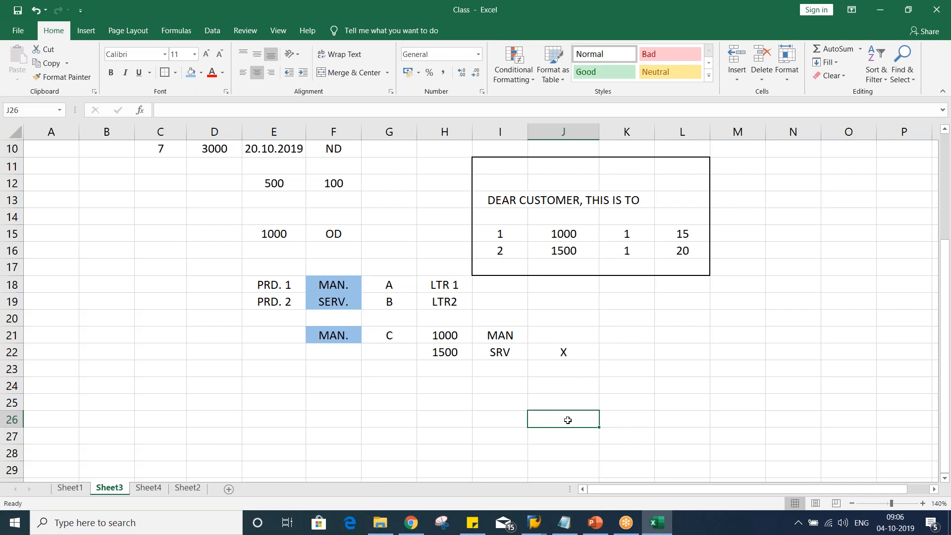
# Review the MAN. and SERV. labels in F18:F19 against customer C's label in F21 and the letter in H18
pyautogui.click(350, 388)
pyautogui.click(336, 365)
pyautogui.click(342, 282)
pyautogui.click(345, 302)
pyautogui.keyDown('ctrl'); pyautogui.click(336, 338); pyautogui.keyUp('ctrl')
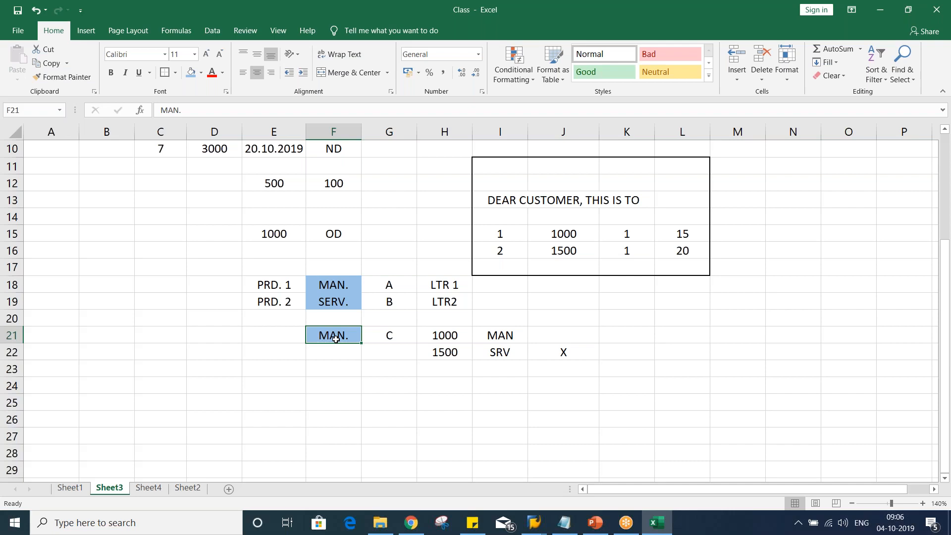
pyautogui.click(439, 286)
pyautogui.click(346, 278)
# Enter 2 beside LTR 1 in I18 and 3 beside LTR2 in I19
pyautogui.click(491, 285)
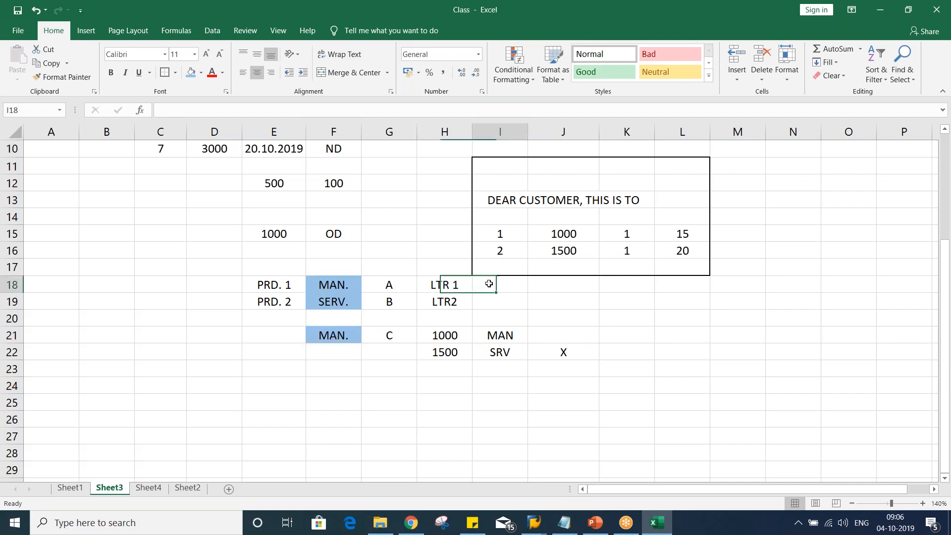
pyautogui.write('2')
pyautogui.press('Return')
pyautogui.write('3')
pyautogui.press('Return')
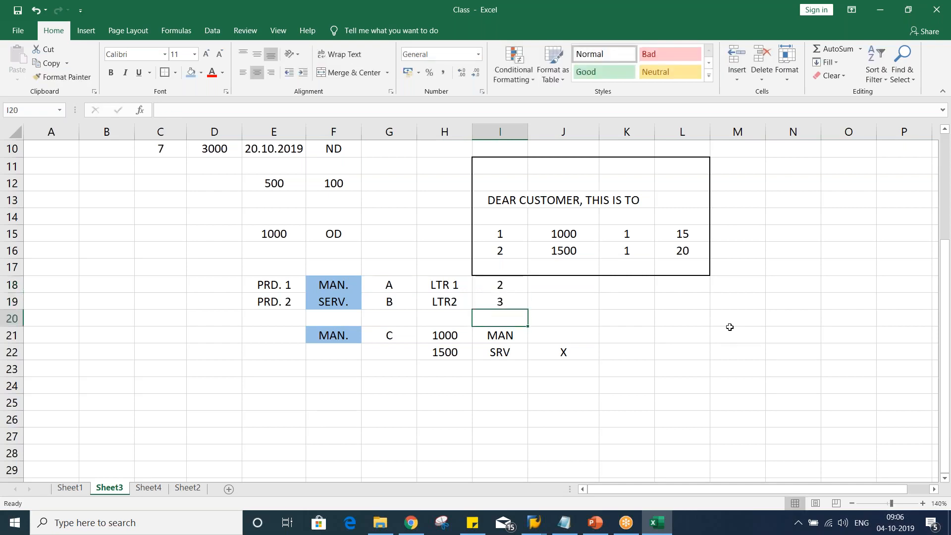
# Review the overview of dunning procedure TM02 in SAP and return to the invoice table of Sheet3 in Excel
pyautogui.hotkey('alt', 'Tab')
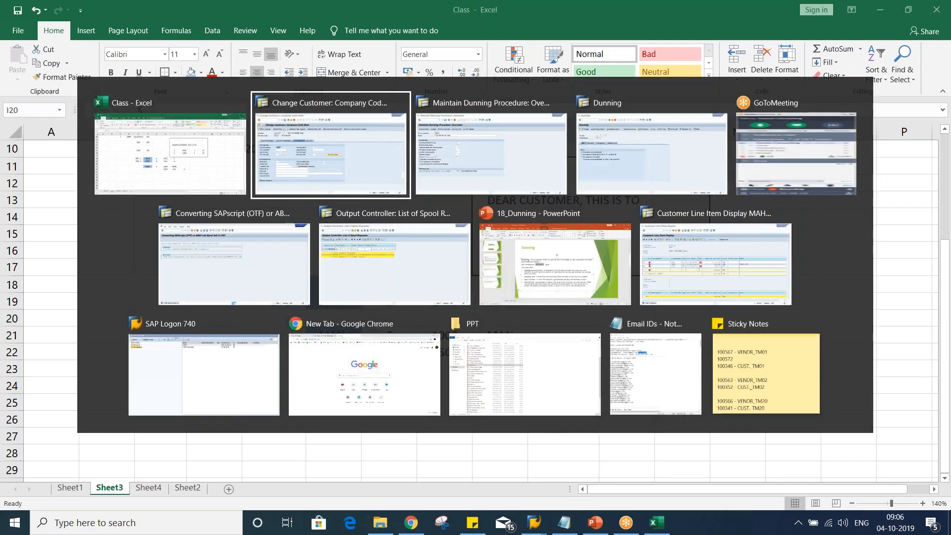
pyautogui.hotkey('alt', 'Tab')
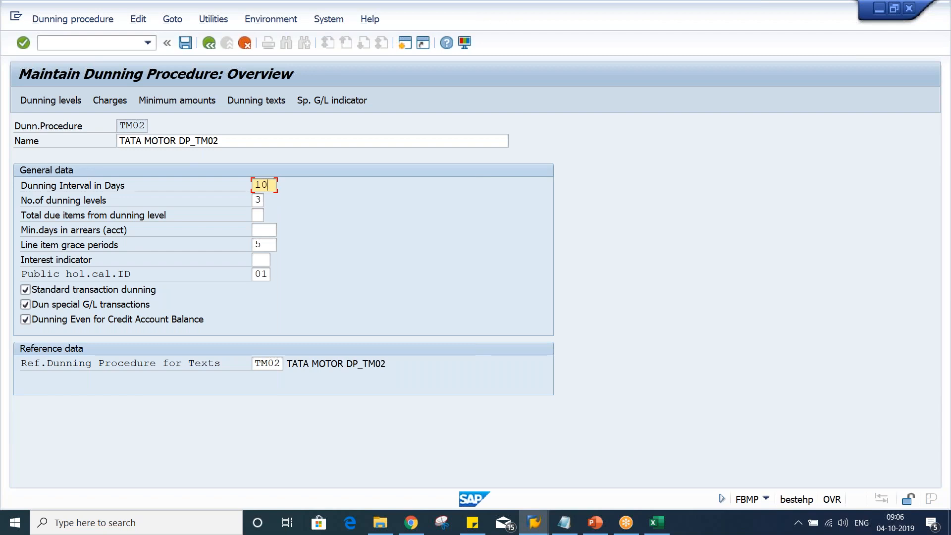
pyautogui.hotkey('alt', 'Tab')
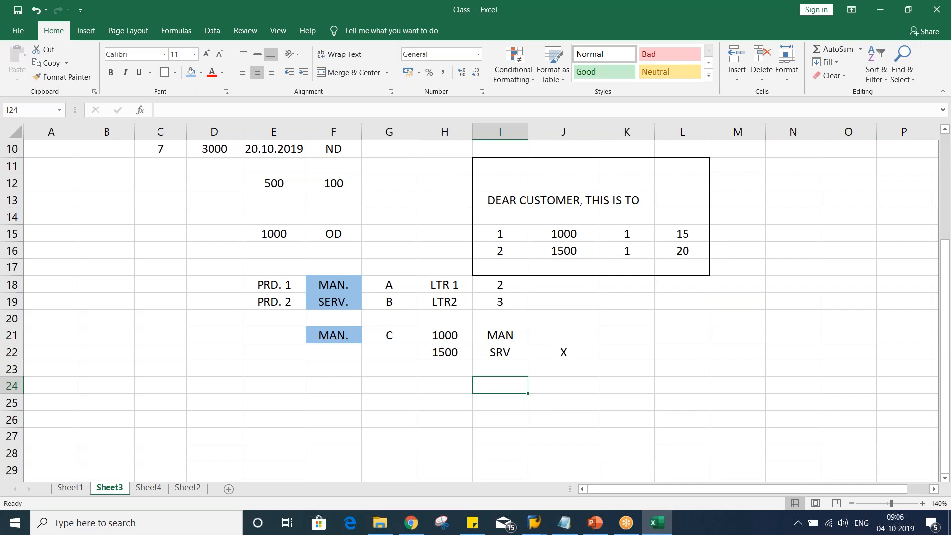
pyautogui.click(594, 363)
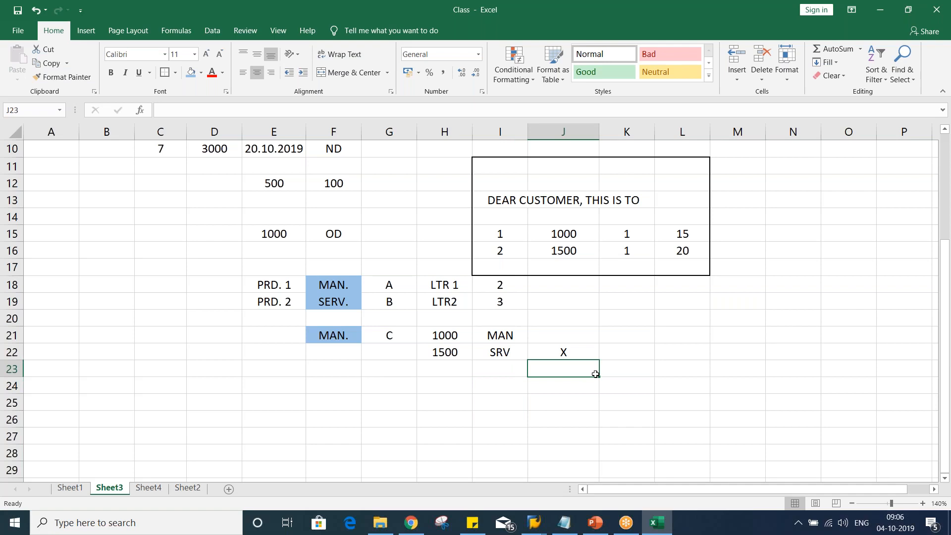
pyautogui.scroll(3, 595, 374)
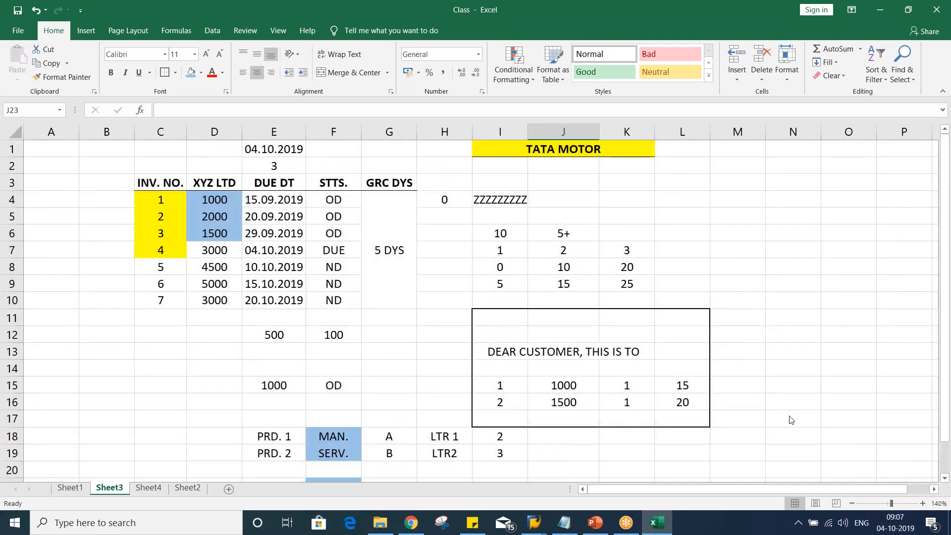